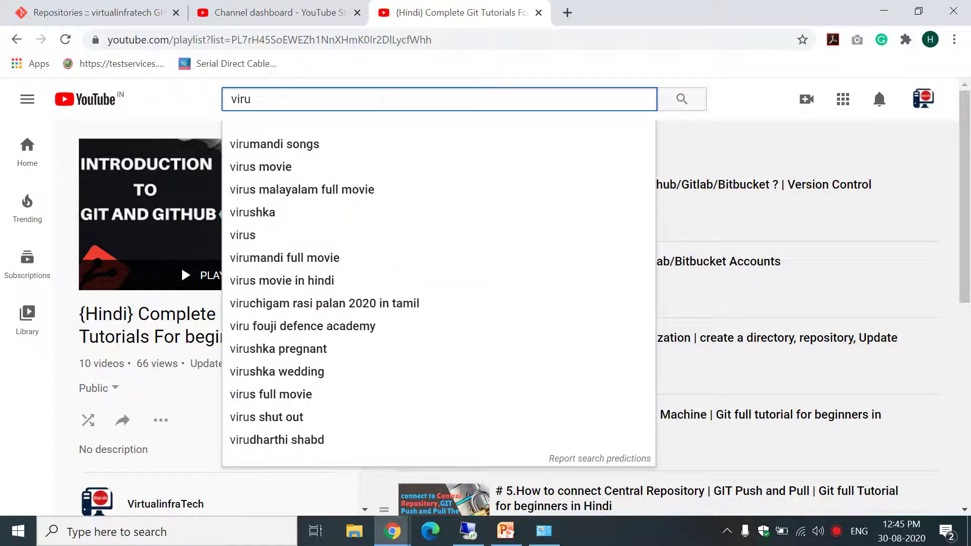
Search YouTube for virtualinfratech and play all of the channel's {Hindi} Complete Git Tutorials playlist.
{"action": "key", "text": "BackSpace"}
{"action": "type", "text": "t"}
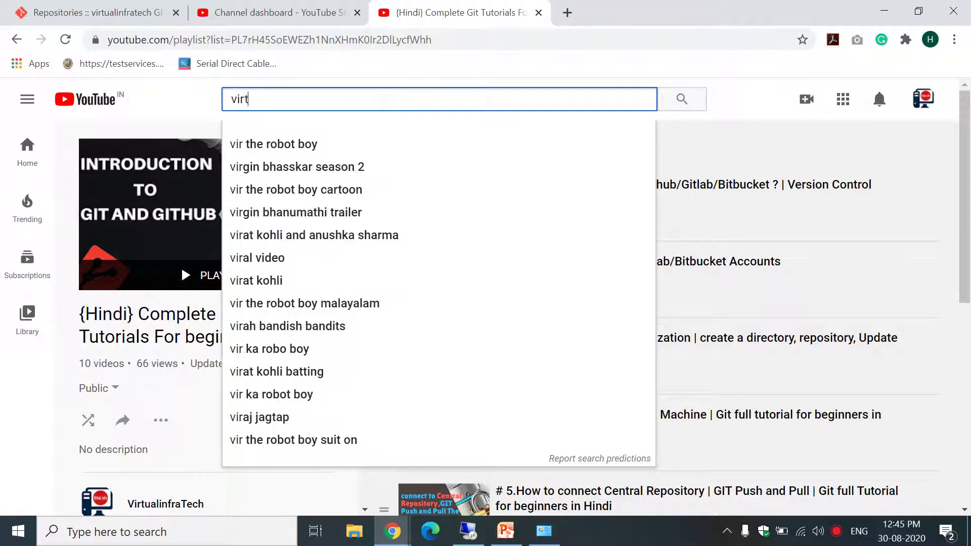
{"action": "type", "text": "ualinfra"}
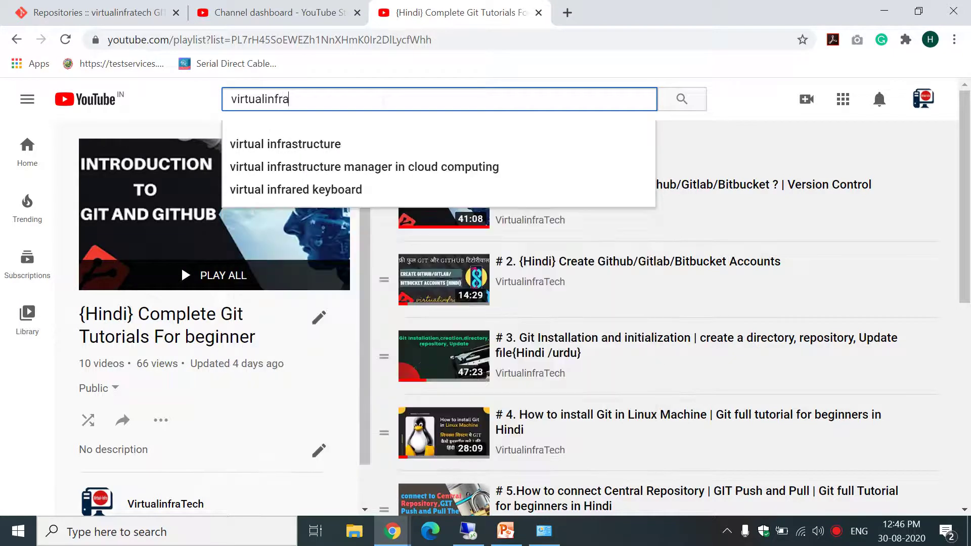
{"action": "type", "text": "tech"}
{"action": "key", "text": "Return"}
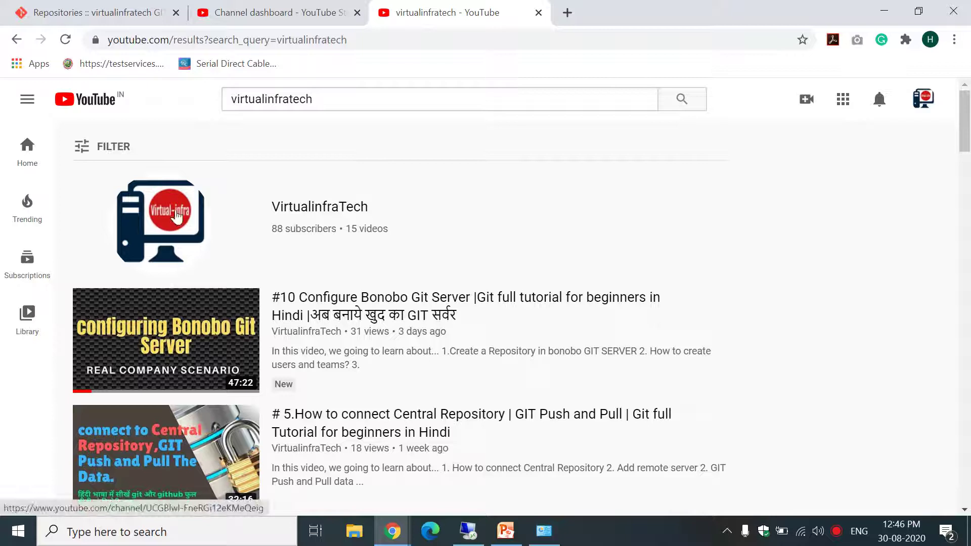
{"action": "left_click", "coordinate": [320, 209]}
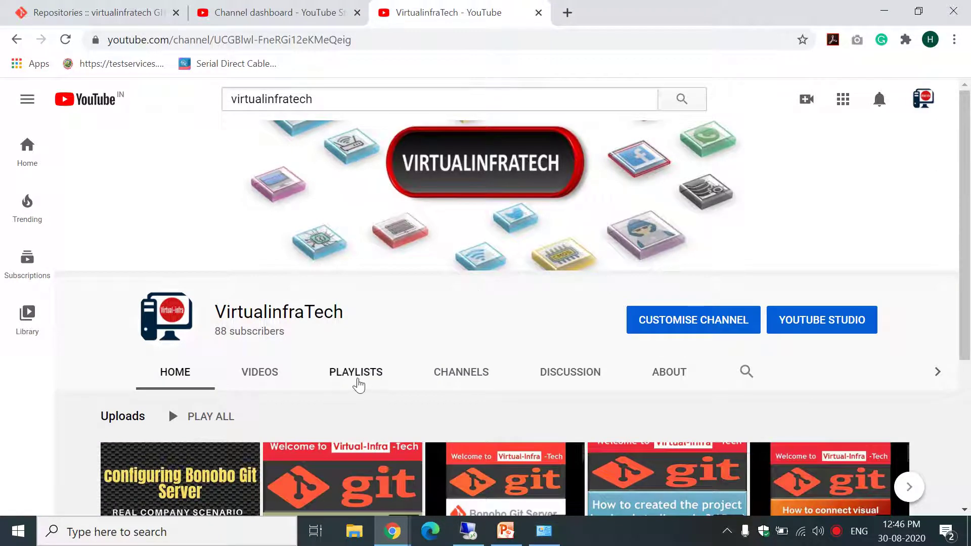
{"action": "left_click", "coordinate": [358, 378]}
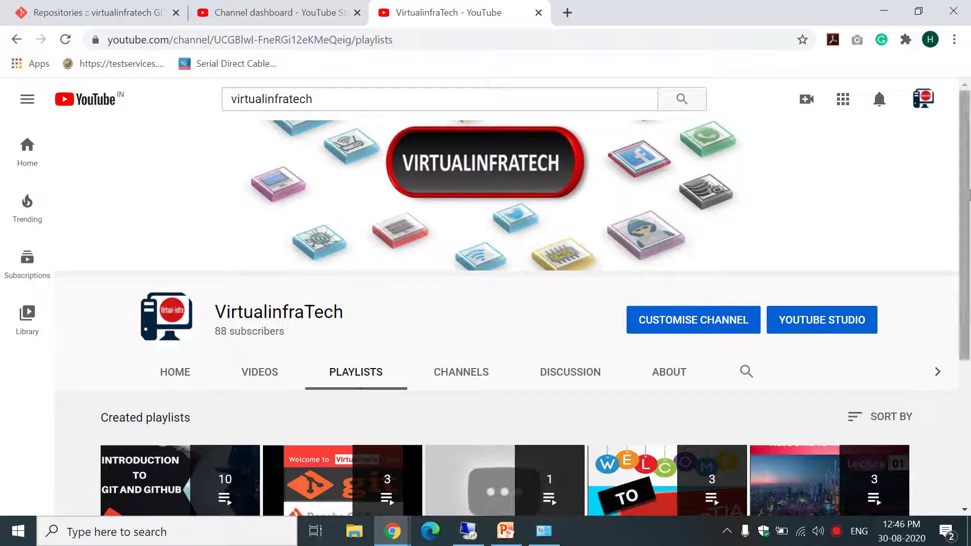
{"action": "left_click_drag", "start_coordinate": [969, 195], "coordinate": [806, 303]}
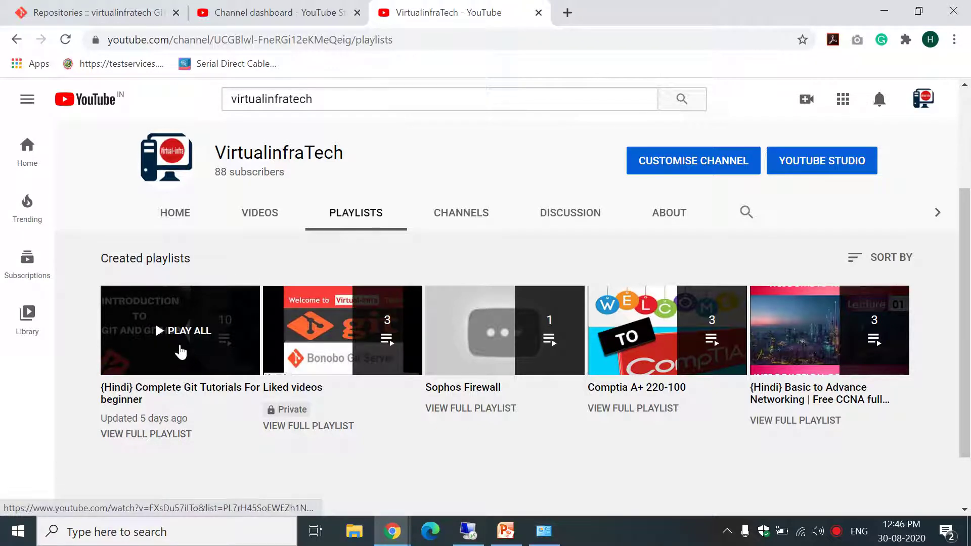
{"action": "left_click", "coordinate": [180, 351]}
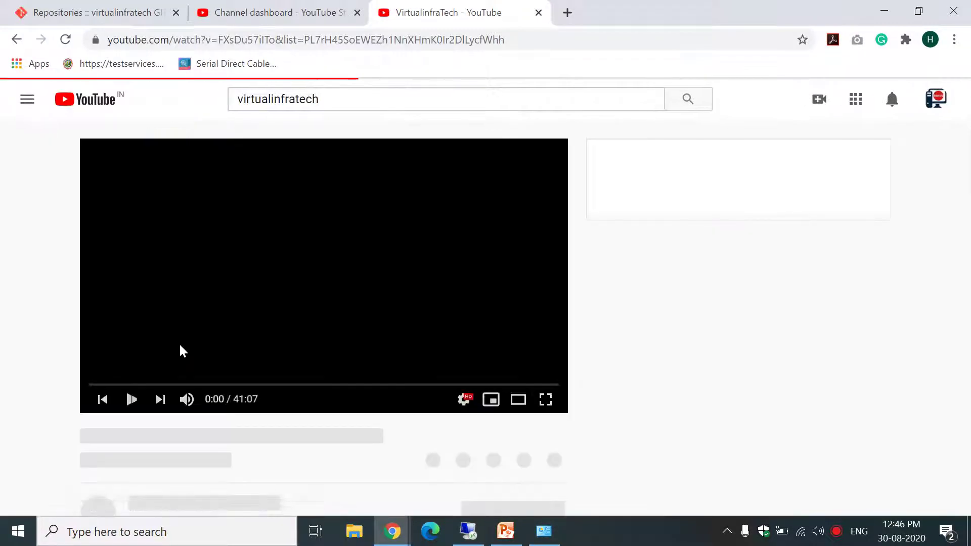
Pause the first Git tutorial, go to the Bonobo Git Server tab, then bring up the Remote Desktop session.
{"action": "left_click", "coordinate": [318, 286]}
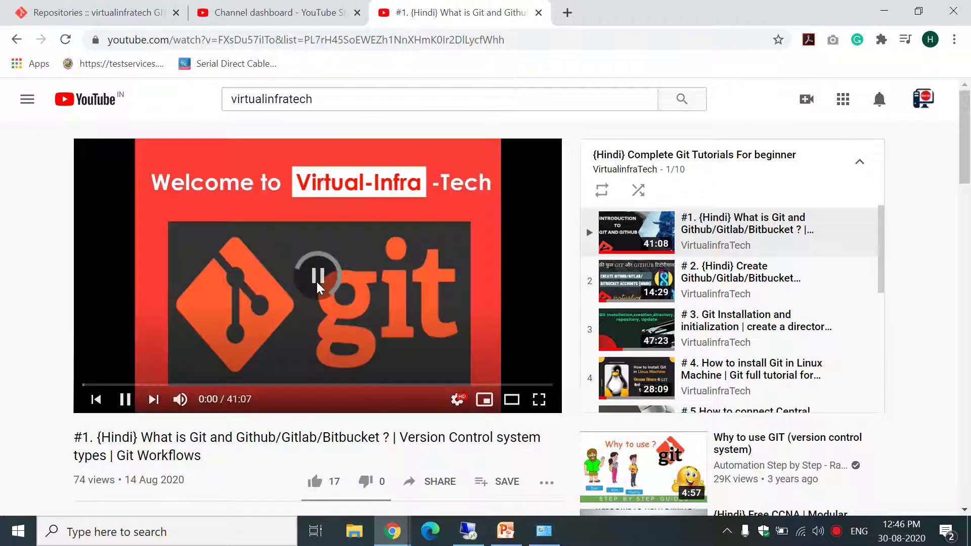
{"action": "left_click_drag", "start_coordinate": [967, 161], "coordinate": [967, 180]}
{"action": "scroll", "coordinate": [967, 180], "scroll_direction": "down", "scroll_amount": 3}
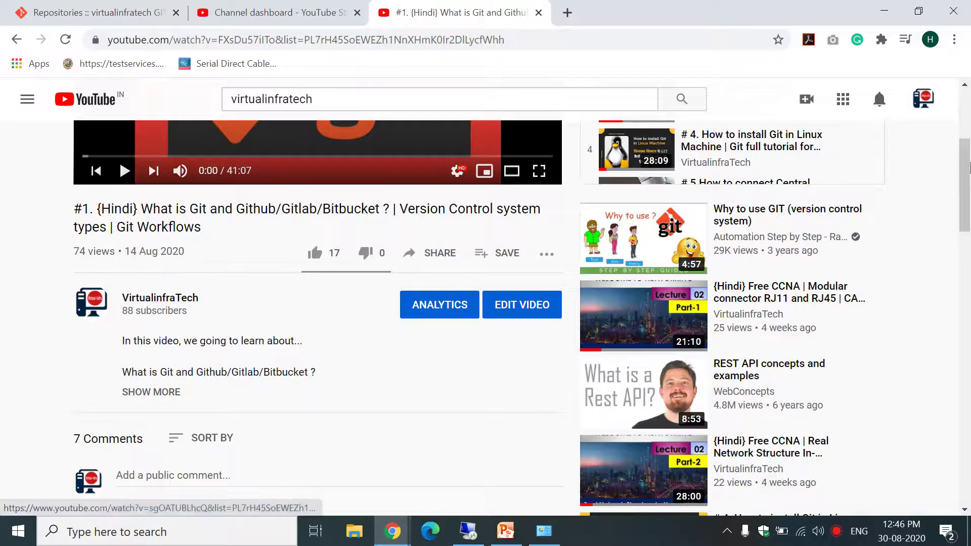
{"action": "left_click_drag", "start_coordinate": [970, 165], "coordinate": [970, 117]}
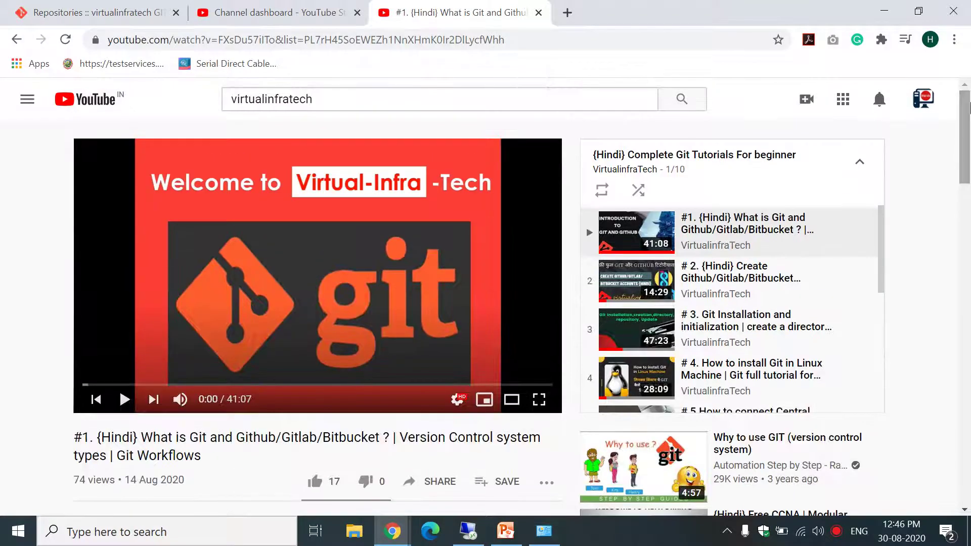
{"action": "mouse_move", "coordinate": [882, 221]}
{"action": "left_mouse_down"}
{"action": "mouse_move", "coordinate": [886, 356]}
{"action": "mouse_move", "coordinate": [885, 226]}
{"action": "left_mouse_up"}
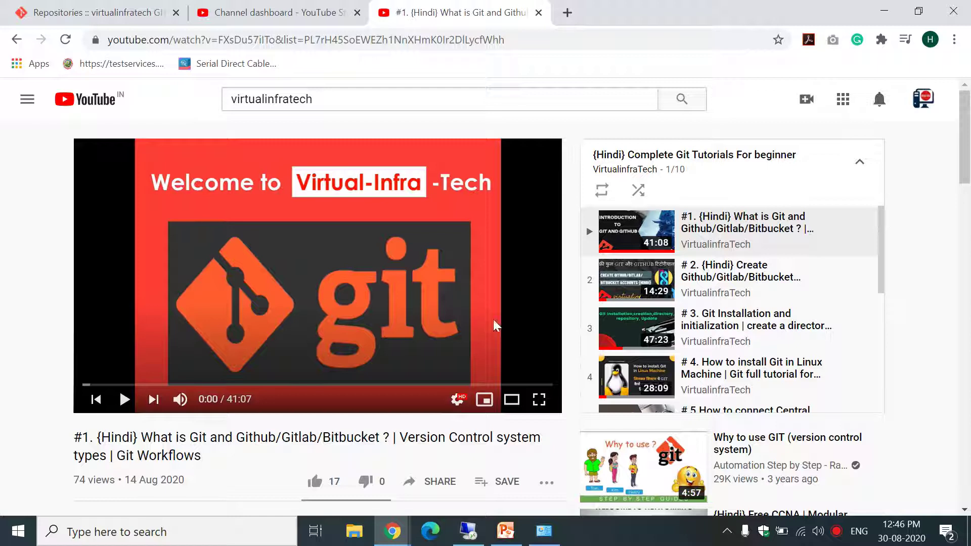
{"action": "left_click", "coordinate": [83, 10]}
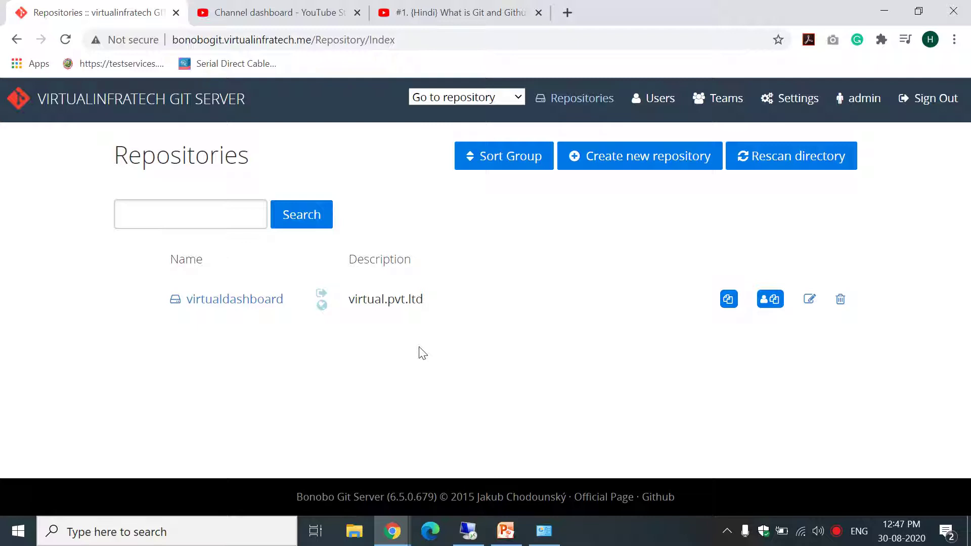
{"action": "left_click", "coordinate": [467, 531]}
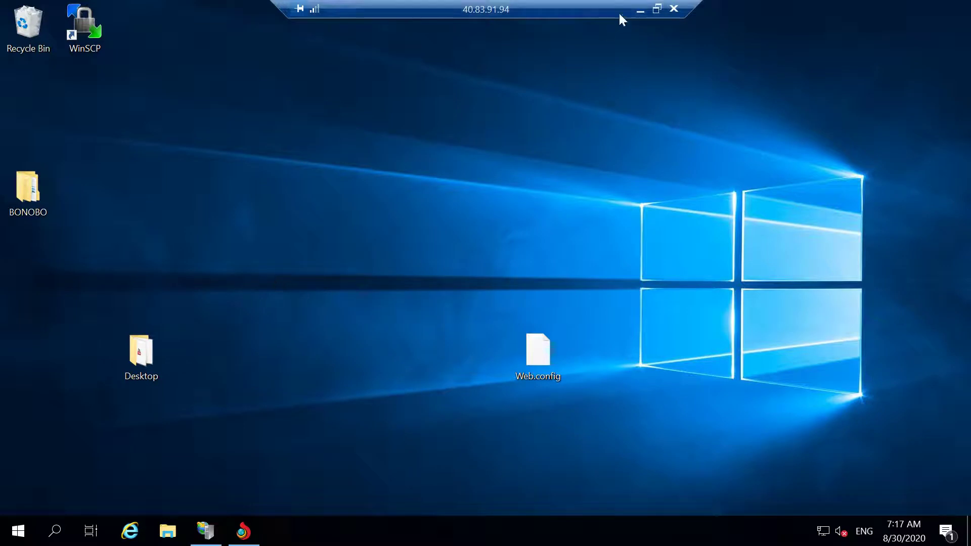
Minimize the Remote Desktop session to return to the Bonobo Git Server Repositories page.
{"action": "left_click", "coordinate": [640, 9]}
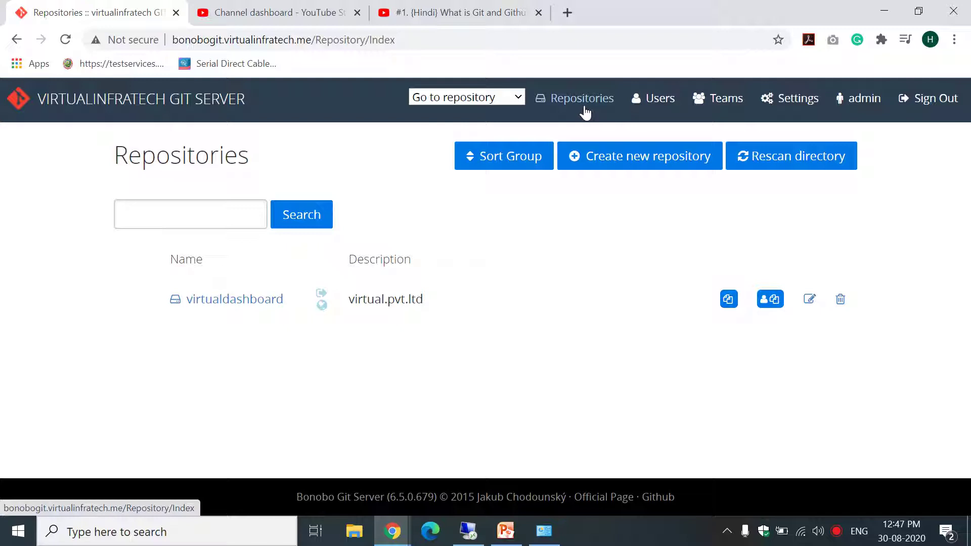
Review the server's Users list and then its Teams list.
{"action": "left_click", "coordinate": [647, 108]}
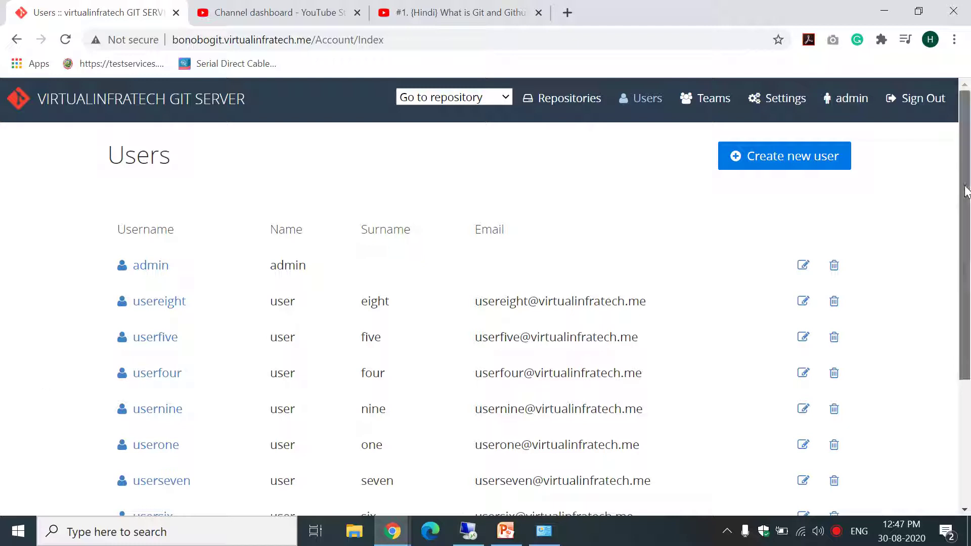
{"action": "left_click_drag", "start_coordinate": [966, 216], "coordinate": [959, 178]}
{"action": "left_click", "coordinate": [716, 104]}
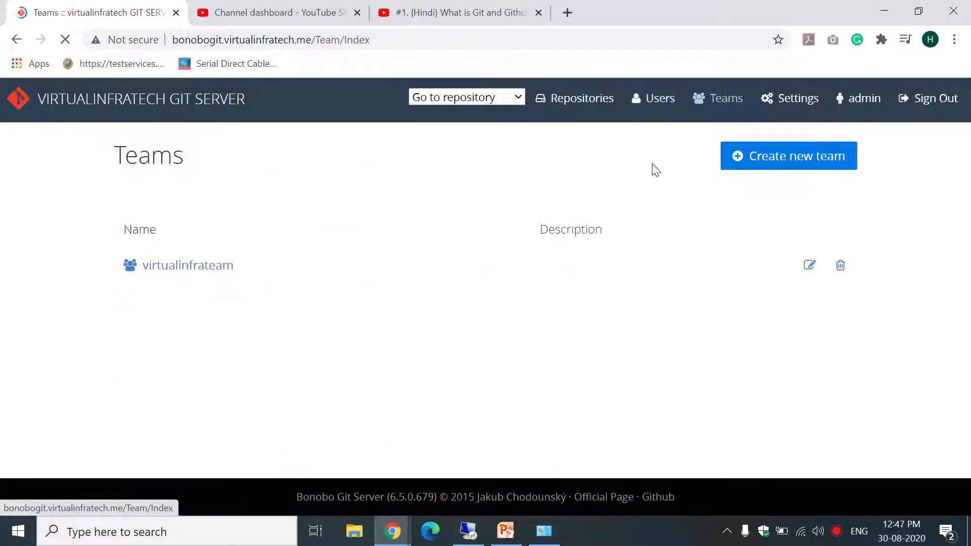
Look through the Settings page: language en-US and the unchecked repository permission options.
{"action": "left_click", "coordinate": [794, 101]}
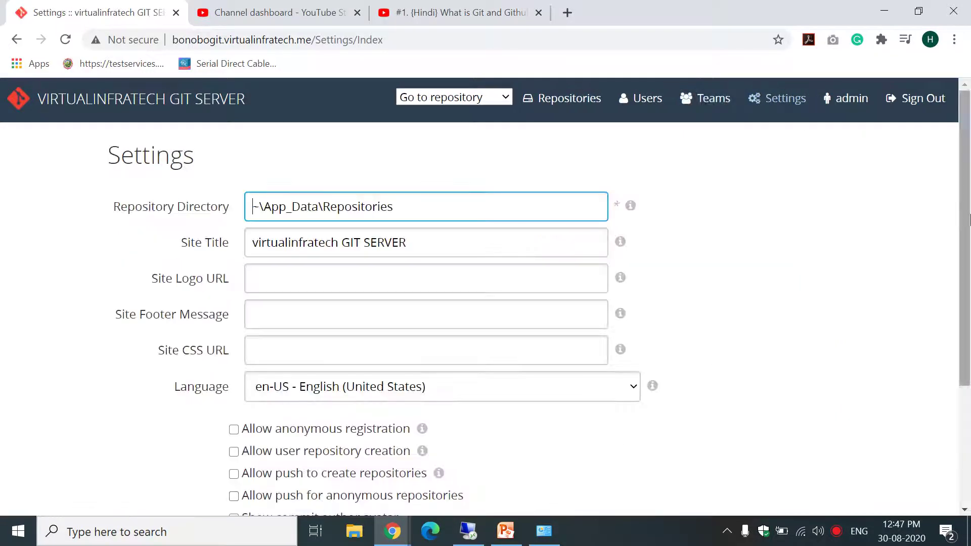
{"action": "scroll", "coordinate": [969, 220], "scroll_direction": "down", "scroll_amount": 4}
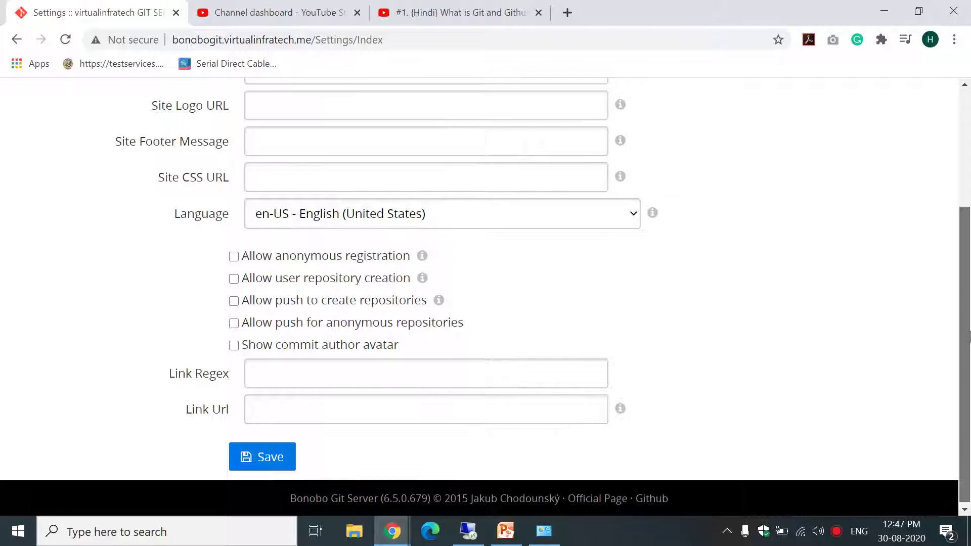
{"action": "scroll", "coordinate": [944, 258], "scroll_direction": "up", "scroll_amount": 2}
{"action": "scroll", "coordinate": [944, 253], "scroll_direction": "up", "scroll_amount": 1}
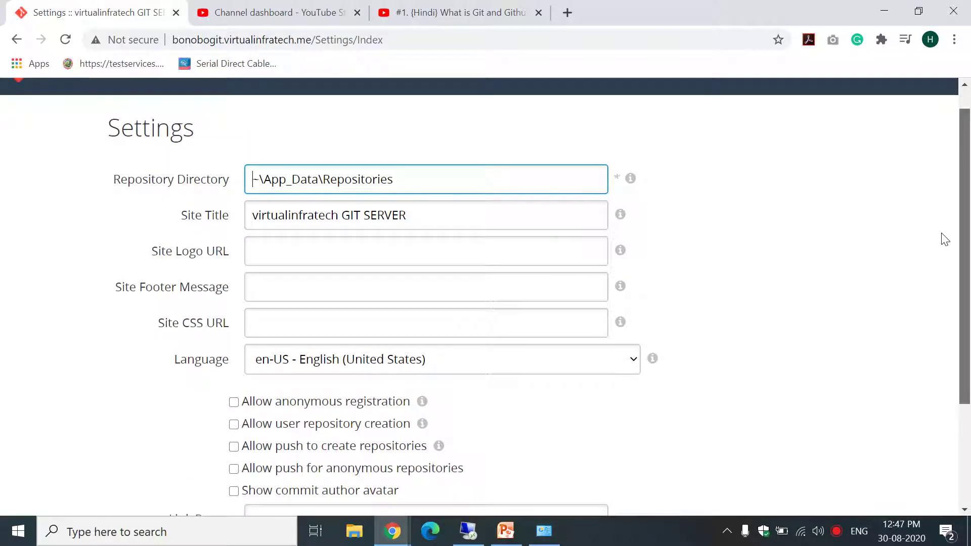
{"action": "scroll", "coordinate": [945, 239], "scroll_direction": "up", "scroll_amount": 1}
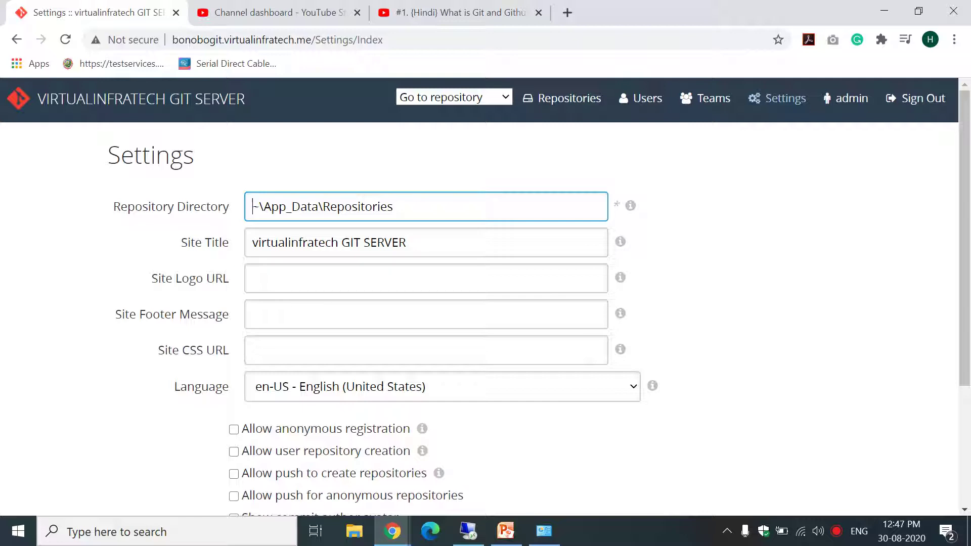
{"action": "scroll", "coordinate": [969, 255], "scroll_direction": "down", "scroll_amount": 3}
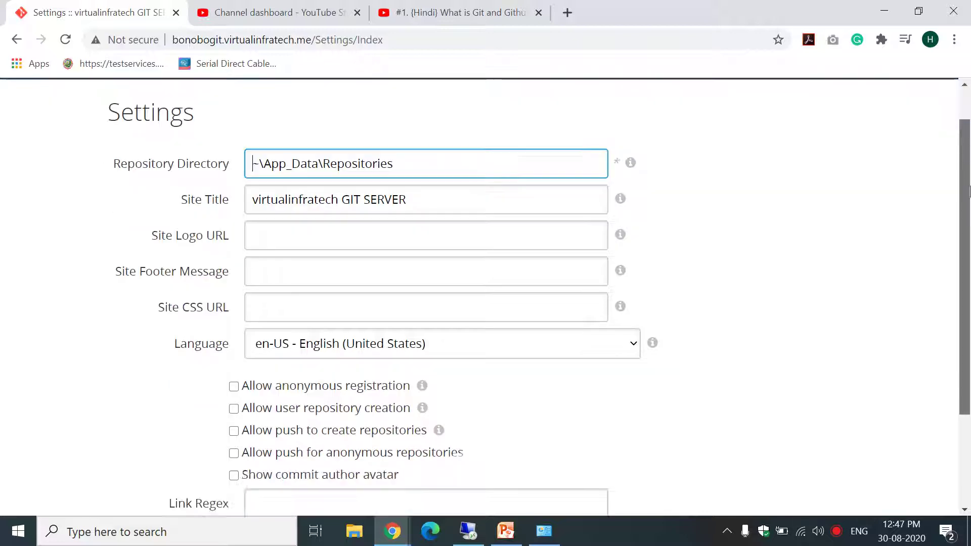
{"action": "left_click_drag", "start_coordinate": [968, 256], "coordinate": [968, 151]}
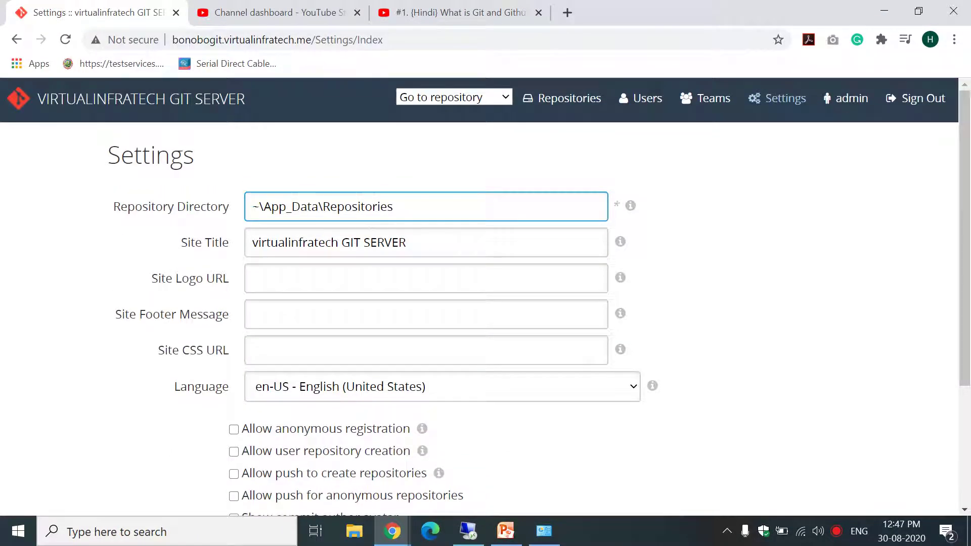
{"action": "scroll", "coordinate": [481, 274], "scroll_direction": "down", "scroll_amount": 3}
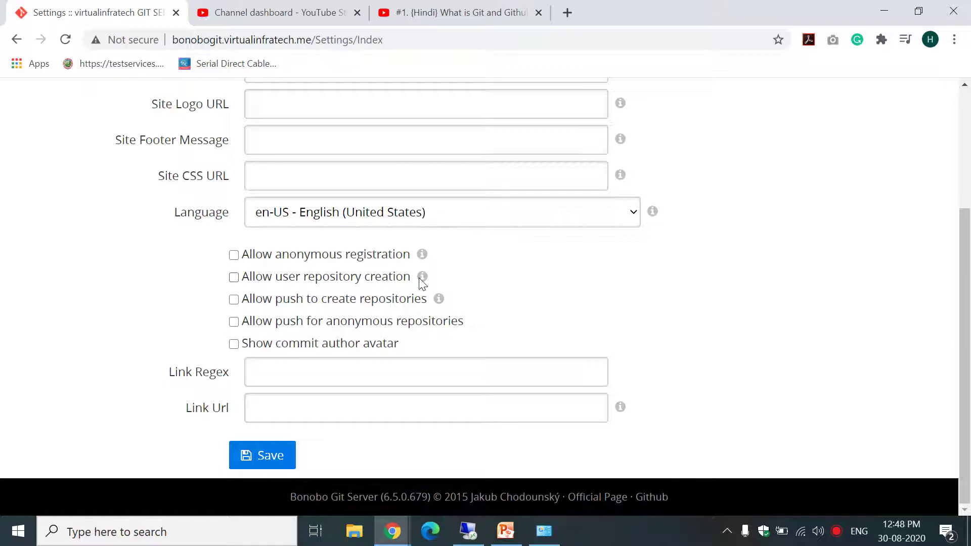
Enable 'Allow push to create repositories' in Settings, leaving the other permission options off.
{"action": "mouse_move", "coordinate": [420, 280]}
{"action": "left_click_drag", "start_coordinate": [965, 224], "coordinate": [968, 107]}
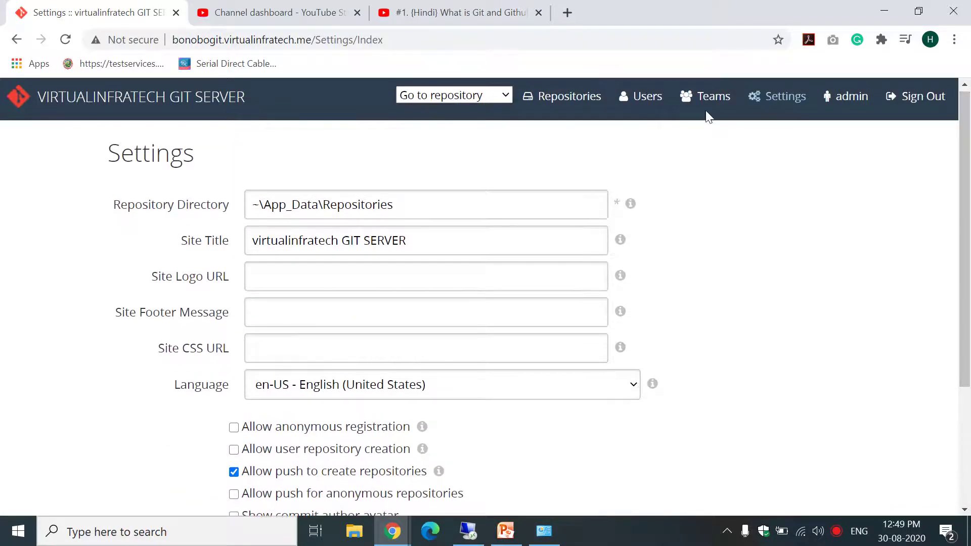
{"action": "left_click_drag", "start_coordinate": [968, 222], "coordinate": [968, 328]}
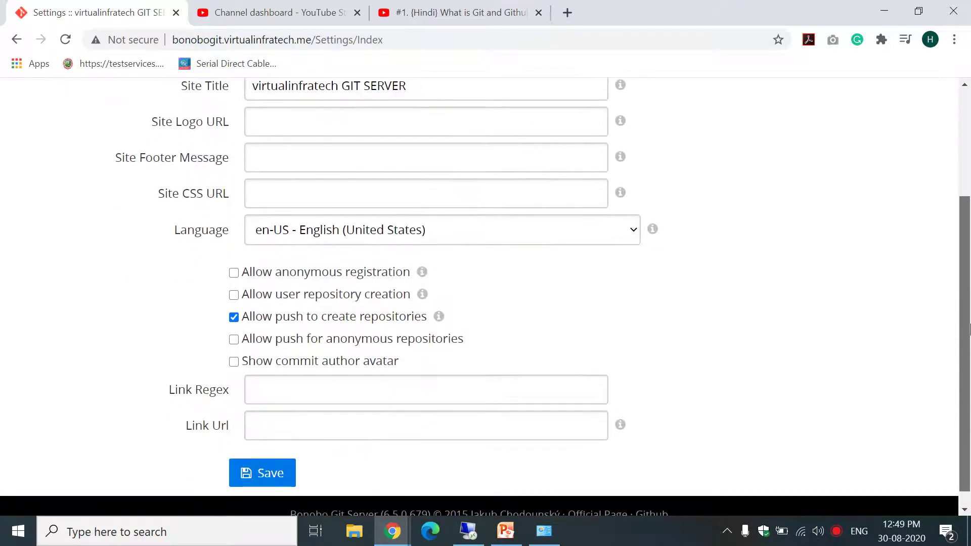
{"action": "left_click_drag", "start_coordinate": [968, 293], "coordinate": [969, 177]}
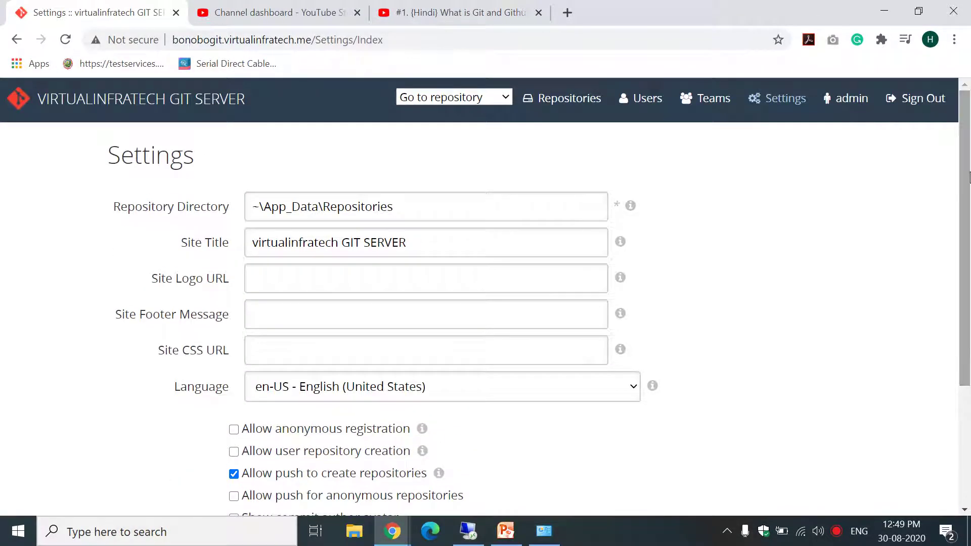
{"action": "left_click", "coordinate": [560, 108]}
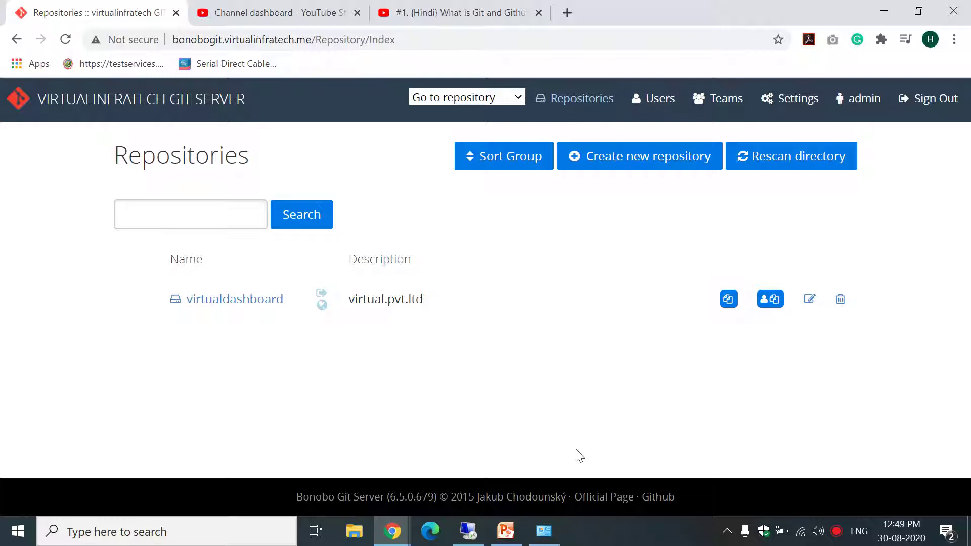
{"action": "left_click", "coordinate": [841, 301]}
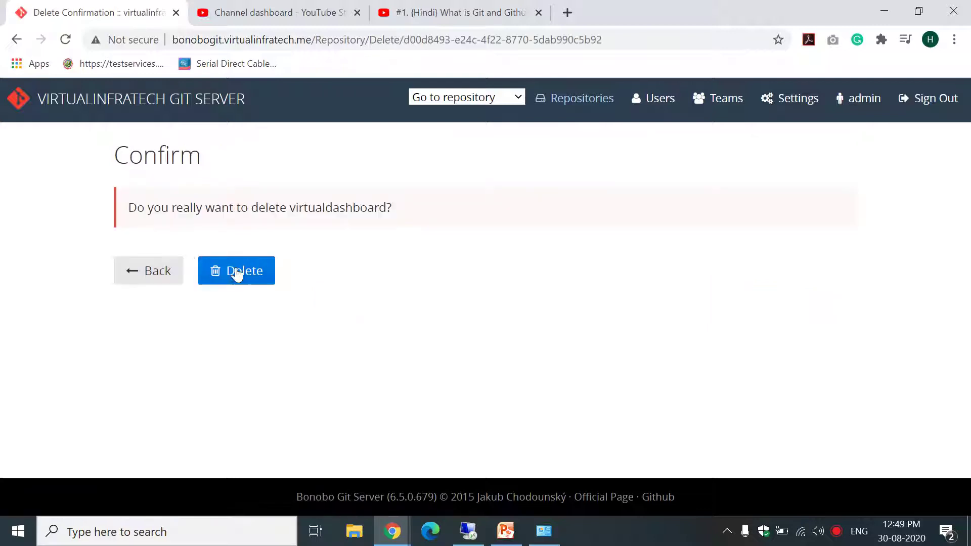
{"action": "left_click", "coordinate": [234, 274]}
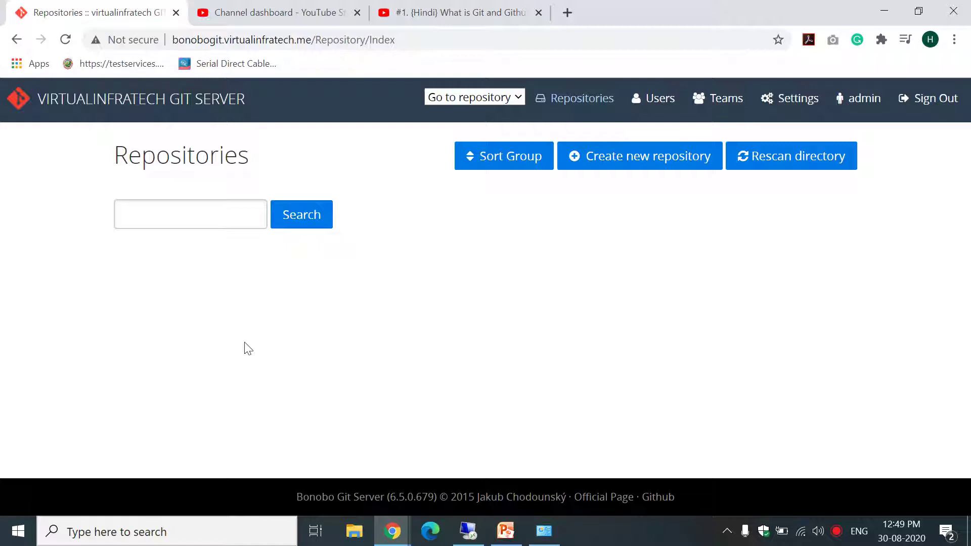
{"action": "left_click", "coordinate": [674, 167]}
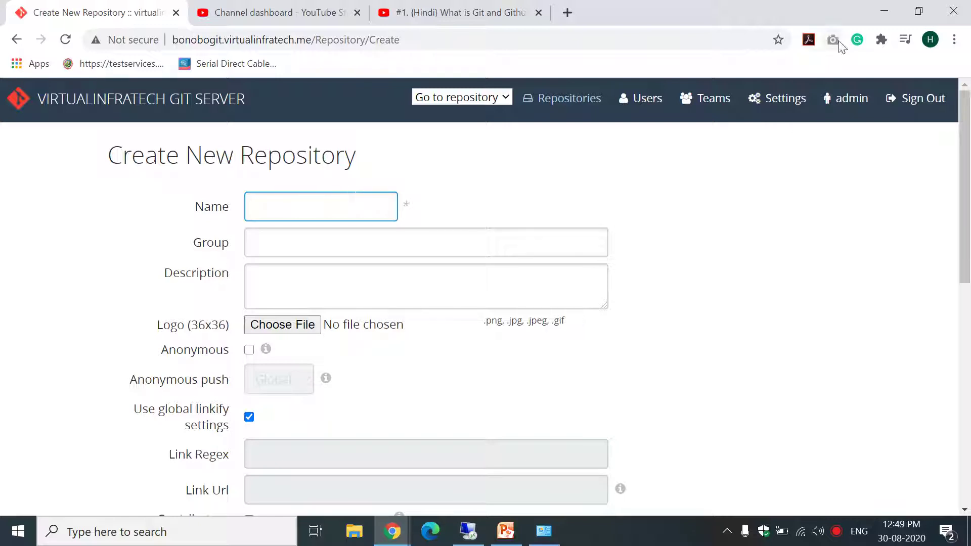
Delete the virtualinfrateam team and bring up a blank Create New Team form.
{"action": "left_click", "coordinate": [708, 105]}
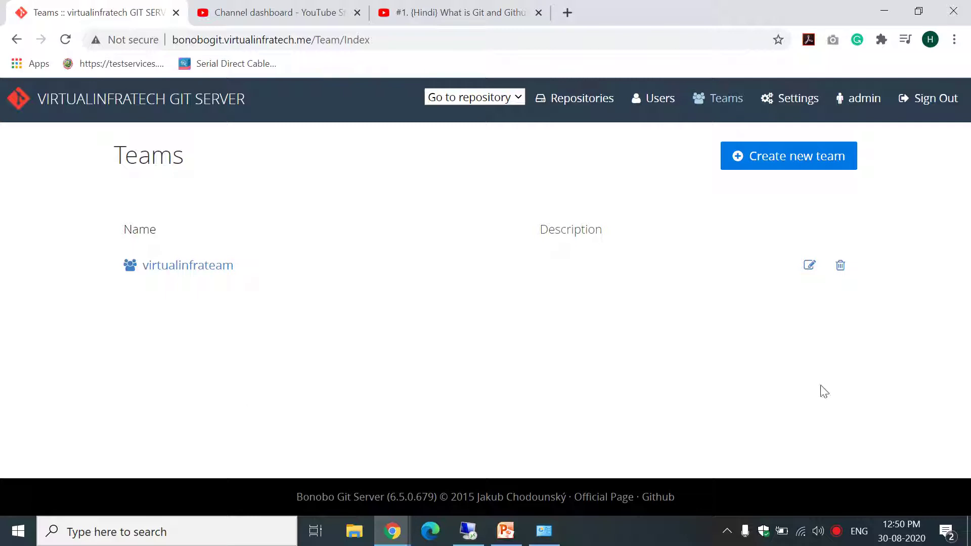
{"action": "left_click", "coordinate": [841, 266]}
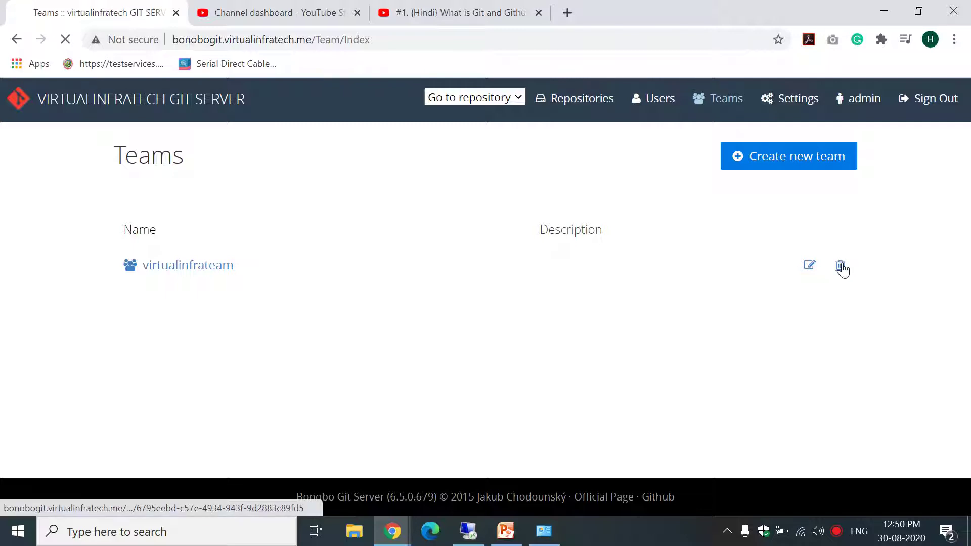
{"action": "left_click", "coordinate": [265, 277]}
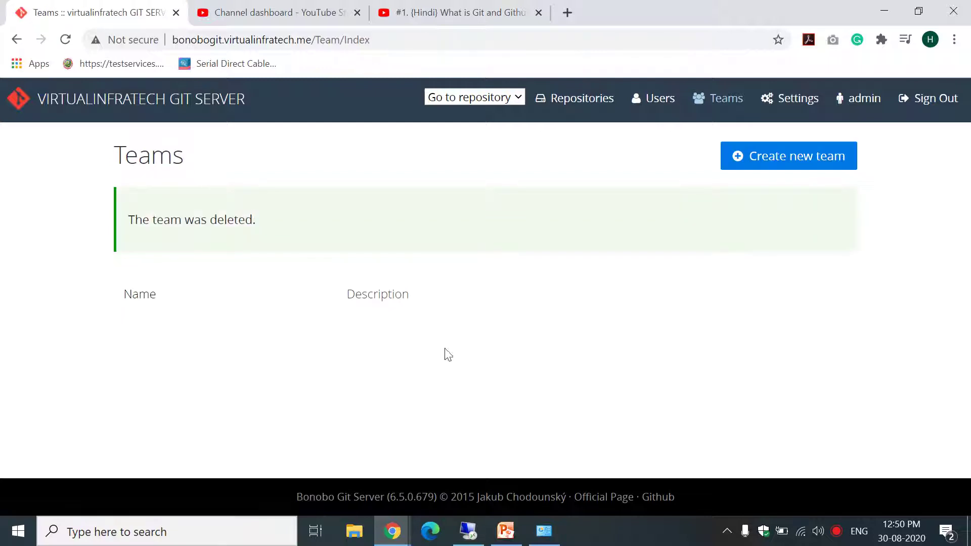
{"action": "left_click", "coordinate": [799, 170]}
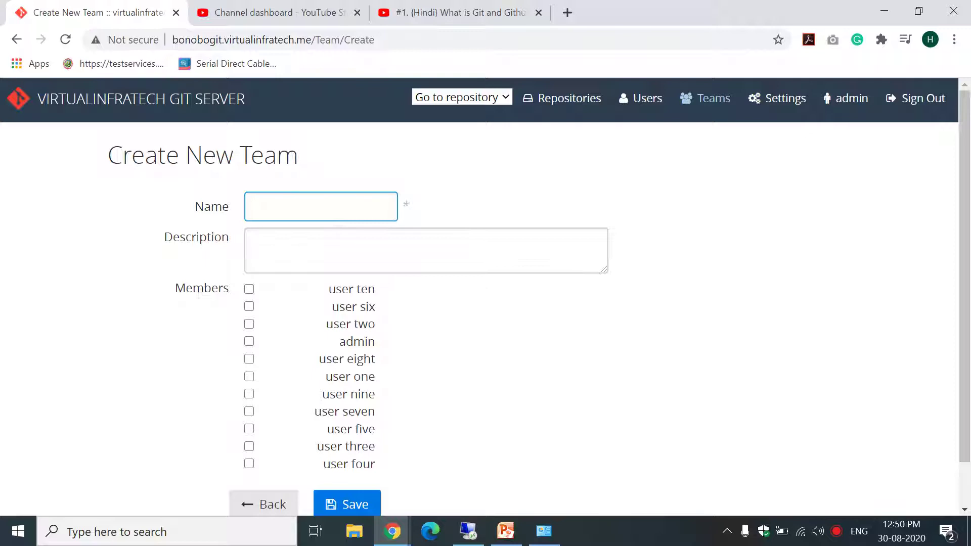
Save a team named IOS with members user ten, user nine and user eight.
{"action": "type", "text": "IS"}
{"action": "type", "text": "OS"}
{"action": "left_click", "coordinate": [249, 290]}
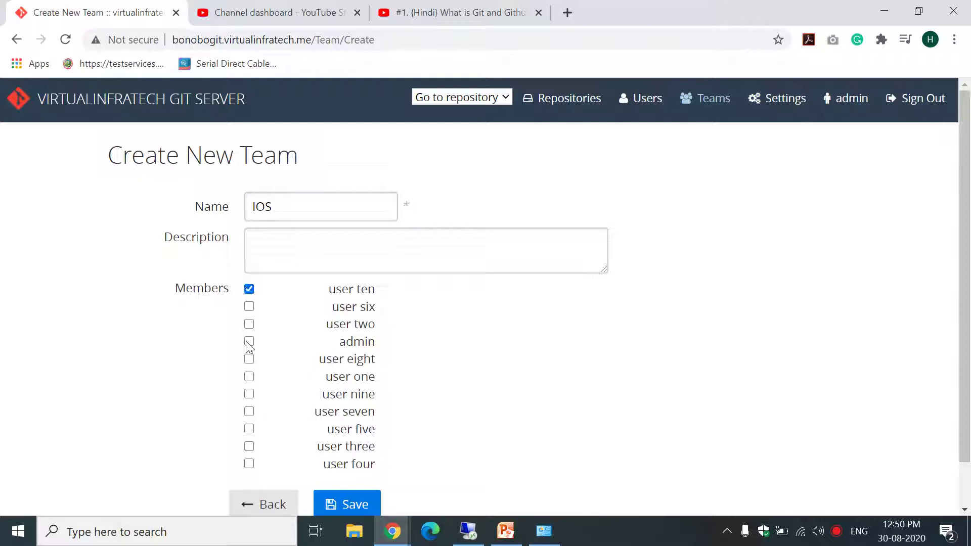
{"action": "left_click", "coordinate": [249, 395]}
{"action": "left_click", "coordinate": [249, 359]}
{"action": "left_click", "coordinate": [360, 504]}
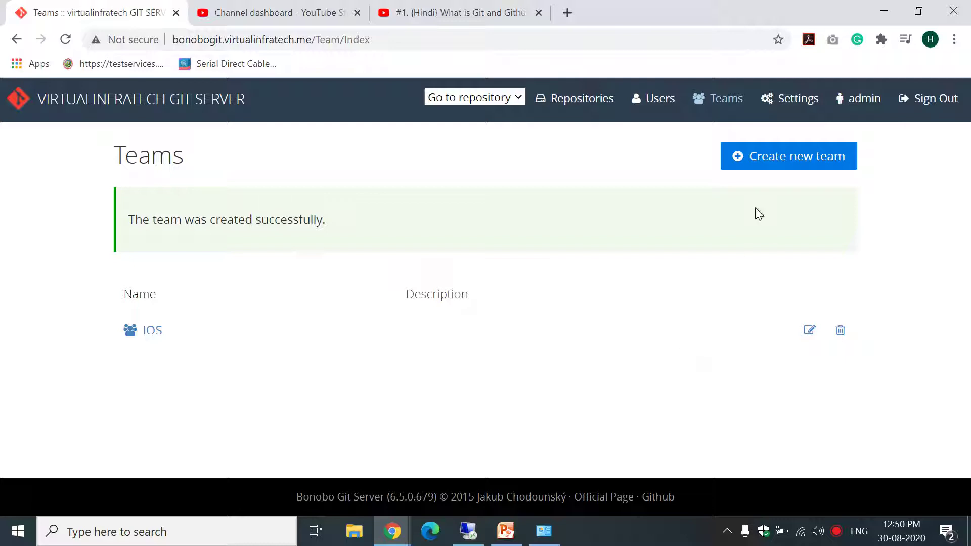
Add a team named Android with members user seven, user six and user five.
{"action": "left_click", "coordinate": [777, 167]}
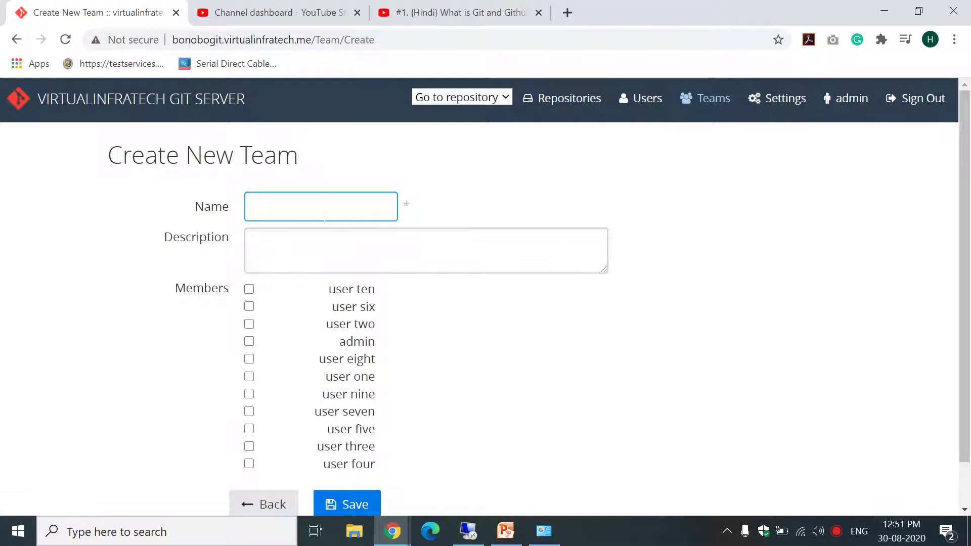
{"action": "type", "text": "Android"}
{"action": "left_click", "coordinate": [249, 412]}
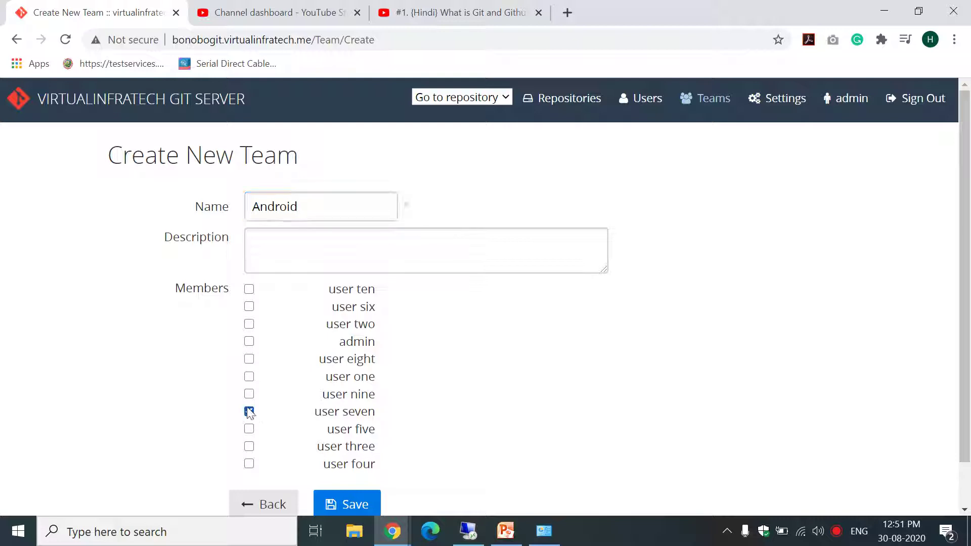
{"action": "left_click", "coordinate": [250, 307]}
{"action": "left_click", "coordinate": [249, 428]}
{"action": "left_click", "coordinate": [345, 503]}
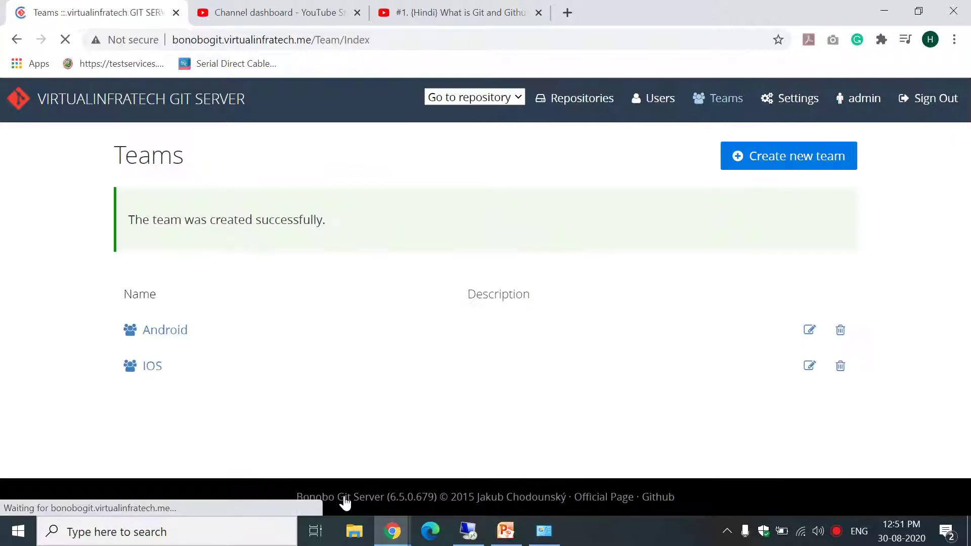
Save a DOTNET DEV team with user one, two and three, then start a new team named Design.
{"action": "left_click", "coordinate": [825, 156]}
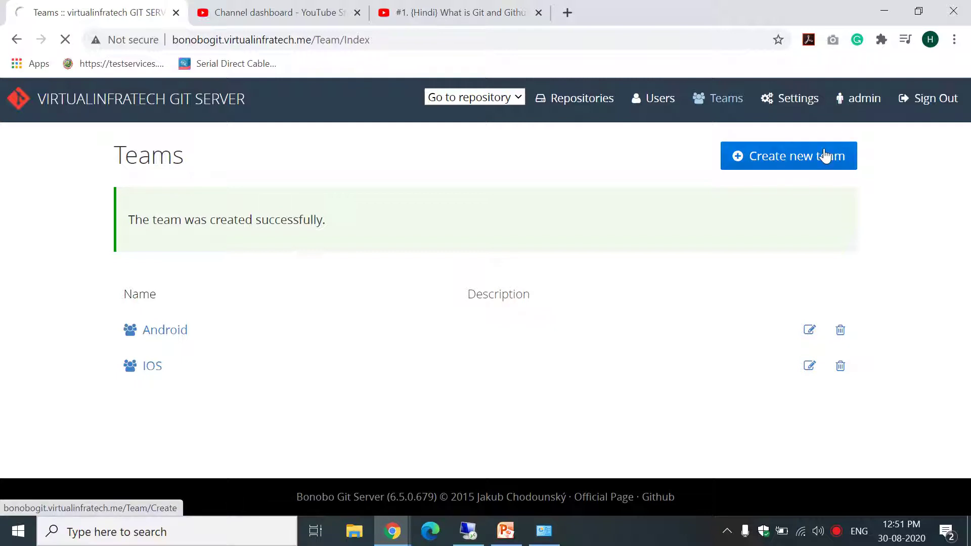
{"action": "type", "text": "DOTNET DEV"}
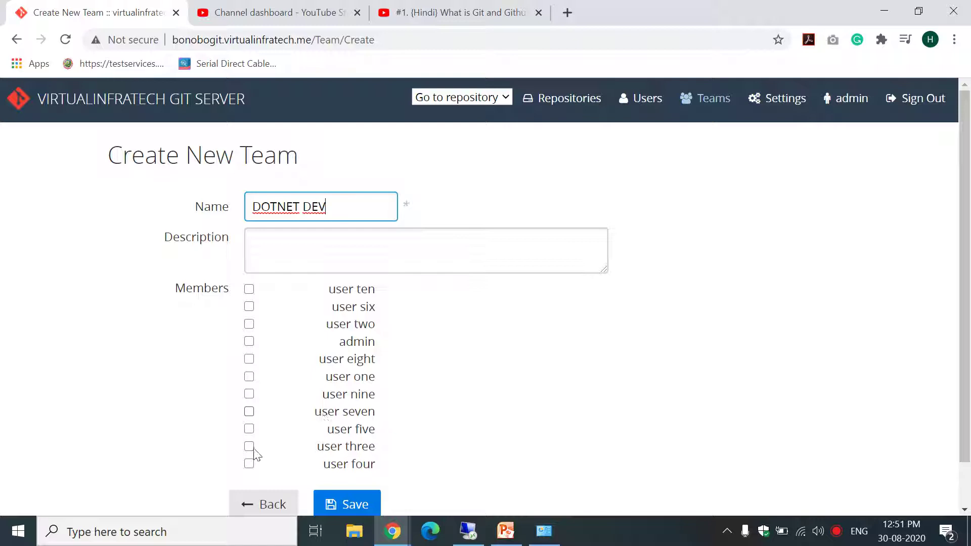
{"action": "left_click", "coordinate": [249, 377]}
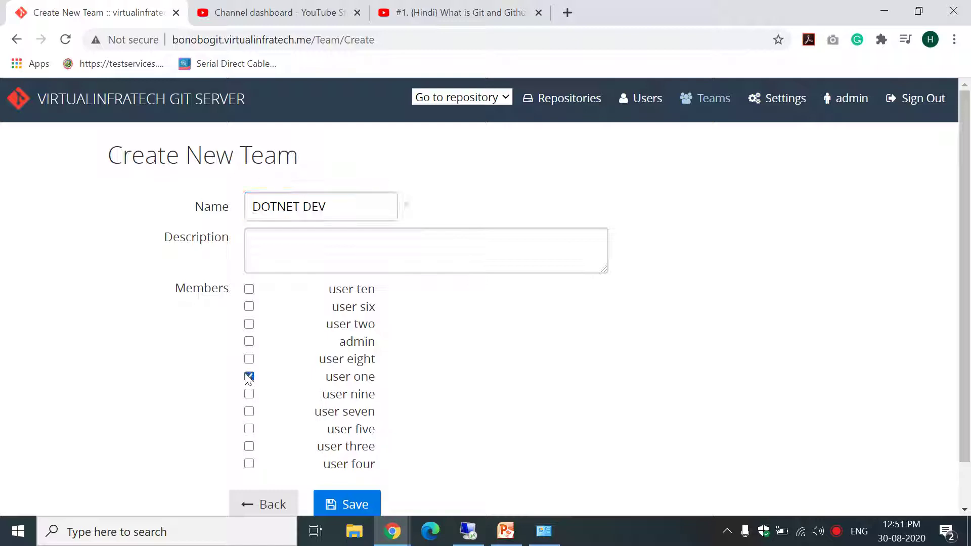
{"action": "left_click", "coordinate": [248, 324]}
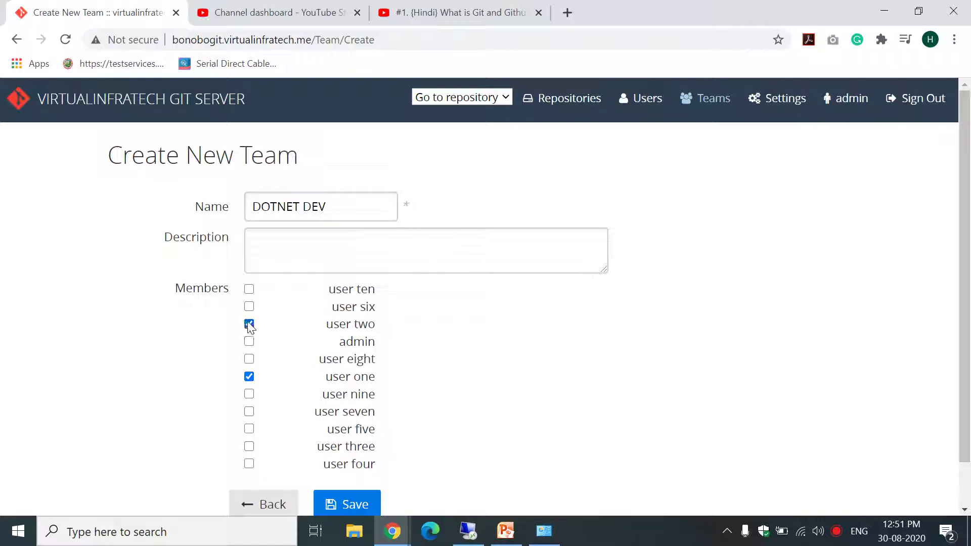
{"action": "left_click", "coordinate": [249, 447]}
{"action": "left_click", "coordinate": [347, 503]}
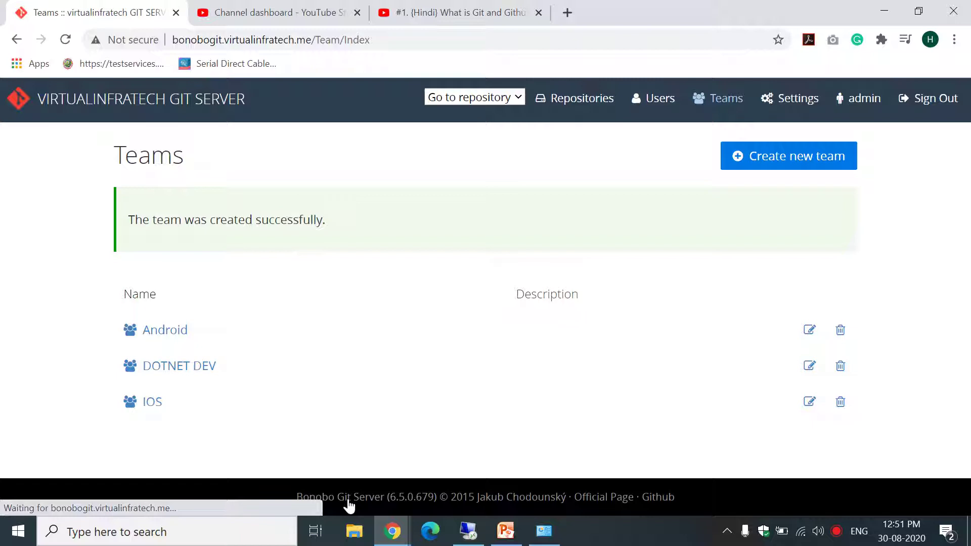
{"action": "left_click", "coordinate": [800, 160]}
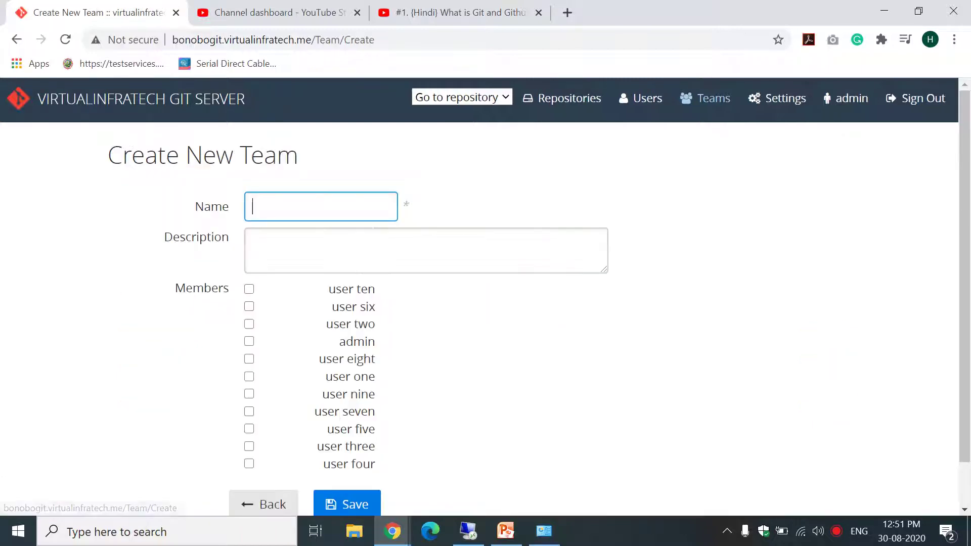
{"action": "type", "text": "Design"}
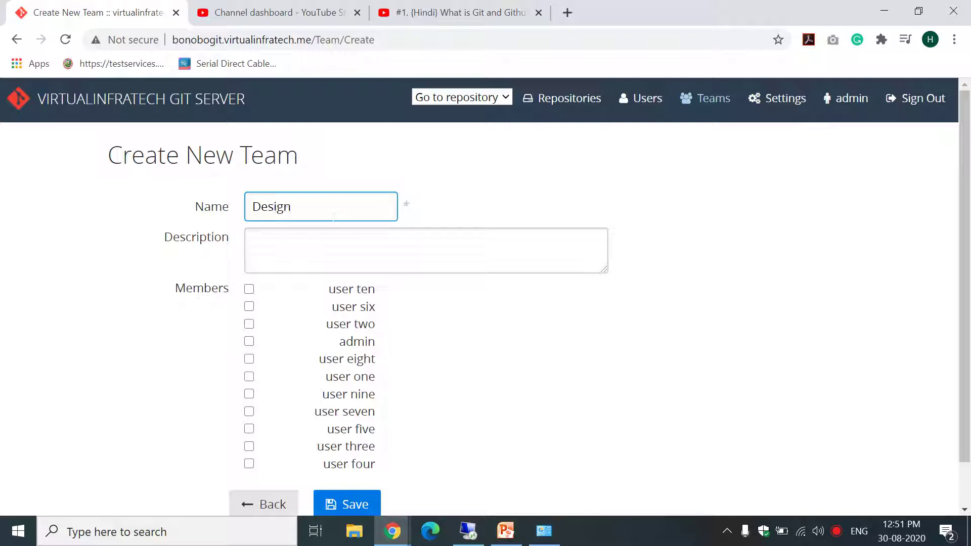
{"action": "type", "text": "web"}
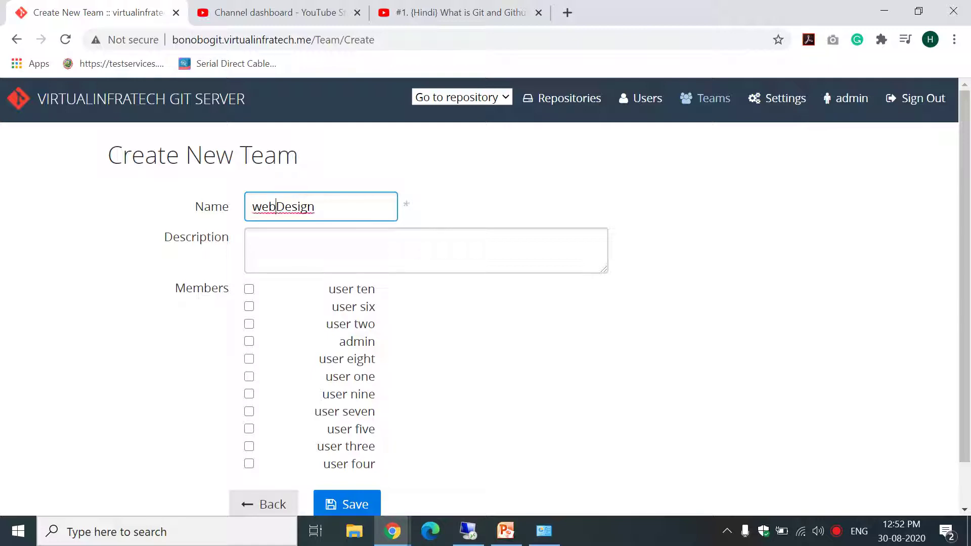
Name the team WebDesign, add user four and user five, save, then view the Android team.
{"action": "key", "text": "BackSpace"}
{"action": "key", "text": "BackSpace"}
{"action": "key", "text": "BackSpace"}
{"action": "type", "text": "Web"}
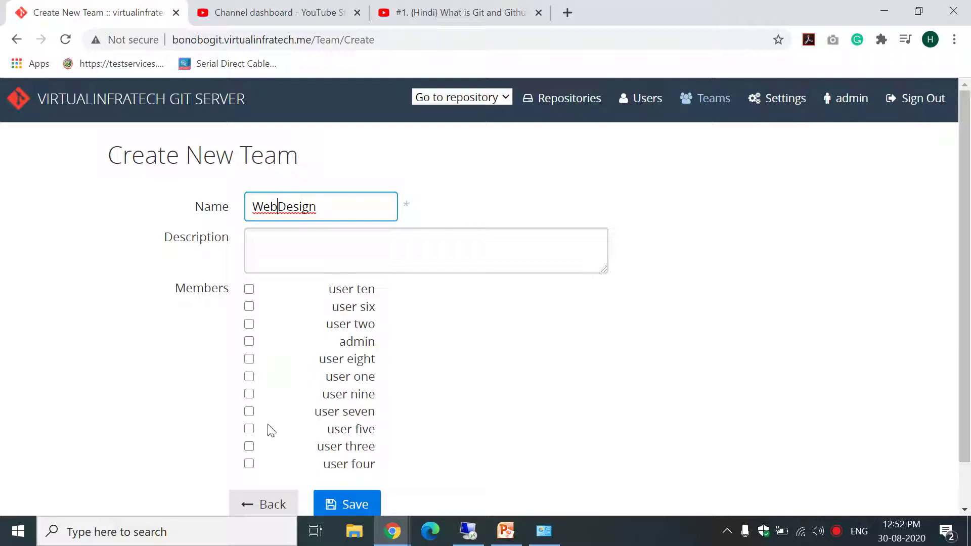
{"action": "left_click", "coordinate": [249, 464]}
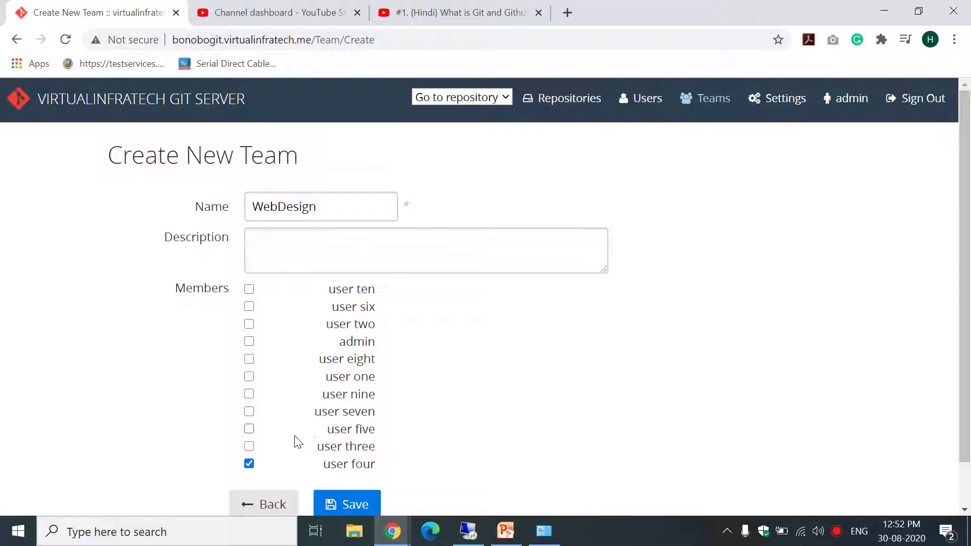
{"action": "left_click", "coordinate": [250, 429]}
{"action": "left_click", "coordinate": [356, 503]}
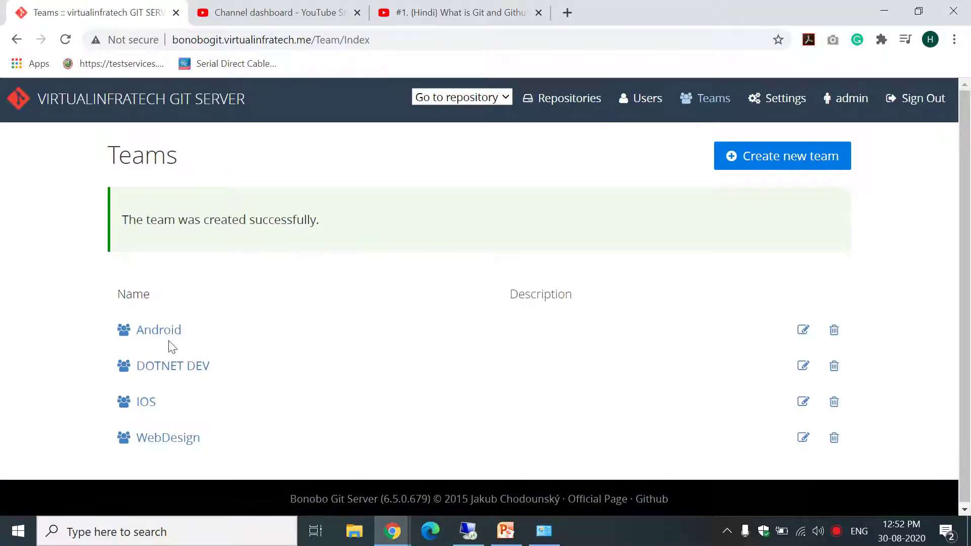
{"action": "left_click", "coordinate": [160, 331]}
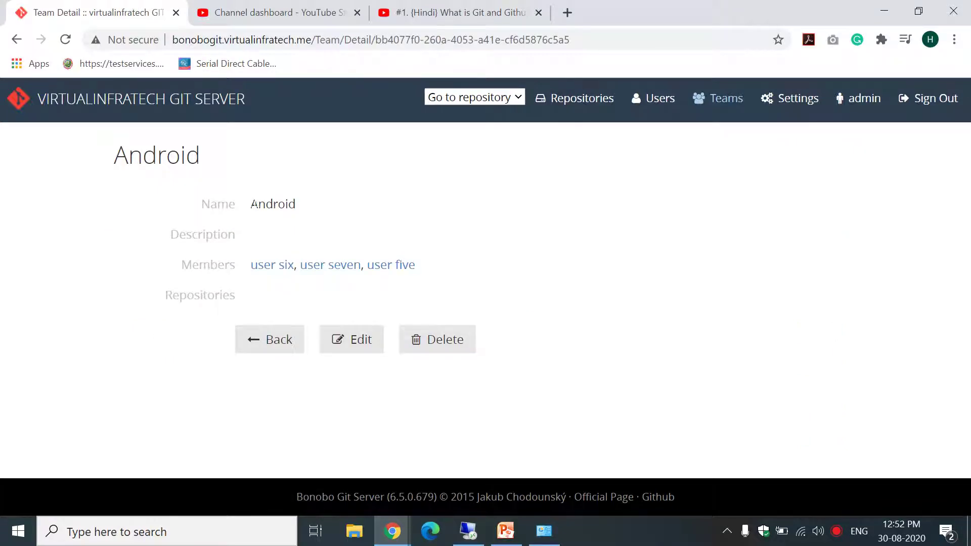
Inspect the Android team's details and edit form without changes, then return to the Teams list.
{"action": "left_click_drag", "start_coordinate": [252, 204], "coordinate": [302, 208]}
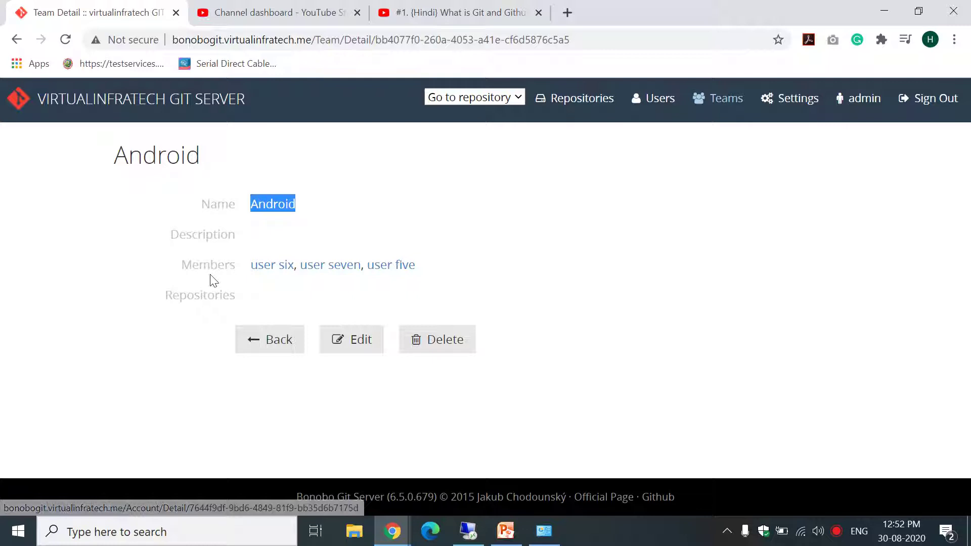
{"action": "left_click", "coordinate": [349, 349]}
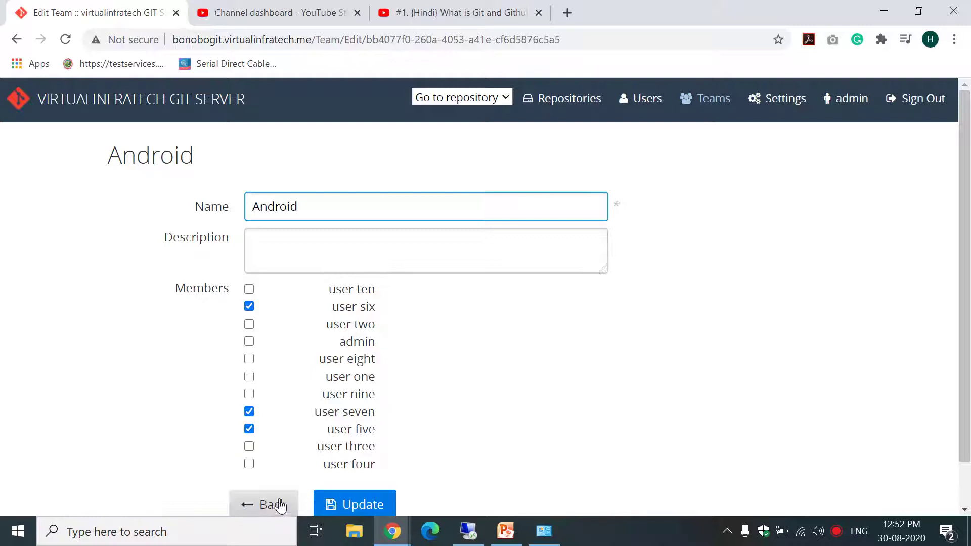
{"action": "left_click", "coordinate": [277, 507]}
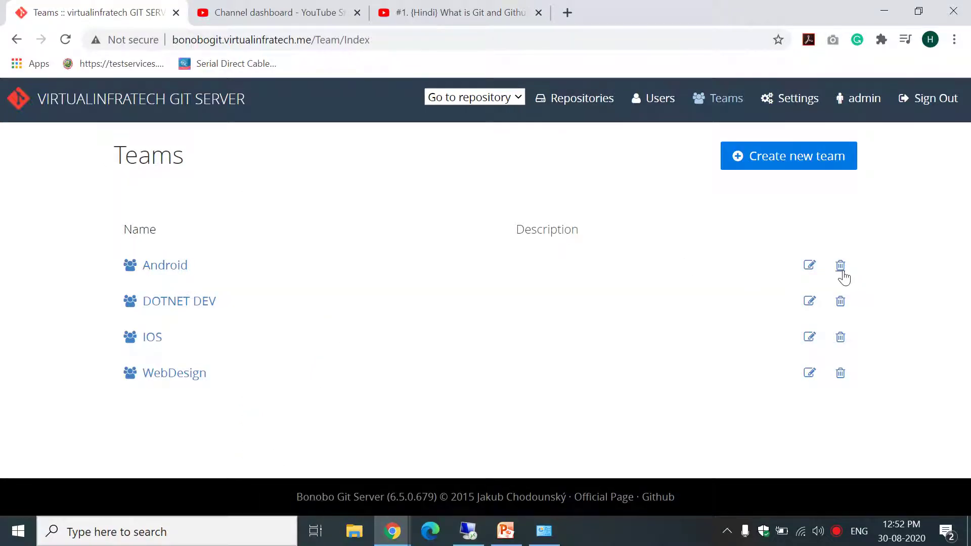
{"action": "left_click", "coordinate": [167, 269]}
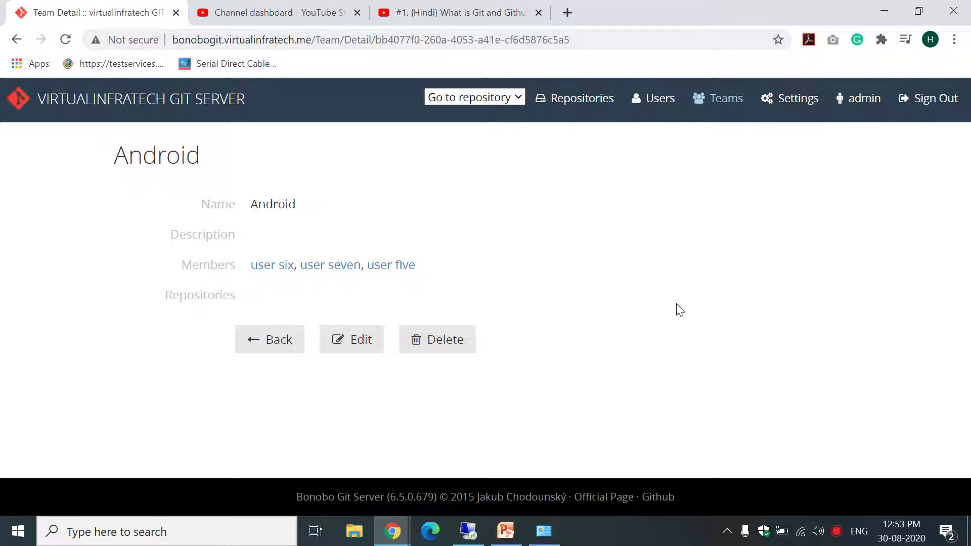
{"action": "left_click", "coordinate": [713, 107]}
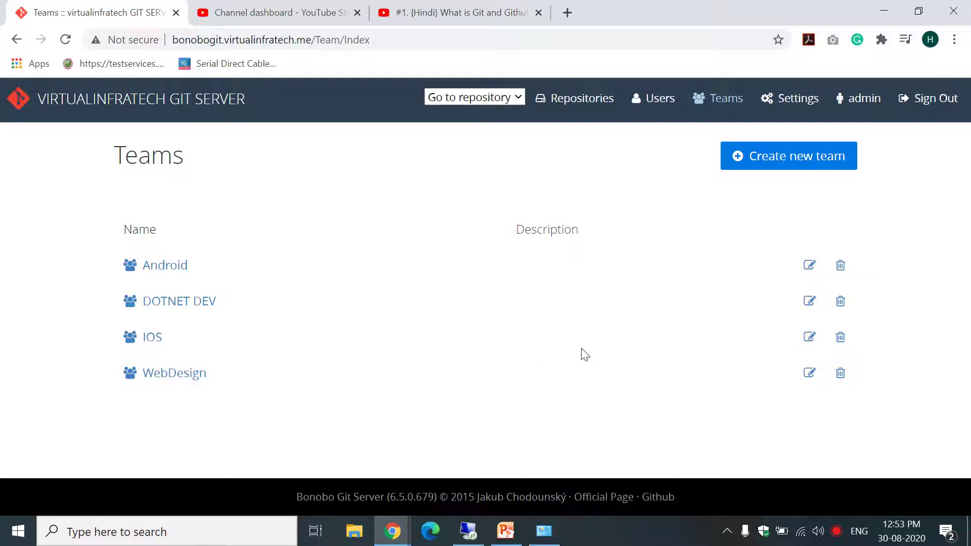
Browse the Users list, then go to the empty Repositories page.
{"action": "left_click", "coordinate": [657, 112]}
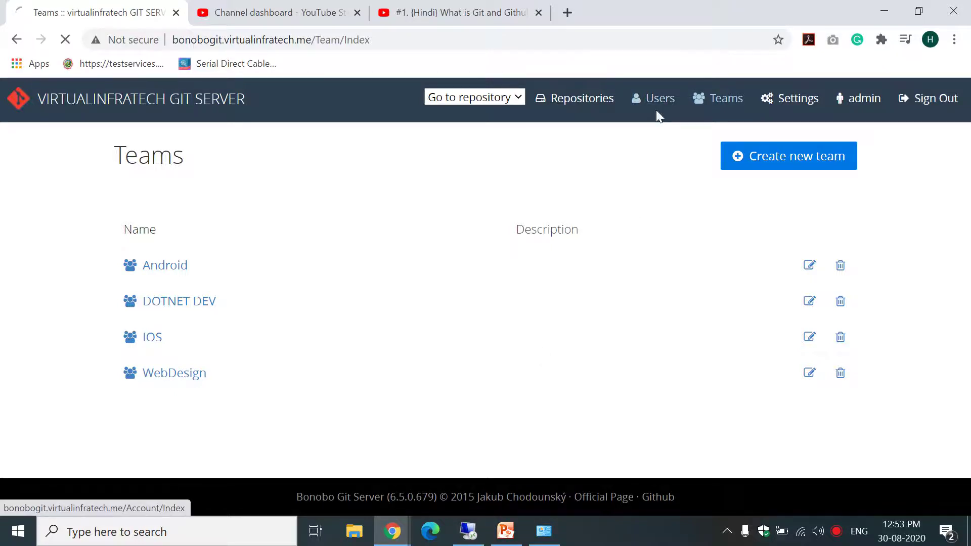
{"action": "left_click_drag", "start_coordinate": [965, 243], "coordinate": [965, 223]}
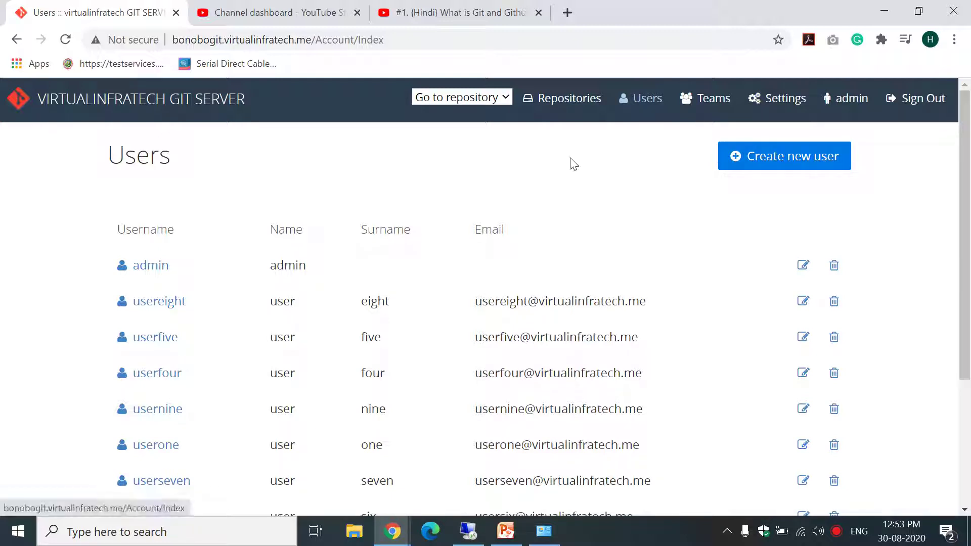
{"action": "left_click", "coordinate": [554, 101]}
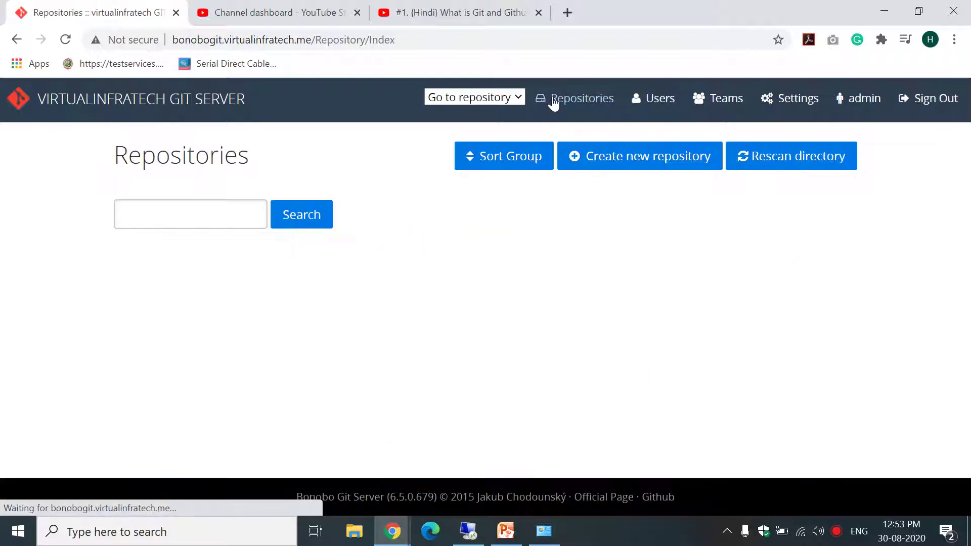
Start a new repository and enter ANDROID as its name.
{"action": "left_click", "coordinate": [641, 162]}
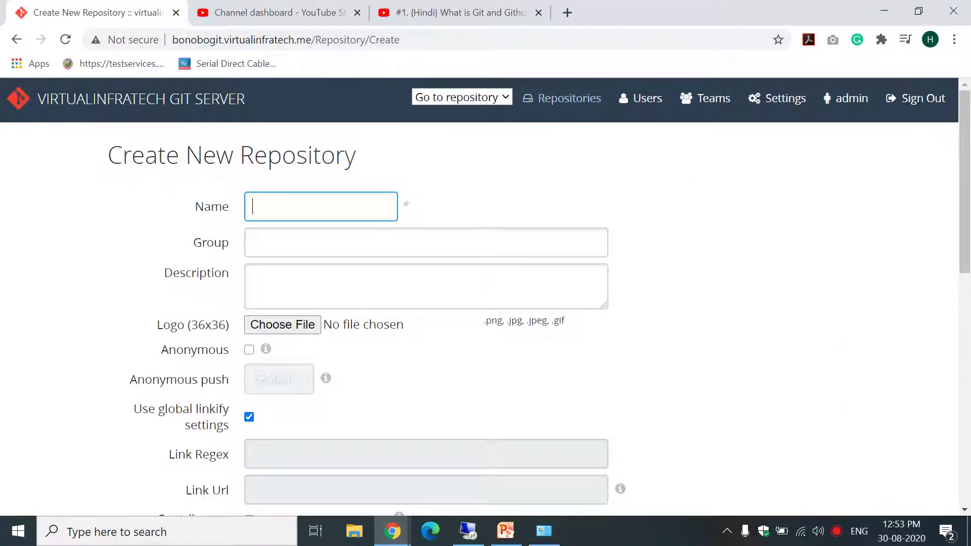
{"action": "left_click", "coordinate": [583, 204]}
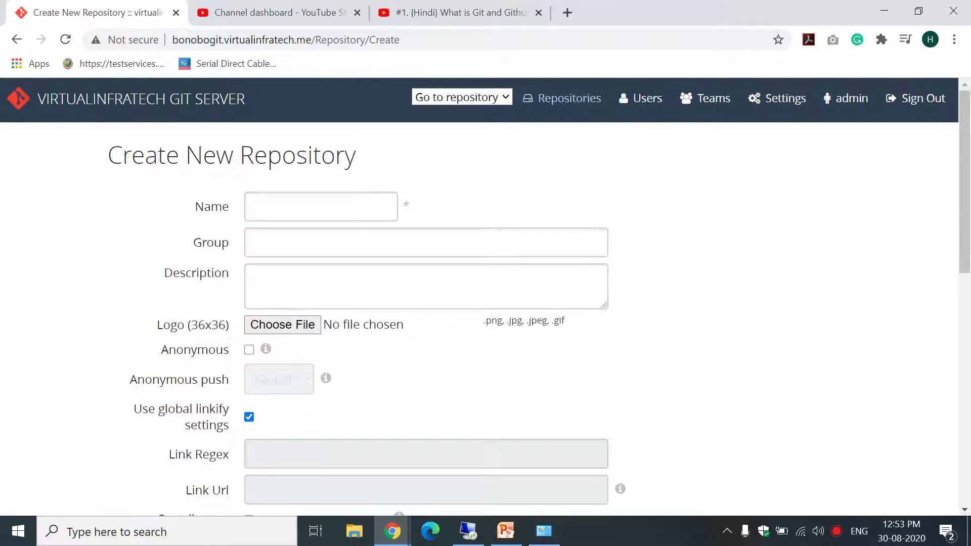
{"action": "right_click", "coordinate": [326, 203]}
{"action": "left_click", "coordinate": [309, 205]}
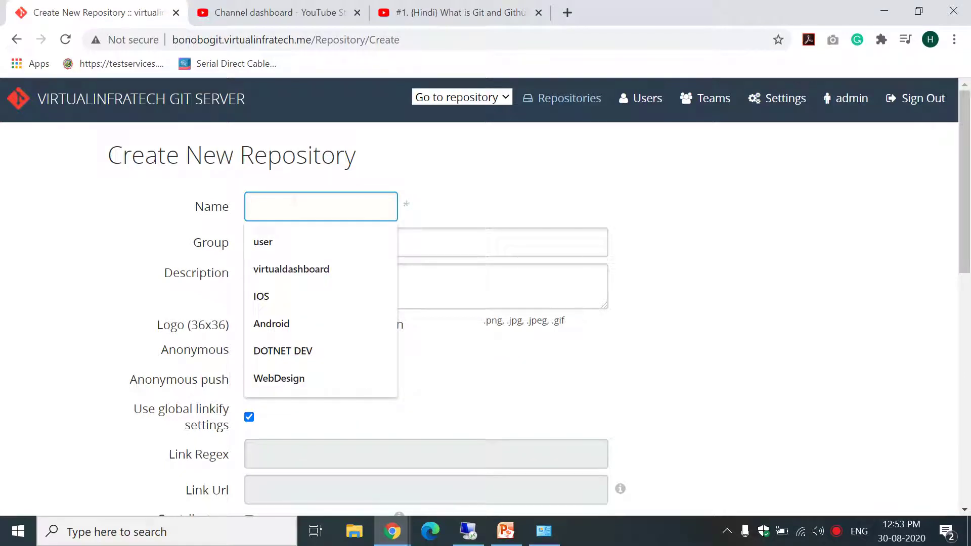
{"action": "type", "text": "ANDROID"}
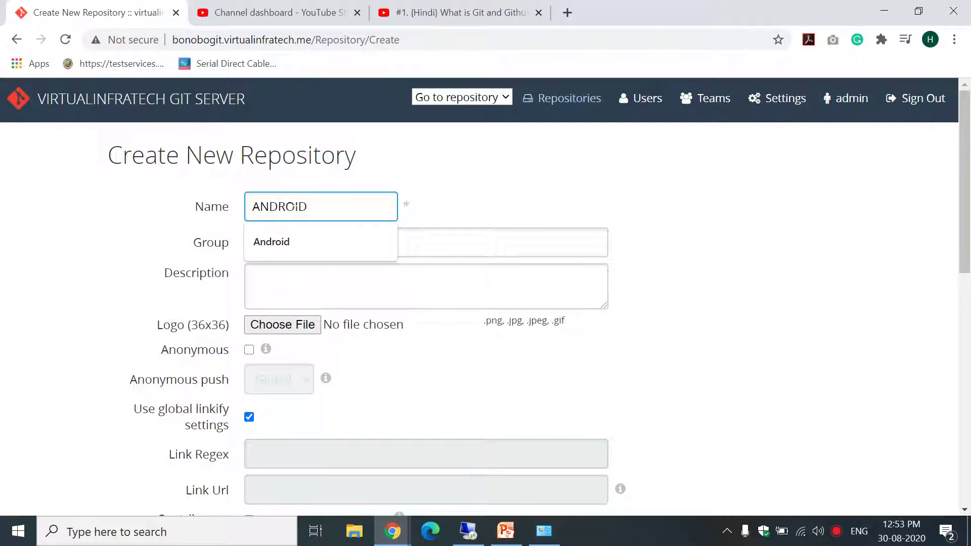
{"action": "left_click", "coordinate": [492, 195]}
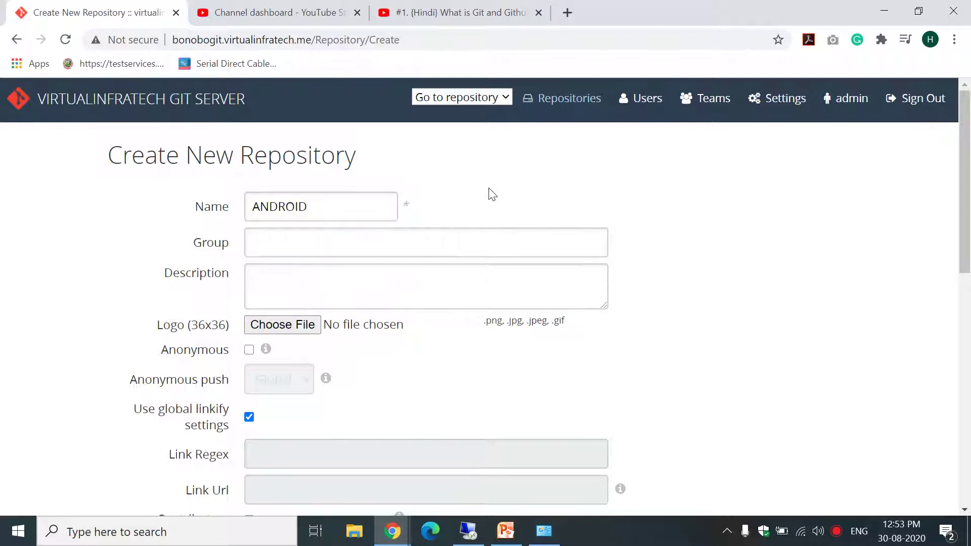
Set the group to virtual.pvt.ltd, enable anonymous access, and keep anonymous push on Global.
{"action": "left_click", "coordinate": [393, 233]}
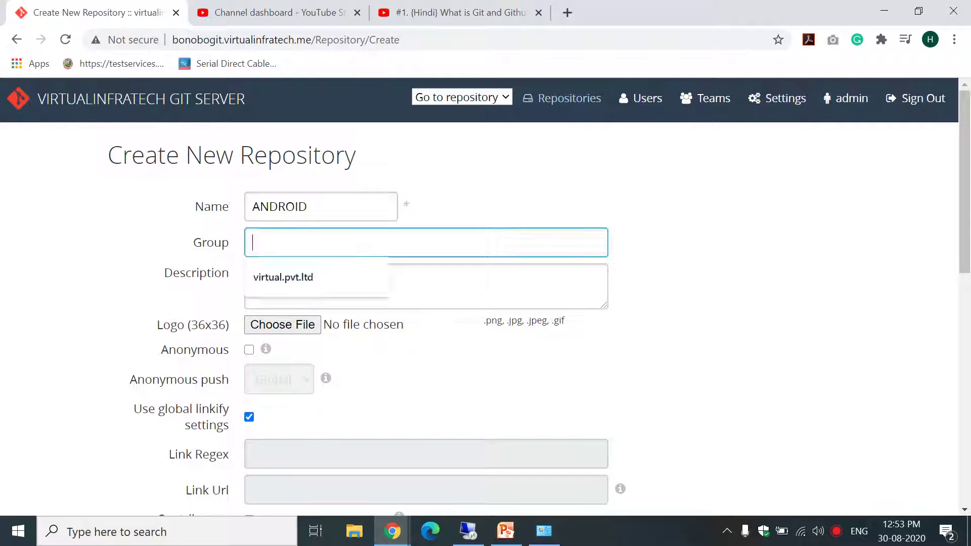
{"action": "left_click", "coordinate": [319, 280]}
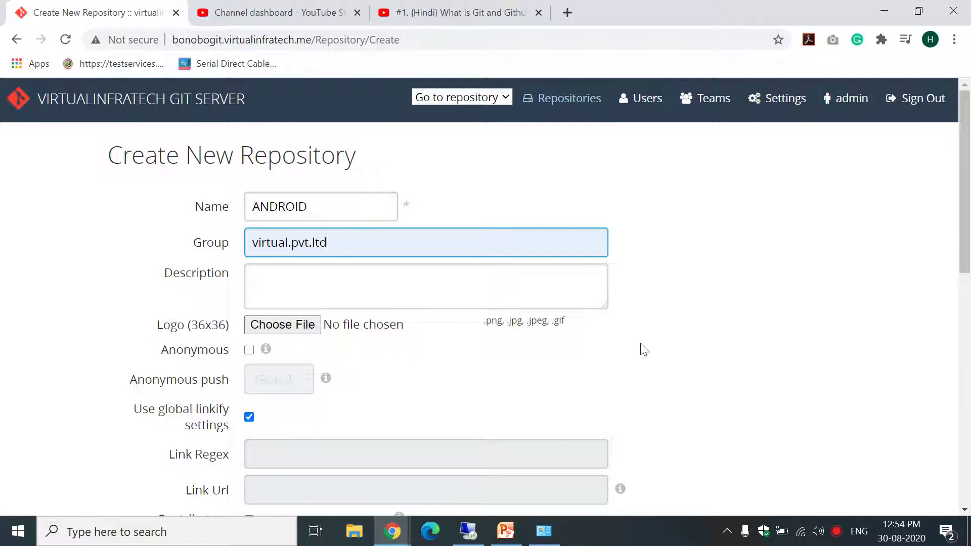
{"action": "left_click", "coordinate": [249, 350]}
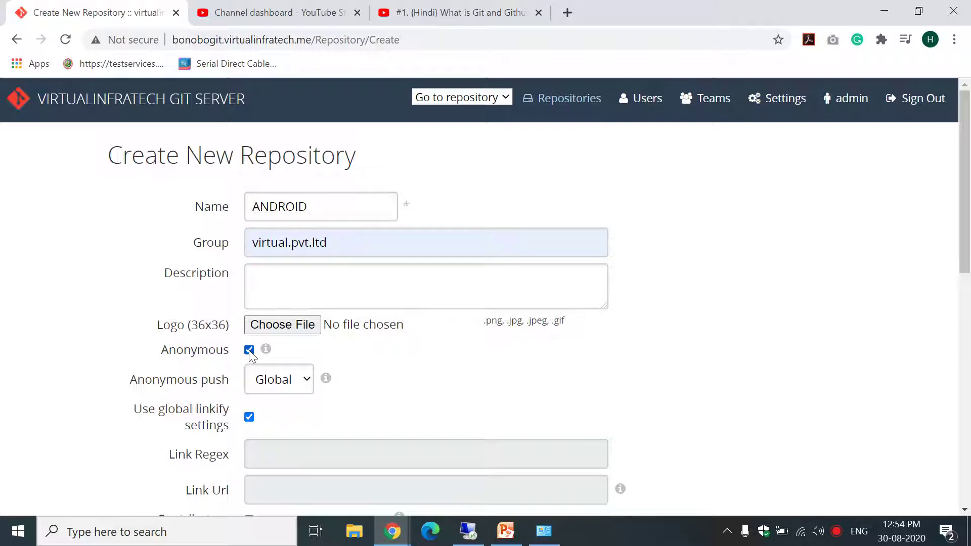
{"action": "left_click", "coordinate": [304, 384]}
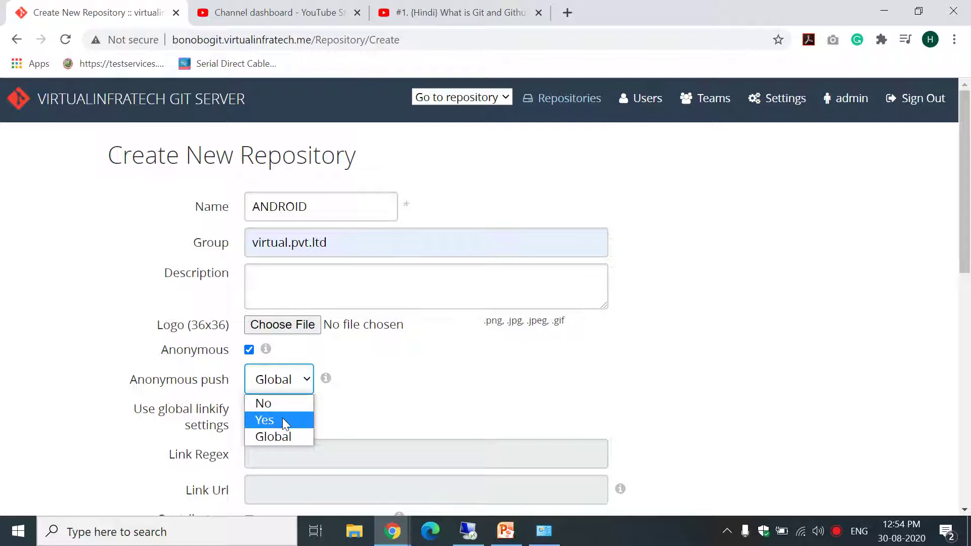
{"action": "left_click", "coordinate": [358, 404]}
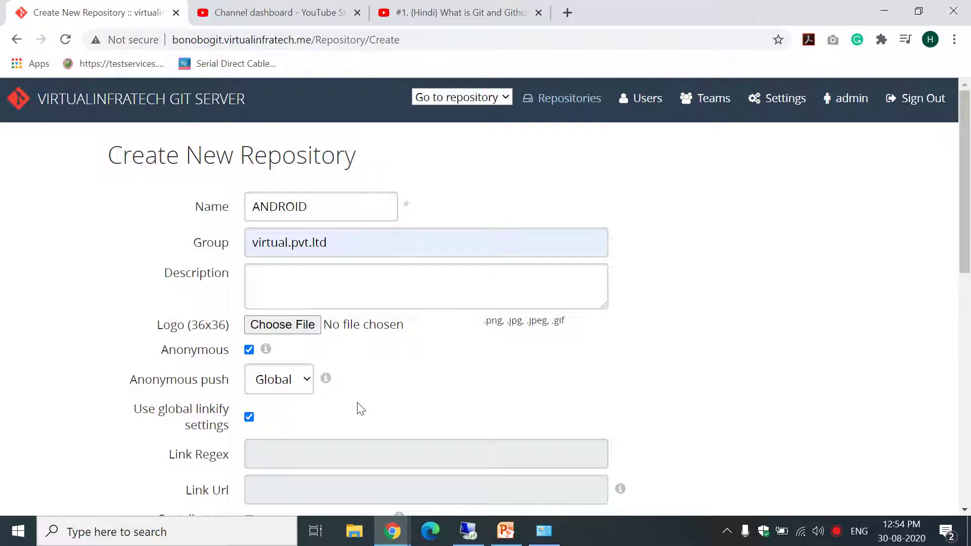
{"action": "left_click_drag", "start_coordinate": [963, 185], "coordinate": [969, 401]}
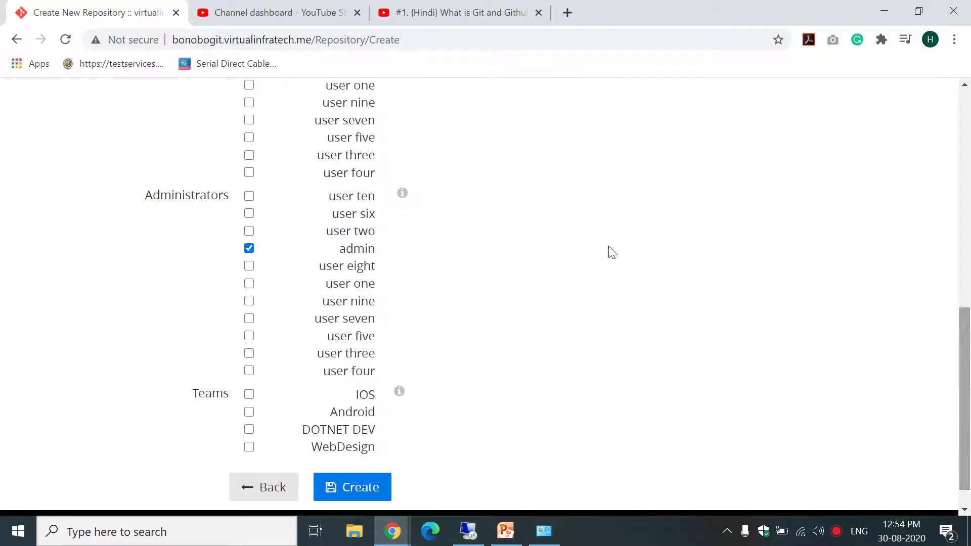
In a duplicated tab, check the Android team's members (user six, seven, five), then return to the form.
{"action": "right_click", "coordinate": [61, 5]}
{"action": "left_click", "coordinate": [107, 93]}
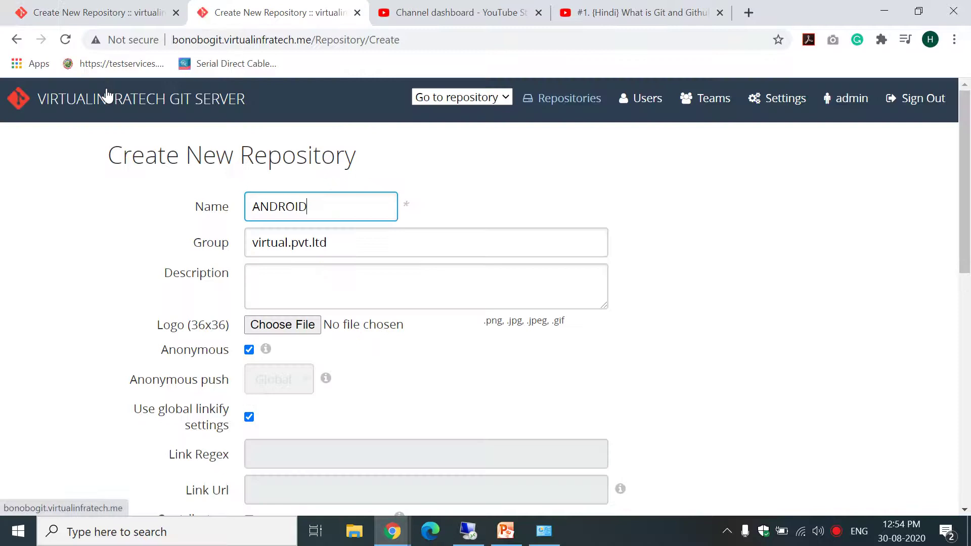
{"action": "left_click", "coordinate": [693, 101]}
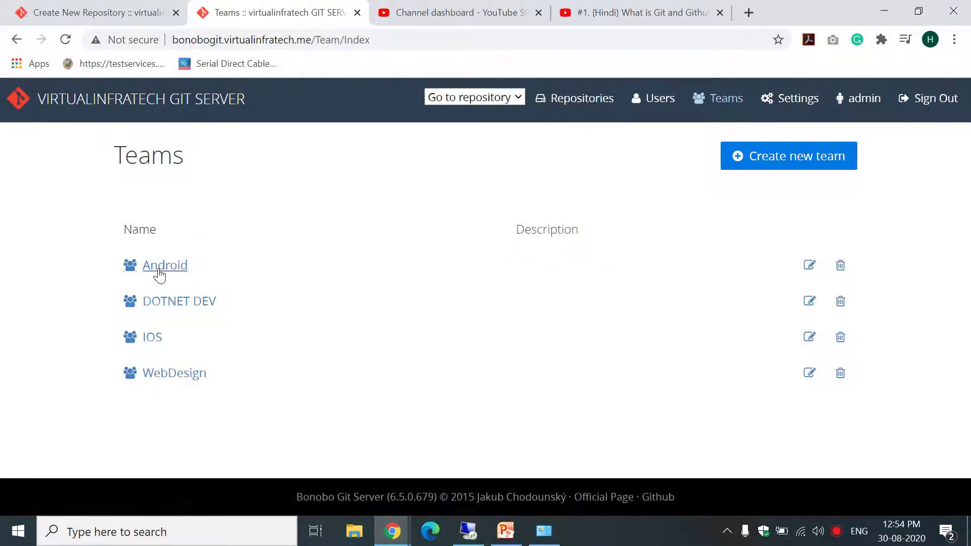
{"action": "left_click", "coordinate": [158, 271]}
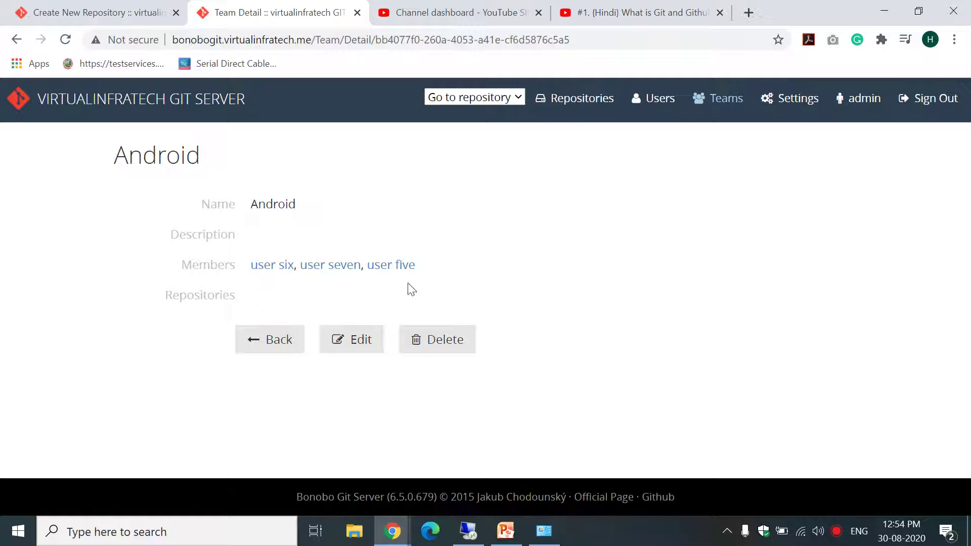
{"action": "left_click", "coordinate": [96, 15]}
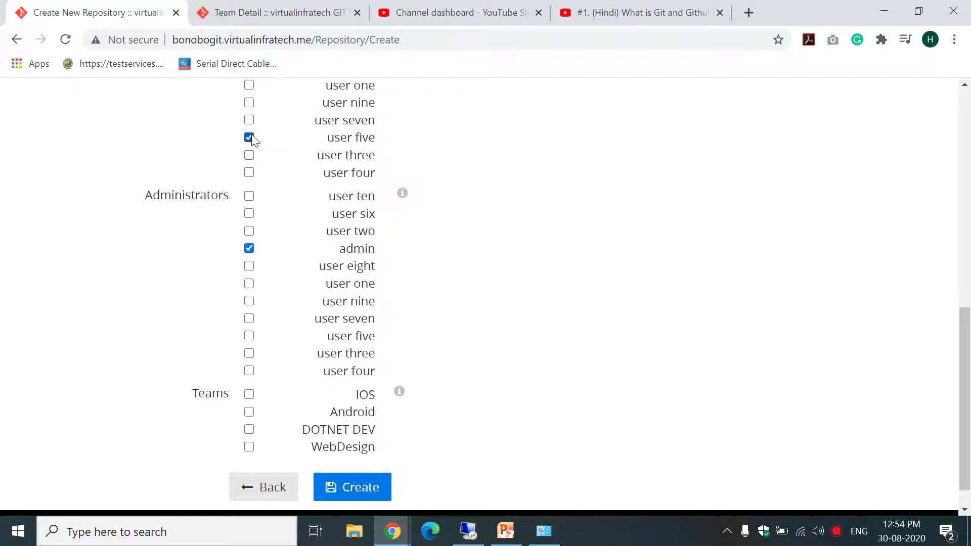
Tick users six and seven as administrators, then untick them again.
{"action": "left_click", "coordinate": [249, 214]}
{"action": "left_click", "coordinate": [248, 319]}
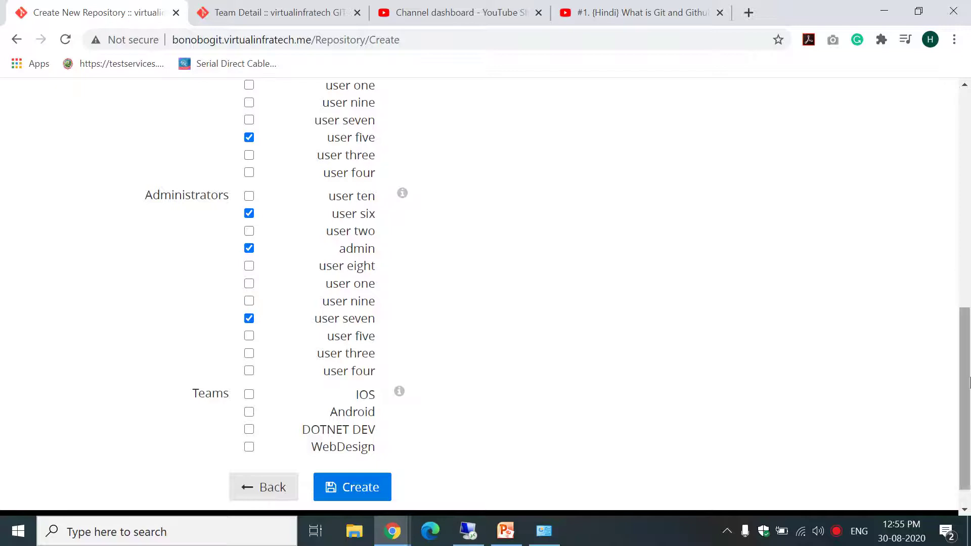
{"action": "scroll", "coordinate": [969, 304], "scroll_direction": "up", "scroll_amount": 3}
{"action": "left_click_drag", "start_coordinate": [970, 305], "coordinate": [969, 344]}
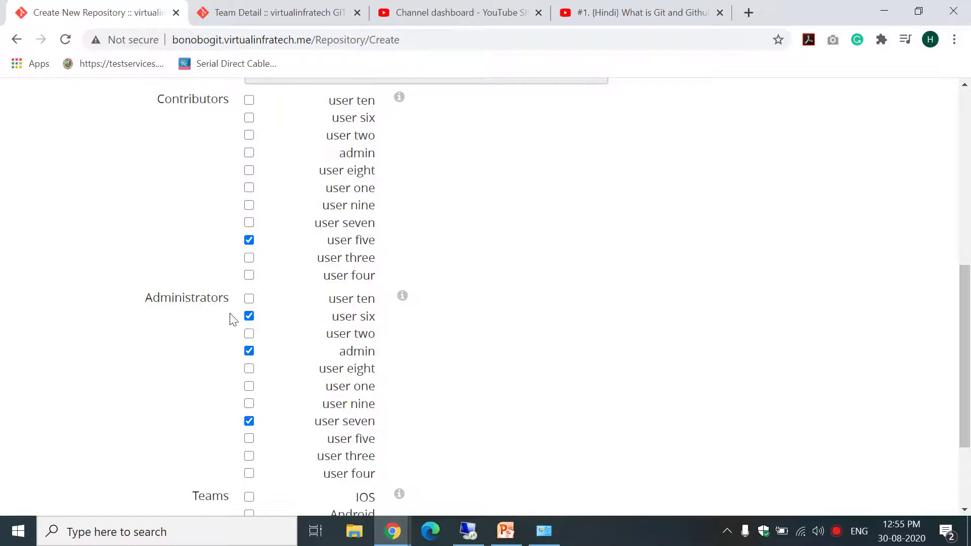
{"action": "left_click", "coordinate": [248, 316]}
{"action": "left_click", "coordinate": [249, 421]}
{"action": "left_click_drag", "start_coordinate": [969, 352], "coordinate": [969, 311]}
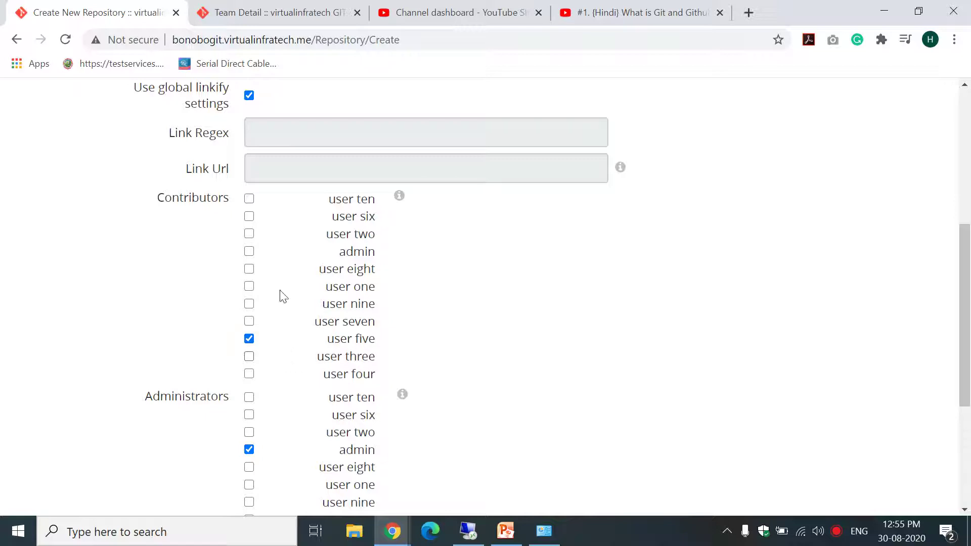
Assign the Android team, clear contributors six, seven and five, and create the ANDROID repository.
{"action": "left_click", "coordinate": [247, 218]}
{"action": "left_click_drag", "start_coordinate": [970, 323], "coordinate": [970, 414]}
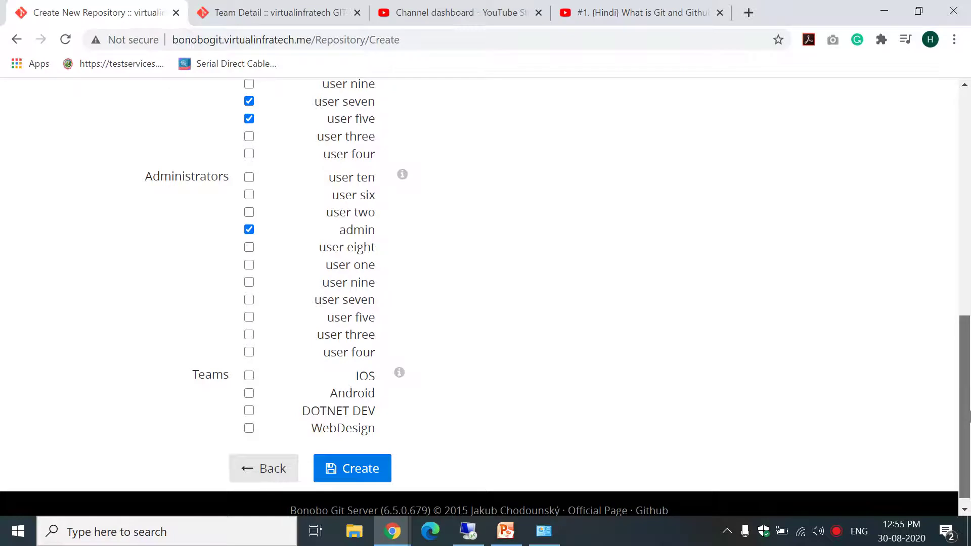
{"action": "left_click", "coordinate": [249, 396]}
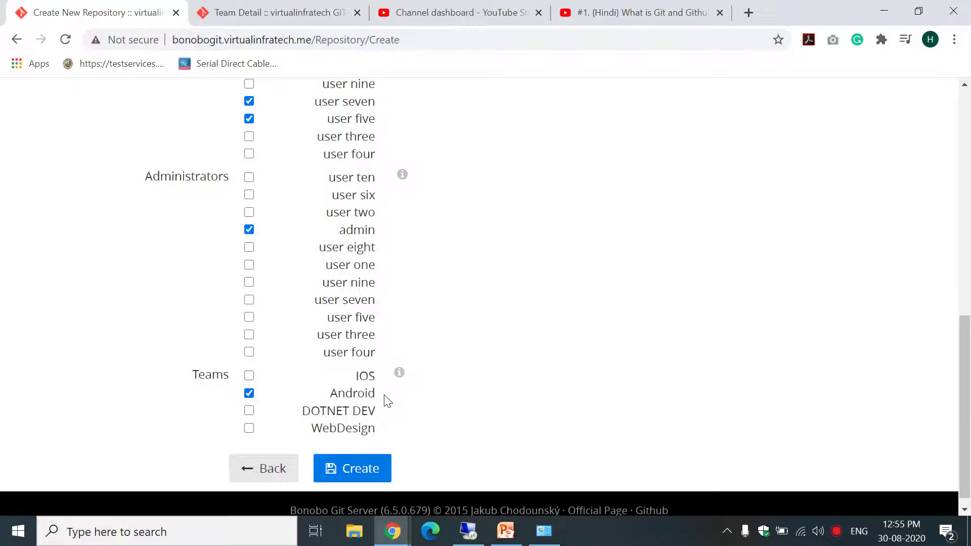
{"action": "scroll", "coordinate": [963, 285], "scroll_direction": "up", "scroll_amount": 5}
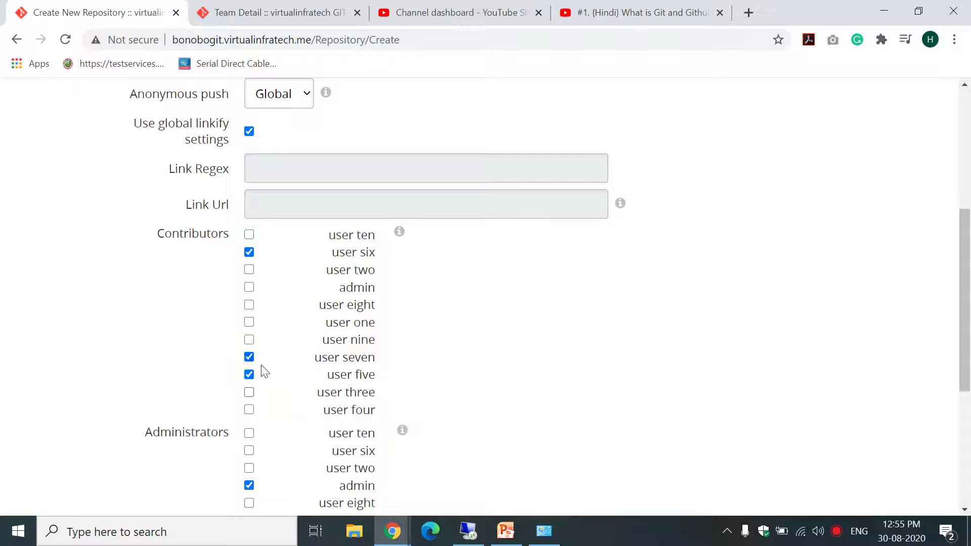
{"action": "left_click_drag", "start_coordinate": [964, 304], "coordinate": [970, 446]}
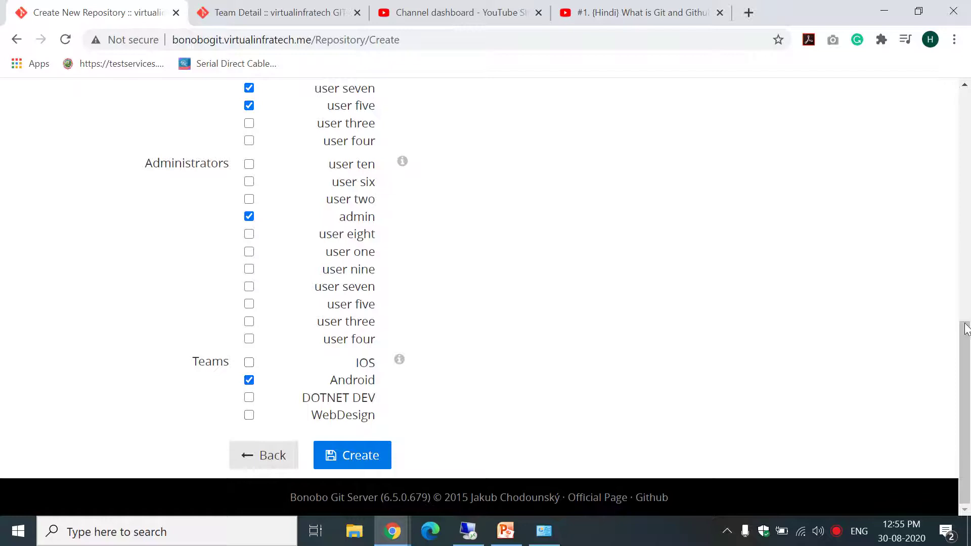
{"action": "left_click_drag", "start_coordinate": [963, 364], "coordinate": [964, 289]}
{"action": "left_click", "coordinate": [249, 166]}
{"action": "left_click", "coordinate": [249, 270]}
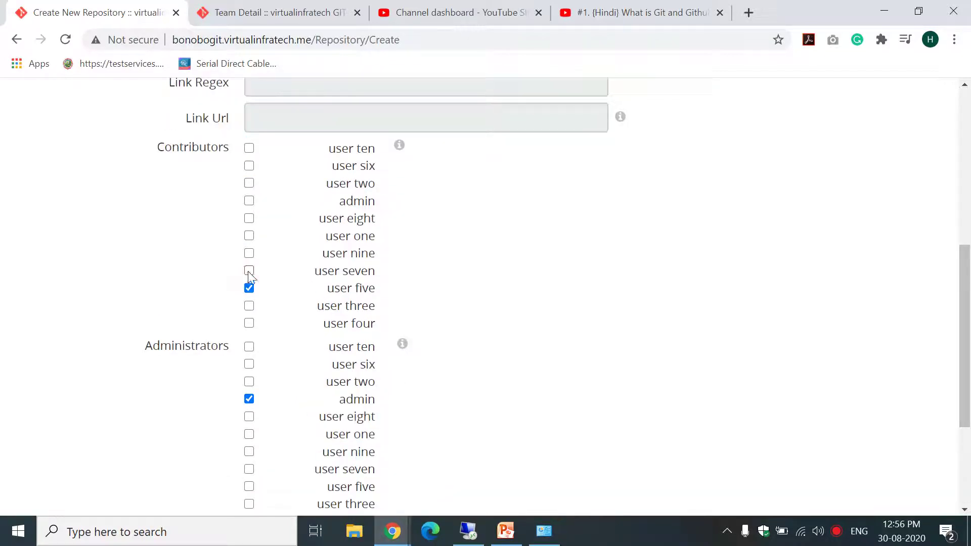
{"action": "left_click", "coordinate": [249, 287]}
{"action": "left_click_drag", "start_coordinate": [970, 273], "coordinate": [969, 353]}
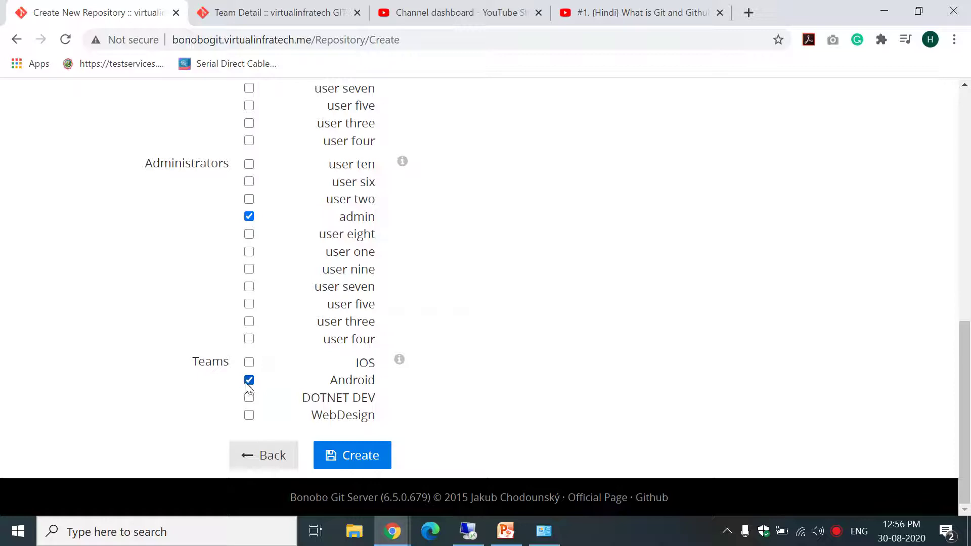
{"action": "left_click", "coordinate": [362, 457]}
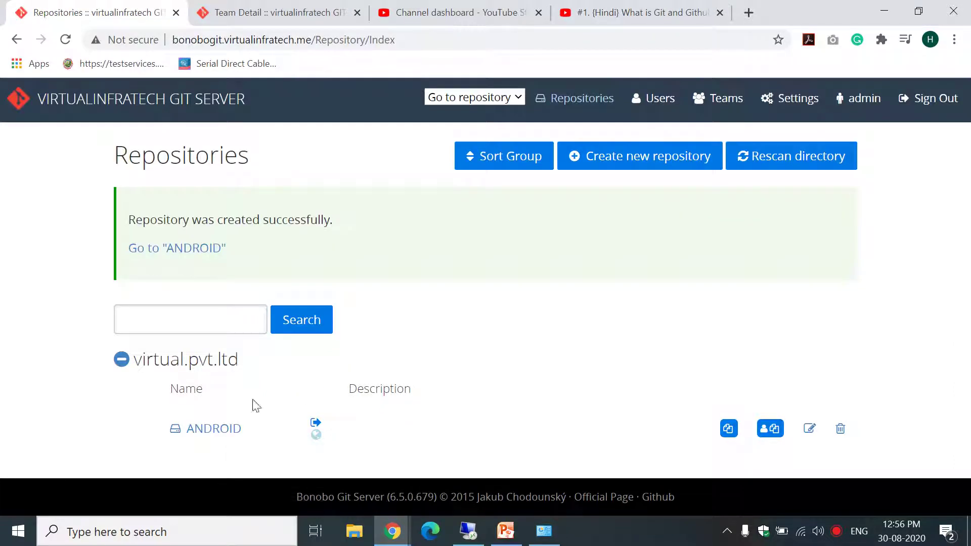
Open ANDROID's details and review its Git URL, personal URL and anonymous access settings.
{"action": "left_click", "coordinate": [216, 429]}
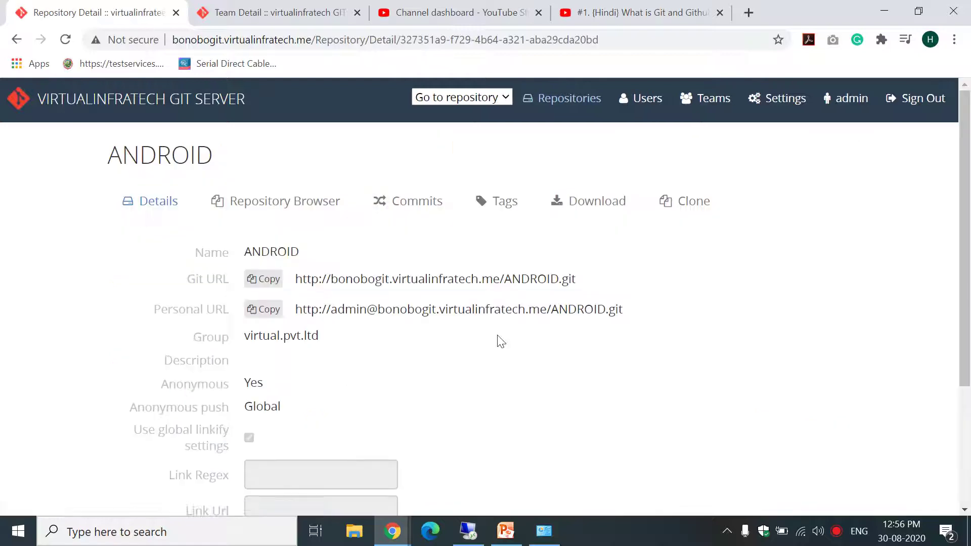
{"action": "scroll", "coordinate": [801, 372], "scroll_direction": "down", "scroll_amount": 1}
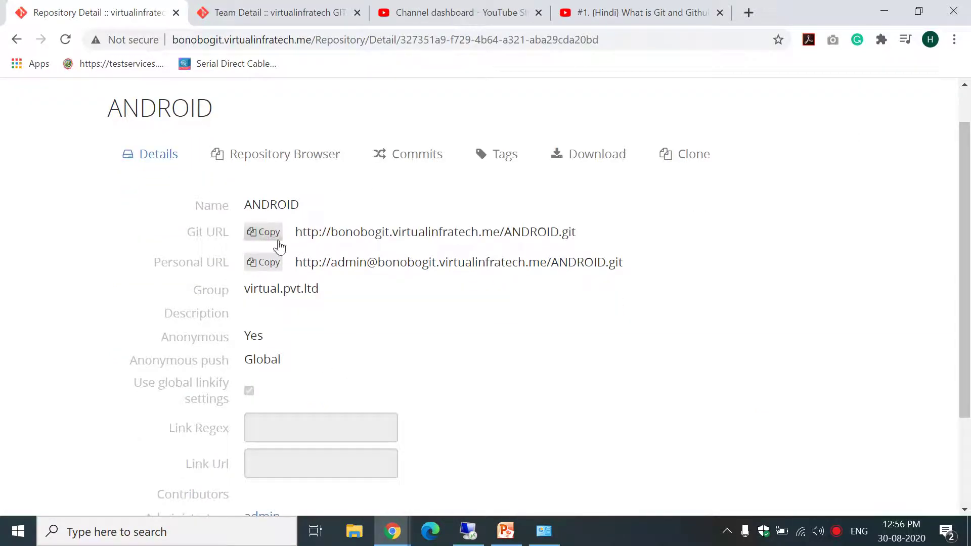
{"action": "left_click_drag", "start_coordinate": [296, 232], "coordinate": [619, 225]}
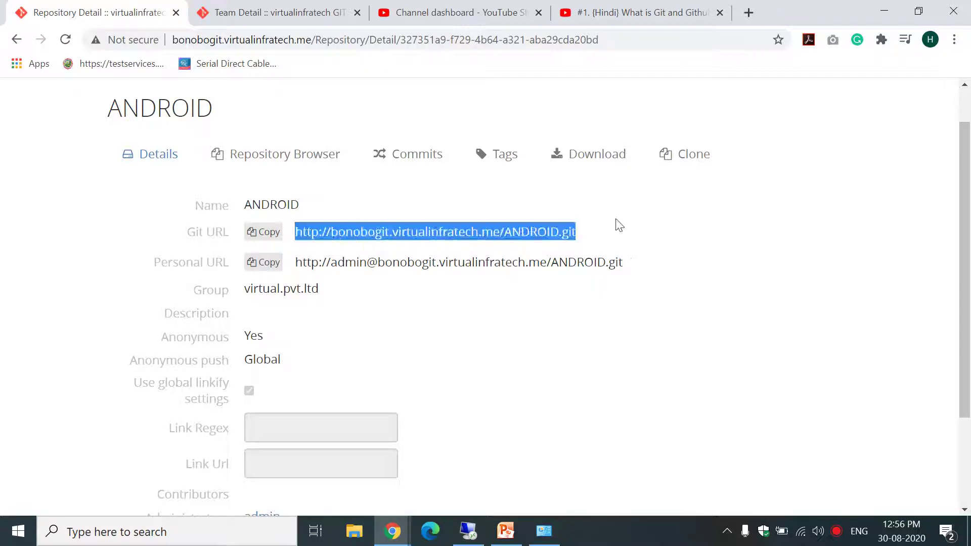
{"action": "left_click_drag", "start_coordinate": [295, 262], "coordinate": [590, 263]}
{"action": "left_click", "coordinate": [644, 269]}
{"action": "scroll", "coordinate": [970, 231], "scroll_direction": "down", "scroll_amount": 3}
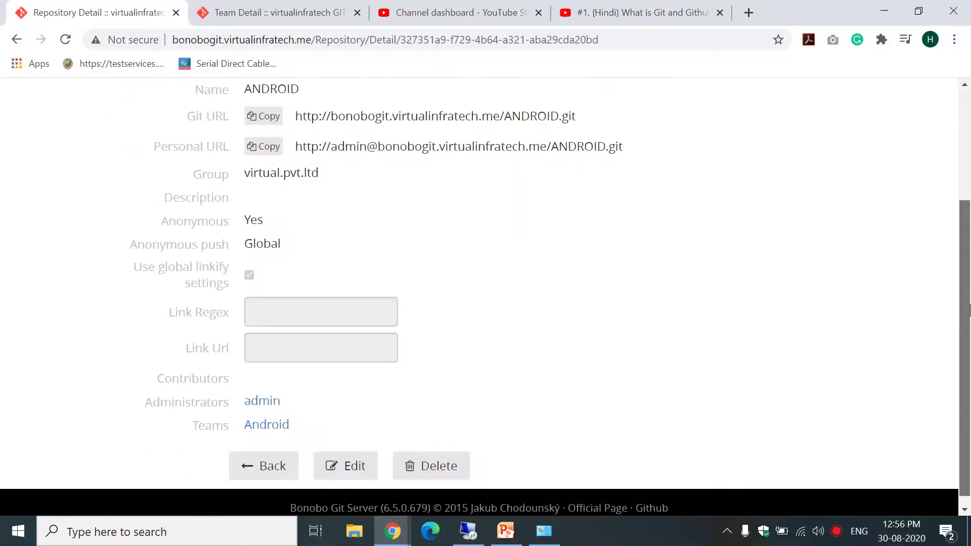
{"action": "left_click_drag", "start_coordinate": [245, 208], "coordinate": [516, 290]}
{"action": "left_click", "coordinate": [522, 295]}
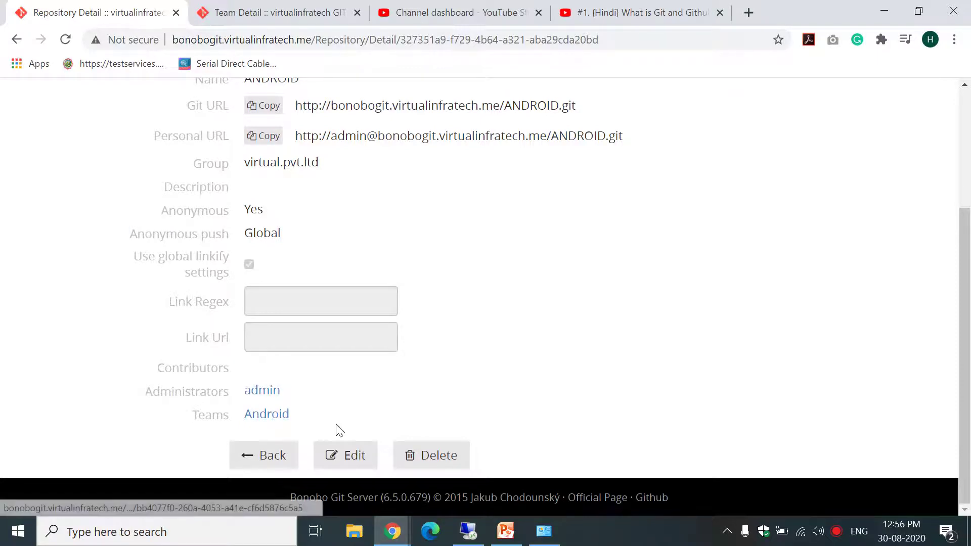
Check the Android team, Teams and Users lists, recheck ANDROID's Git URL, and return to Repositories.
{"action": "left_click", "coordinate": [278, 418]}
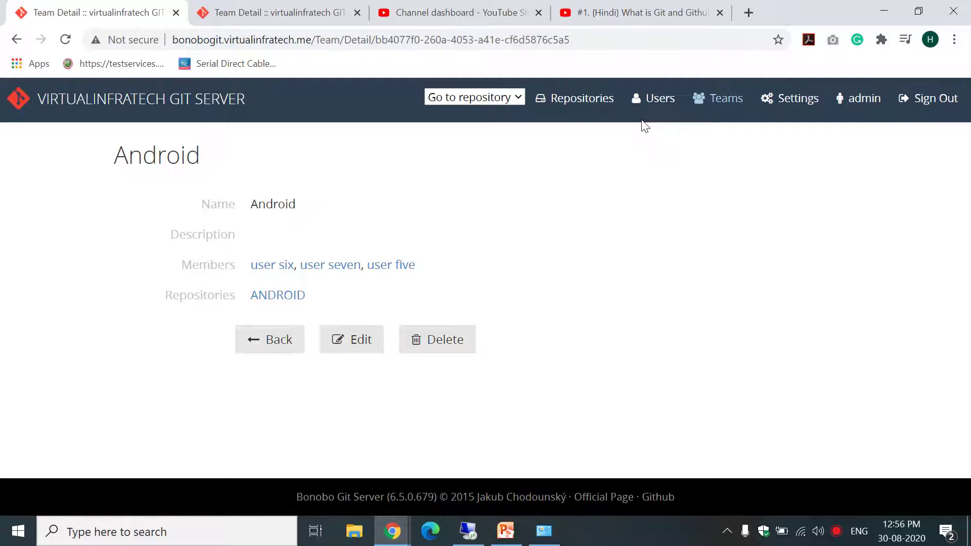
{"action": "left_click", "coordinate": [714, 110]}
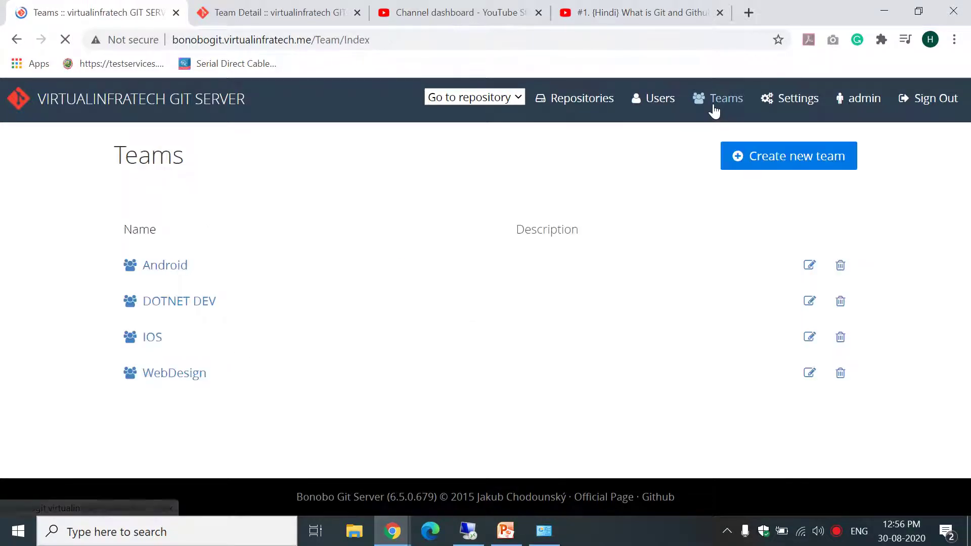
{"action": "left_click", "coordinate": [647, 109]}
{"action": "left_click", "coordinate": [577, 103]}
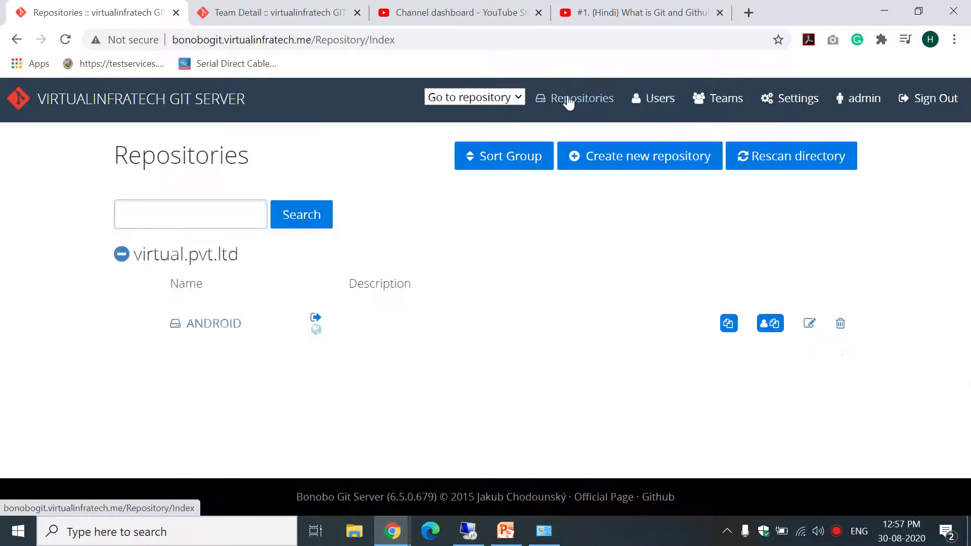
{"action": "left_click", "coordinate": [236, 323]}
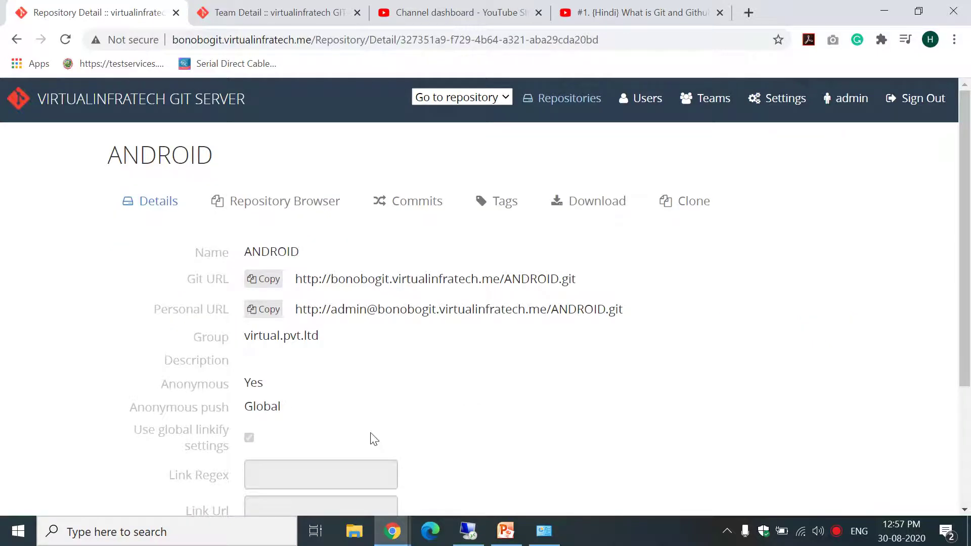
{"action": "left_click_drag", "start_coordinate": [295, 278], "coordinate": [591, 281]}
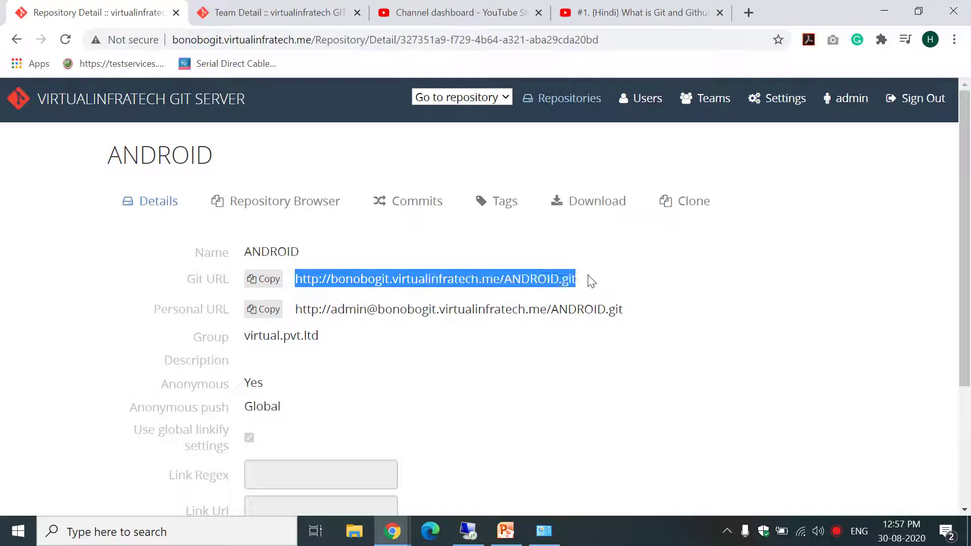
{"action": "left_click", "coordinate": [590, 281]}
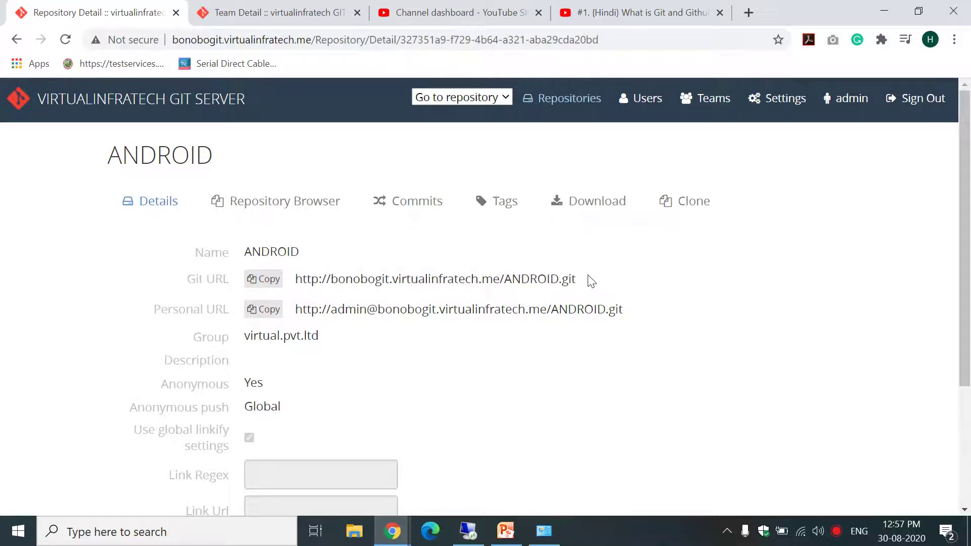
{"action": "left_click", "coordinate": [562, 114]}
{"action": "left_click", "coordinate": [589, 100]}
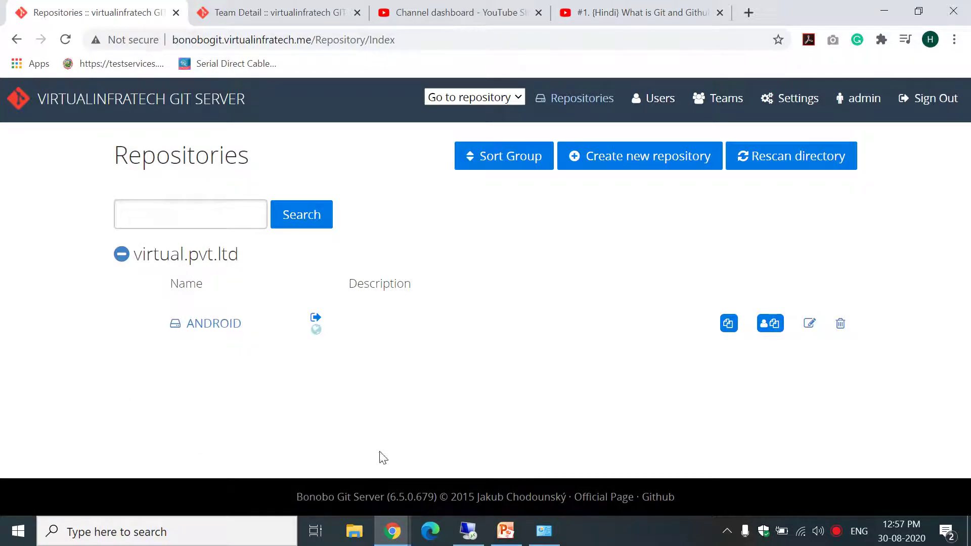
Start a new repository named DOTNET DEV from the suggestion and type HP into the group field.
{"action": "left_click", "coordinate": [633, 157]}
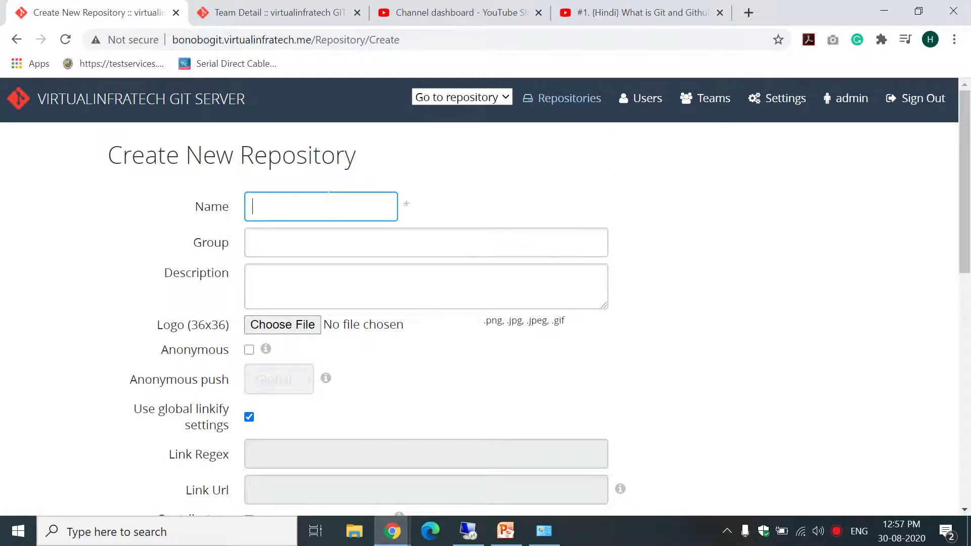
{"action": "type", "text": "DO"}
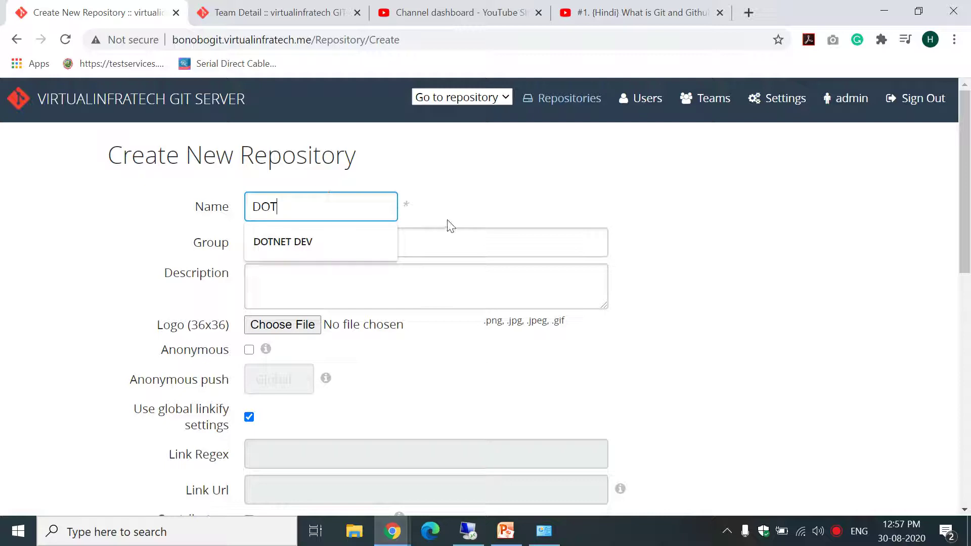
{"action": "type", "text": "T DEV"}
{"action": "left_click", "coordinate": [346, 241]}
{"action": "key", "text": "Tab"}
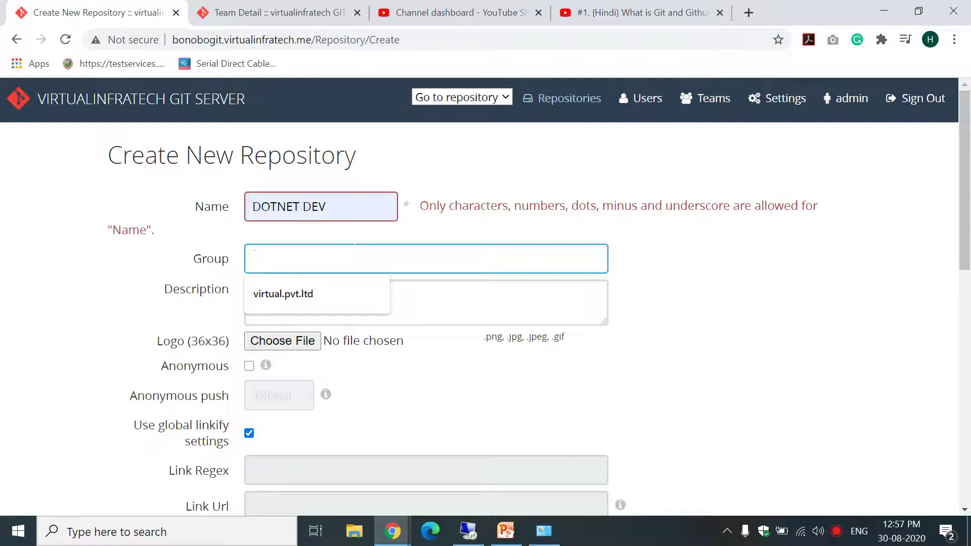
{"action": "type", "text": "HP"}
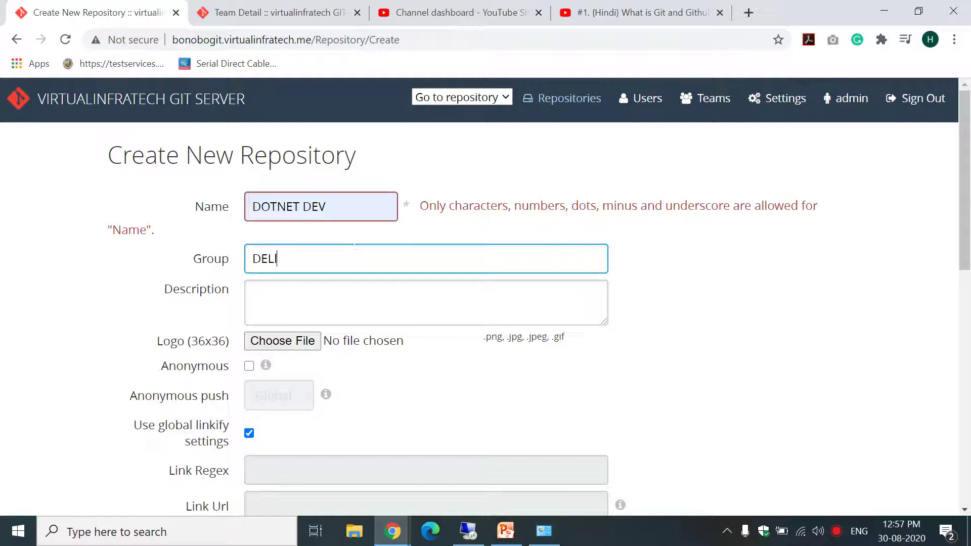
{"action": "left_click", "coordinate": [695, 315]}
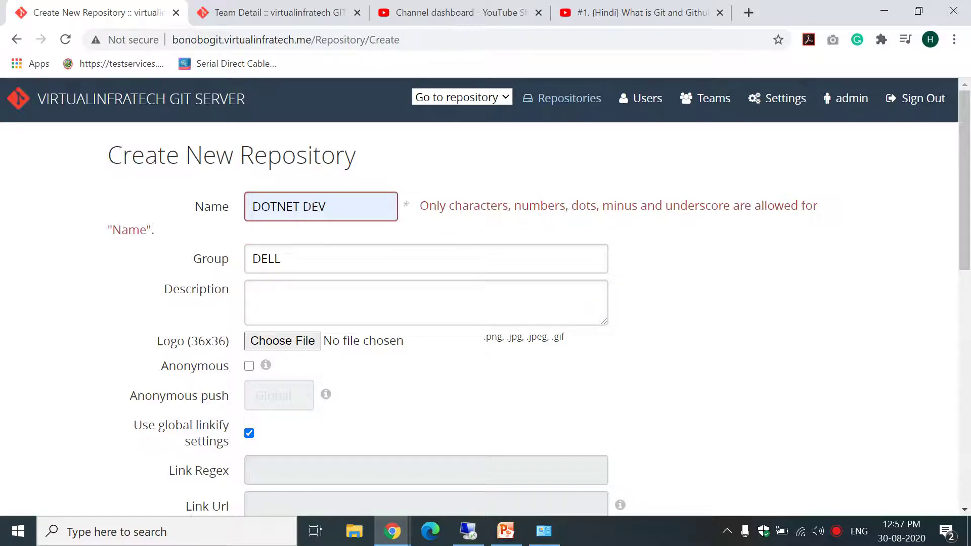
Change the name to DOTNET-DEV with a hyphen and set the group to DELL.PVT.LTD.
{"action": "key", "text": "BackSpace"}
{"action": "type", "text": "_"}
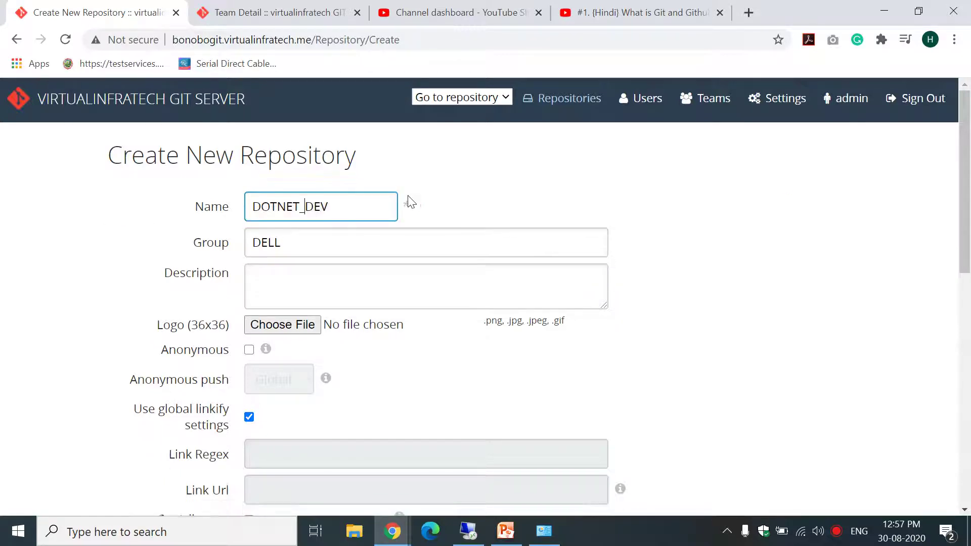
{"action": "key", "text": "BackSpace"}
{"action": "type", "text": "-"}
{"action": "left_click", "coordinate": [509, 183]}
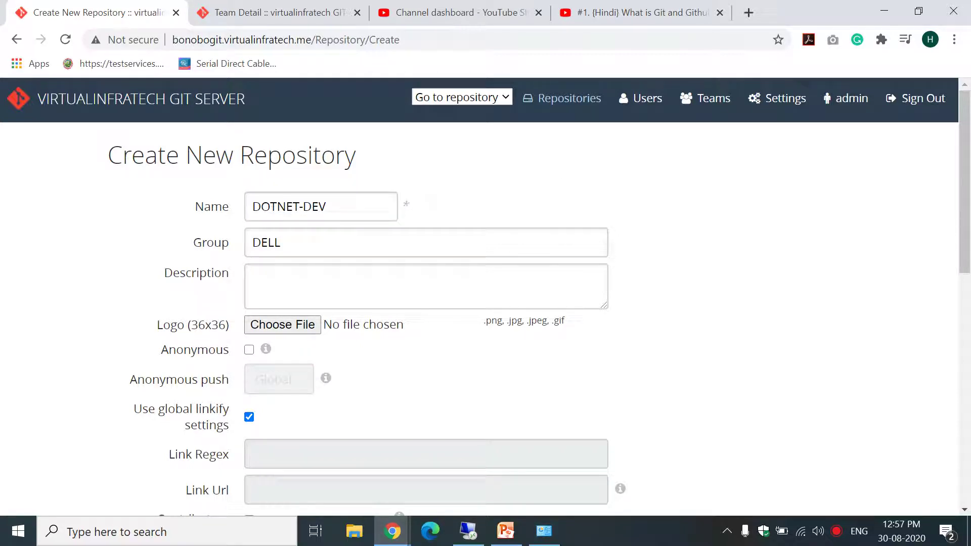
{"action": "left_click", "coordinate": [290, 253]}
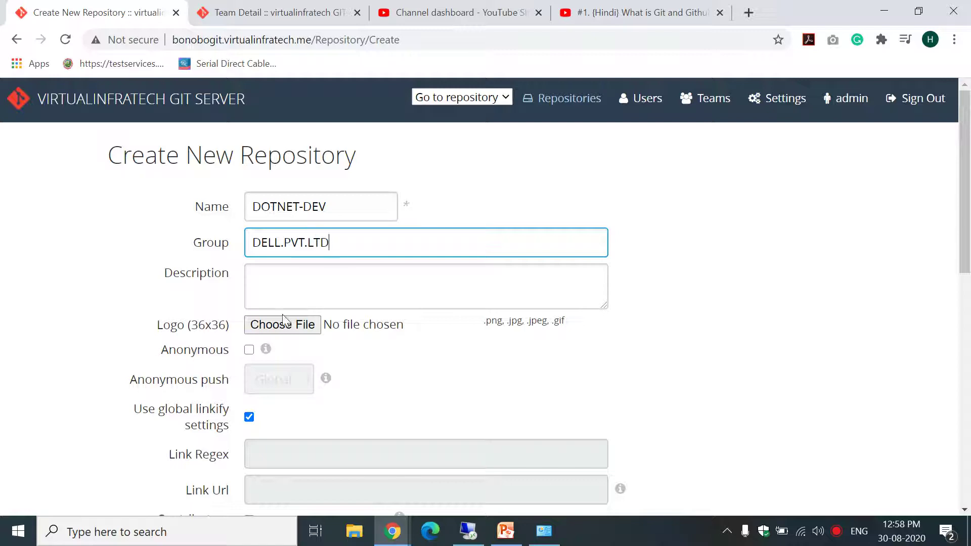
{"action": "key", "text": "Tab"}
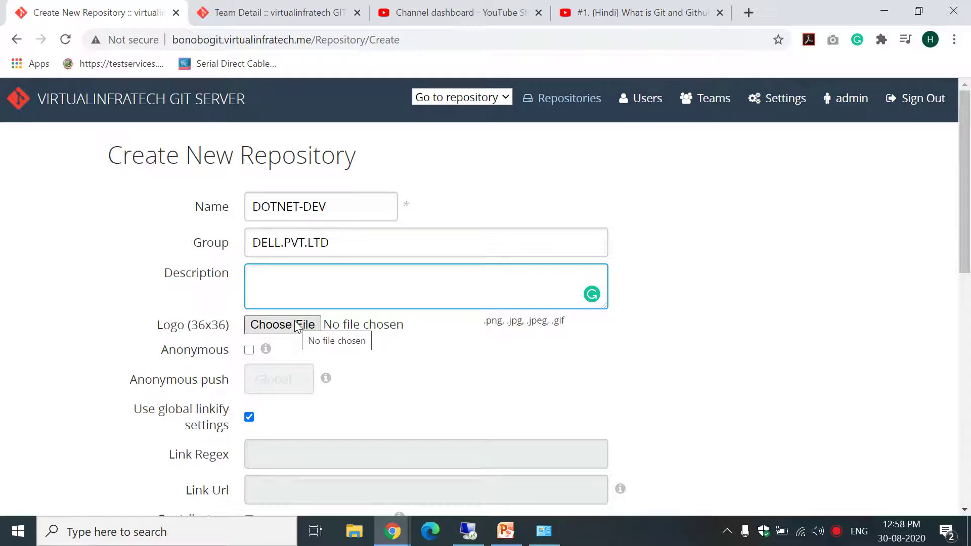
Search Google for 'dell logo' in a new tab, then bring up Windows search.
{"action": "left_click", "coordinate": [749, 12]}
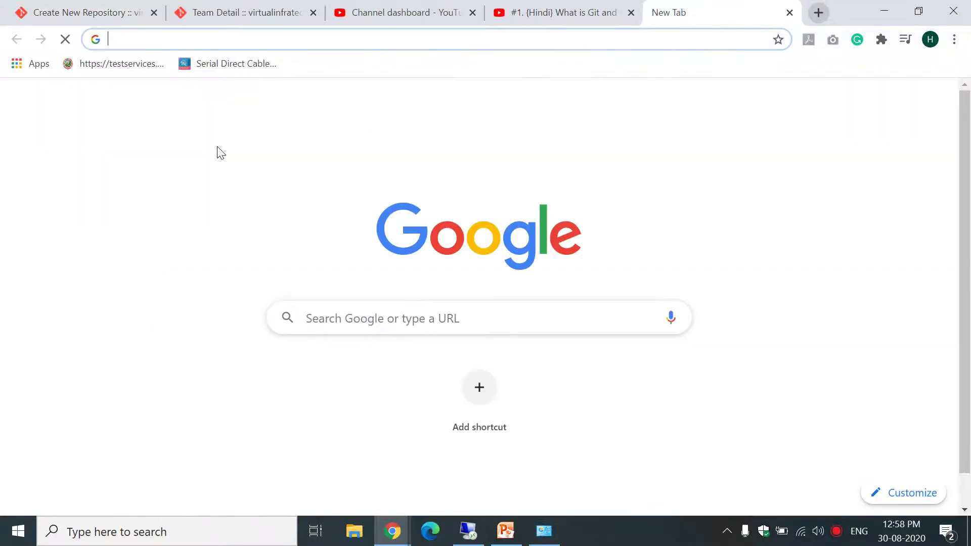
{"action": "type", "text": "dell"}
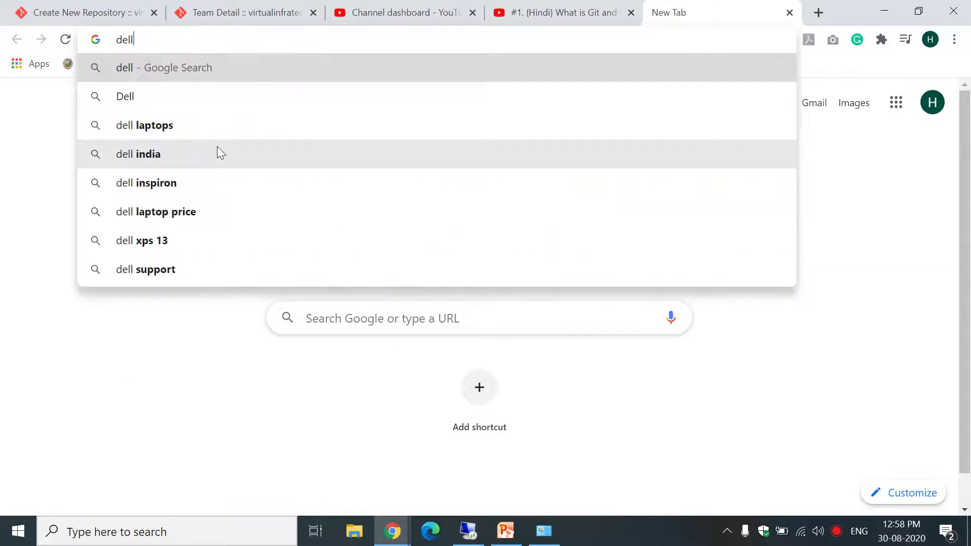
{"action": "type", "text": " logo"}
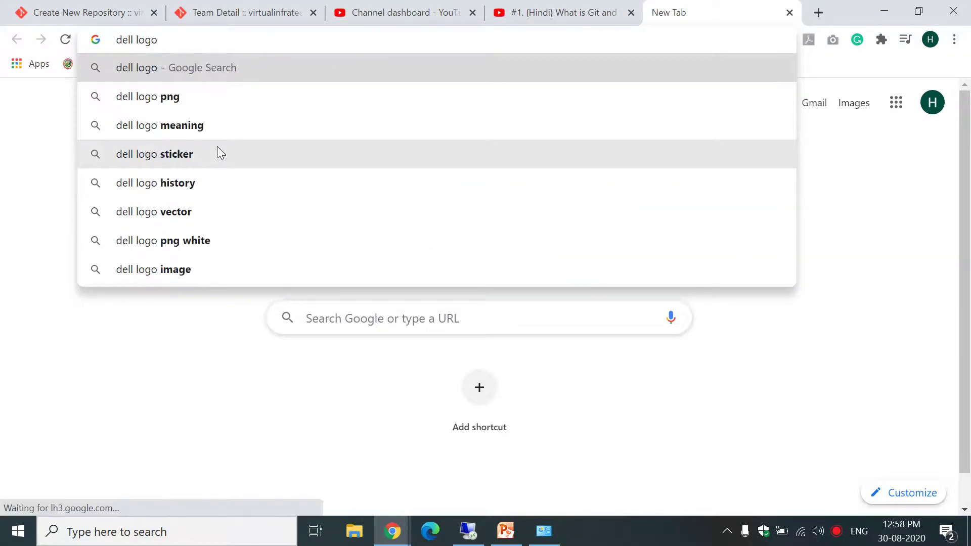
{"action": "key", "text": "Return"}
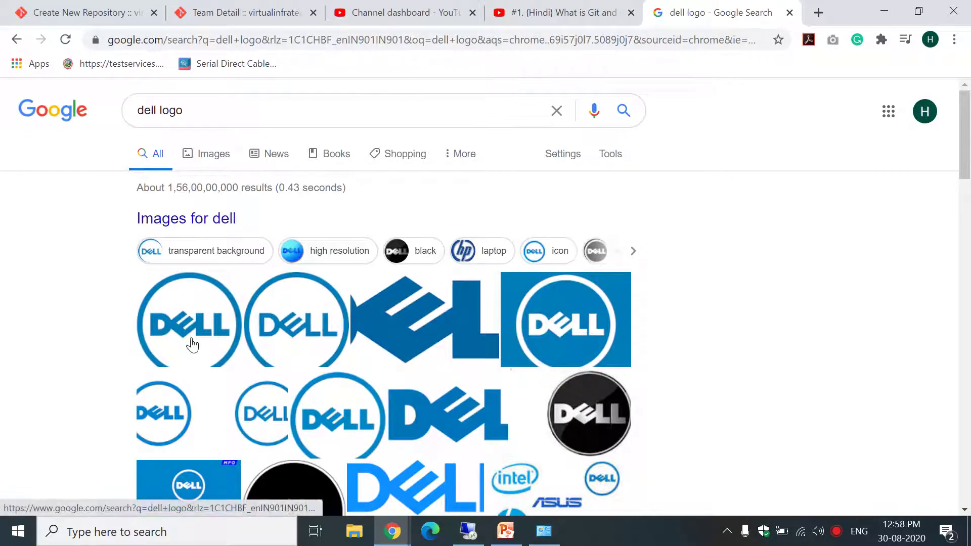
{"action": "left_click", "coordinate": [18, 531]}
Launch Snipping Tool via 'sni' and capture the circular blue Dell logo from the image results.
{"action": "type", "text": "sni"}
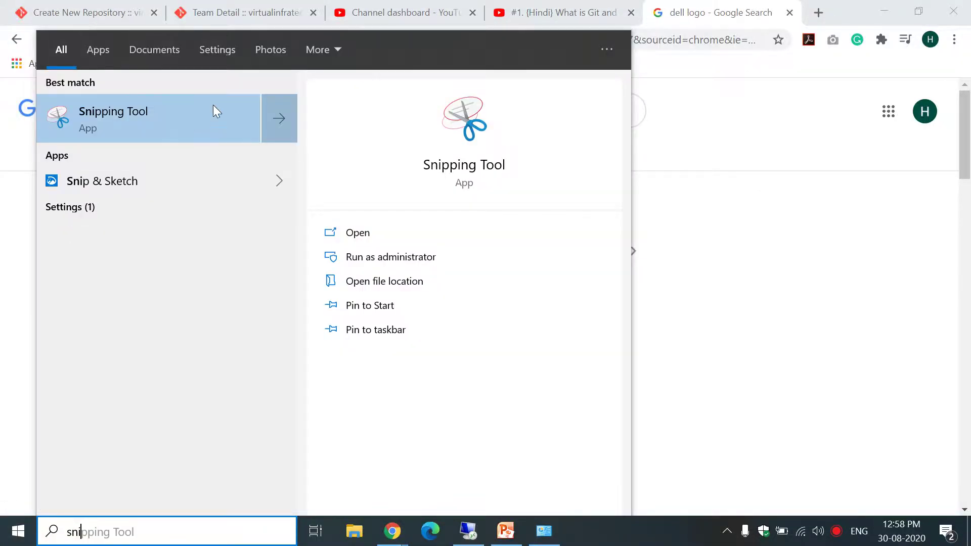
{"action": "left_click", "coordinate": [214, 110]}
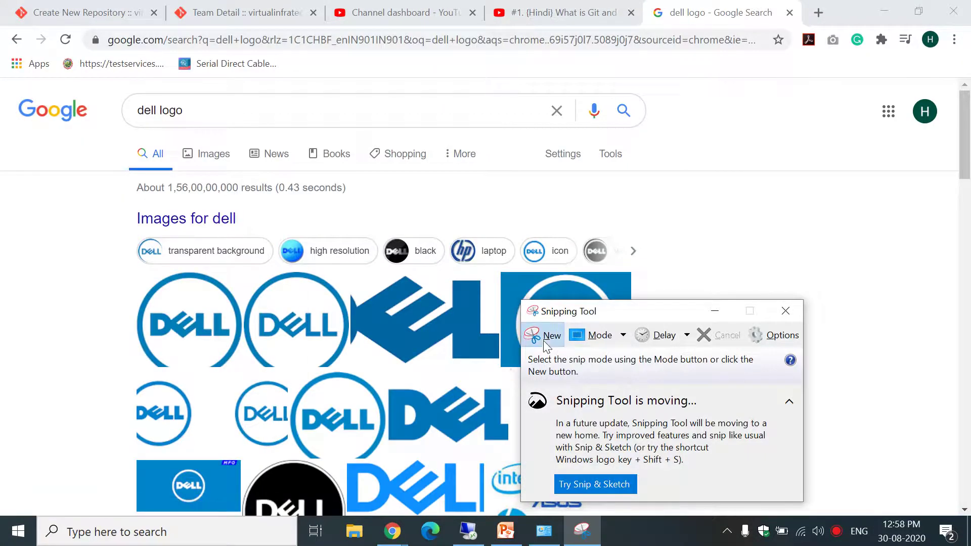
{"action": "left_click", "coordinate": [543, 336]}
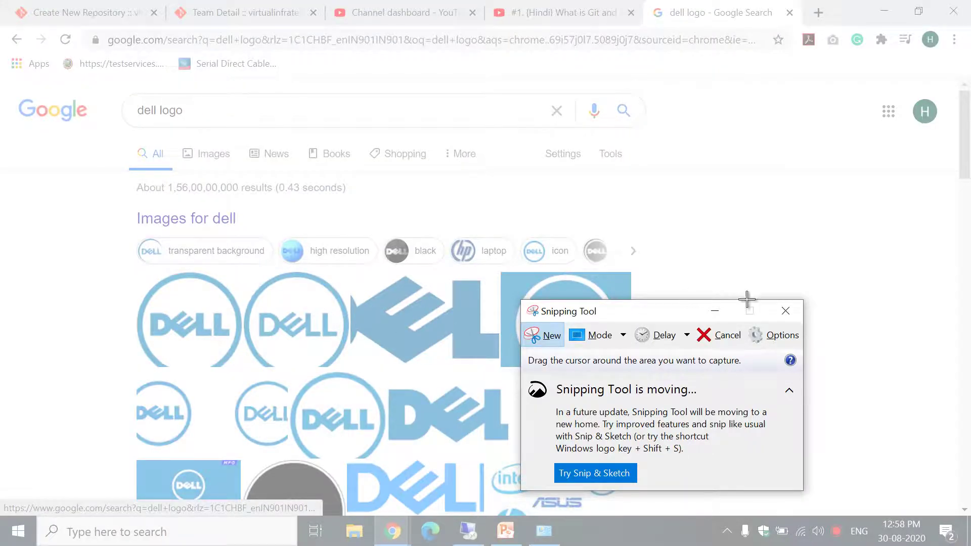
{"action": "left_click", "coordinate": [715, 310]}
{"action": "left_click", "coordinate": [205, 155]}
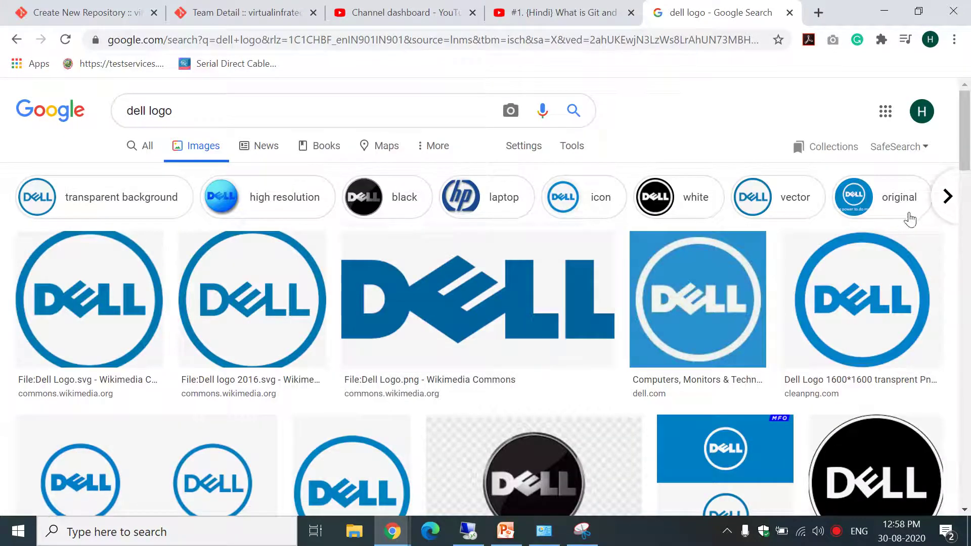
{"action": "left_click", "coordinate": [582, 531]}
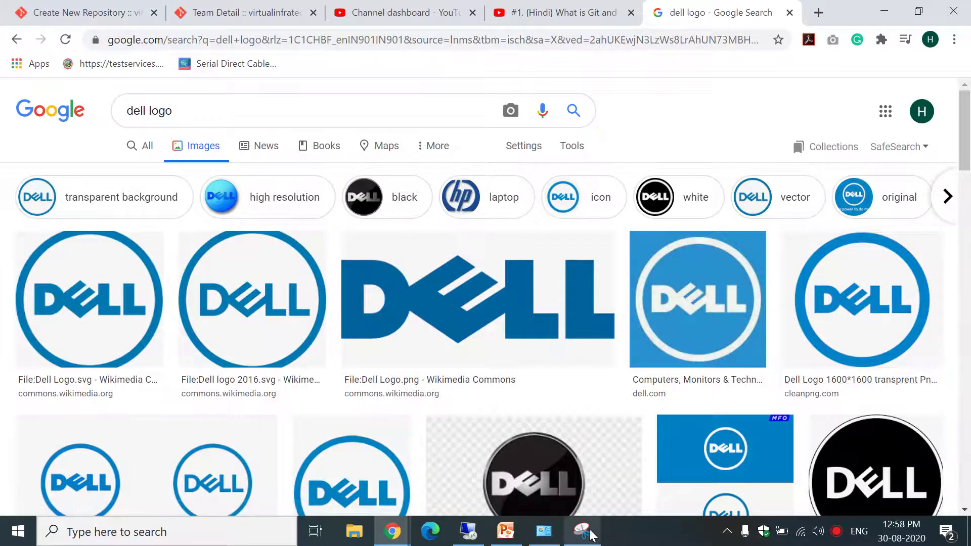
{"action": "left_click", "coordinate": [549, 336]}
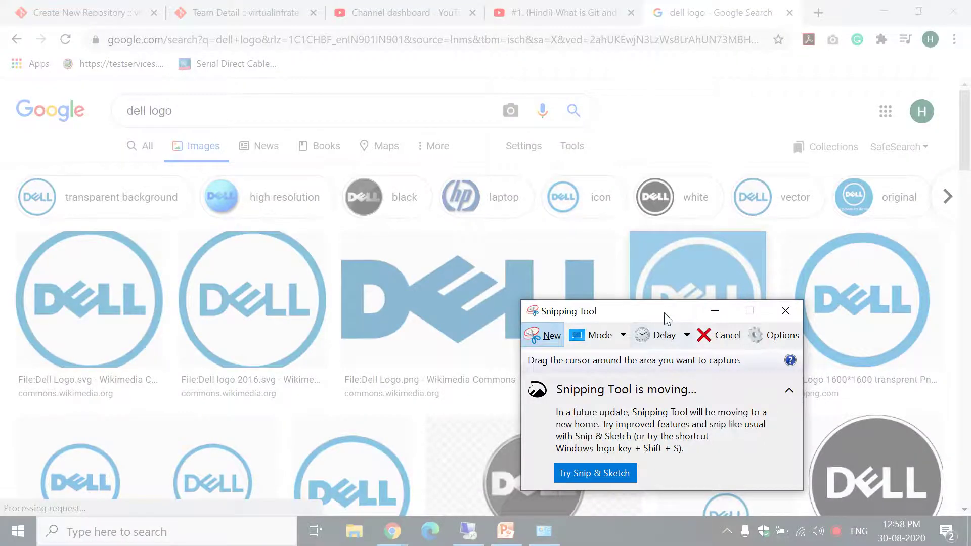
{"action": "left_click_drag", "start_coordinate": [665, 311], "coordinate": [505, 260]}
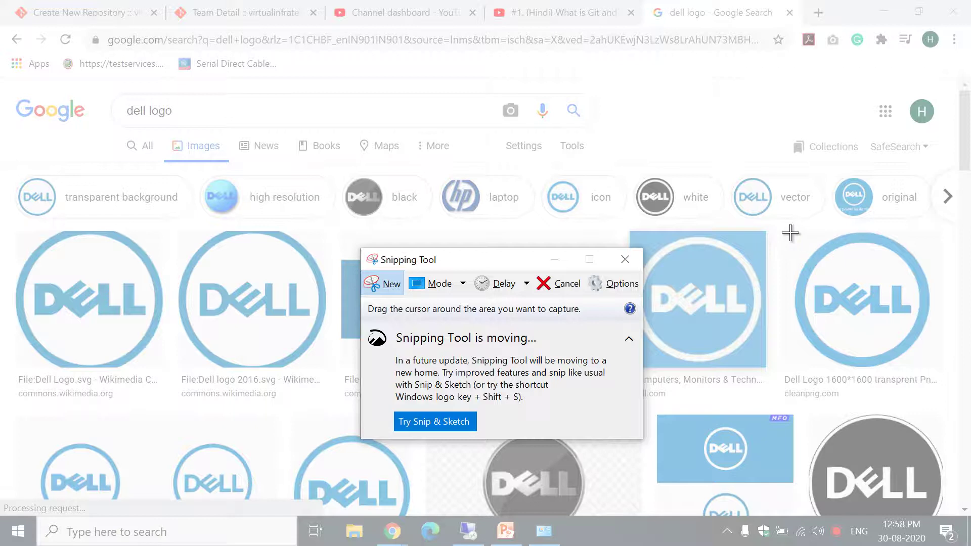
{"action": "left_click_drag", "start_coordinate": [790, 231], "coordinate": [934, 368]}
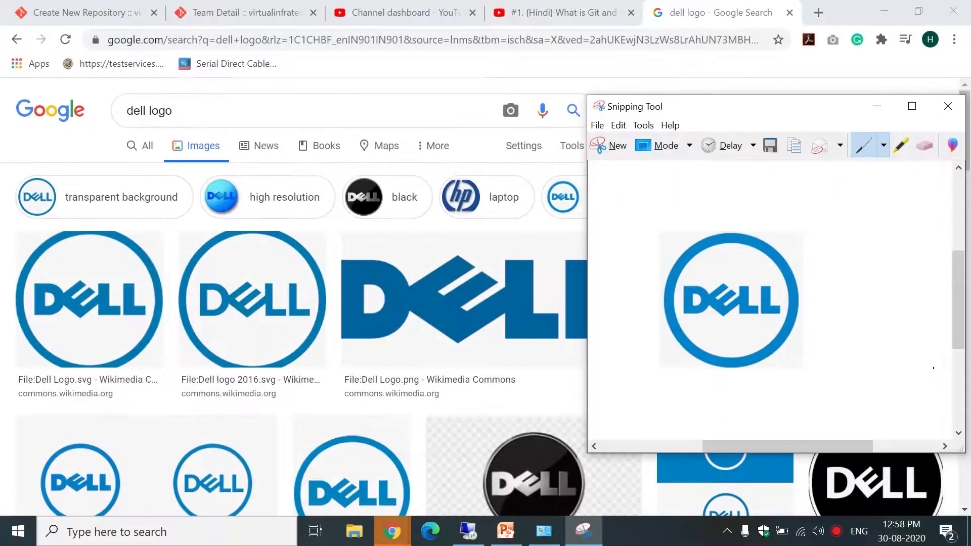
Copy the capture and save it to the Desktop as the JPEG 'dell logo'.
{"action": "left_click", "coordinate": [618, 124]}
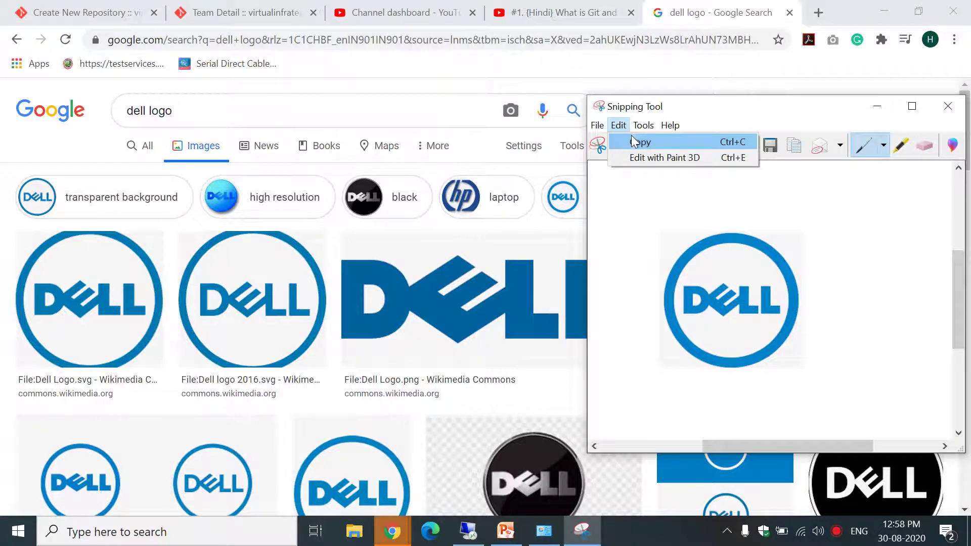
{"action": "left_click", "coordinate": [631, 135]}
{"action": "left_click", "coordinate": [598, 124]}
{"action": "left_click", "coordinate": [607, 159]}
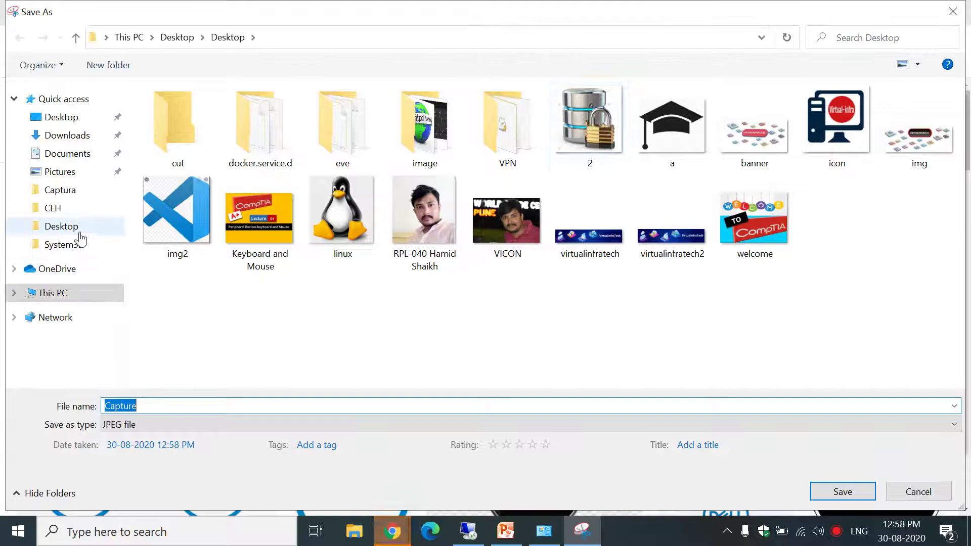
{"action": "left_click", "coordinate": [62, 117]}
{"action": "left_click", "coordinate": [434, 317]}
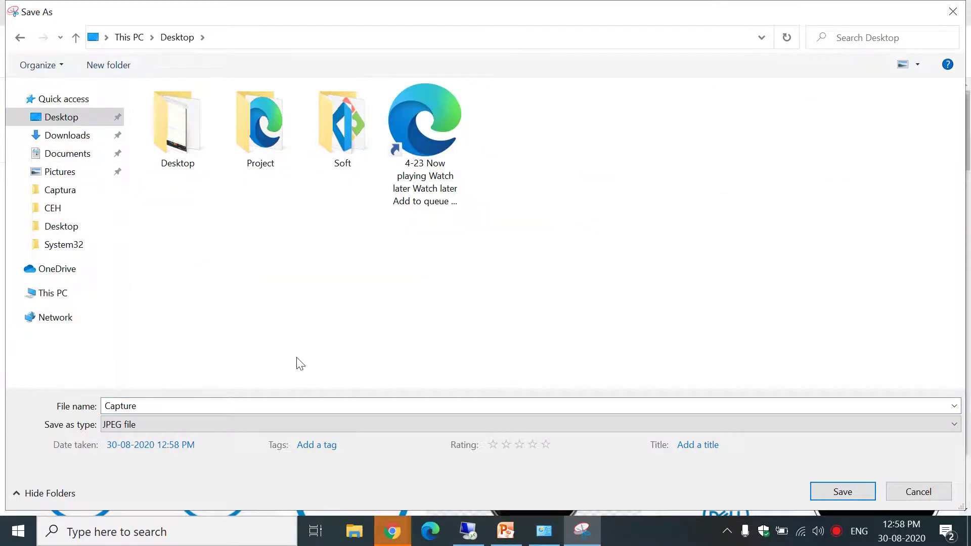
{"action": "left_click", "coordinate": [271, 406]}
{"action": "type", "text": "dell"}
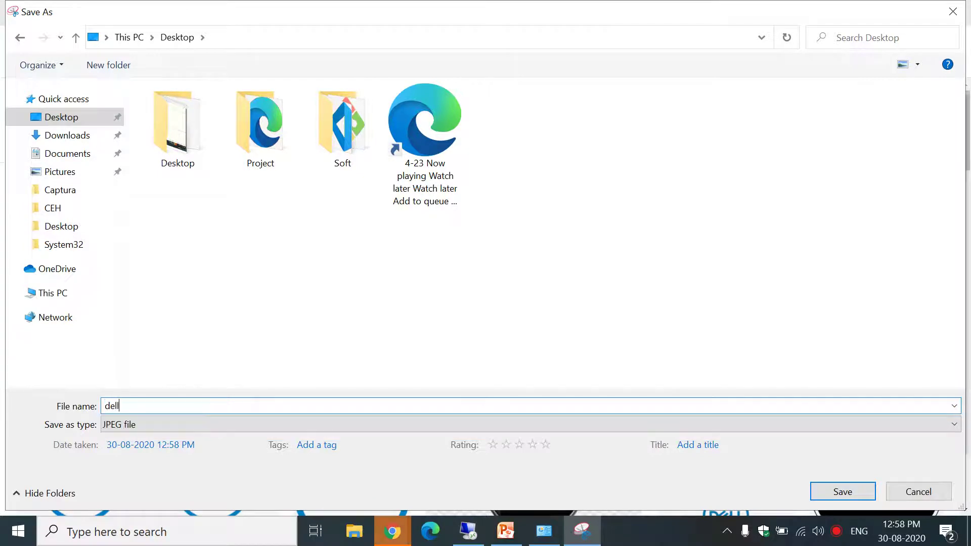
{"action": "type", "text": " logo"}
{"action": "left_click", "coordinate": [839, 493]}
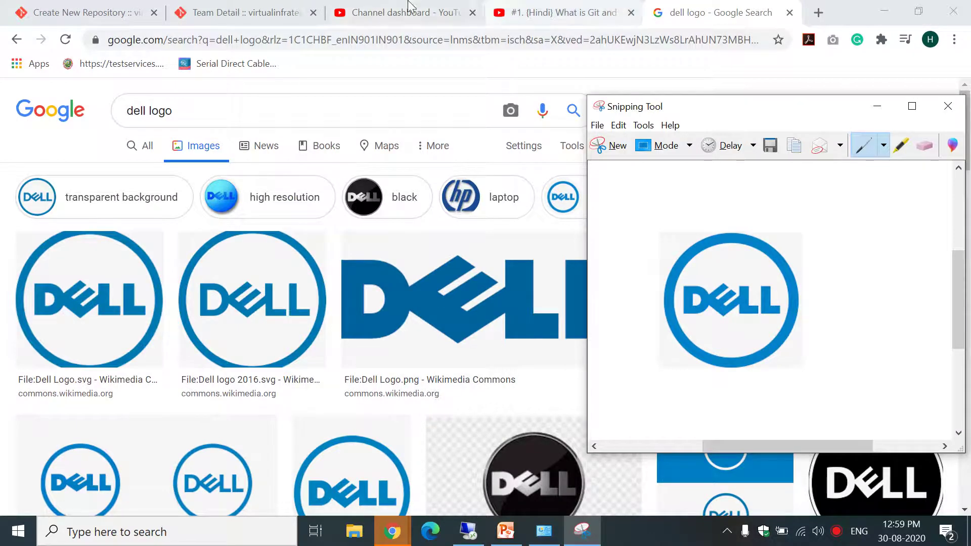
Attach the Desktop image 'dell logo' as the DOTNET-DEV repository's logo.
{"action": "left_click", "coordinate": [75, 11]}
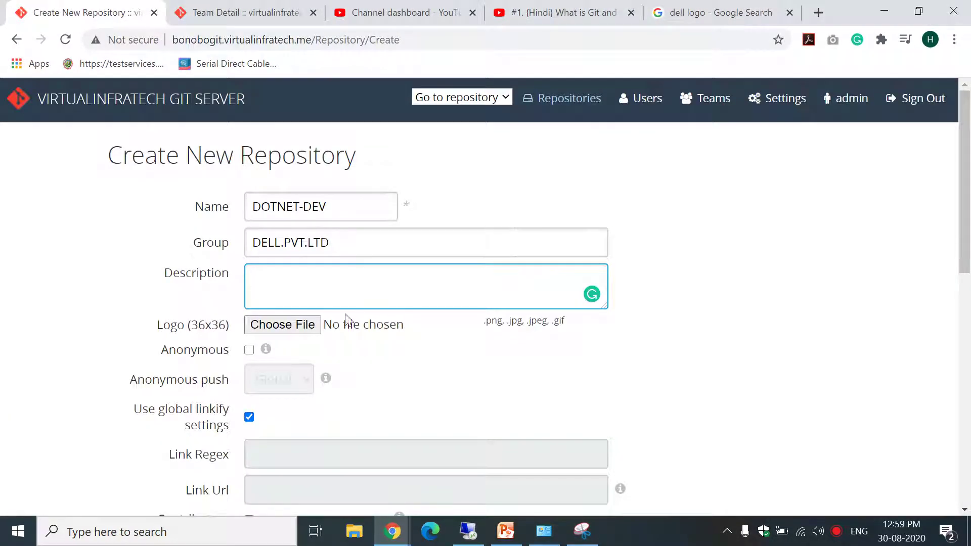
{"action": "left_click", "coordinate": [290, 324]}
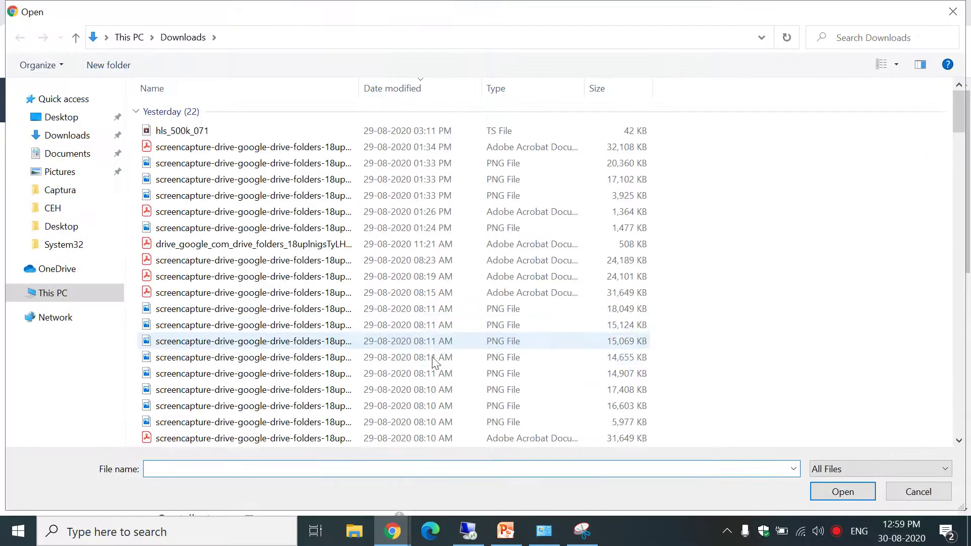
{"action": "left_click", "coordinate": [62, 120]}
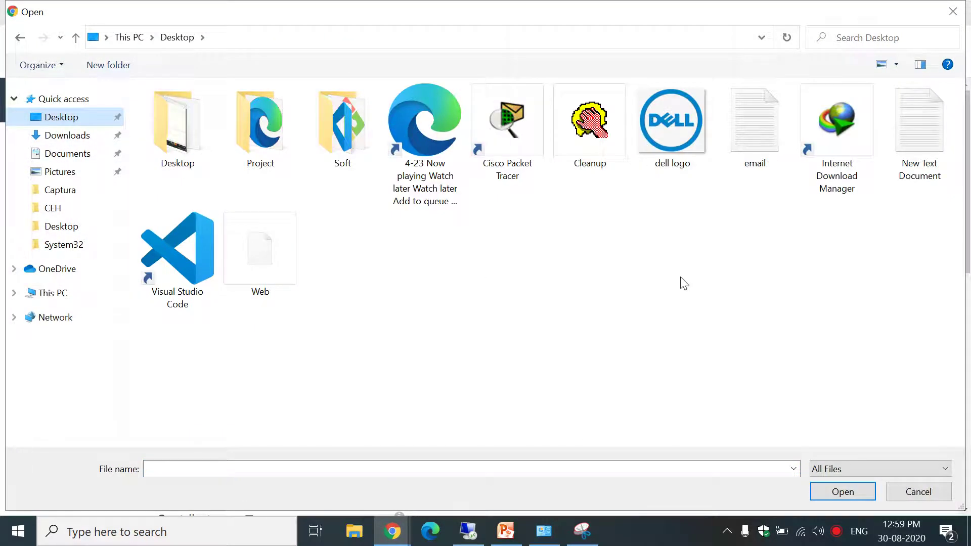
{"action": "left_click", "coordinate": [671, 148]}
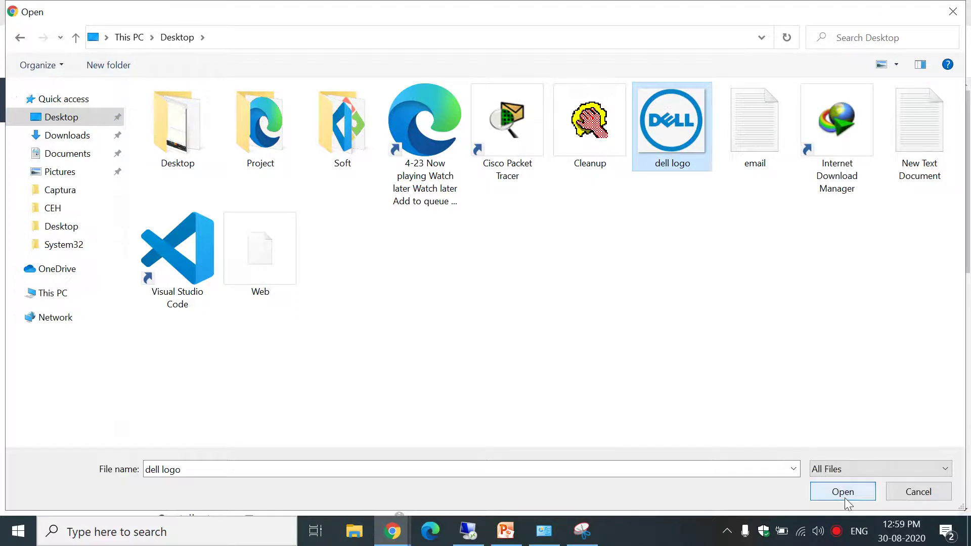
{"action": "left_click", "coordinate": [842, 492]}
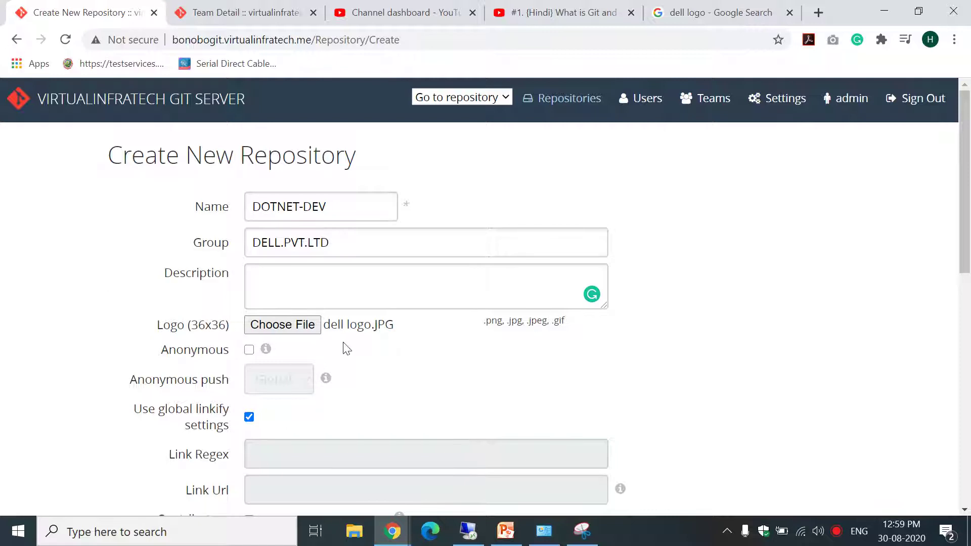
Enable anonymous access on DOTNET-DEV and consult the ANDROID repository details in the other tab.
{"action": "left_click", "coordinate": [249, 350]}
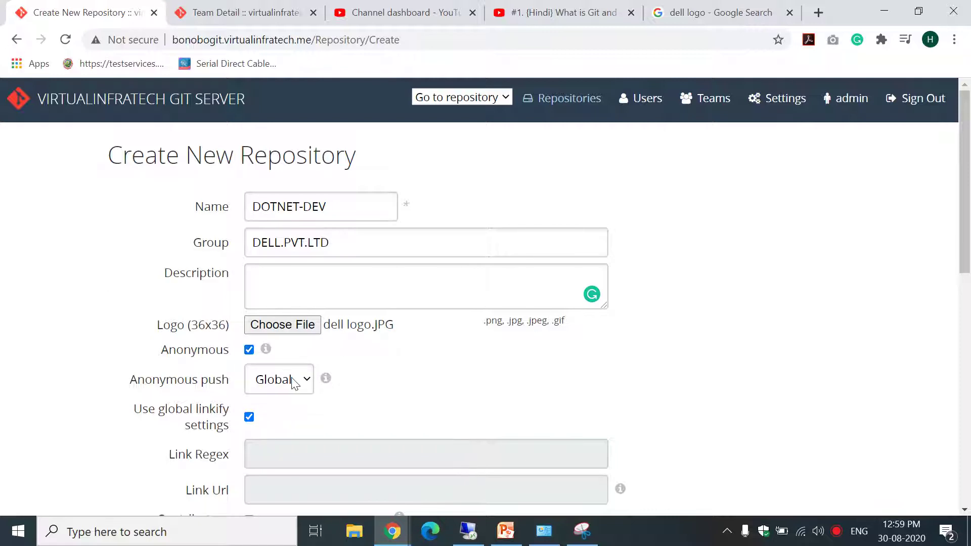
{"action": "left_click", "coordinate": [238, 12]}
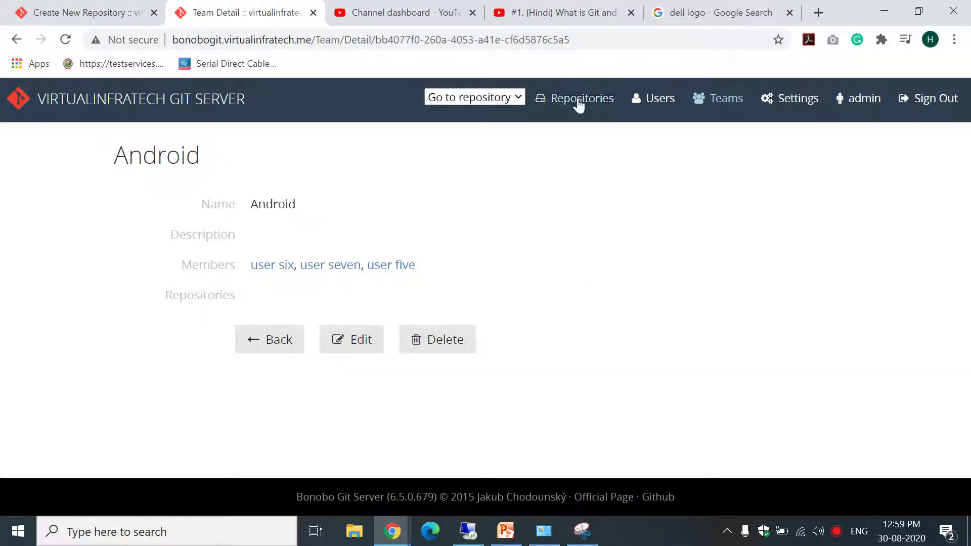
{"action": "left_click", "coordinate": [579, 101]}
{"action": "left_click", "coordinate": [202, 326]}
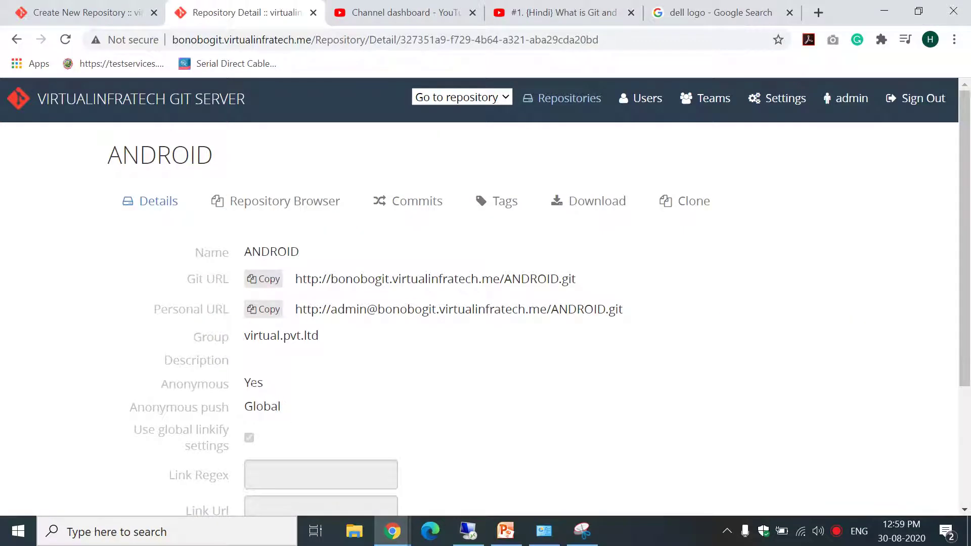
{"action": "left_click", "coordinate": [120, 10]}
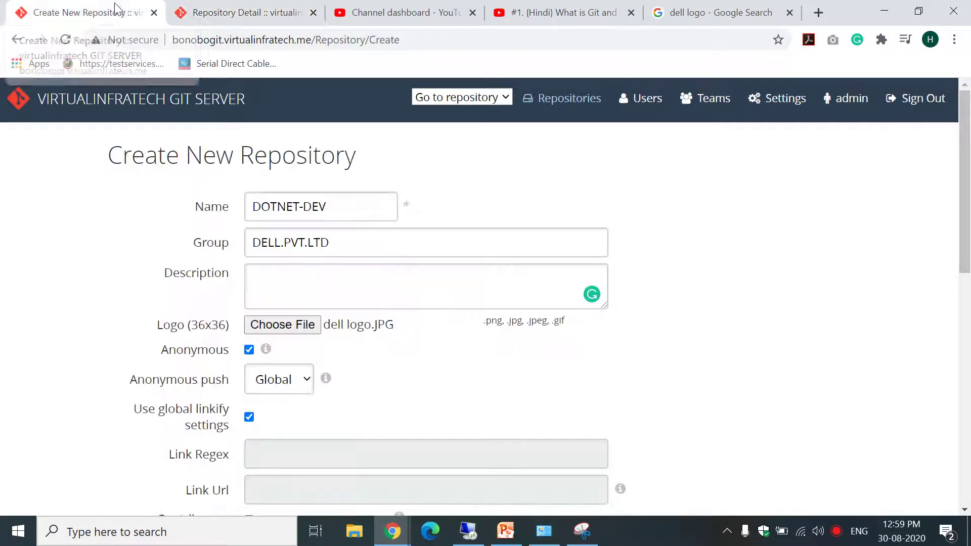
Set anonymous push to No, then show the Teams list in the second tab.
{"action": "left_click", "coordinate": [293, 381]}
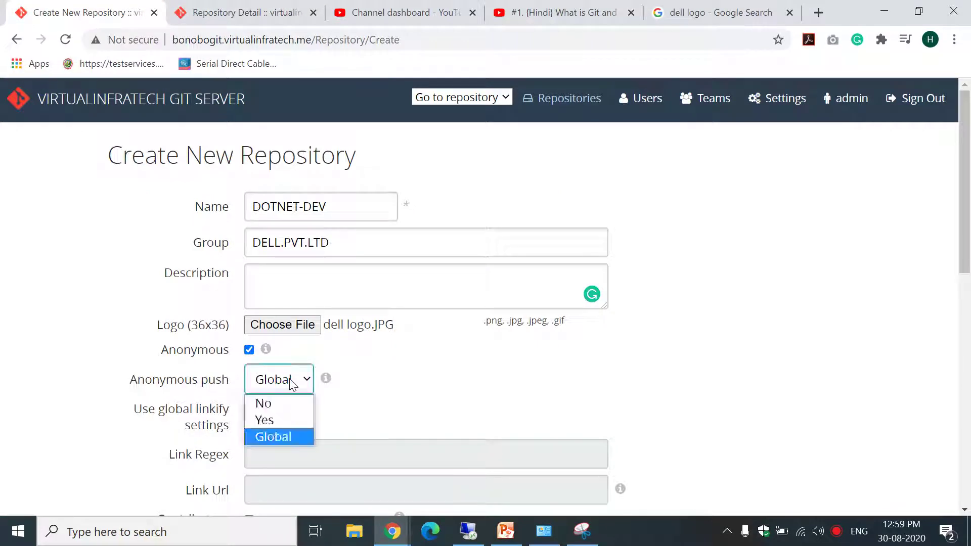
{"action": "left_click", "coordinate": [269, 408]}
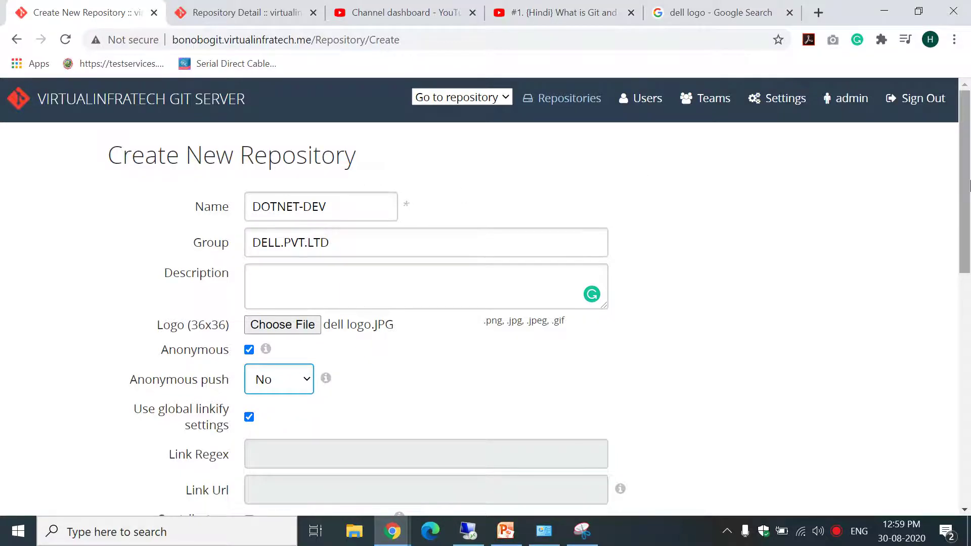
{"action": "left_click_drag", "start_coordinate": [967, 181], "coordinate": [969, 209]}
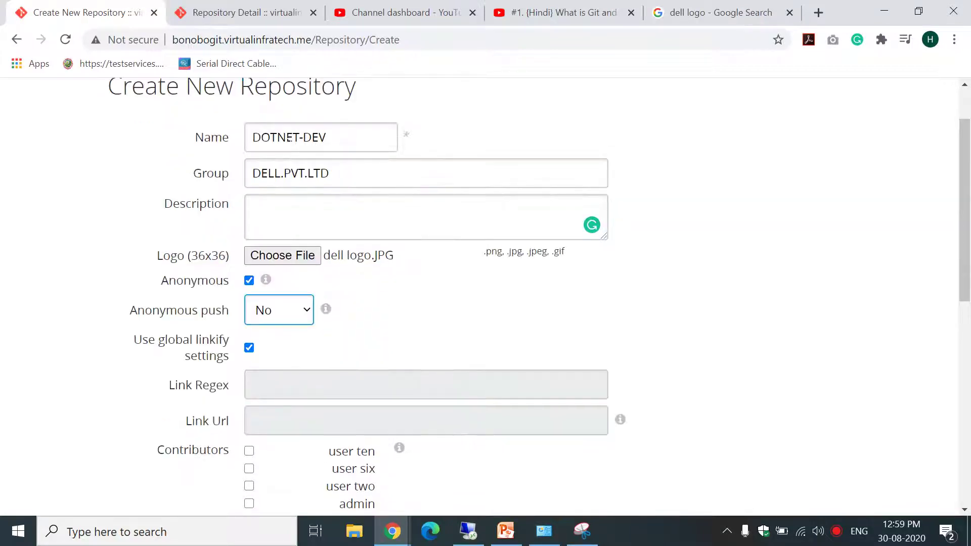
{"action": "left_click", "coordinate": [280, 6]}
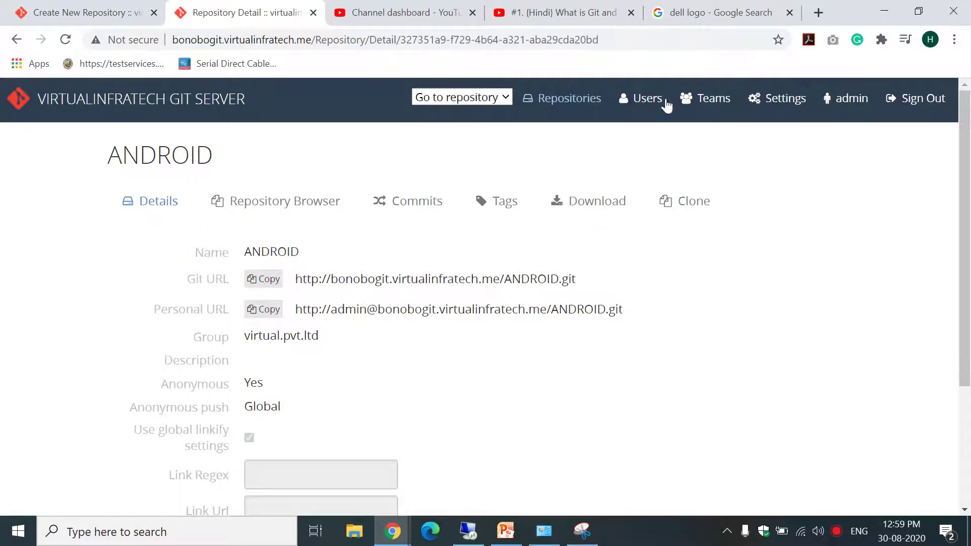
{"action": "left_click", "coordinate": [703, 98]}
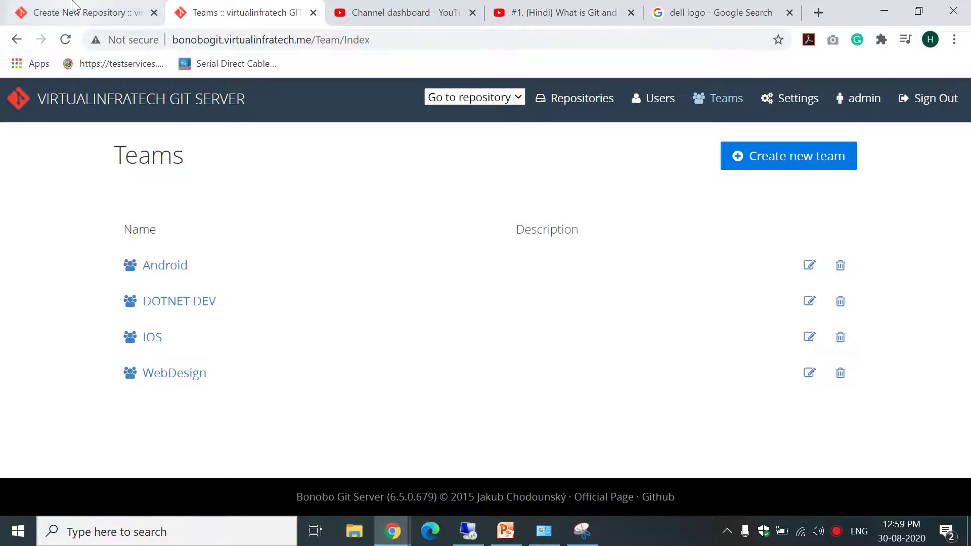
{"action": "left_click", "coordinate": [76, 13]}
Tick the DOTNET DEV team and create the DOTNET-DEV repository in DELL.PVT.LTD.
{"action": "left_click_drag", "start_coordinate": [969, 218], "coordinate": [969, 422]}
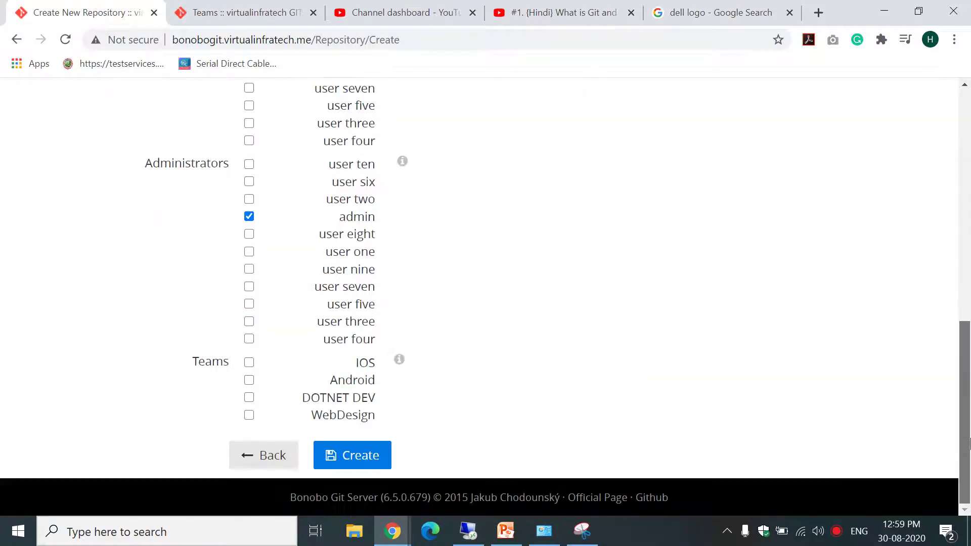
{"action": "left_click", "coordinate": [248, 398]}
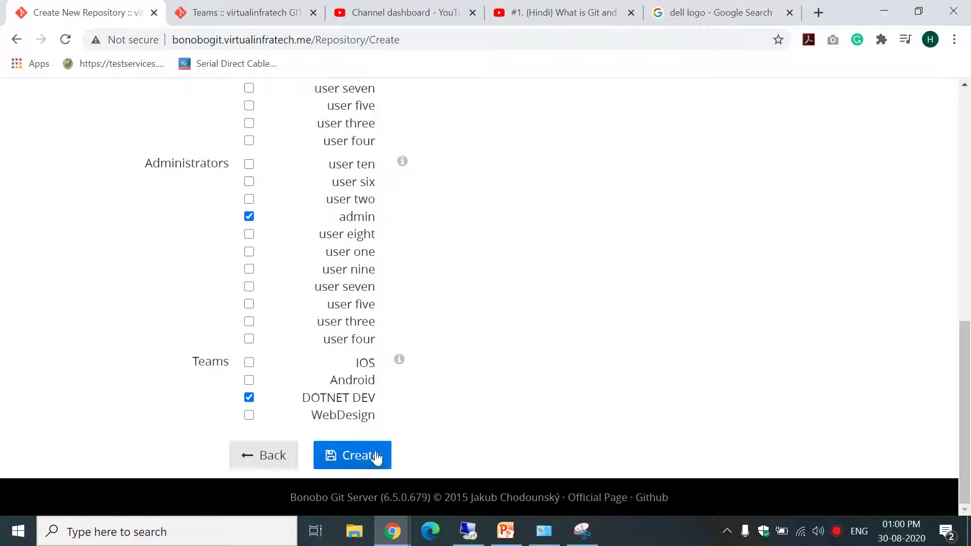
{"action": "mouse_move", "coordinate": [963, 404]}
{"action": "left_mouse_down"}
{"action": "mouse_move", "coordinate": [962, 185]}
{"action": "mouse_move", "coordinate": [966, 406]}
{"action": "left_mouse_up"}
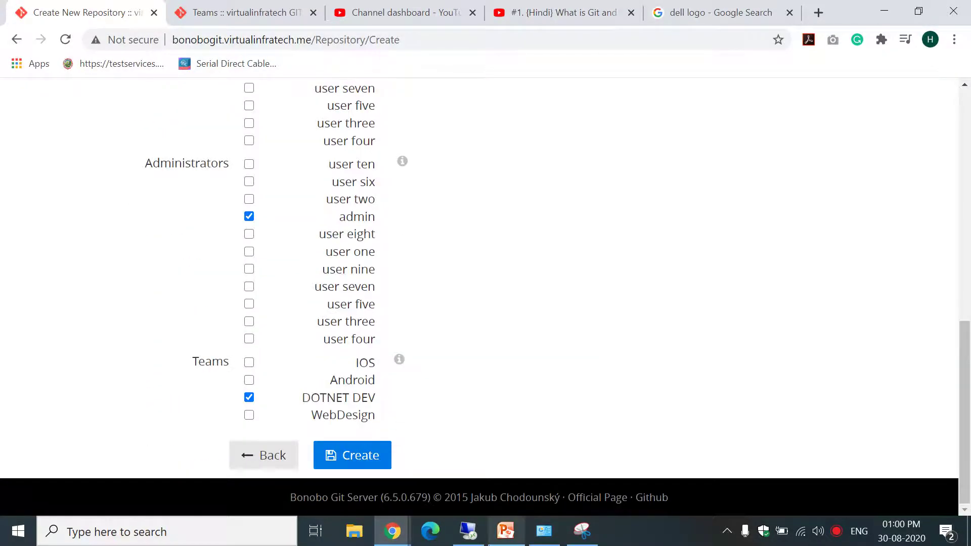
{"action": "left_click", "coordinate": [365, 465]}
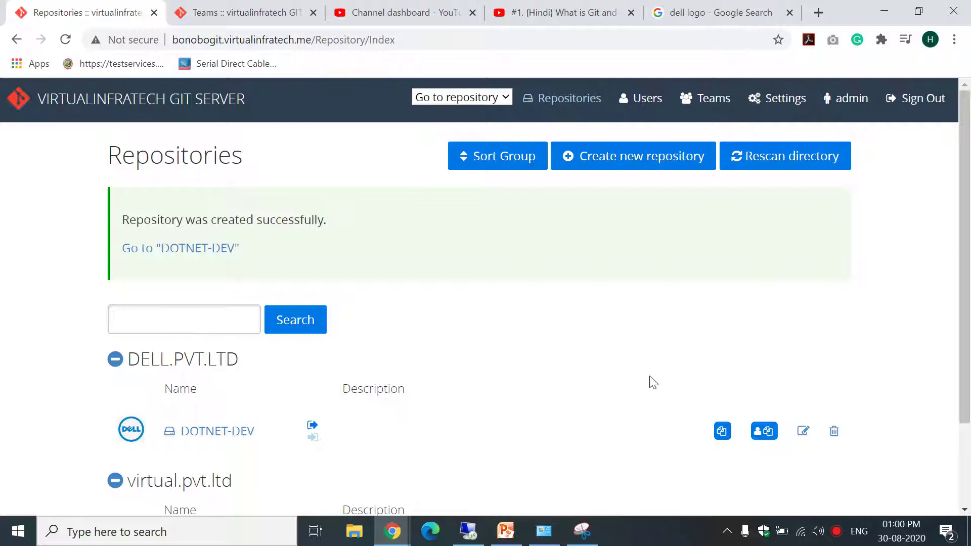
Review DOTNET-DEV and ANDROID in the Repositories list, then start a new repository form.
{"action": "scroll", "coordinate": [963, 303], "scroll_direction": "down", "scroll_amount": 2}
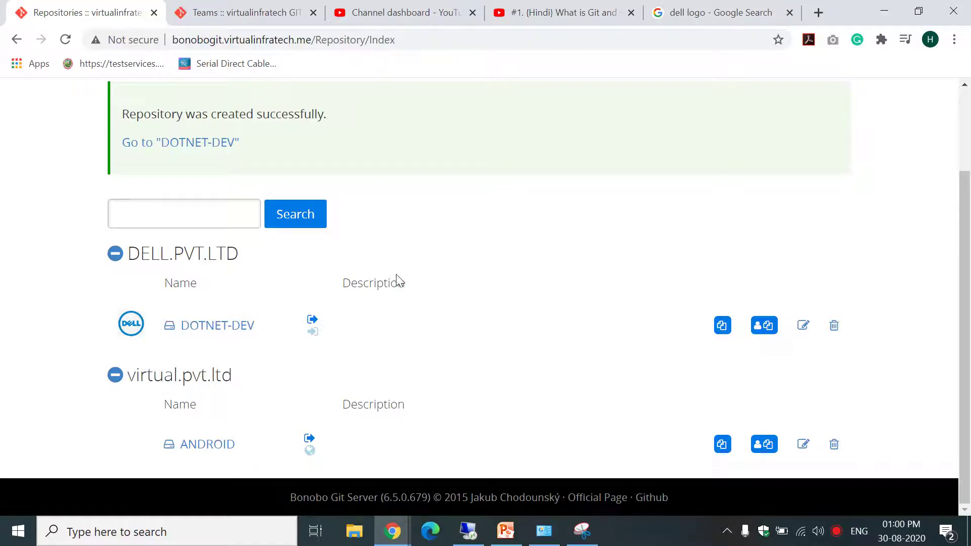
{"action": "mouse_move", "coordinate": [964, 277]}
{"action": "left_mouse_down"}
{"action": "mouse_move", "coordinate": [970, 195]}
{"action": "mouse_move", "coordinate": [970, 277]}
{"action": "left_mouse_up"}
{"action": "scroll", "coordinate": [695, 257], "scroll_direction": "up", "scroll_amount": 2}
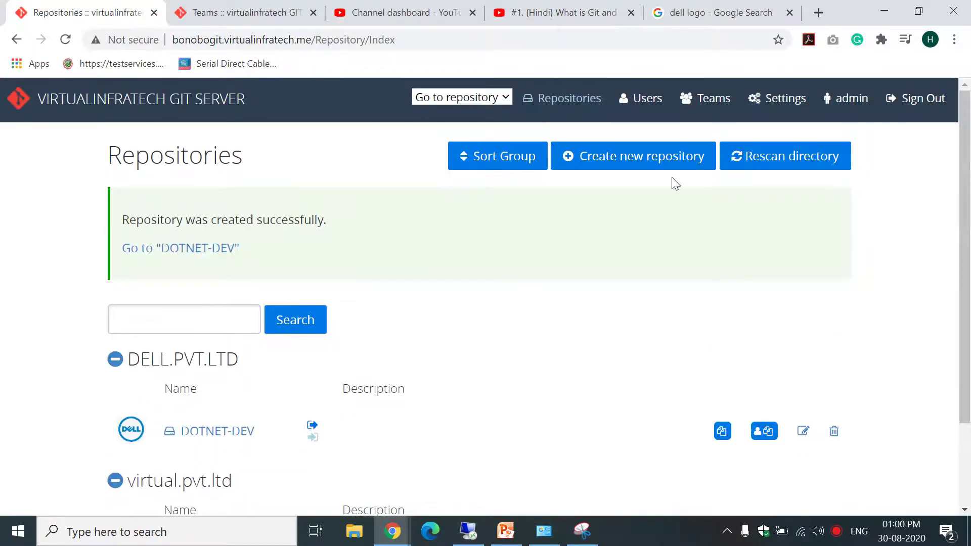
{"action": "left_click", "coordinate": [641, 158]}
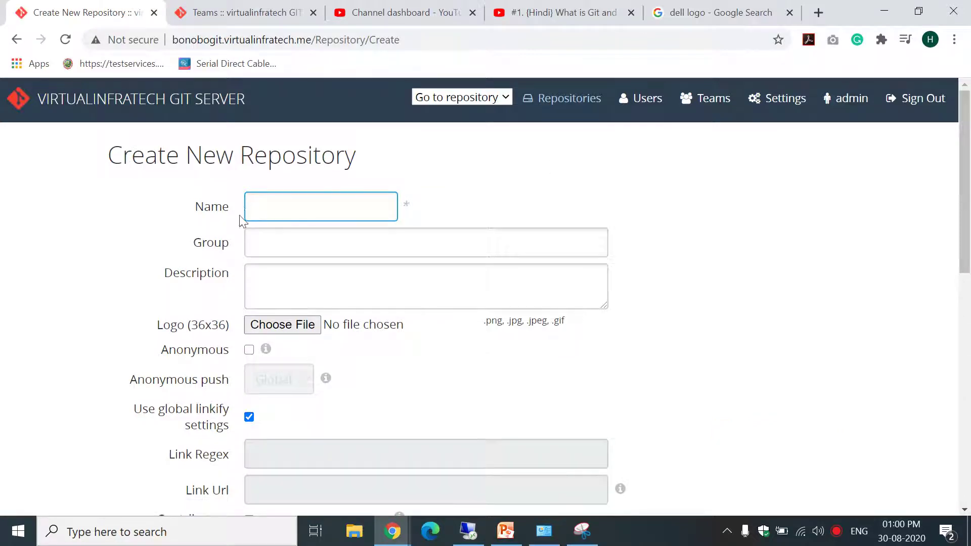
Name the repository IOS, place it in DELL.PVT.LTD, and attach dell logo.JPG as its logo.
{"action": "type", "text": "I"}
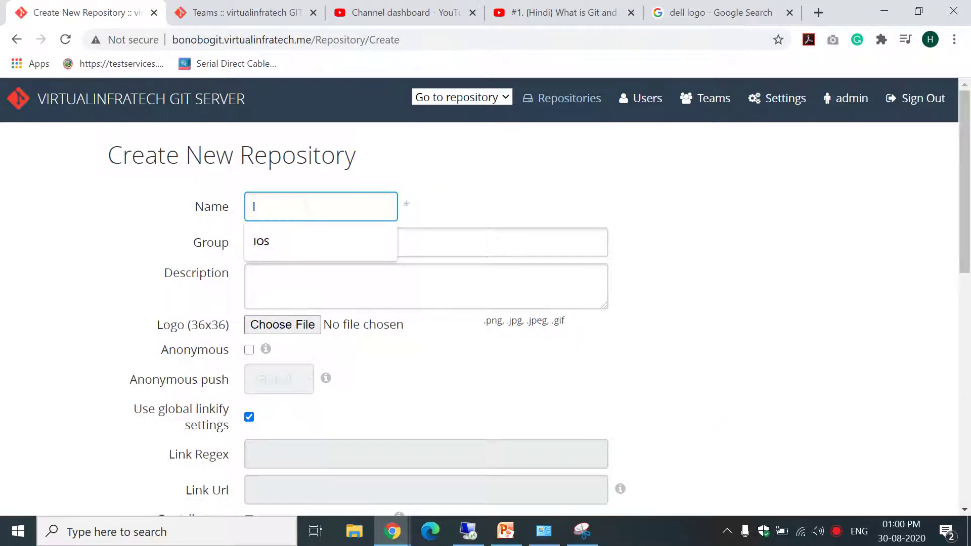
{"action": "type", "text": "OS"}
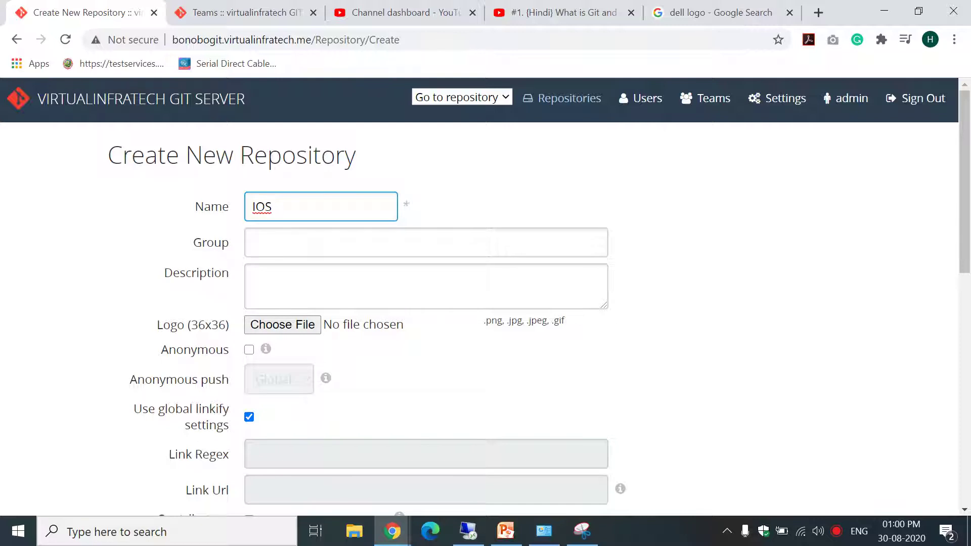
{"action": "left_click_drag", "start_coordinate": [272, 206], "coordinate": [256, 207]}
{"action": "left_click", "coordinate": [253, 243]}
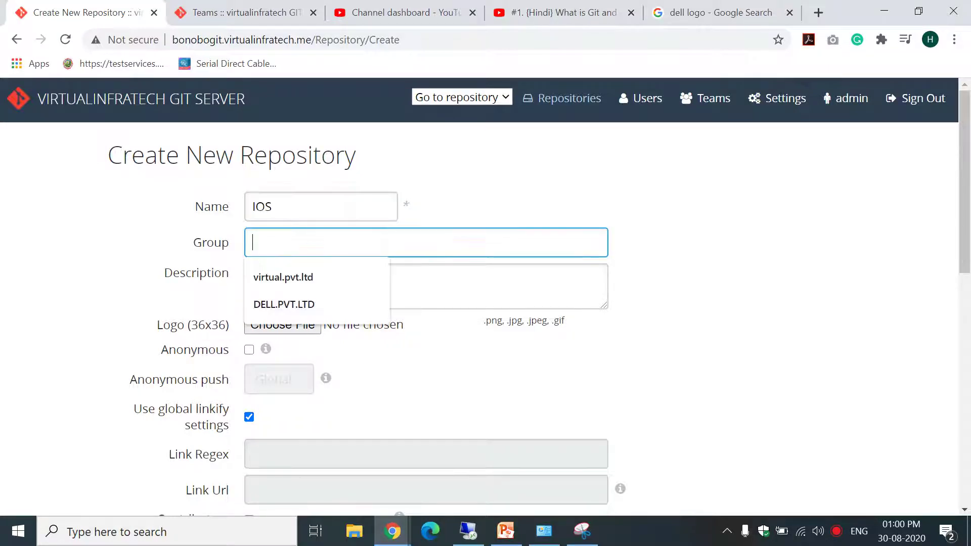
{"action": "left_click", "coordinate": [293, 308]}
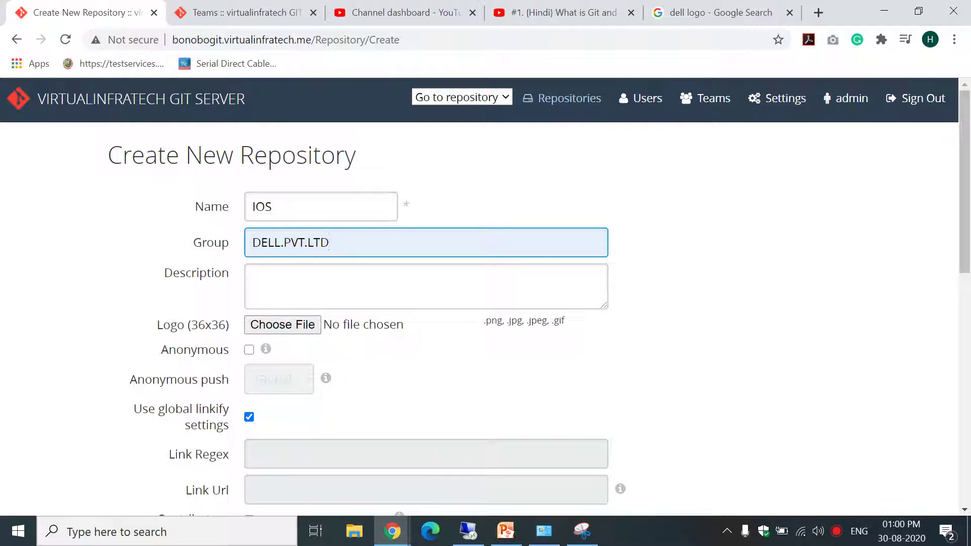
{"action": "left_click", "coordinate": [310, 324]}
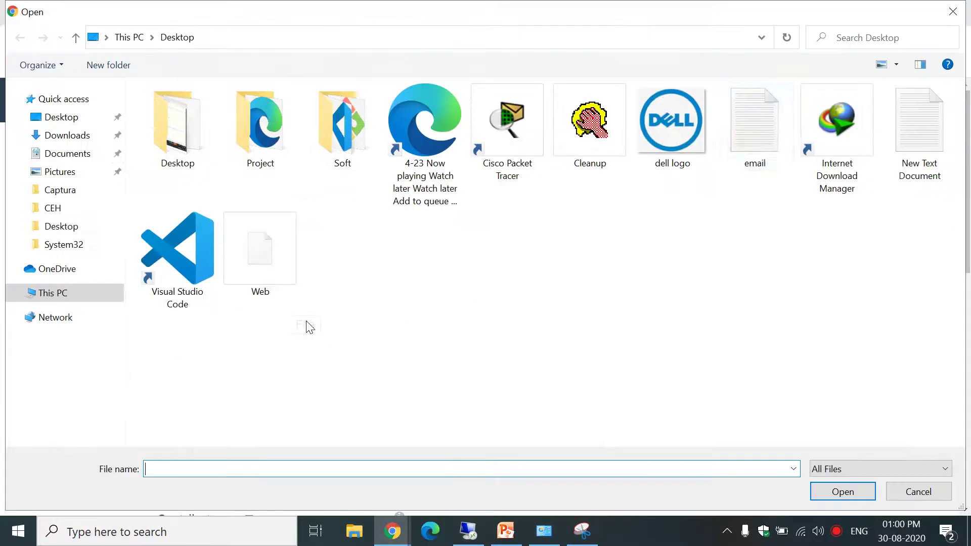
{"action": "left_click", "coordinate": [693, 134]}
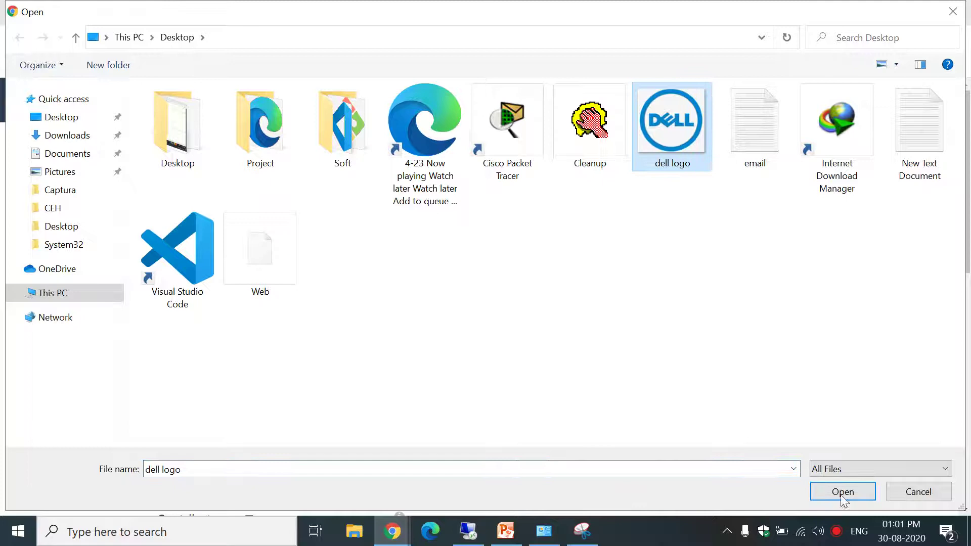
{"action": "left_click", "coordinate": [843, 492]}
Allow anonymous access with anonymous push set to No, then create the IOS repository.
{"action": "scroll", "coordinate": [969, 258], "scroll_direction": "down", "scroll_amount": 2}
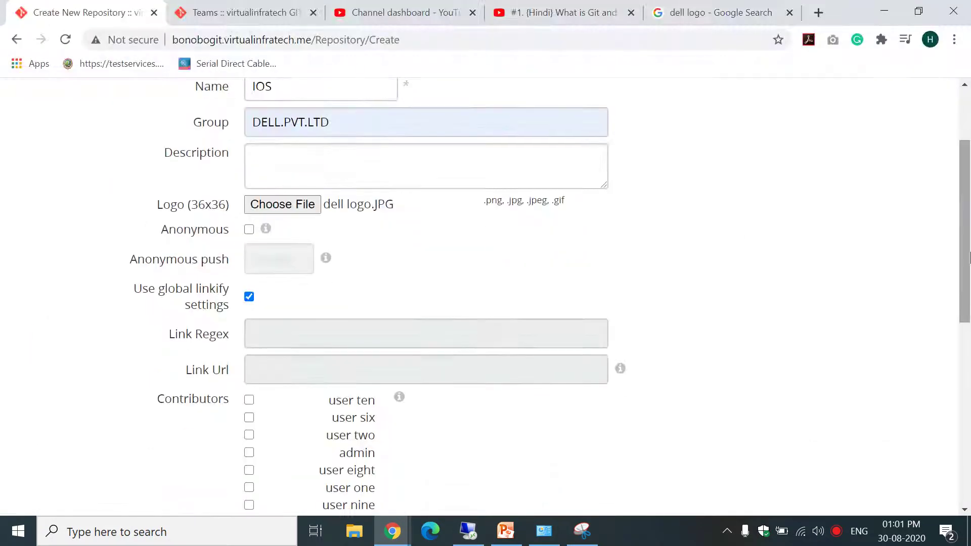
{"action": "left_click", "coordinate": [249, 229]}
{"action": "left_click", "coordinate": [279, 259]}
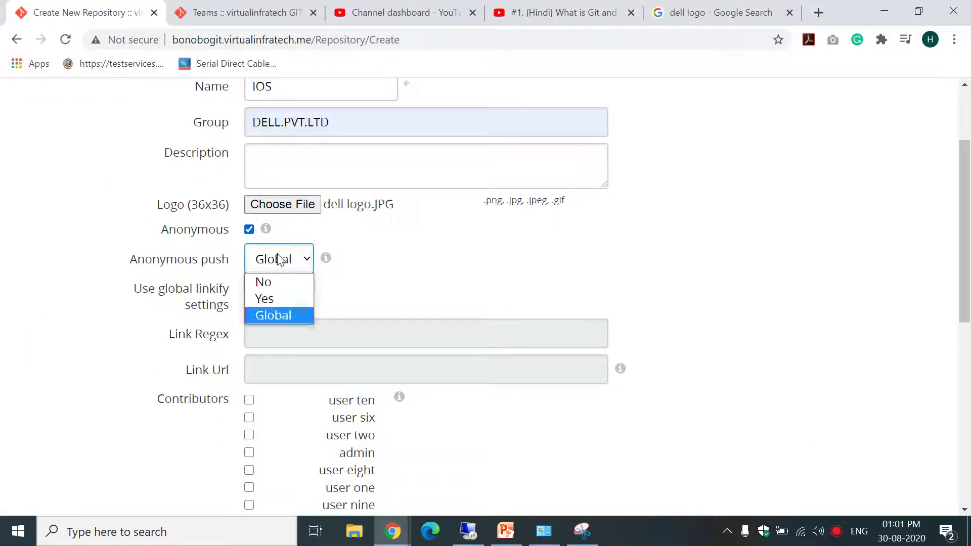
{"action": "left_click", "coordinate": [269, 282]}
{"action": "left_click_drag", "start_coordinate": [964, 243], "coordinate": [957, 444]}
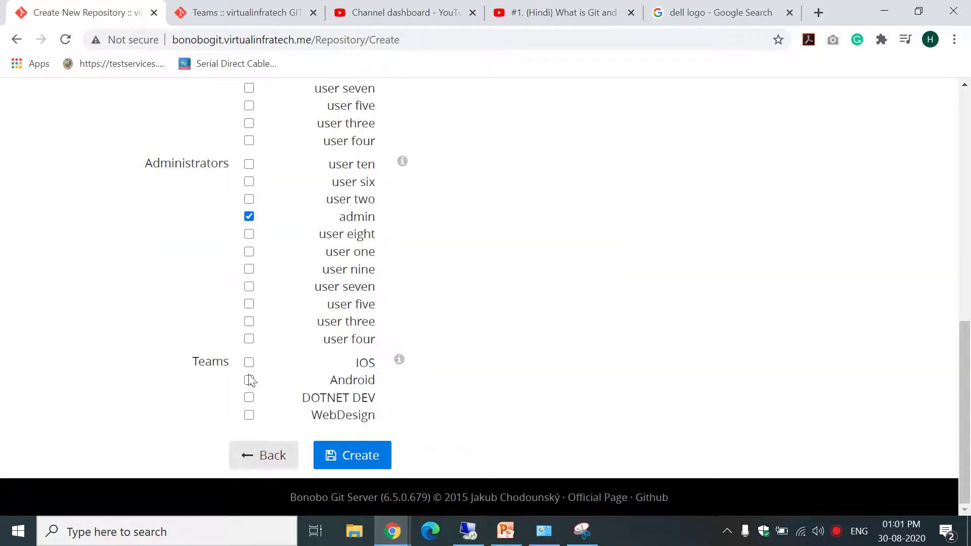
{"action": "left_click", "coordinate": [371, 464]}
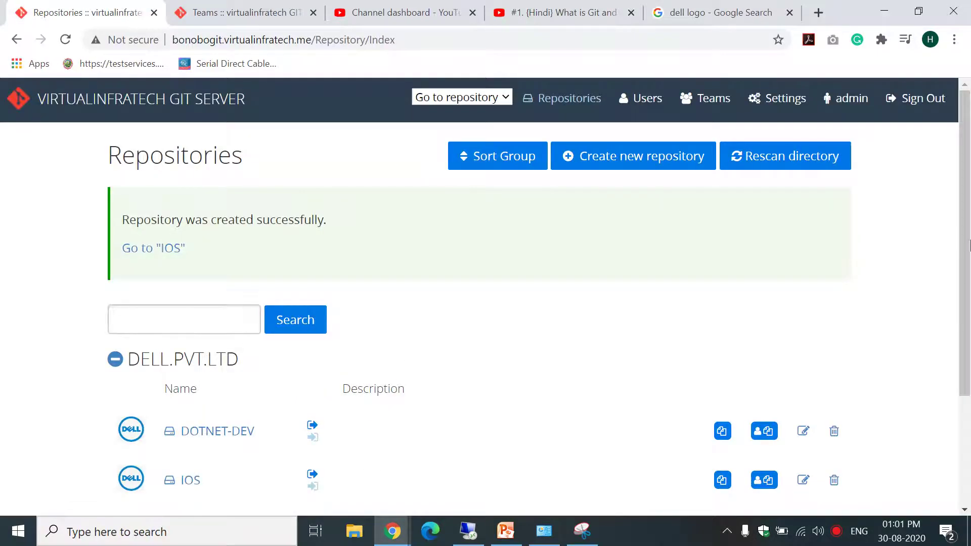
{"action": "scroll", "coordinate": [404, 297], "scroll_direction": "down", "scroll_amount": 2}
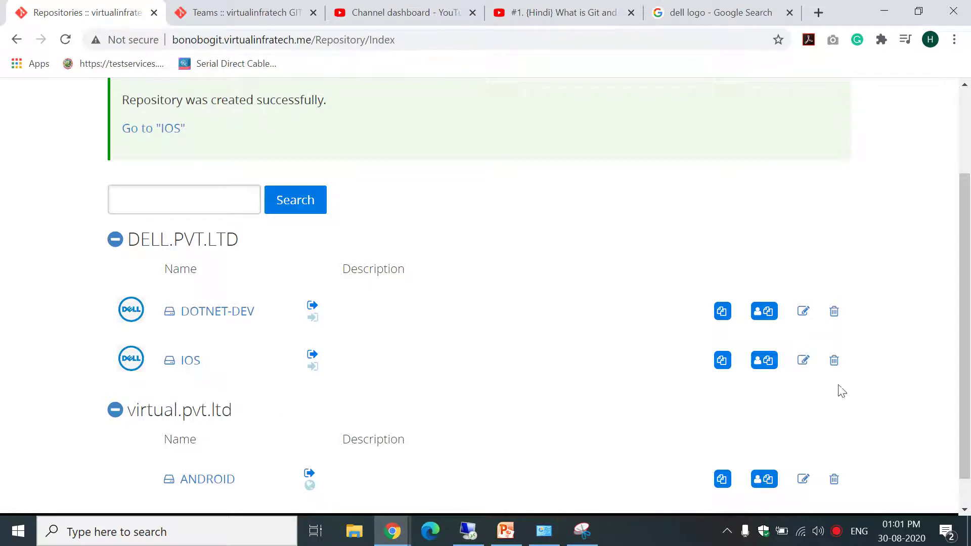
{"action": "left_click_drag", "start_coordinate": [968, 365], "coordinate": [969, 283]}
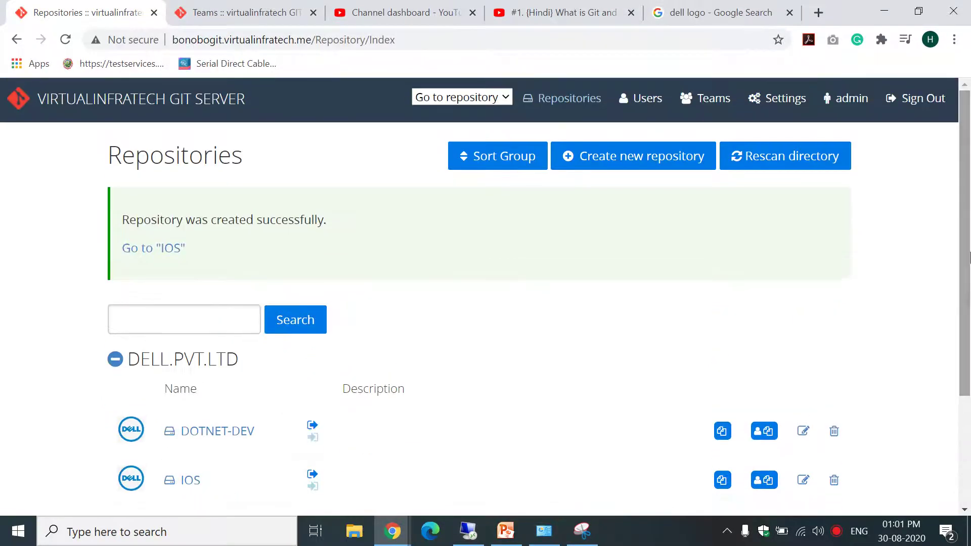
Start a new repository named Design in the virtual.pvt.ltd group.
{"action": "left_click", "coordinate": [609, 166]}
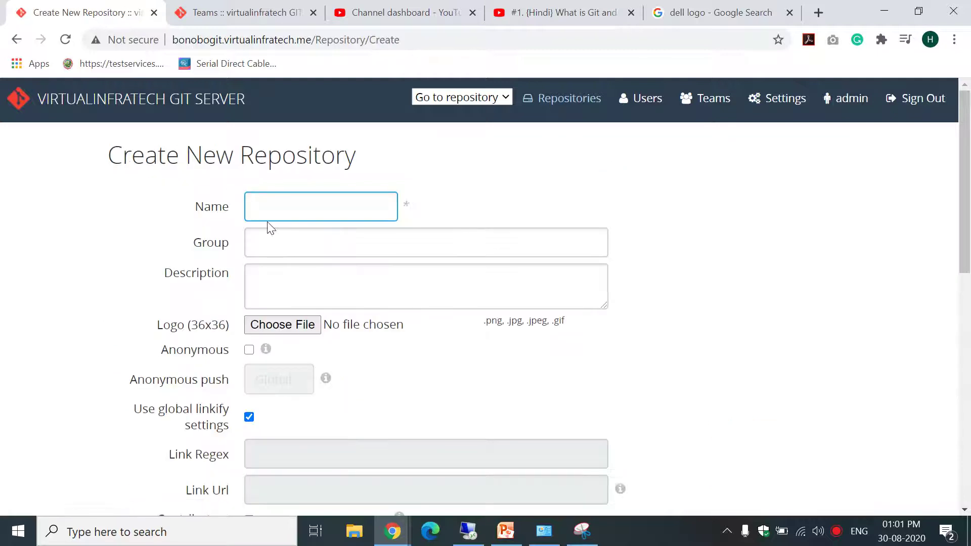
{"action": "type", "text": "De"}
{"action": "left_click", "coordinate": [303, 243]}
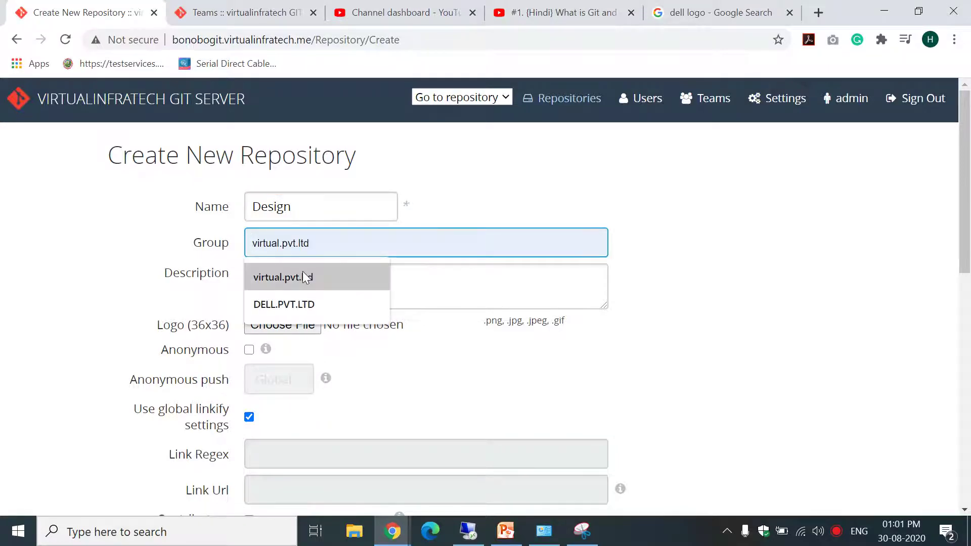
{"action": "left_click", "coordinate": [307, 278]}
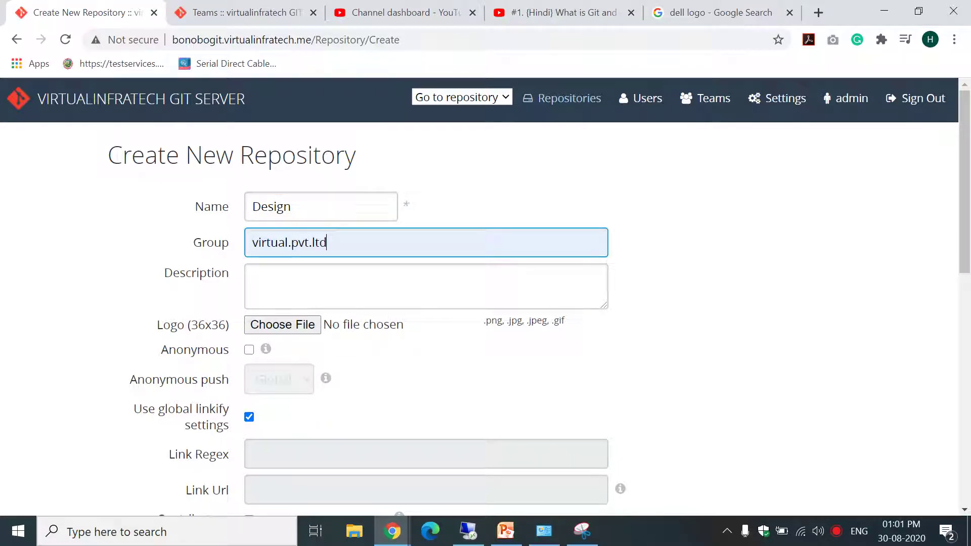
Leave anonymous access off and create the Design repository.
{"action": "left_click", "coordinate": [248, 349]}
{"action": "left_click", "coordinate": [283, 376]}
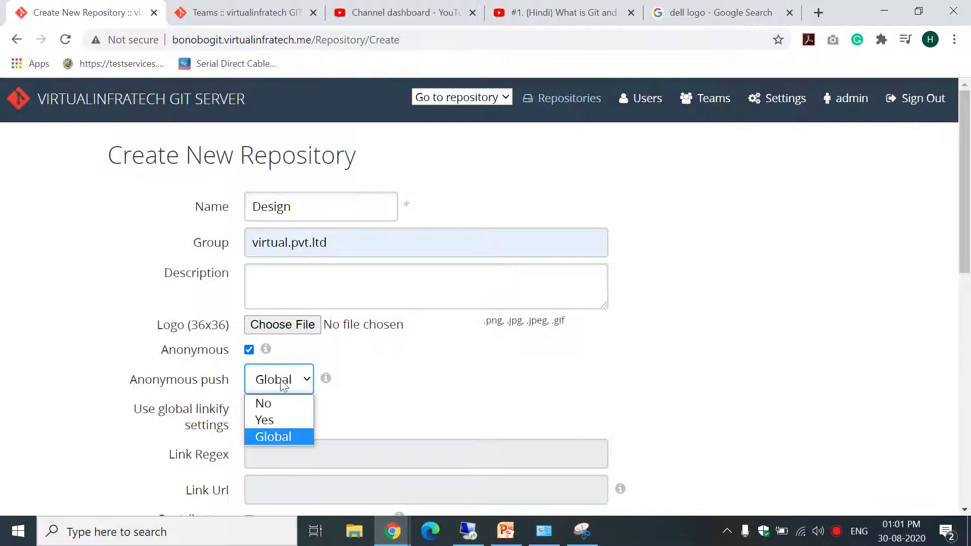
{"action": "left_click", "coordinate": [263, 401]}
{"action": "left_click", "coordinate": [249, 350]}
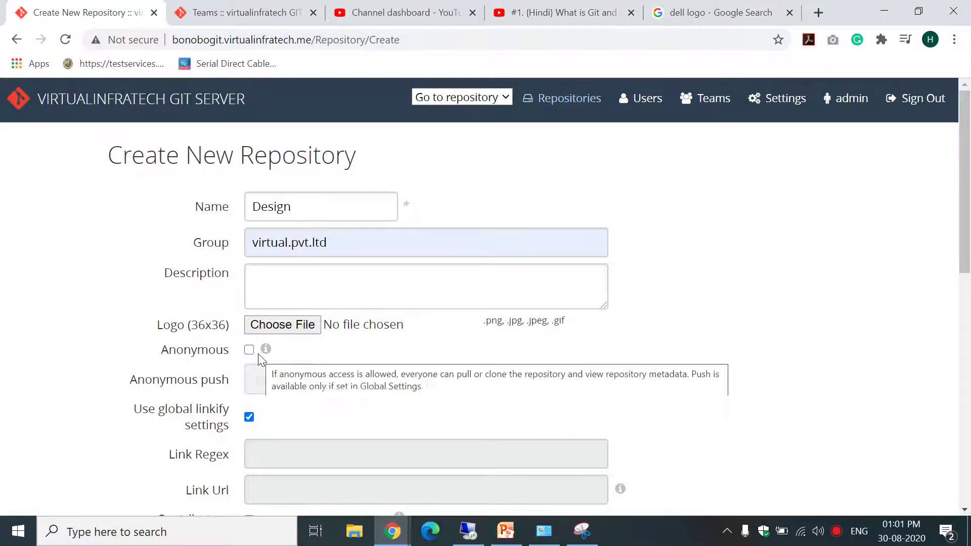
{"action": "left_click_drag", "start_coordinate": [969, 171], "coordinate": [969, 399]}
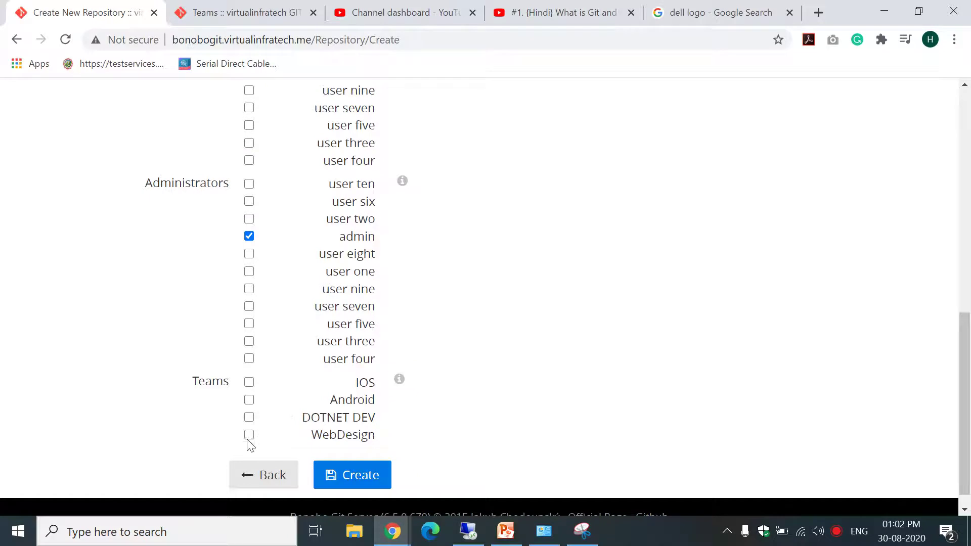
{"action": "left_click", "coordinate": [362, 478]}
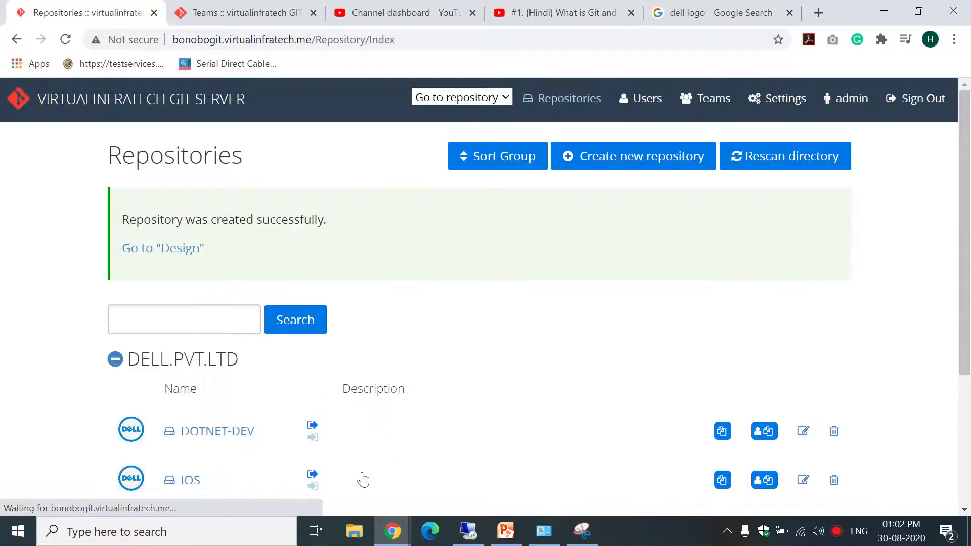
{"action": "scroll", "coordinate": [965, 329], "scroll_direction": "down", "scroll_amount": 4}
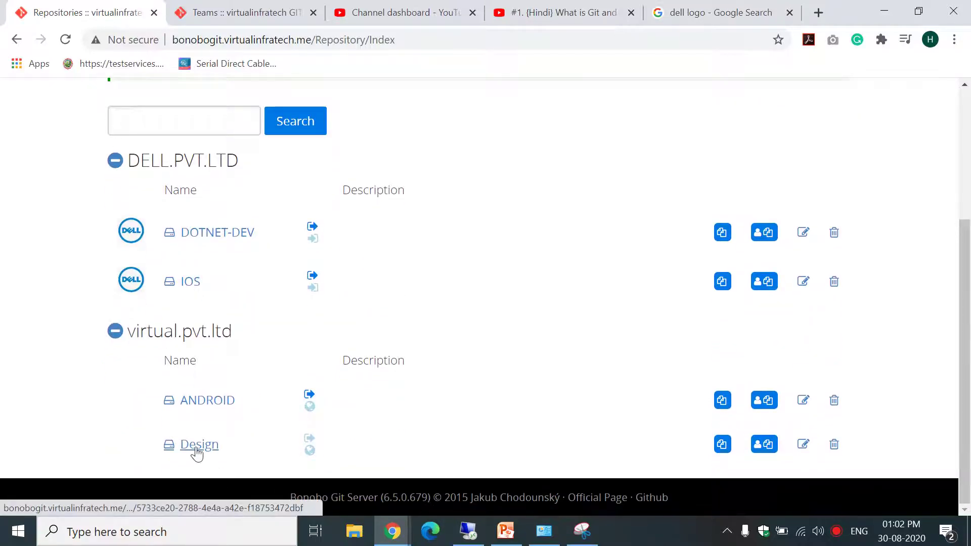
{"action": "left_click_drag", "start_coordinate": [967, 245], "coordinate": [968, 109]}
Start another repository named Design in the DELL.PVT.LTD group.
{"action": "left_click", "coordinate": [645, 161]}
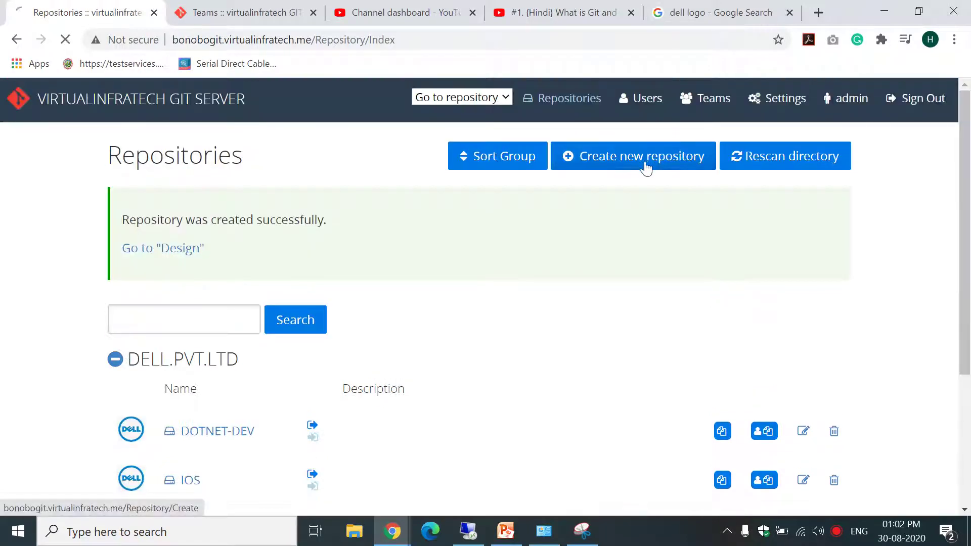
{"action": "type", "text": "Des"}
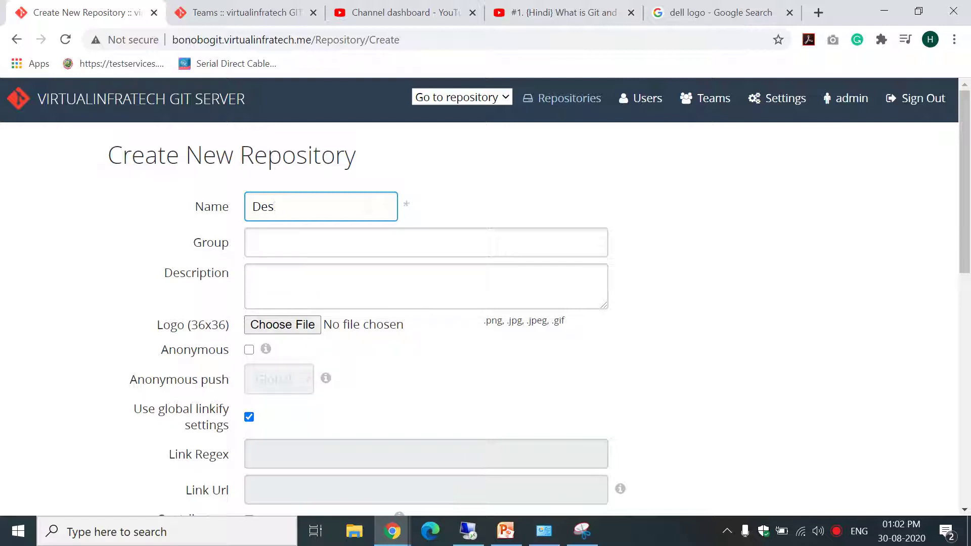
{"action": "type", "text": "ign"}
{"action": "key", "text": "Tab"}
{"action": "key", "text": "Down"}
{"action": "left_click", "coordinate": [293, 306]}
Attach the dell logo, assign the WebDesign team, and submit; the name is rejected as taken.
{"action": "left_click", "coordinate": [283, 324]}
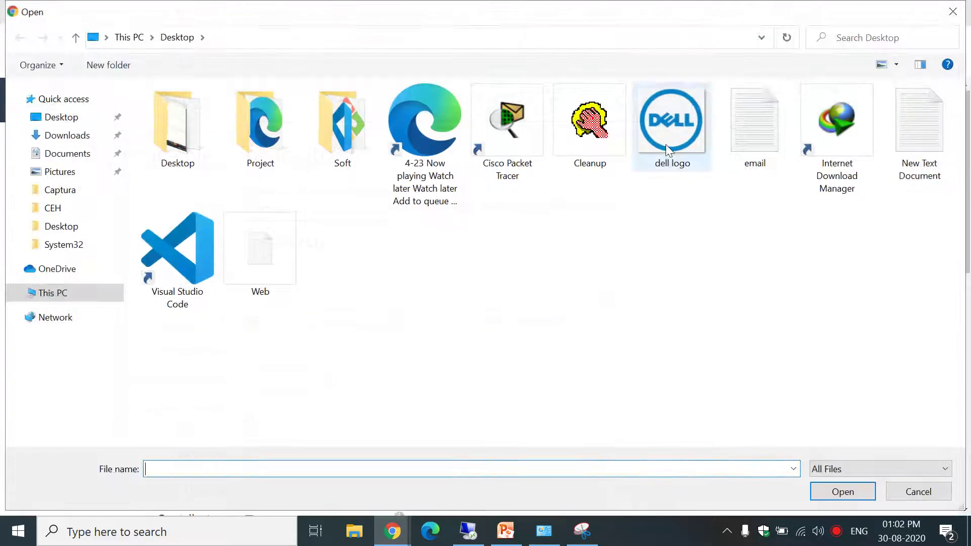
{"action": "left_click", "coordinate": [666, 144]}
{"action": "left_click", "coordinate": [842, 490]}
{"action": "left_click_drag", "start_coordinate": [965, 202], "coordinate": [965, 319]}
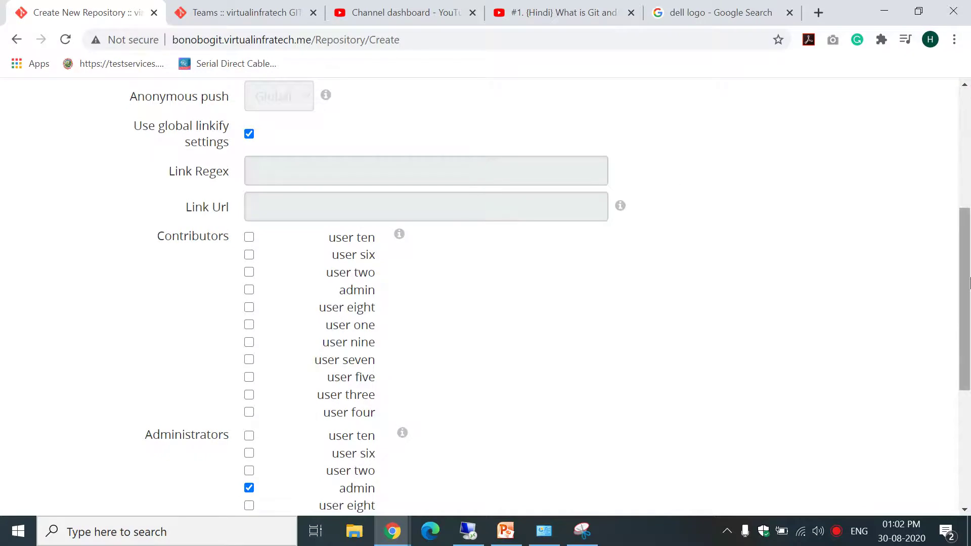
{"action": "scroll", "coordinate": [970, 283], "scroll_direction": "up", "scroll_amount": 5}
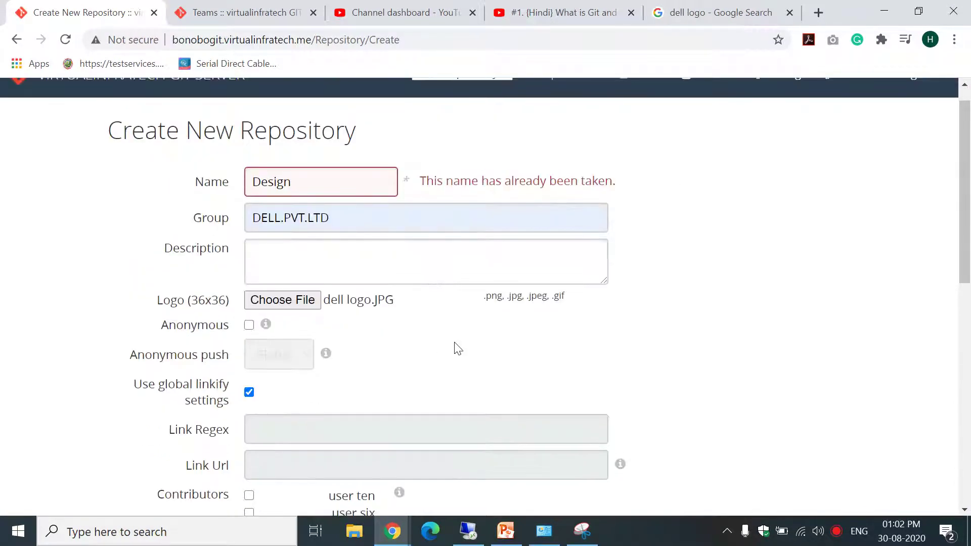
{"action": "left_click", "coordinate": [959, 333]}
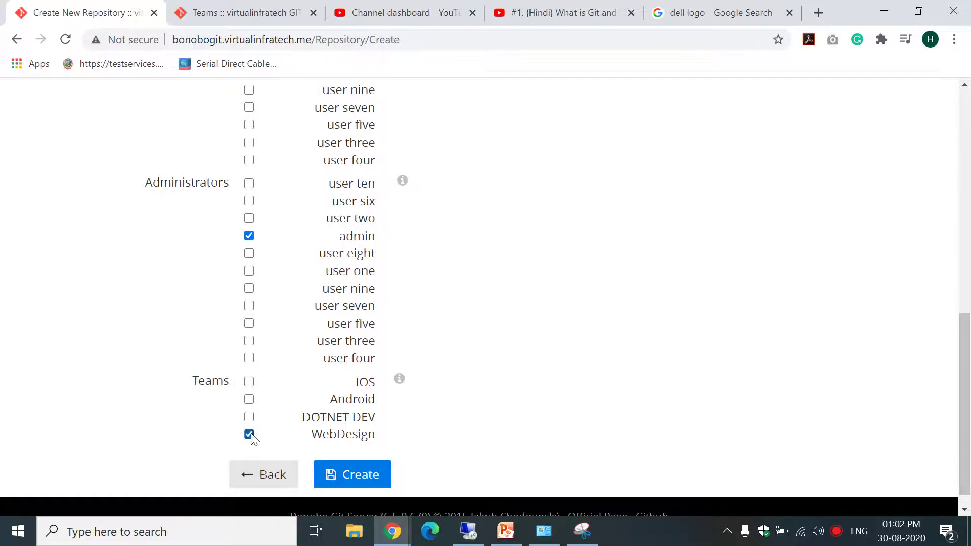
{"action": "left_click", "coordinate": [362, 484]}
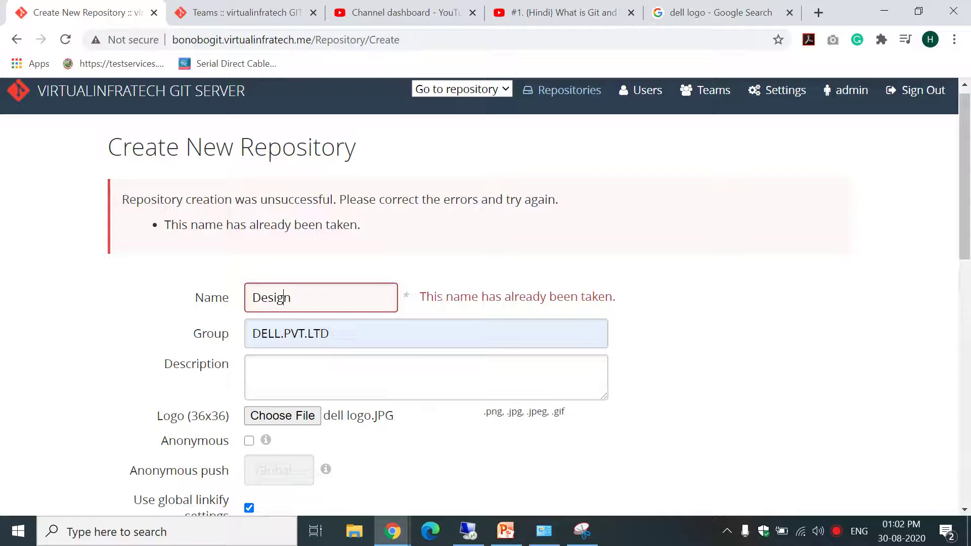
Prefix the name with 'DELL-' to make it DELL-Designer and submit it again.
{"action": "left_click", "coordinate": [252, 297]}
{"action": "type", "text": "DELL"}
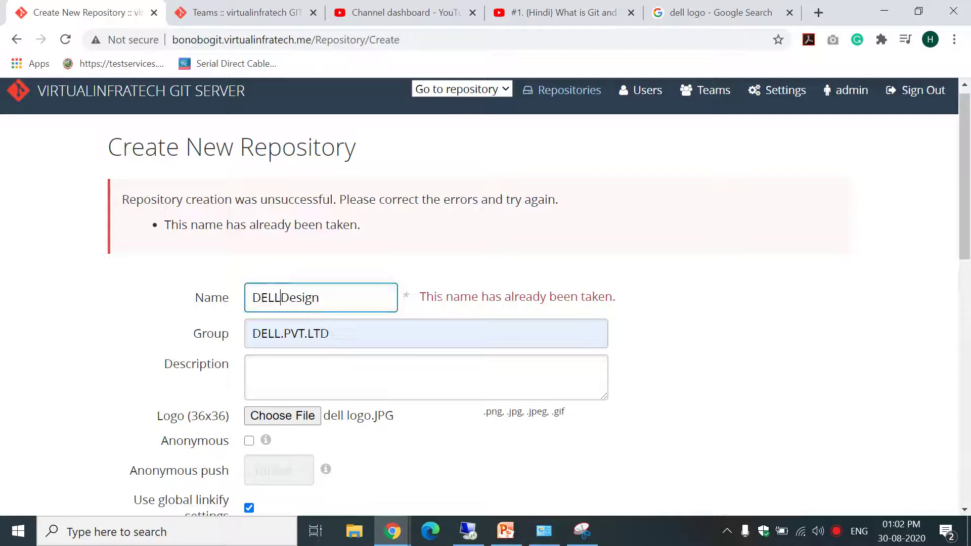
{"action": "type", "text": "_"}
{"action": "key", "text": "BackSpace"}
{"action": "type", "text": "-"}
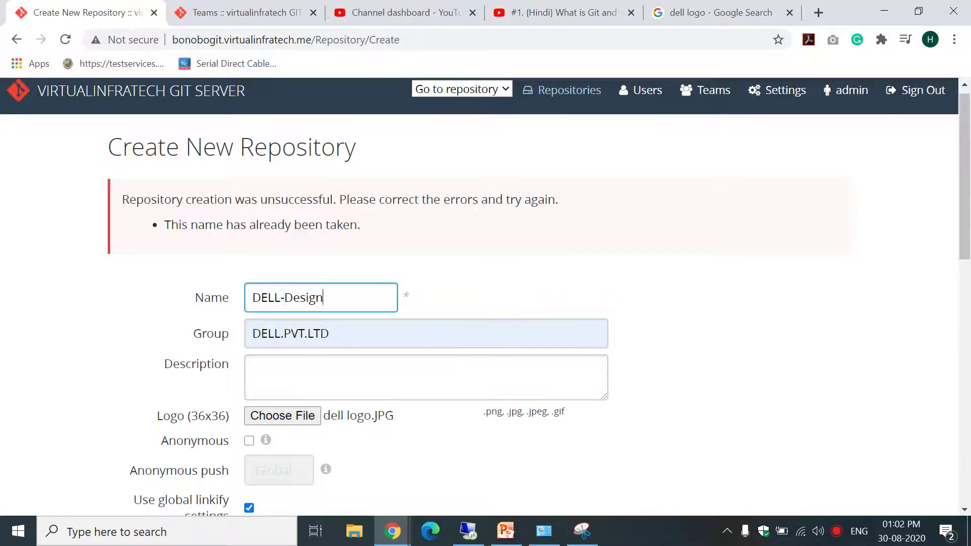
{"action": "left_click_drag", "start_coordinate": [963, 193], "coordinate": [962, 437]}
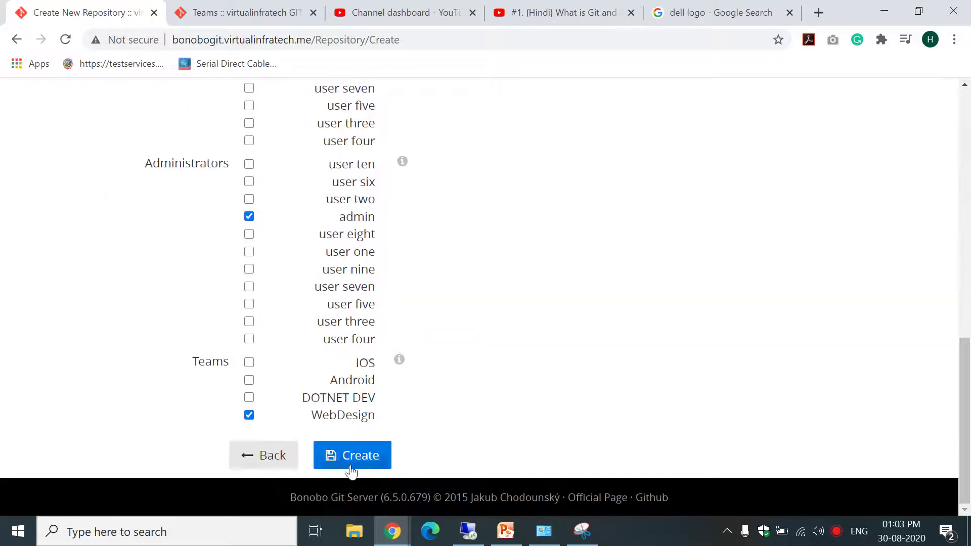
{"action": "left_click", "coordinate": [351, 468]}
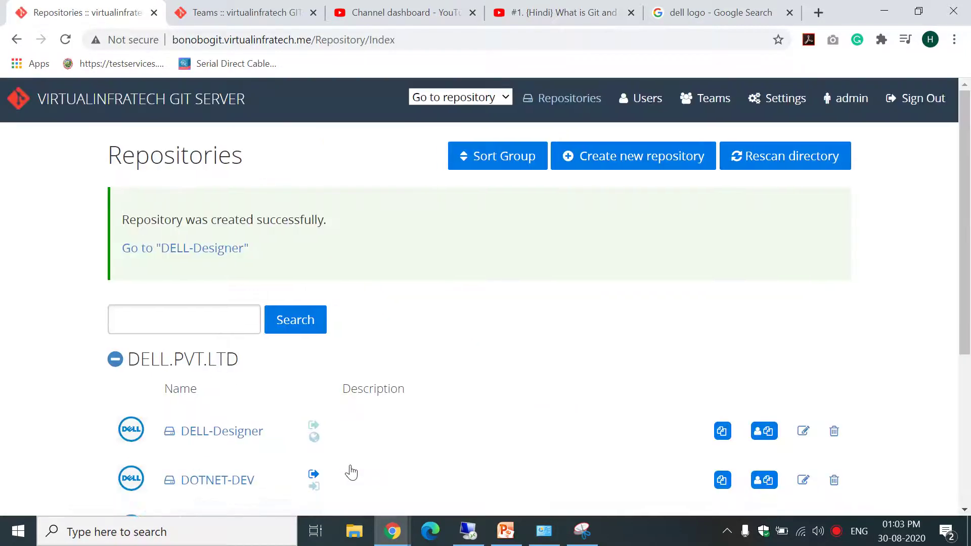
Scroll through the list to check DELL-Designer and Design, then minimise to the desktop.
{"action": "left_click_drag", "start_coordinate": [963, 244], "coordinate": [970, 363]}
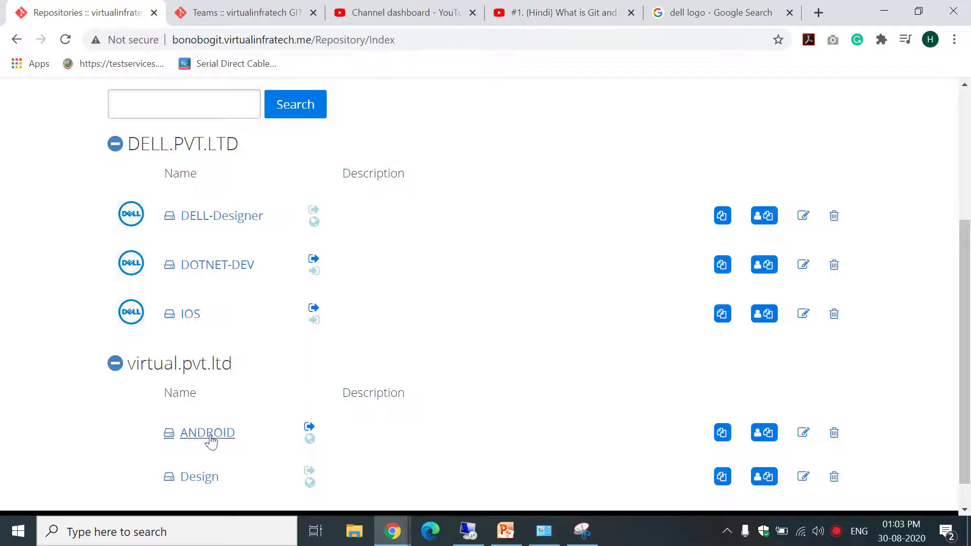
{"action": "left_click_drag", "start_coordinate": [968, 341], "coordinate": [969, 392]}
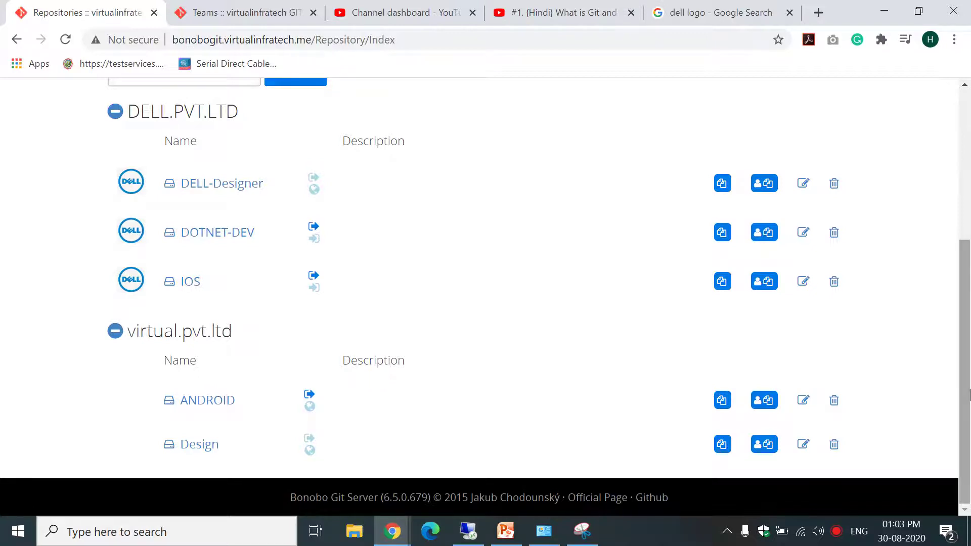
{"action": "left_click_drag", "start_coordinate": [969, 392], "coordinate": [968, 216]}
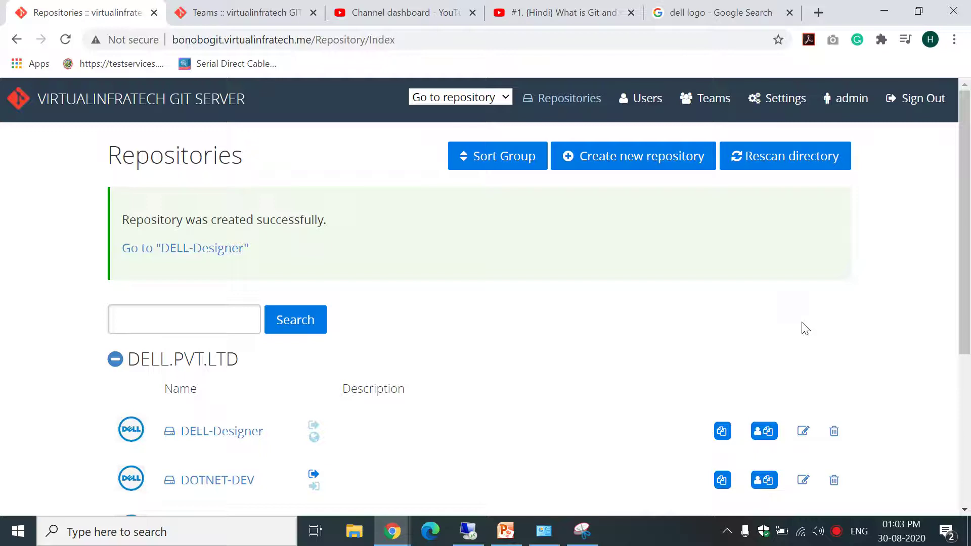
{"action": "left_click", "coordinate": [968, 531]}
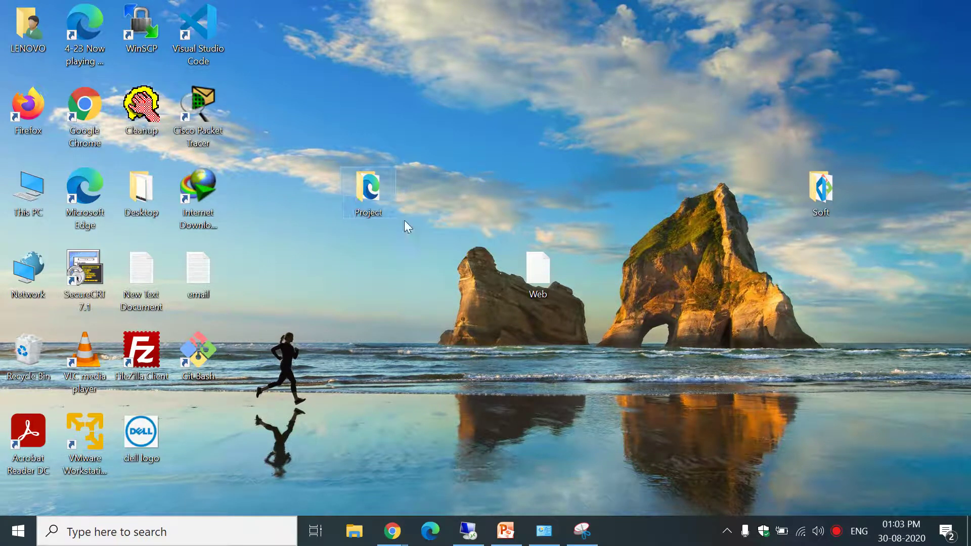
Open the Project folder and look over its images, layout, pages and index items.
{"action": "double_click", "coordinate": [366, 190]}
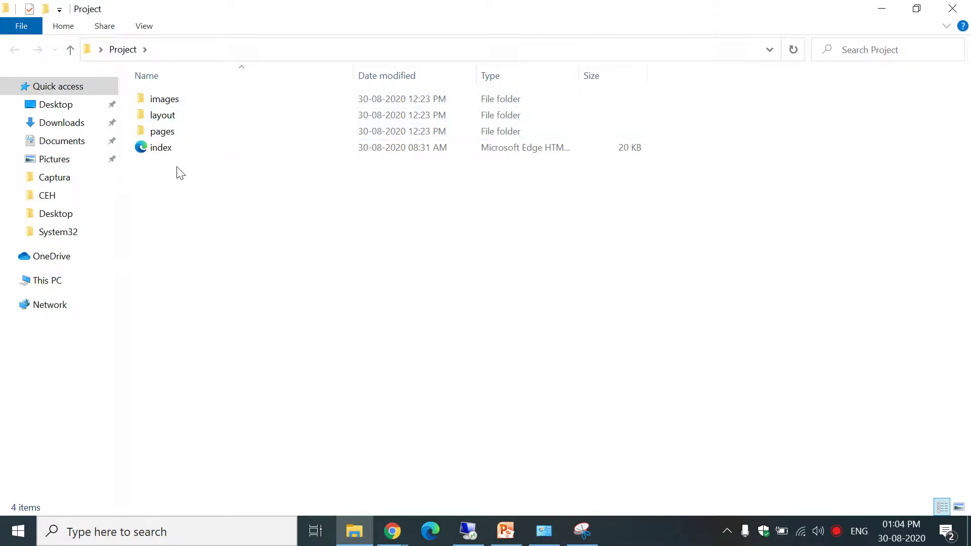
{"action": "left_click", "coordinate": [170, 147]}
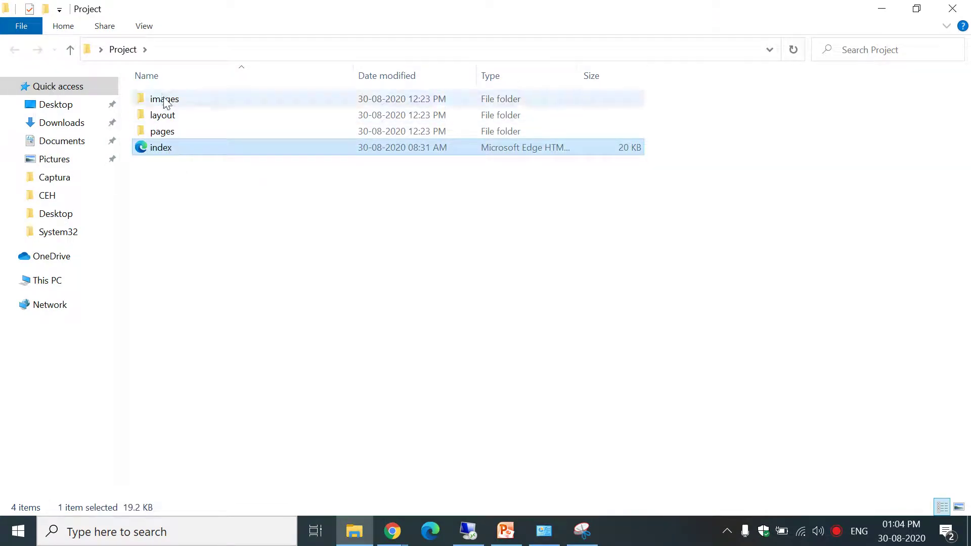
{"action": "left_click", "coordinate": [163, 101]}
{"action": "left_click", "coordinate": [167, 115]}
{"action": "left_click", "coordinate": [163, 133]}
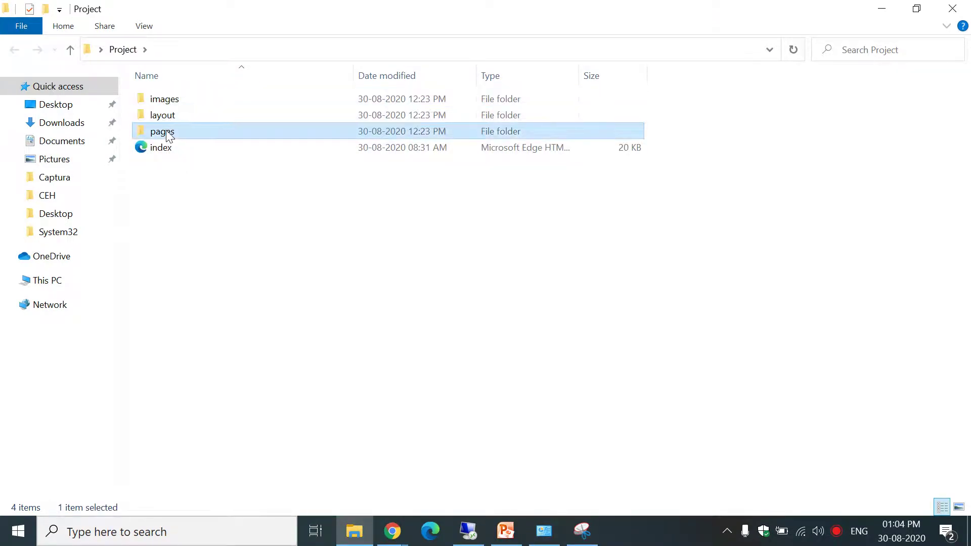
{"action": "left_click", "coordinate": [170, 148]}
Preview index.html in the browser, close the Nekmit page, and return to the desktop.
{"action": "double_click", "coordinate": [223, 153]}
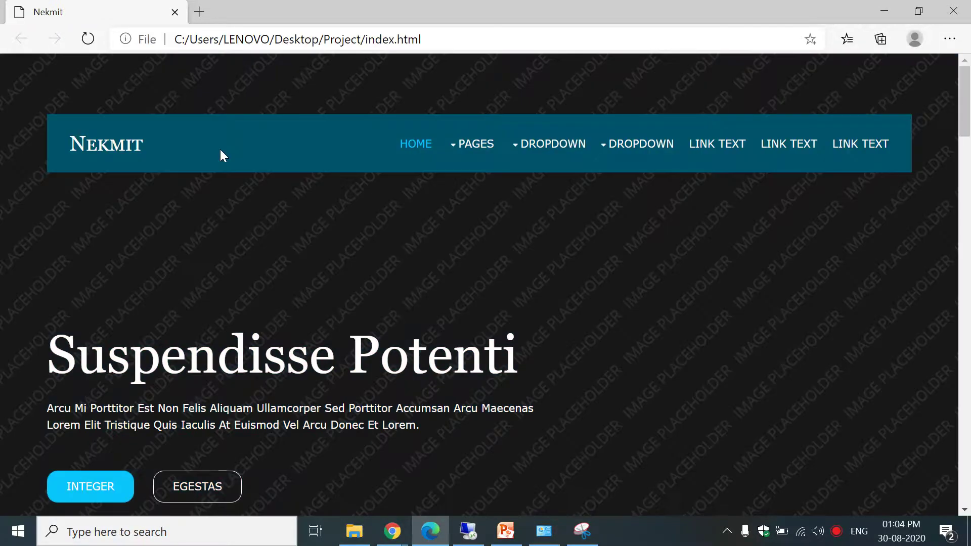
{"action": "left_click_drag", "start_coordinate": [970, 109], "coordinate": [959, 50]}
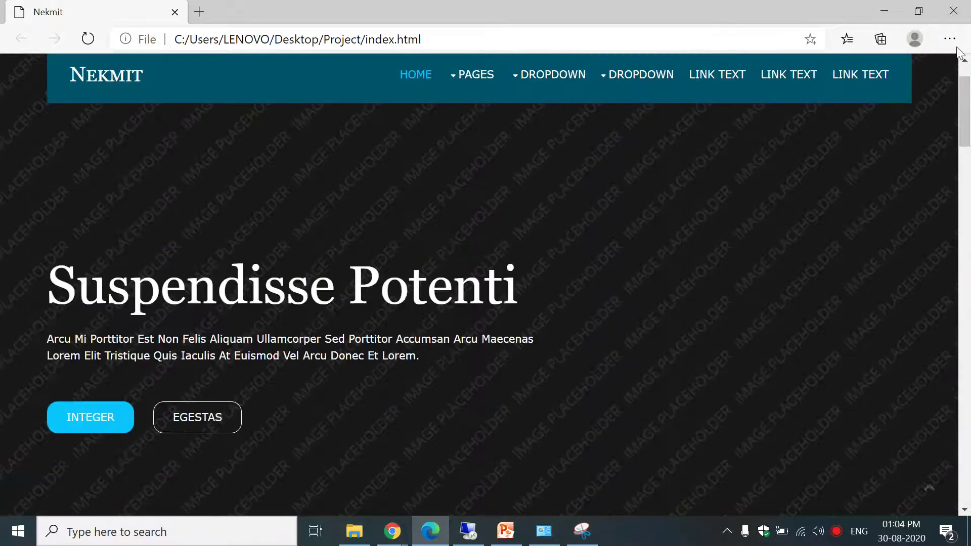
{"action": "left_click", "coordinate": [953, 11]}
{"action": "left_click", "coordinate": [599, 278]}
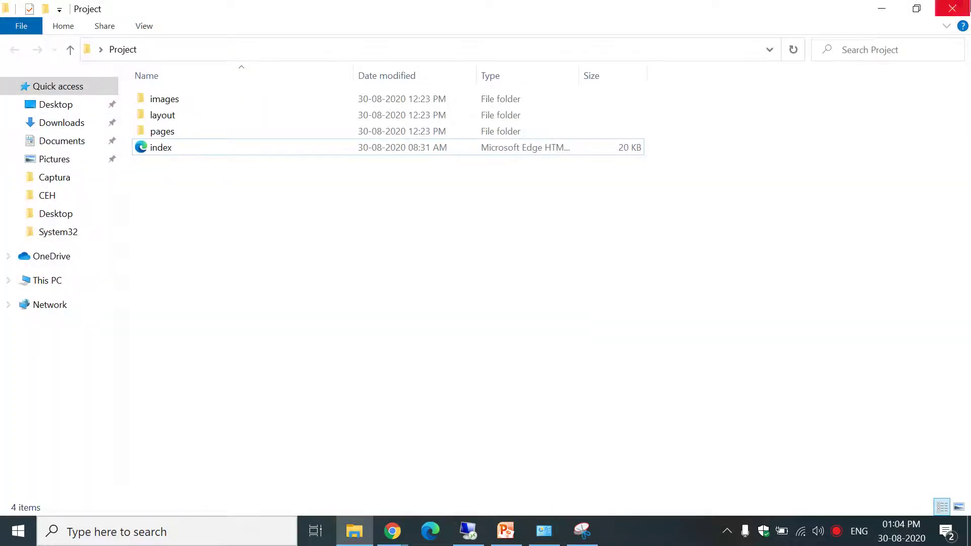
{"action": "key", "text": "super+d"}
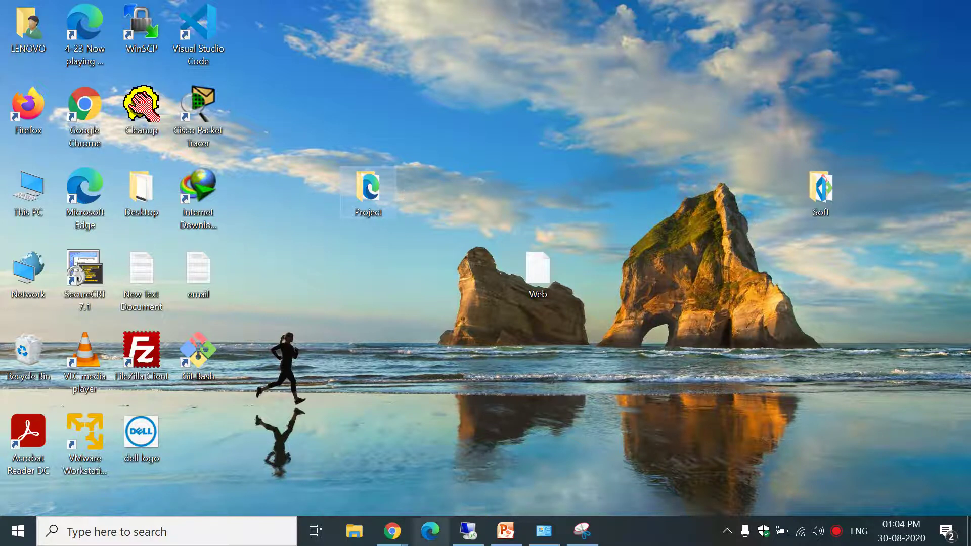
Open the DELL-Designer repository and browse its master branch in the Repository Browser.
{"action": "mouse_move", "coordinate": [392, 531]}
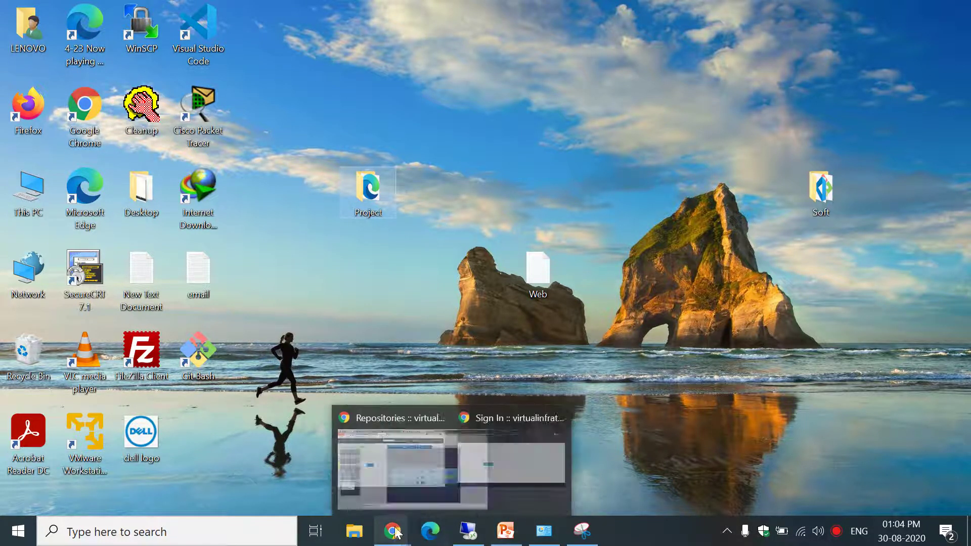
{"action": "left_click", "coordinate": [347, 480]}
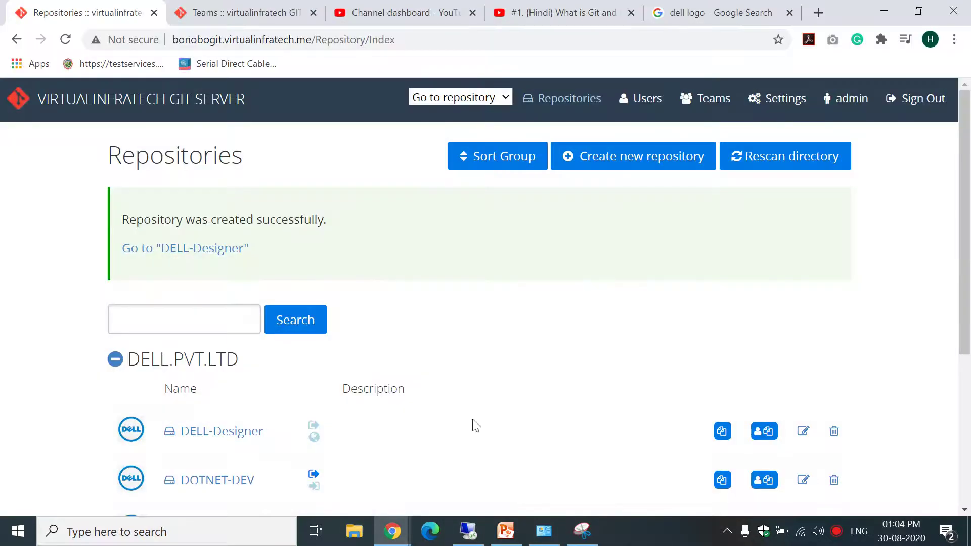
{"action": "scroll", "coordinate": [82, 238], "scroll_direction": "down", "scroll_amount": 5}
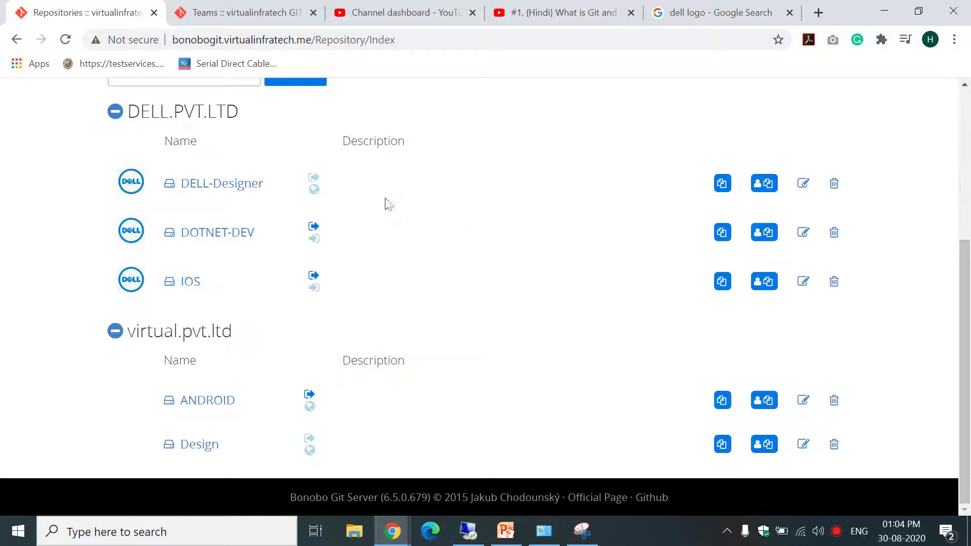
{"action": "left_click", "coordinate": [230, 194]}
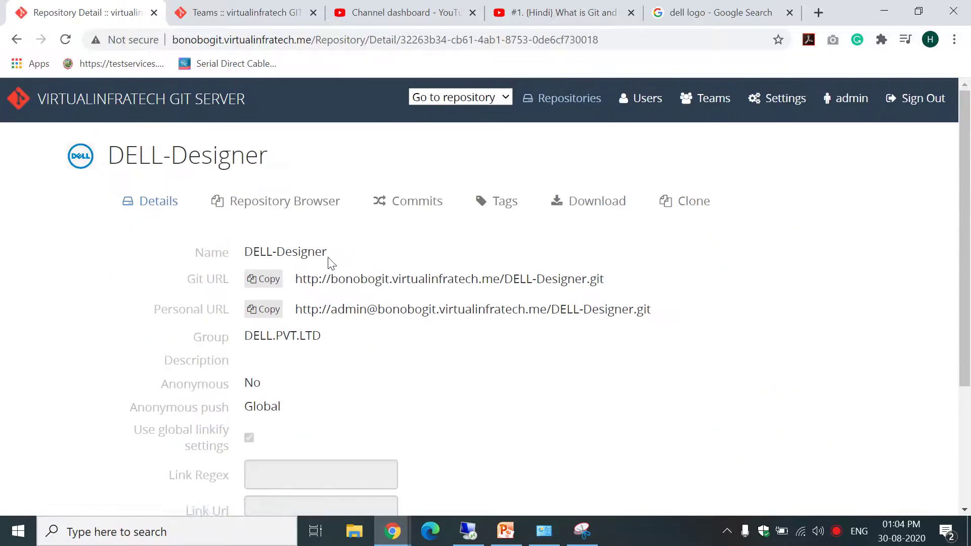
{"action": "left_click", "coordinate": [337, 205]}
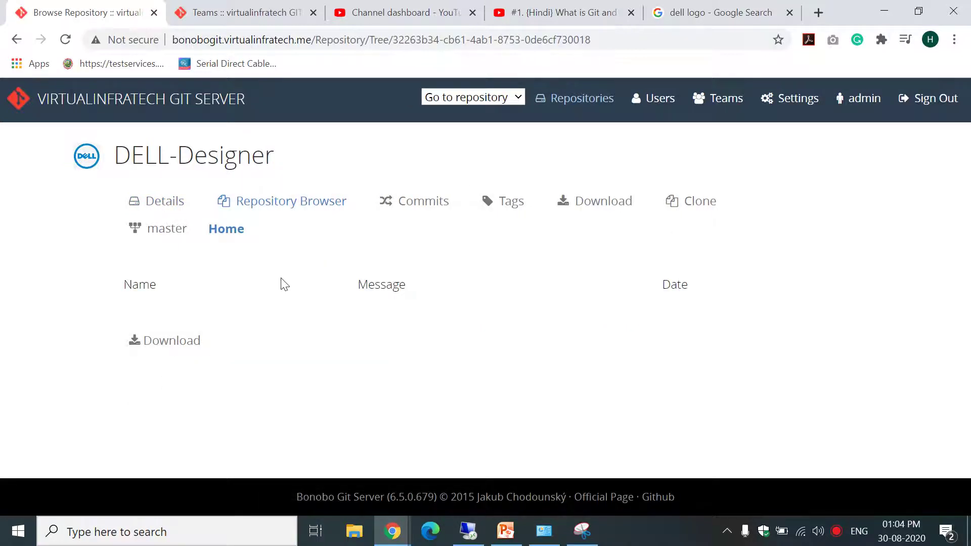
{"action": "left_click", "coordinate": [166, 231]}
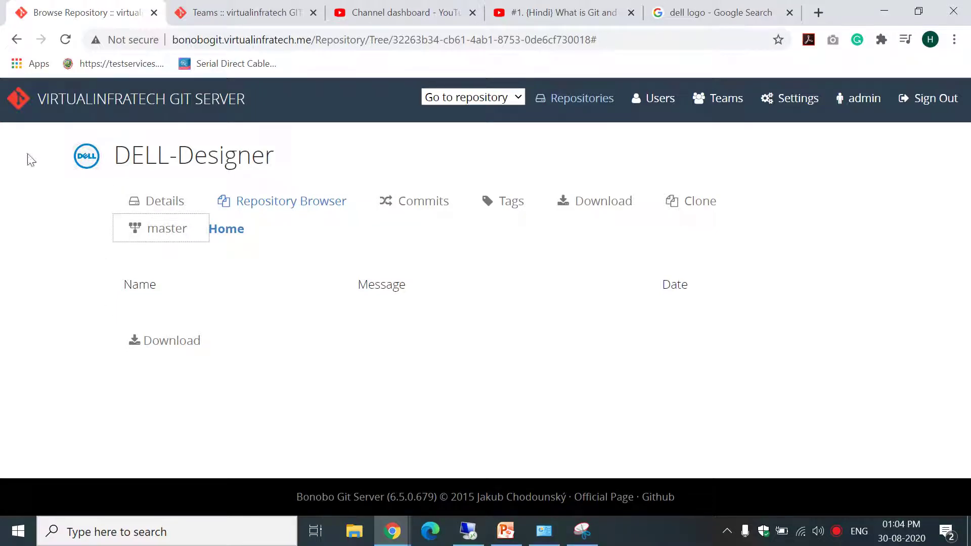
Return to DELL-Designer's details and highlight its Git URL and Personal URL.
{"action": "left_click", "coordinate": [163, 204]}
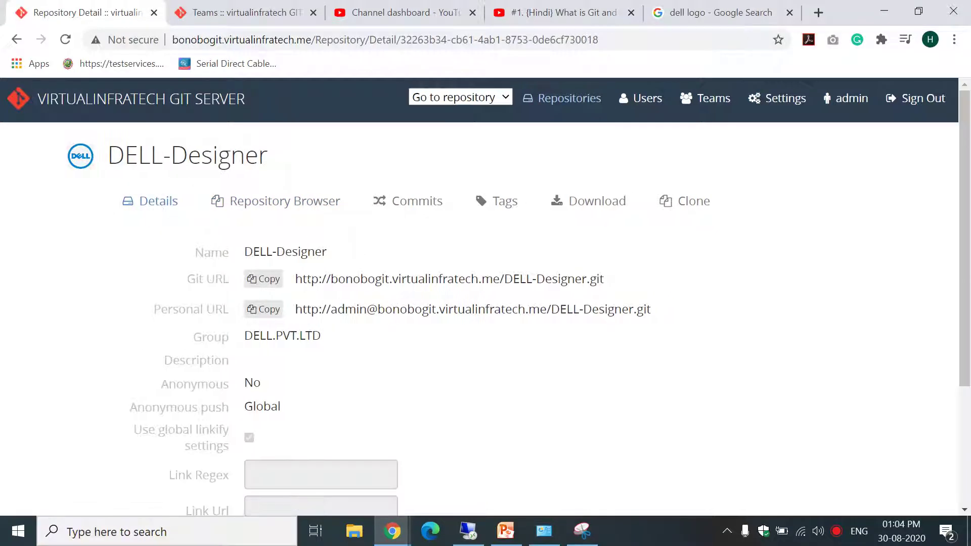
{"action": "left_click_drag", "start_coordinate": [306, 279], "coordinate": [526, 279]}
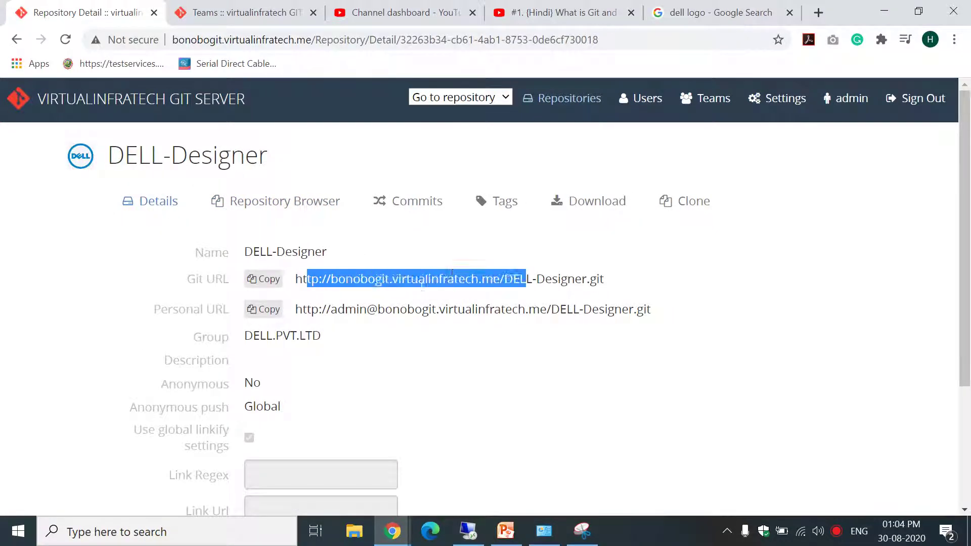
{"action": "left_click_drag", "start_coordinate": [318, 309], "coordinate": [665, 294]}
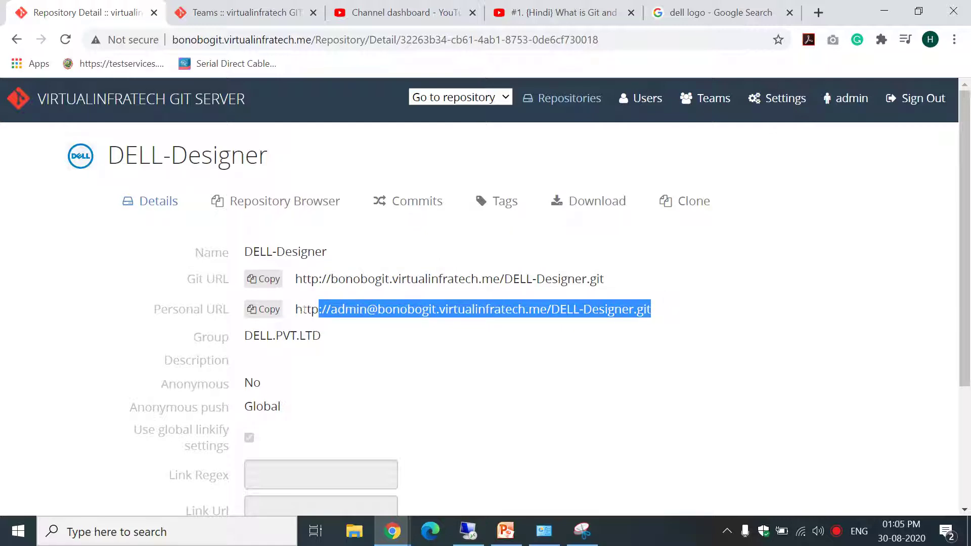
{"action": "left_click_drag", "start_coordinate": [295, 309], "coordinate": [665, 321]}
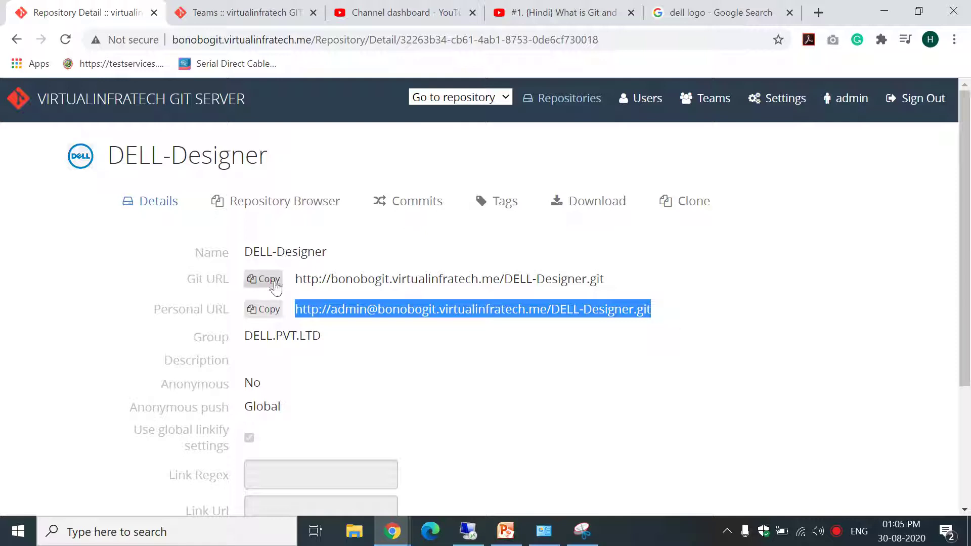
{"action": "left_click_drag", "start_coordinate": [161, 309], "coordinate": [232, 321]}
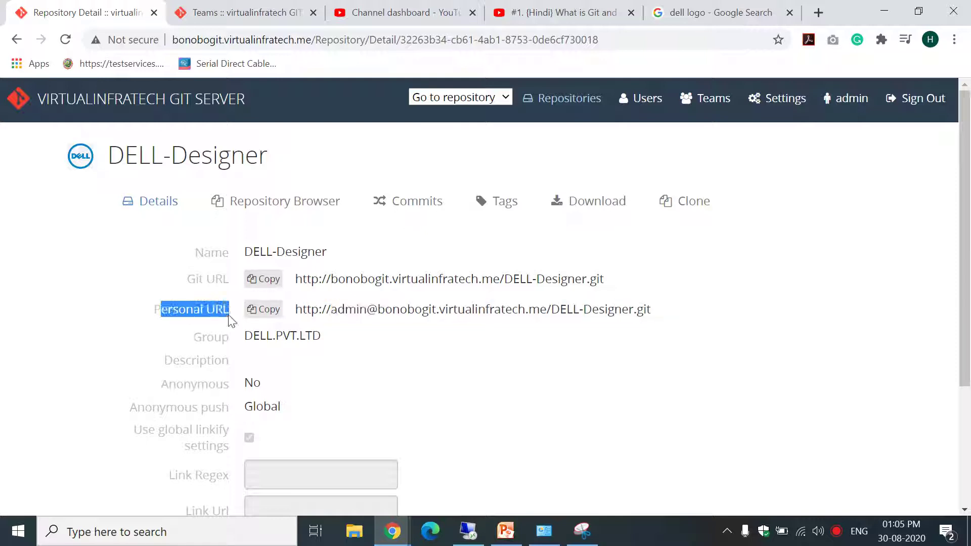
Launch Visual Studio Code from a Start search for 'visu', then minimise it.
{"action": "left_click", "coordinate": [17, 530]}
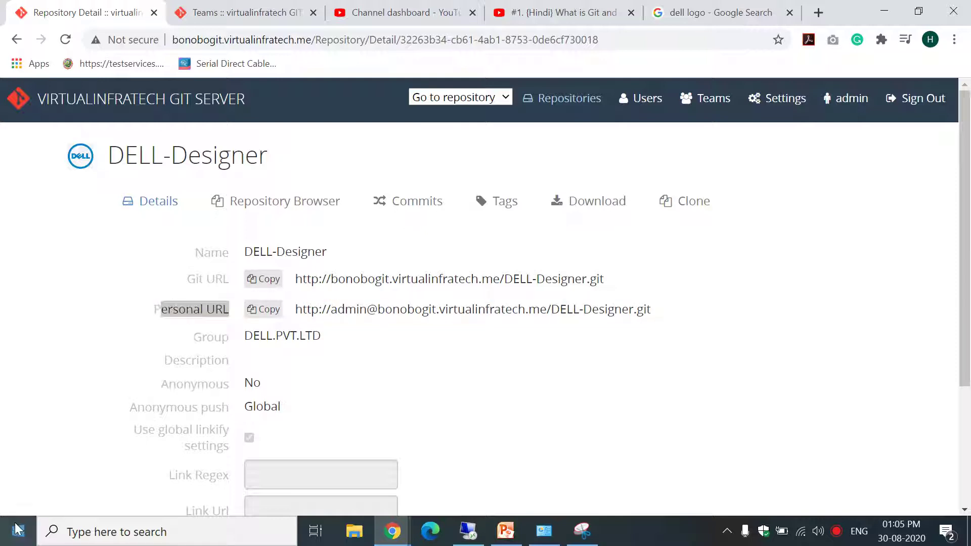
{"action": "type", "text": "visu"}
{"action": "left_click", "coordinate": [183, 135]}
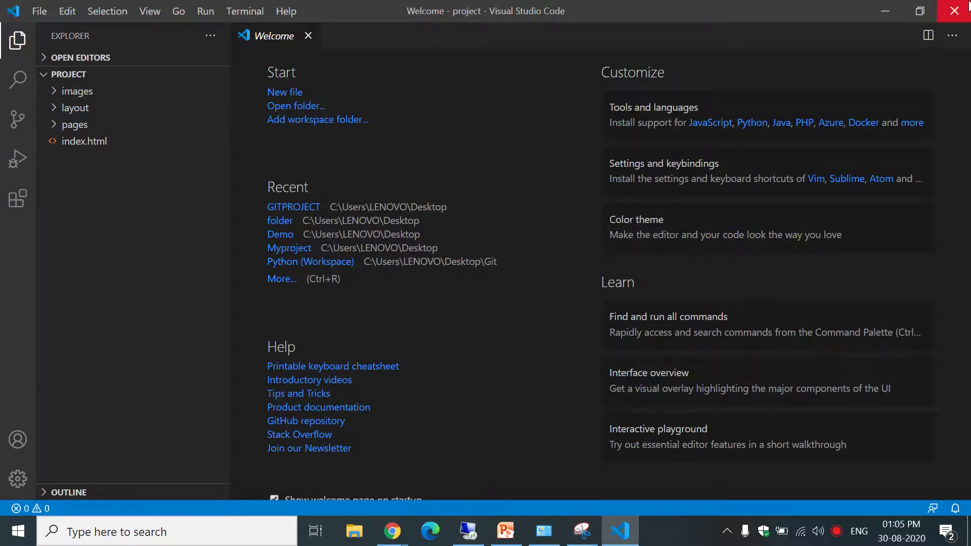
{"action": "left_click", "coordinate": [884, 11]}
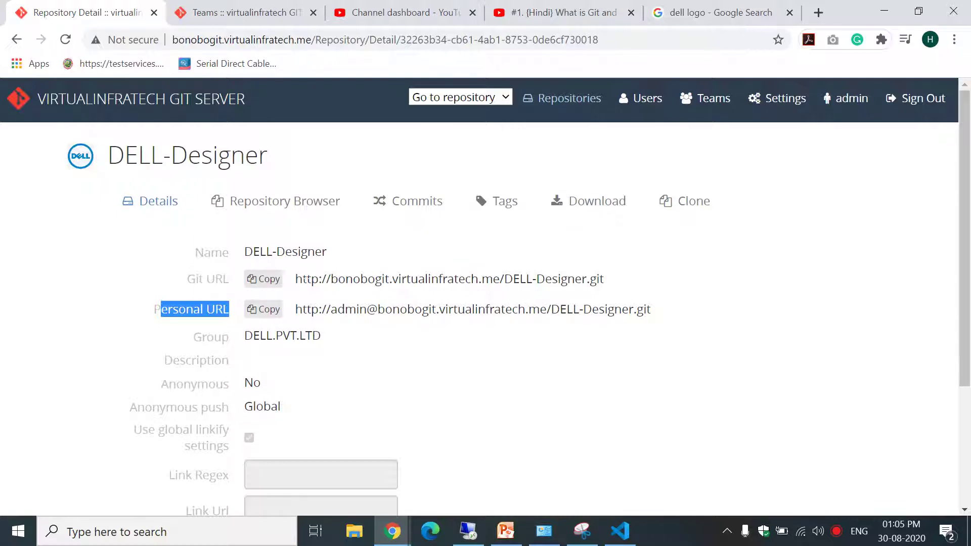
{"action": "left_click_drag", "start_coordinate": [301, 279], "coordinate": [626, 279]}
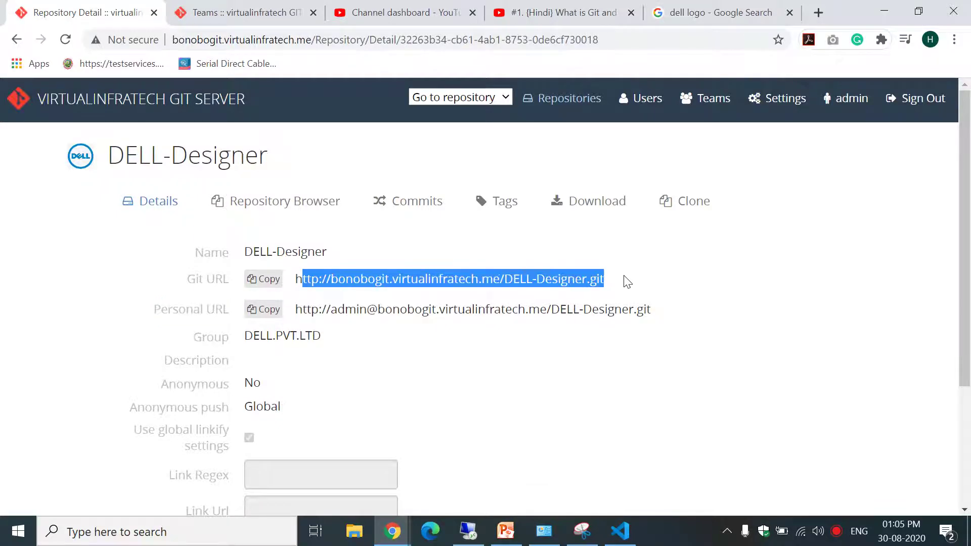
{"action": "scroll", "coordinate": [485, 298], "scroll_direction": "down", "scroll_amount": 3}
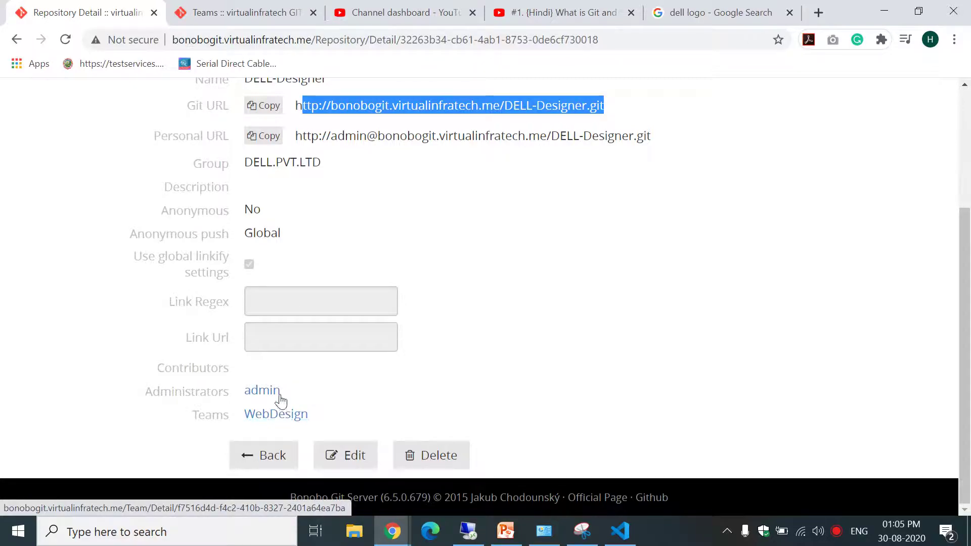
{"action": "left_click", "coordinate": [271, 412]}
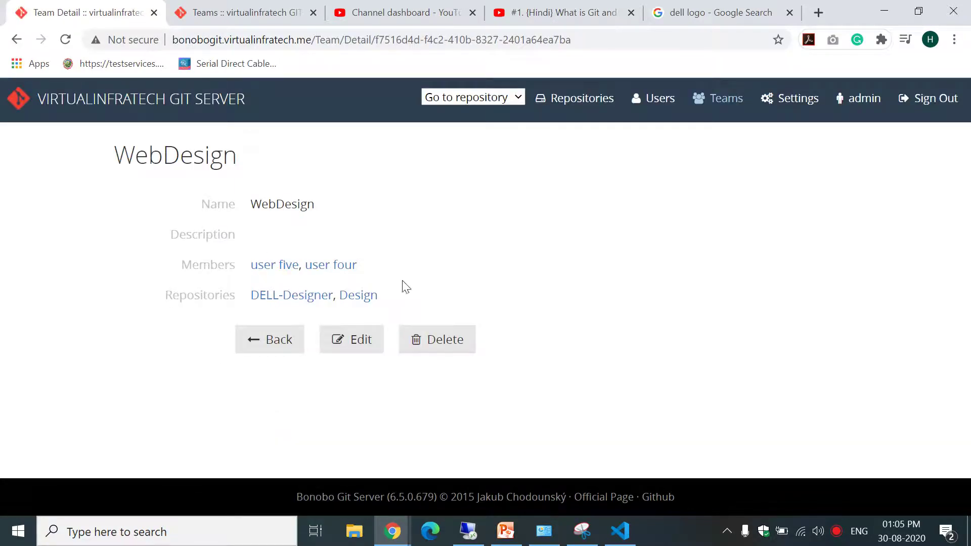
{"action": "left_click", "coordinate": [16, 40]}
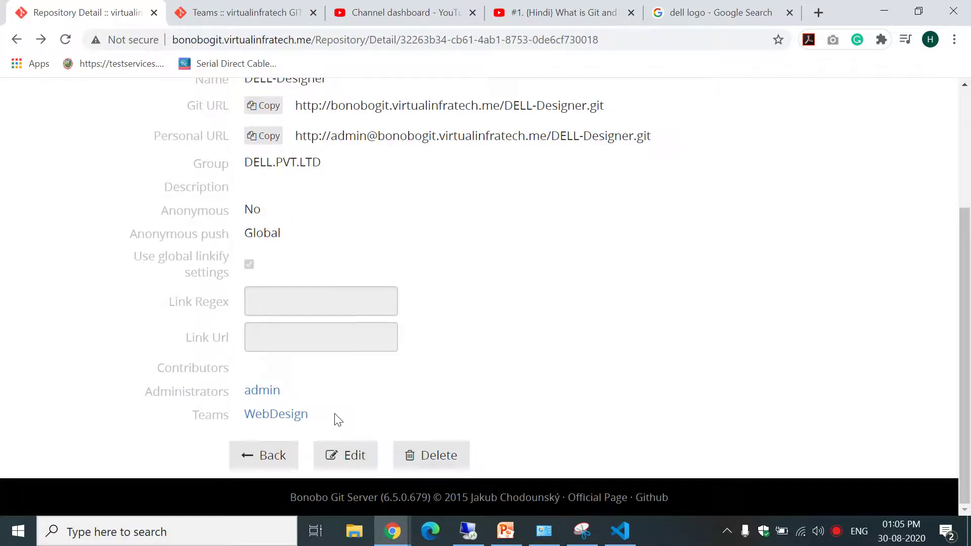
{"action": "left_click_drag", "start_coordinate": [966, 304], "coordinate": [947, 156]}
{"action": "left_click_drag", "start_coordinate": [296, 278], "coordinate": [636, 287]}
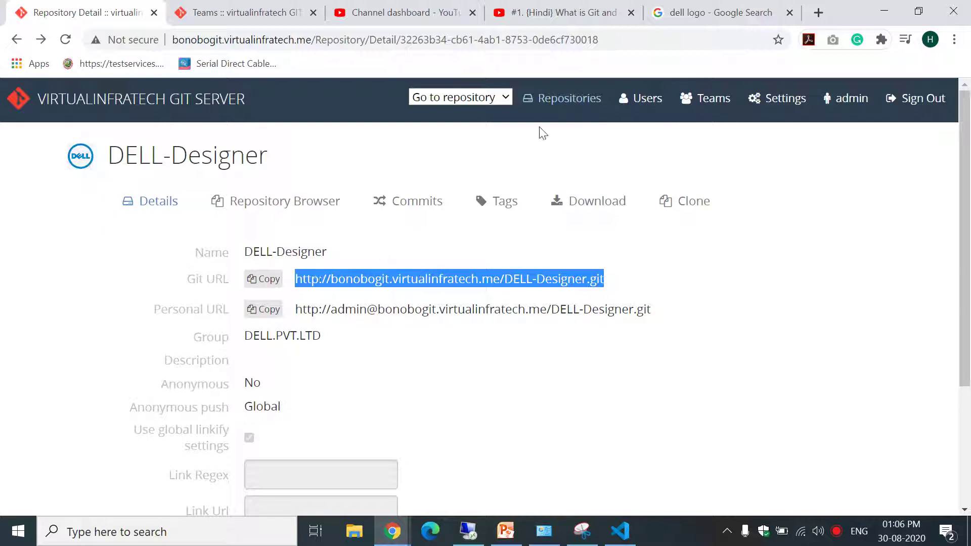
Revisit the DELL-Designer and DOTNET-DEV repository details from the repositories list.
{"action": "left_click", "coordinate": [578, 101]}
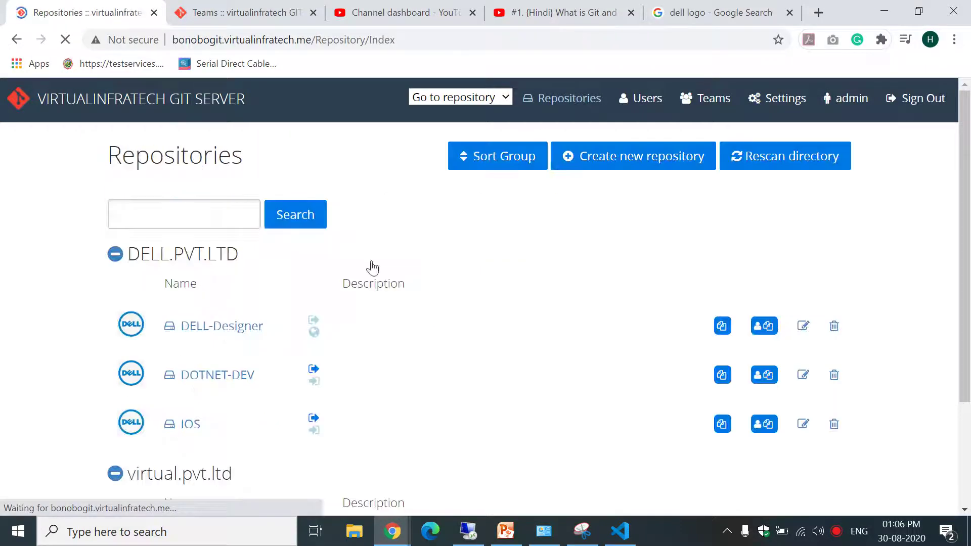
{"action": "left_click", "coordinate": [225, 330]}
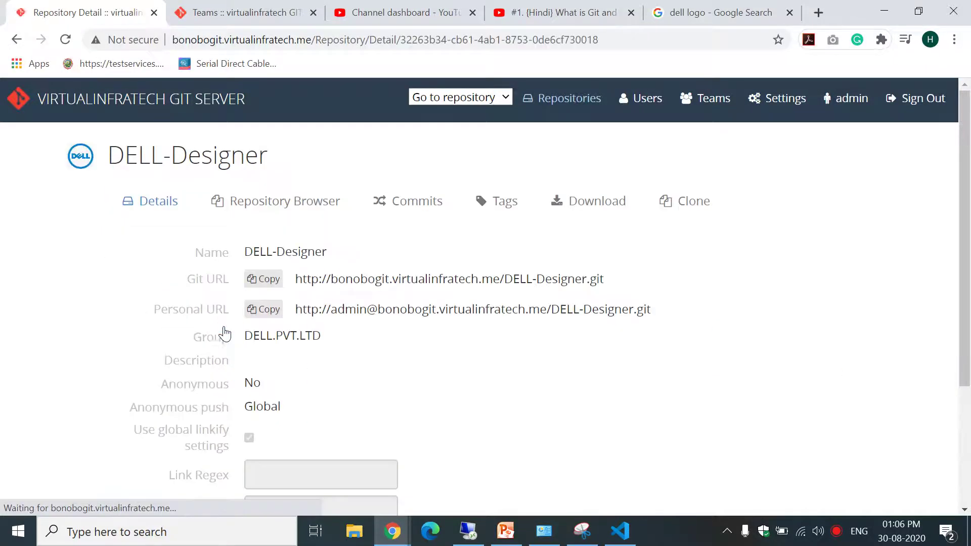
{"action": "left_click", "coordinate": [559, 101]}
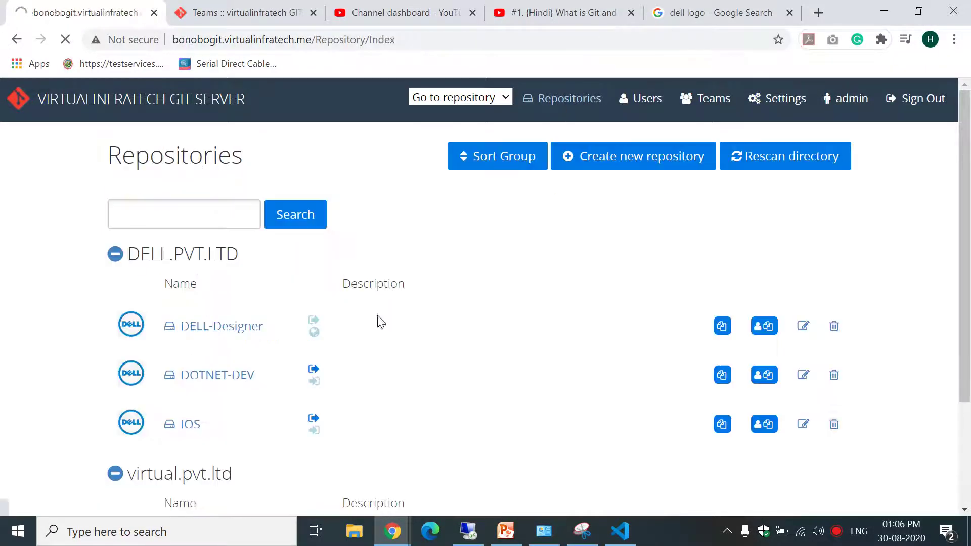
{"action": "left_click", "coordinate": [214, 377]}
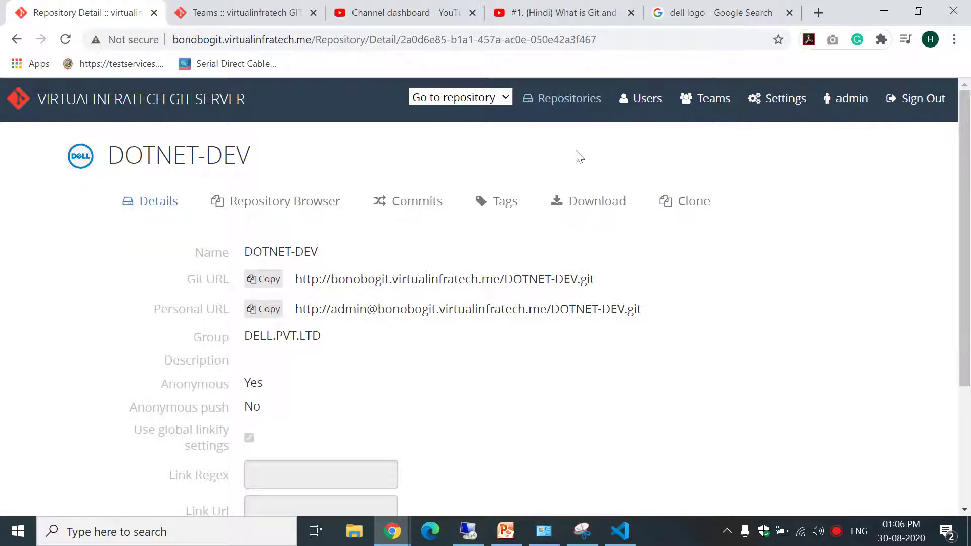
Open the IOS repository details and check its IOS team page.
{"action": "left_click", "coordinate": [559, 99]}
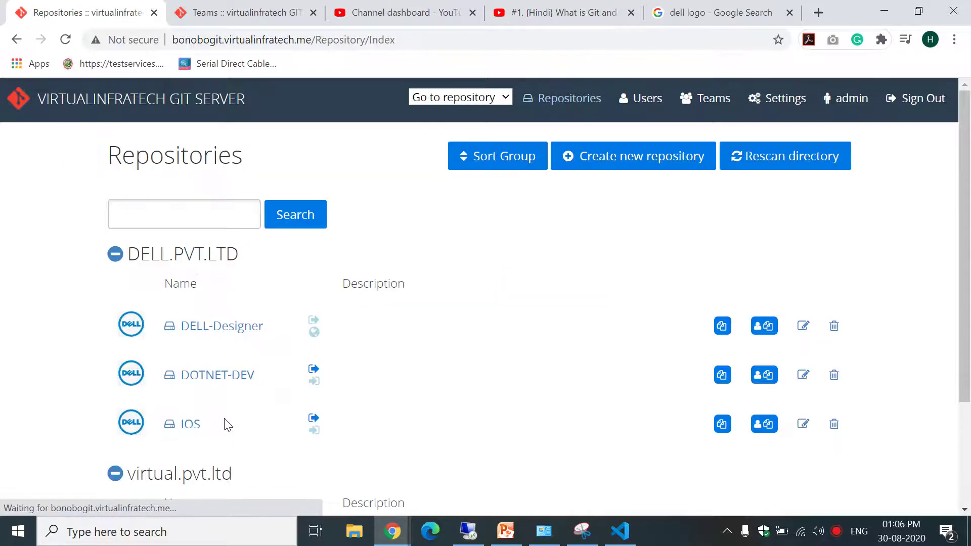
{"action": "left_click", "coordinate": [188, 427]}
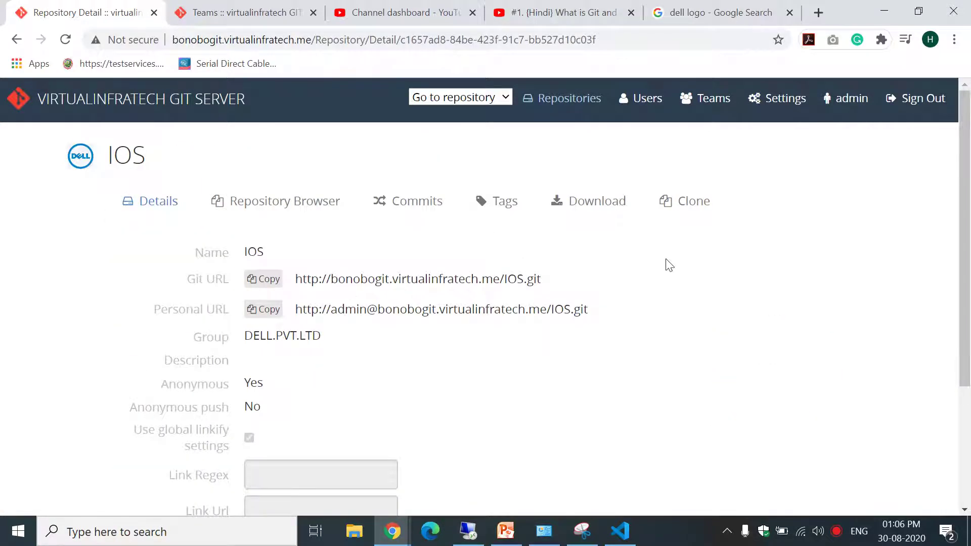
{"action": "scroll", "coordinate": [483, 419], "scroll_direction": "down", "scroll_amount": 3}
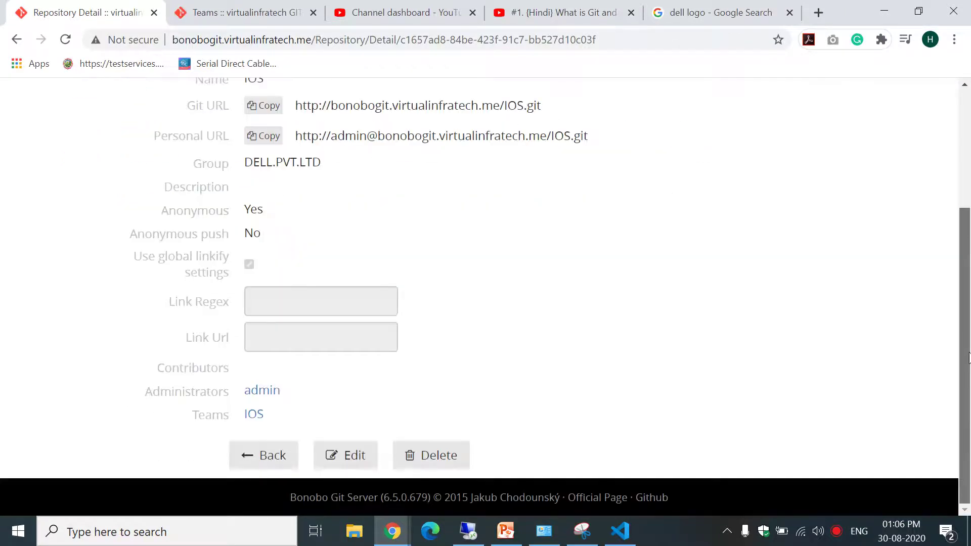
{"action": "left_click", "coordinate": [254, 413]}
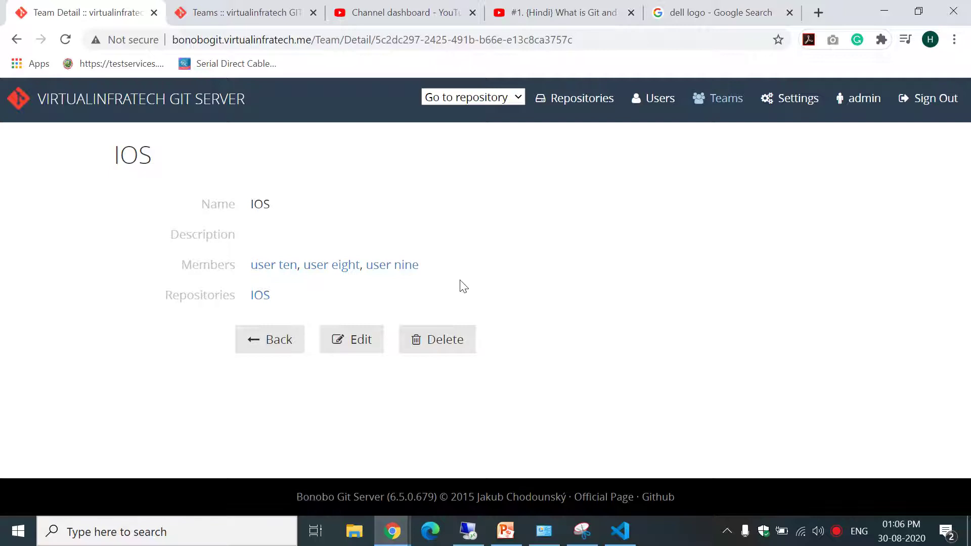
{"action": "left_click", "coordinate": [16, 40]}
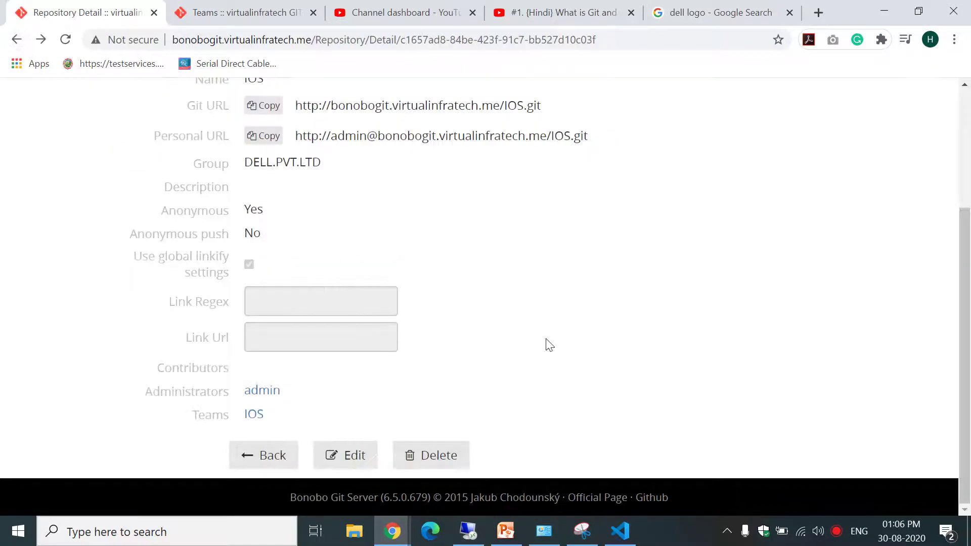
Highlight the IOS Personal URL, reload the page, and go to the Repositories list.
{"action": "left_click_drag", "start_coordinate": [969, 316], "coordinate": [969, 235]}
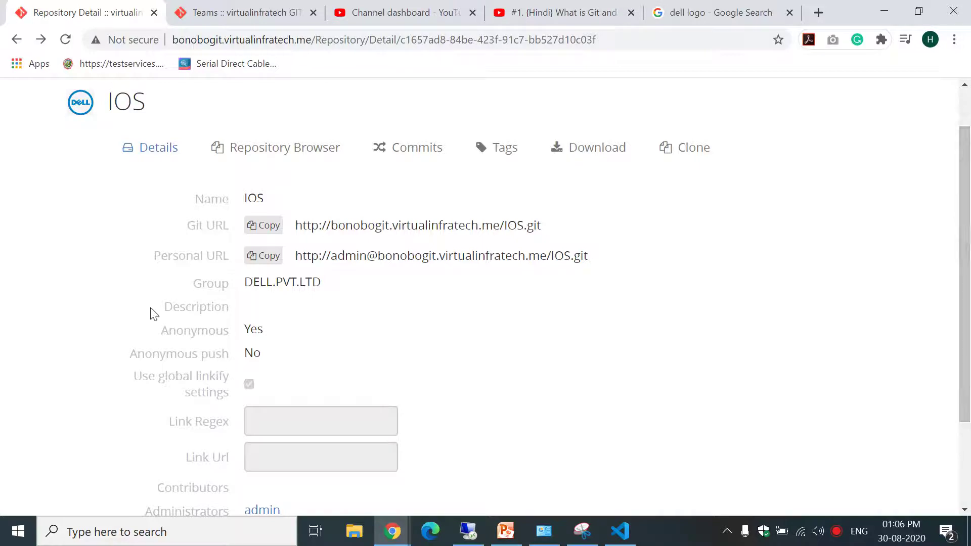
{"action": "left_click_drag", "start_coordinate": [150, 255], "coordinate": [208, 255]}
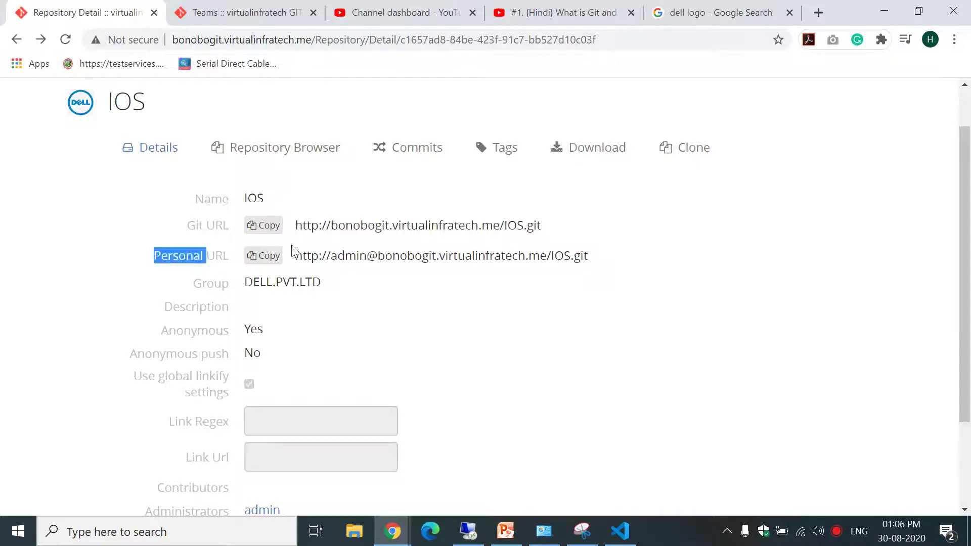
{"action": "left_click_drag", "start_coordinate": [301, 255], "coordinate": [359, 255]}
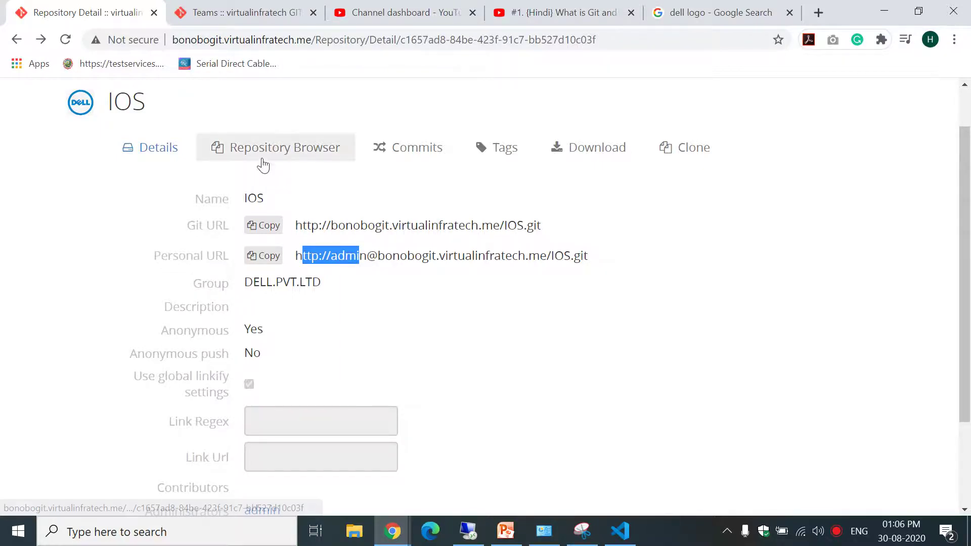
{"action": "left_click", "coordinate": [166, 154]}
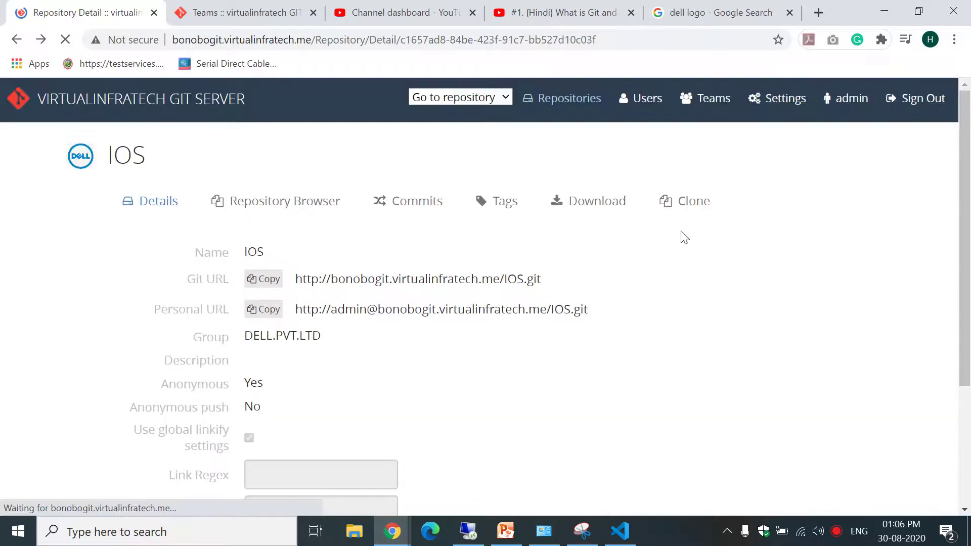
{"action": "left_click", "coordinate": [568, 97]}
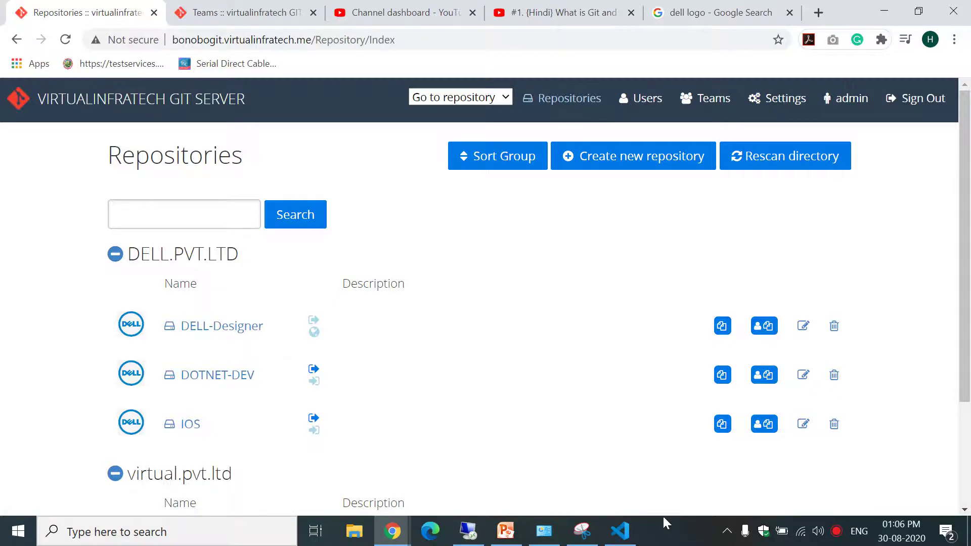
{"action": "left_click", "coordinate": [620, 531]}
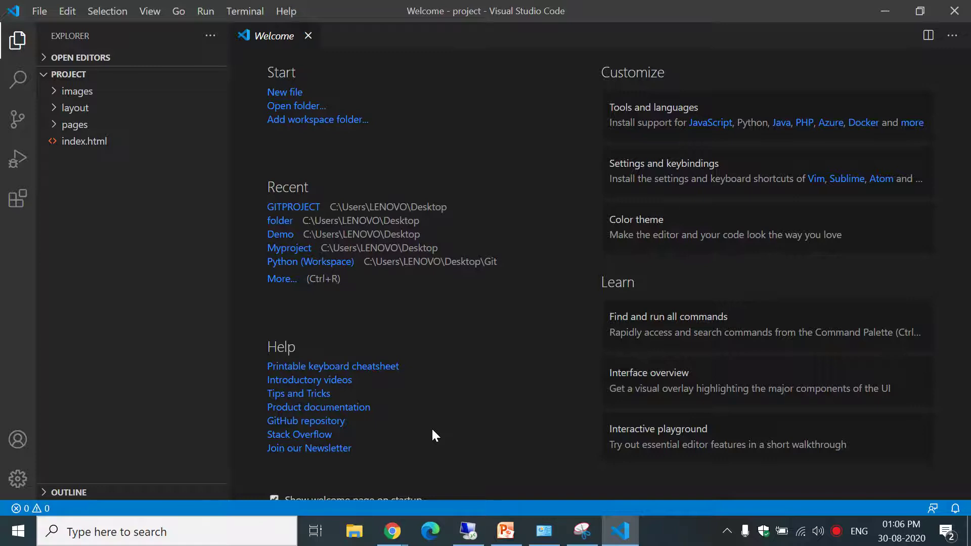
{"action": "left_click", "coordinate": [884, 11]}
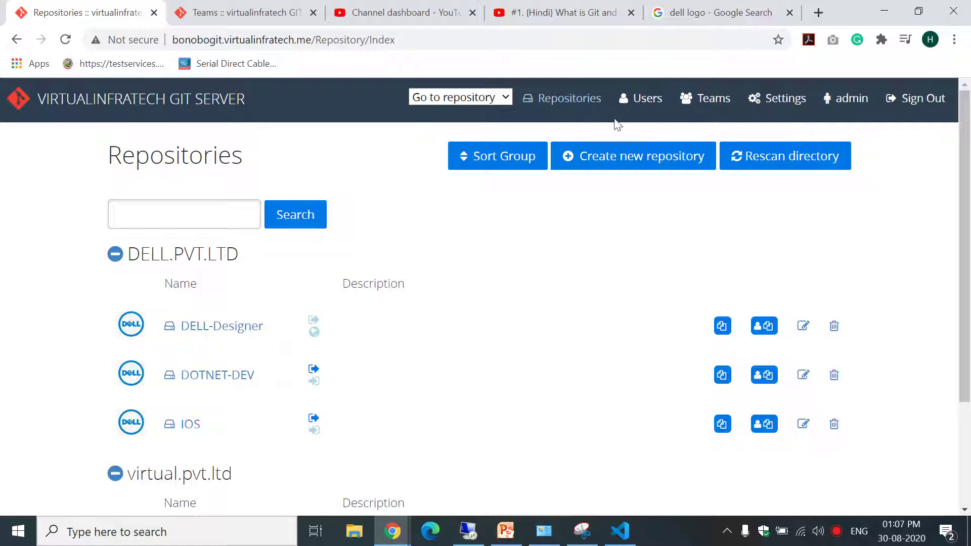
Open DELL-Designer's details, highlight its Personal URL, and view the WebDesign team page.
{"action": "scroll", "coordinate": [907, 216], "scroll_direction": "down", "scroll_amount": 2}
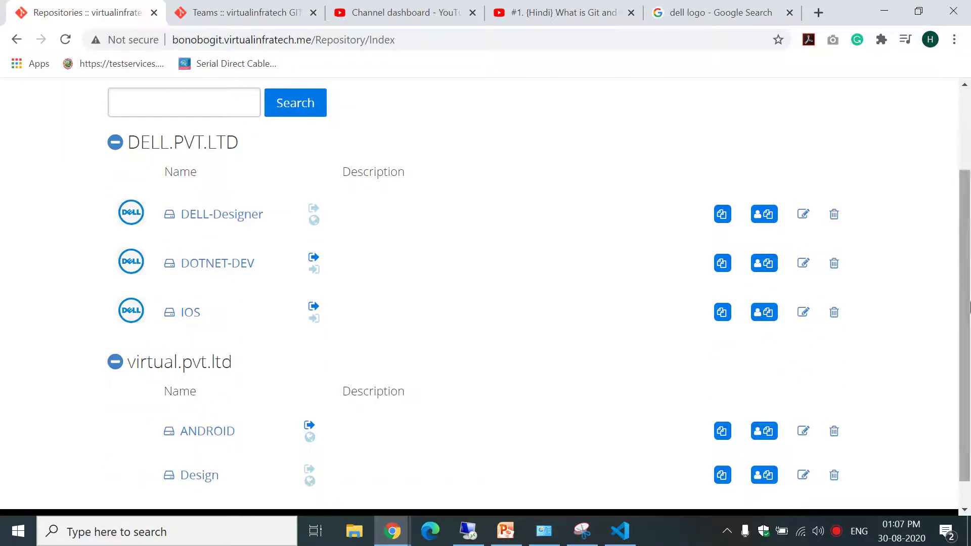
{"action": "left_click_drag", "start_coordinate": [969, 305], "coordinate": [970, 334]}
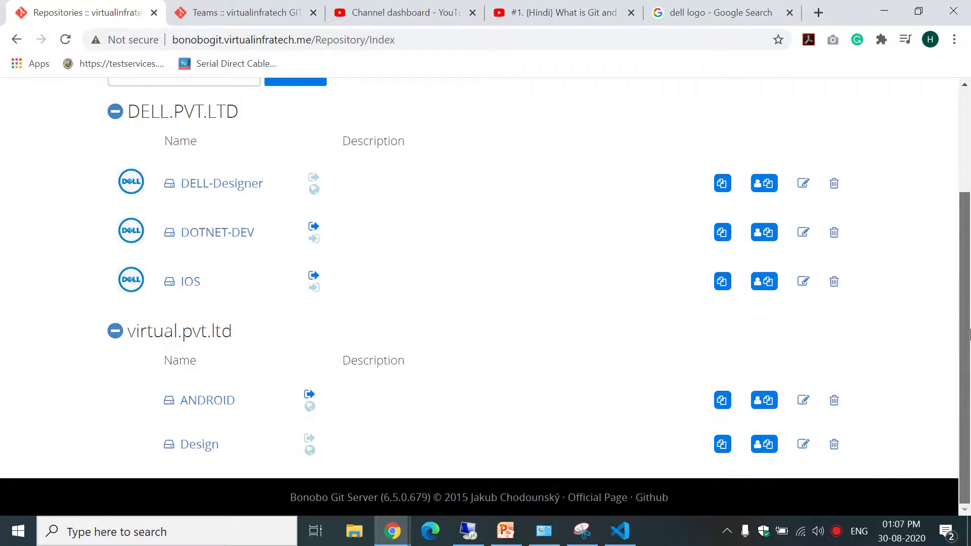
{"action": "left_click_drag", "start_coordinate": [970, 331], "coordinate": [918, 167]}
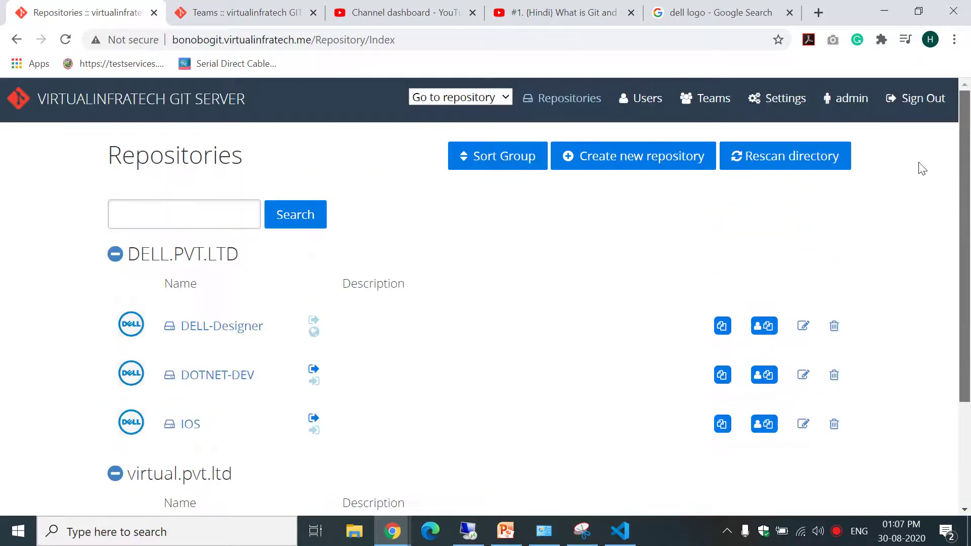
{"action": "left_click", "coordinate": [212, 326]}
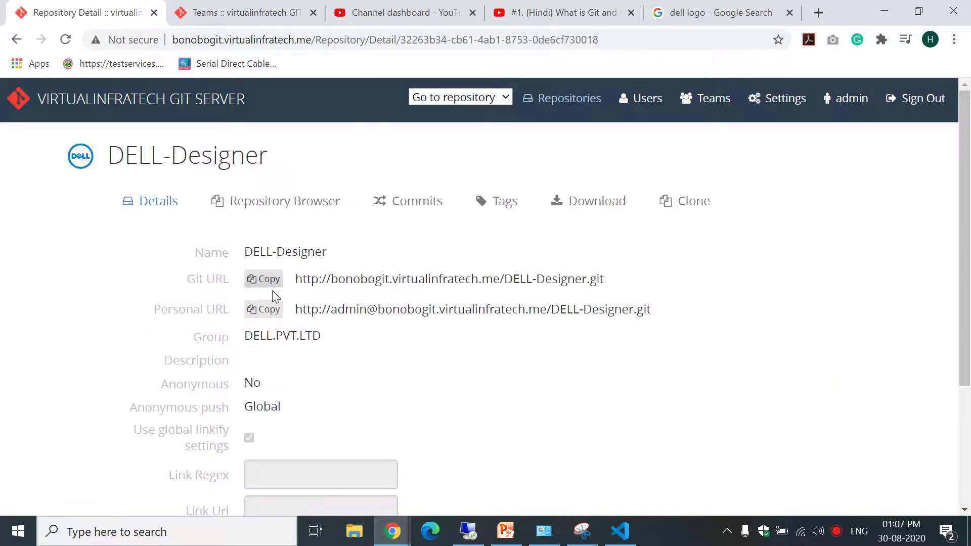
{"action": "left_click_drag", "start_coordinate": [296, 309], "coordinate": [661, 302]}
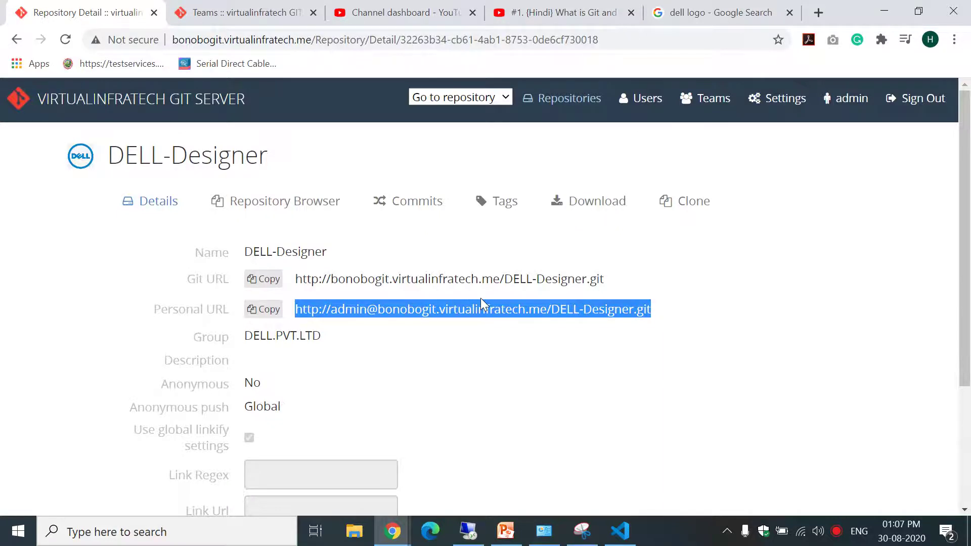
{"action": "left_click_drag", "start_coordinate": [964, 248], "coordinate": [964, 366]}
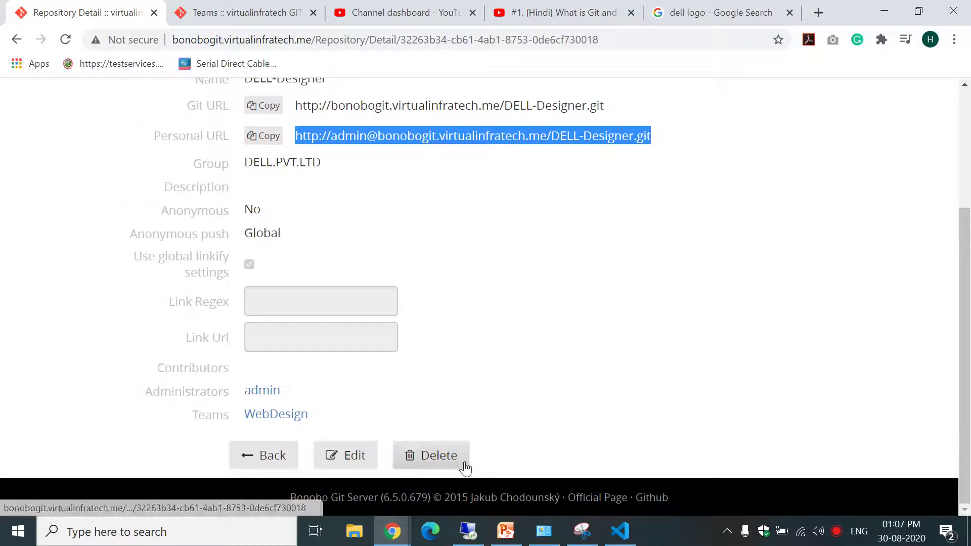
{"action": "left_click", "coordinate": [275, 416]}
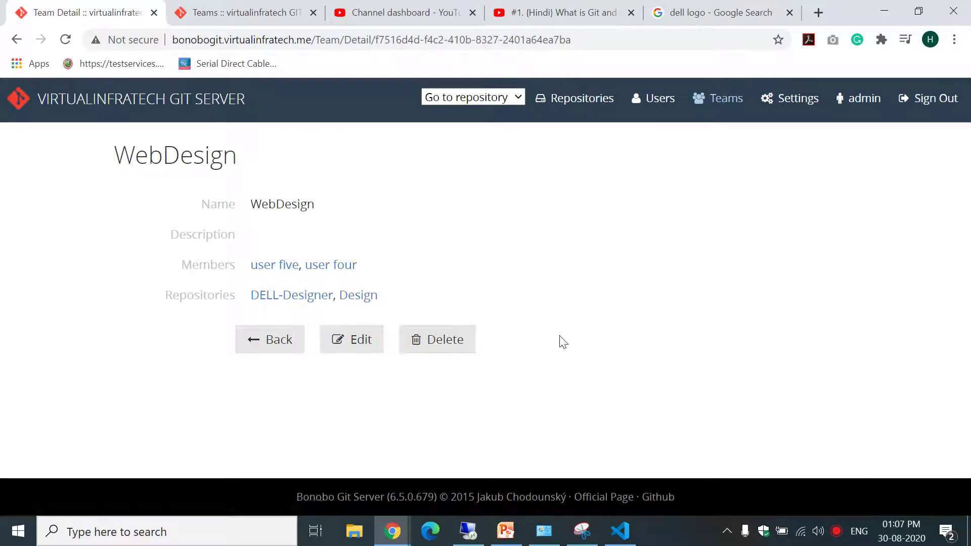
{"action": "left_click", "coordinate": [16, 40]}
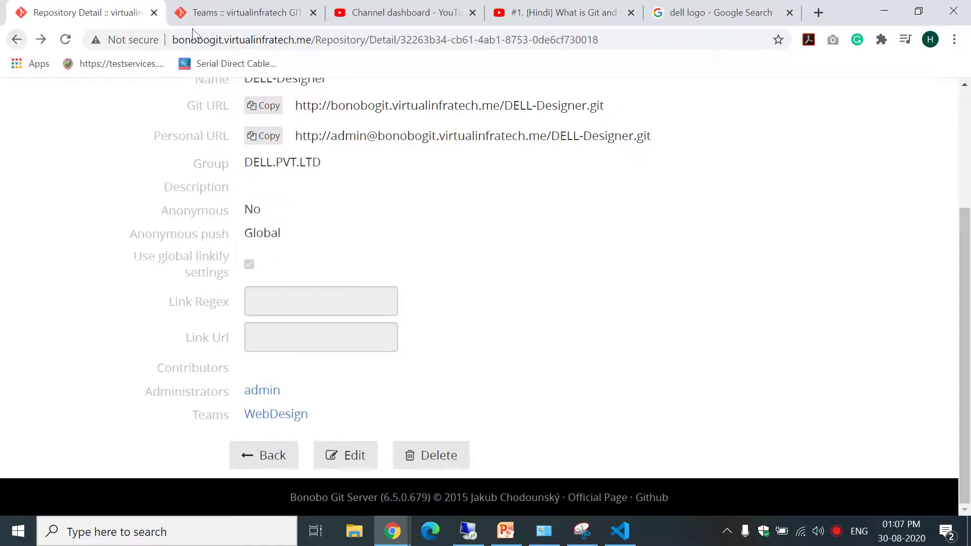
Highlight DELL-Designer's Personal URL together with its DELL.PVT.LTD group.
{"action": "left_click_drag", "start_coordinate": [295, 136], "coordinate": [686, 140]}
{"action": "left_click", "coordinate": [687, 140]}
{"action": "left_click_drag", "start_coordinate": [293, 135], "coordinate": [742, 156]}
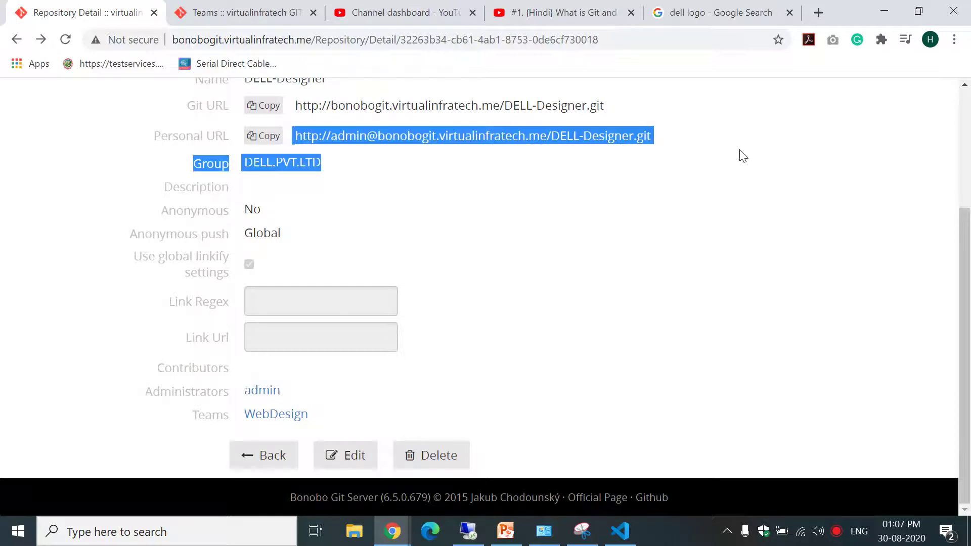
{"action": "left_click_drag", "start_coordinate": [968, 332], "coordinate": [969, 331]}
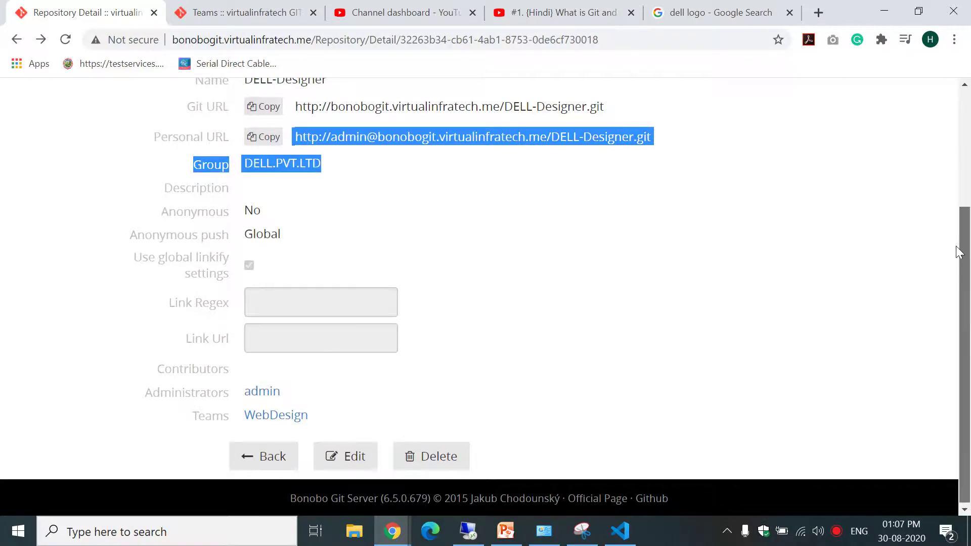
{"action": "scroll", "coordinate": [959, 252], "scroll_direction": "up", "scroll_amount": 3}
Return to the repositories list and reopen DELL-Designer's detail page.
{"action": "left_click", "coordinate": [562, 98]}
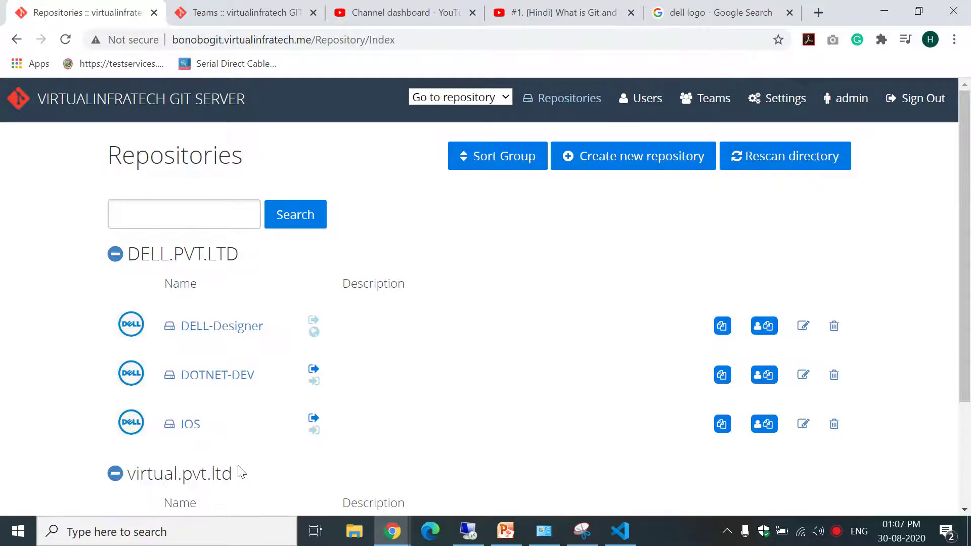
{"action": "mouse_move", "coordinate": [968, 218]}
{"action": "left_mouse_down"}
{"action": "mouse_move", "coordinate": [968, 320]}
{"action": "mouse_move", "coordinate": [967, 212]}
{"action": "left_mouse_up"}
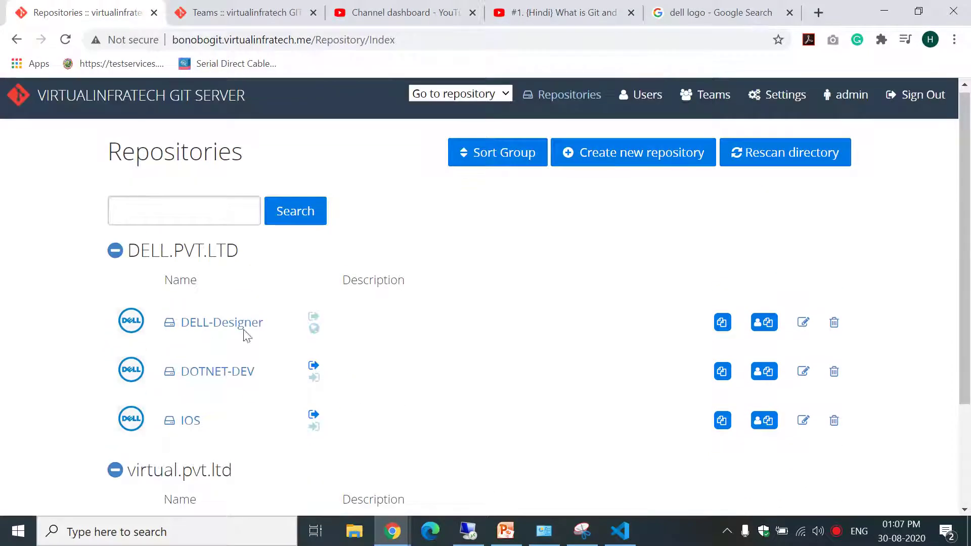
{"action": "left_click", "coordinate": [226, 333]}
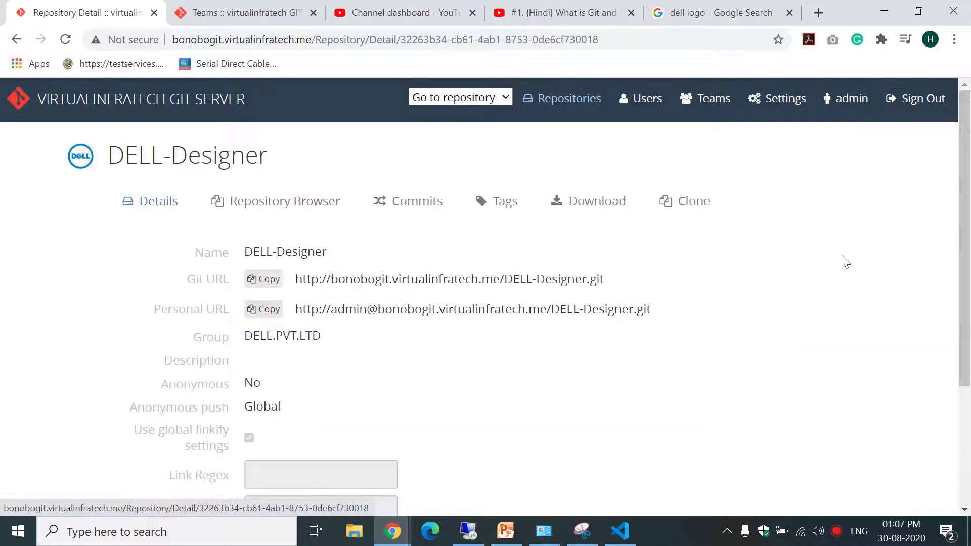
{"action": "left_click_drag", "start_coordinate": [968, 217], "coordinate": [968, 335]}
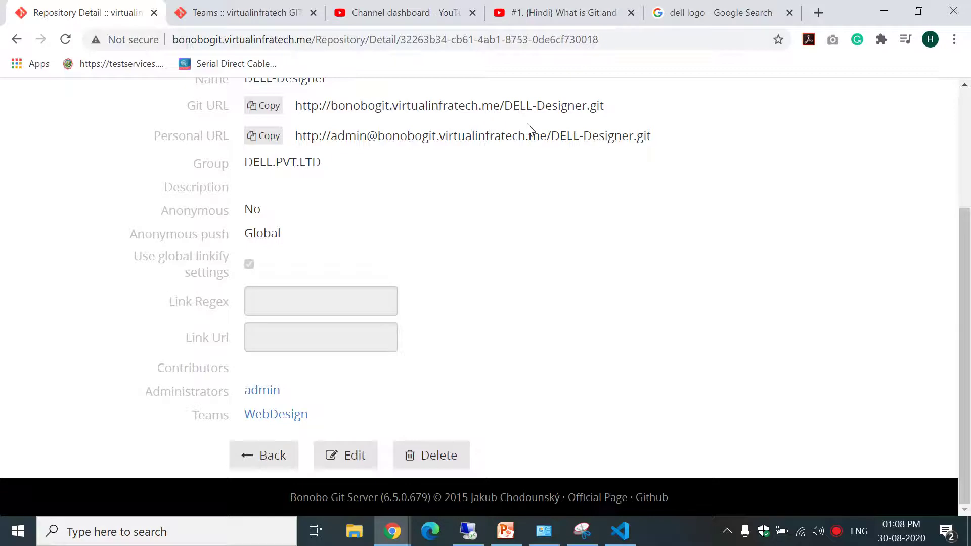
Highlight the DELL-Designer repository's personal URL and Git URL.
{"action": "left_click_drag", "start_coordinate": [292, 135], "coordinate": [674, 140]}
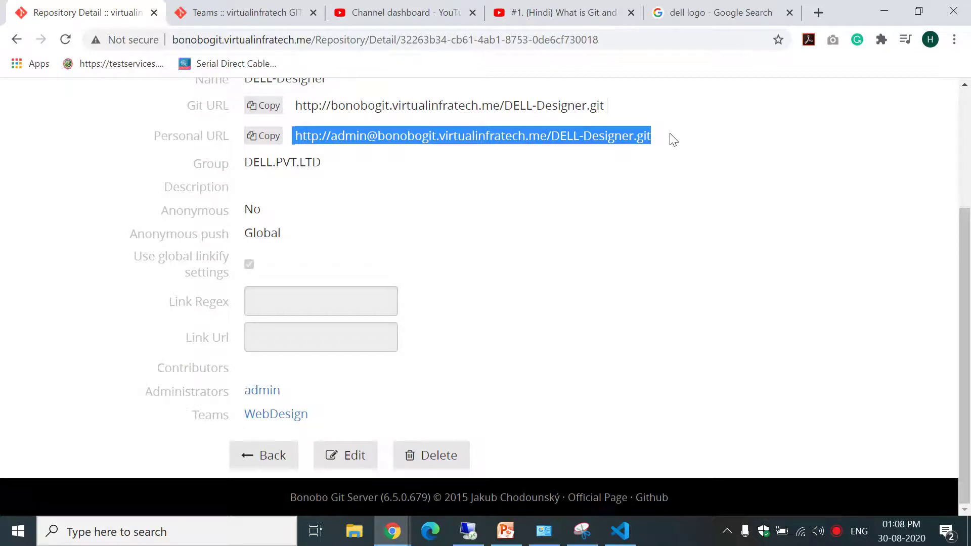
{"action": "left_click_drag", "start_coordinate": [297, 105], "coordinate": [609, 113]}
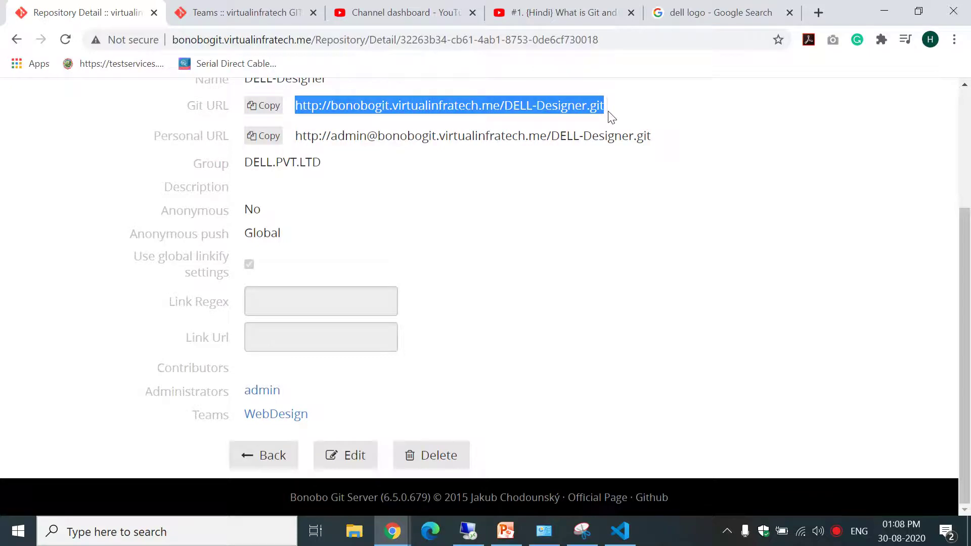
{"action": "left_click_drag", "start_coordinate": [968, 264], "coordinate": [968, 133]}
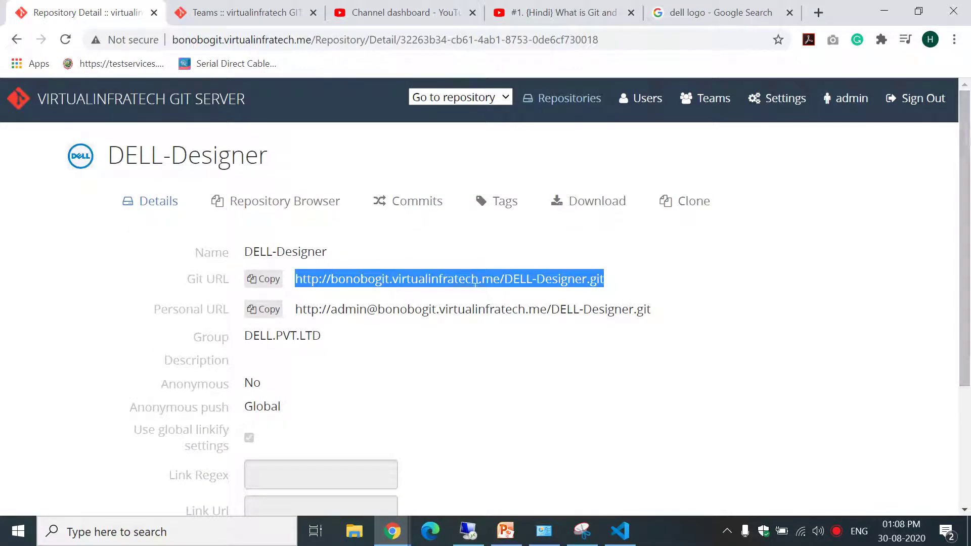
{"action": "left_click", "coordinate": [344, 309]}
{"action": "left_click_drag", "start_coordinate": [337, 309], "coordinate": [492, 309]}
{"action": "left_click_drag", "start_coordinate": [309, 278], "coordinate": [575, 279]}
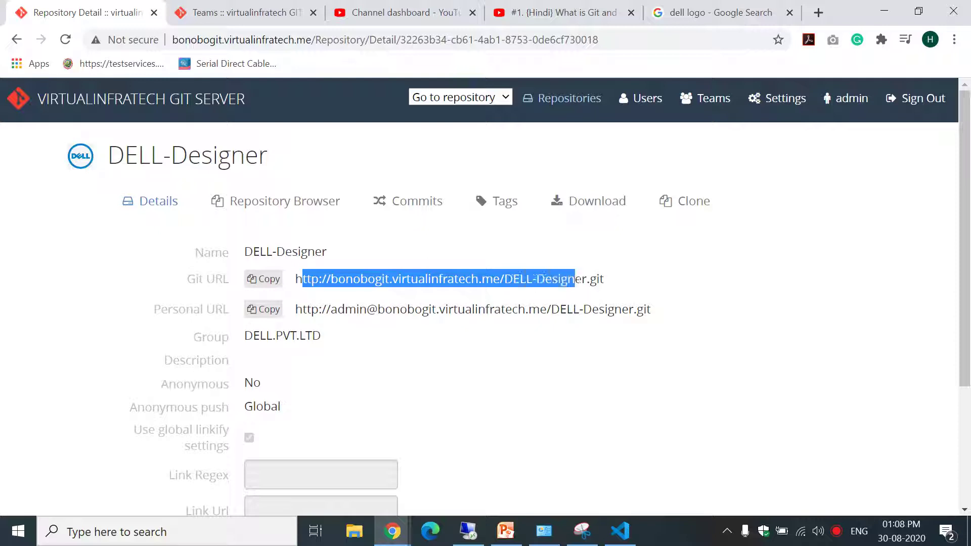
Open the WebDesign team listed under Teams on the DELL-Designer page.
{"action": "left_click", "coordinate": [664, 287]}
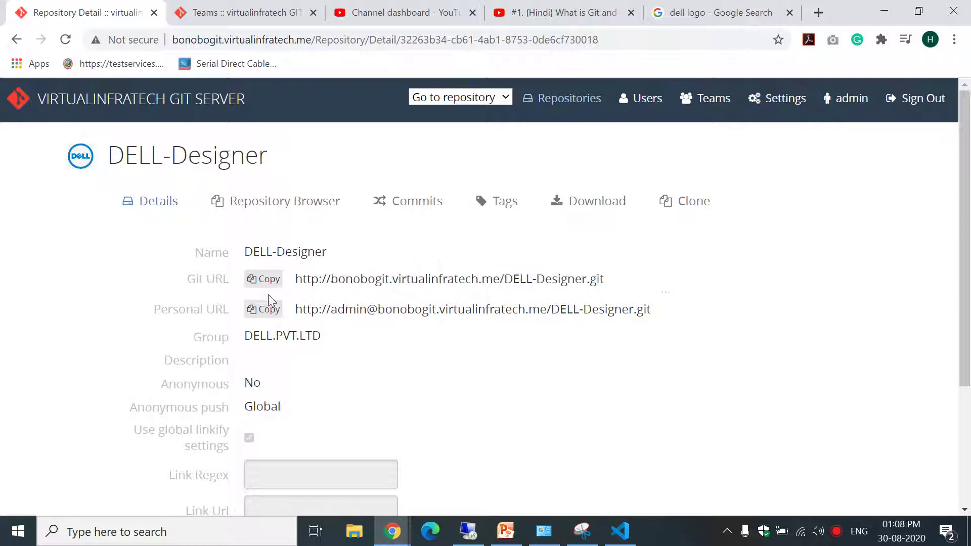
{"action": "scroll", "coordinate": [881, 246], "scroll_direction": "down", "scroll_amount": 3}
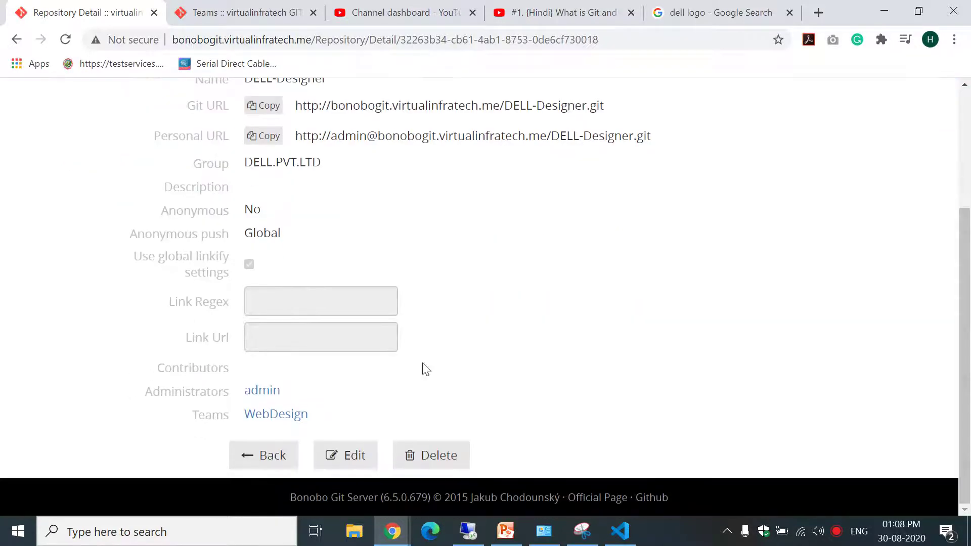
{"action": "left_click", "coordinate": [272, 420]}
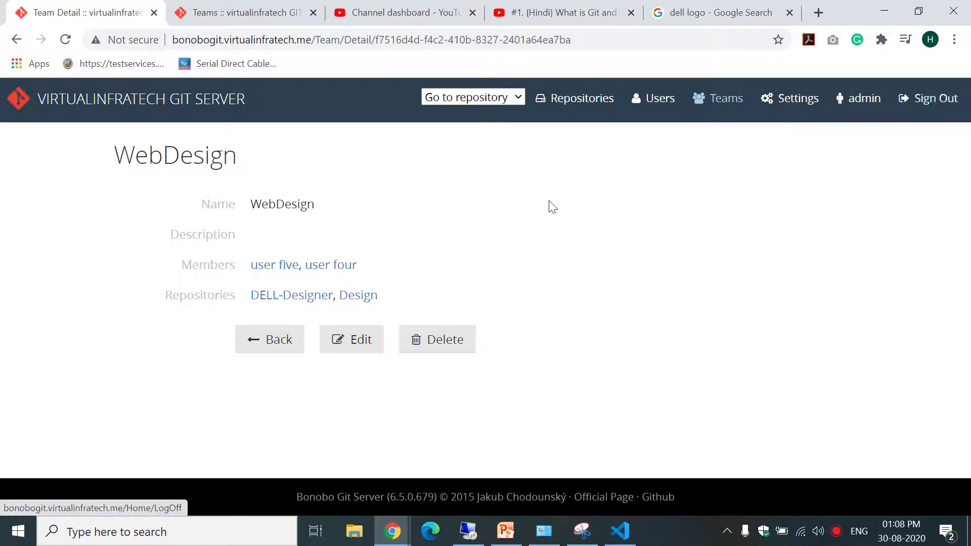
Sign out of admin and sign in with a WebDesign team member's username and password.
{"action": "left_click", "coordinate": [945, 109]}
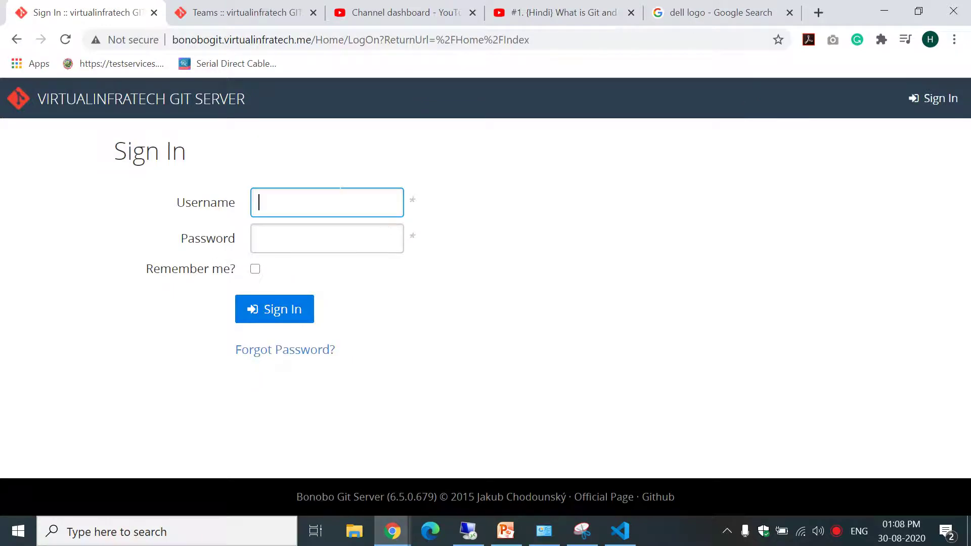
{"action": "type", "text": "userfive"}
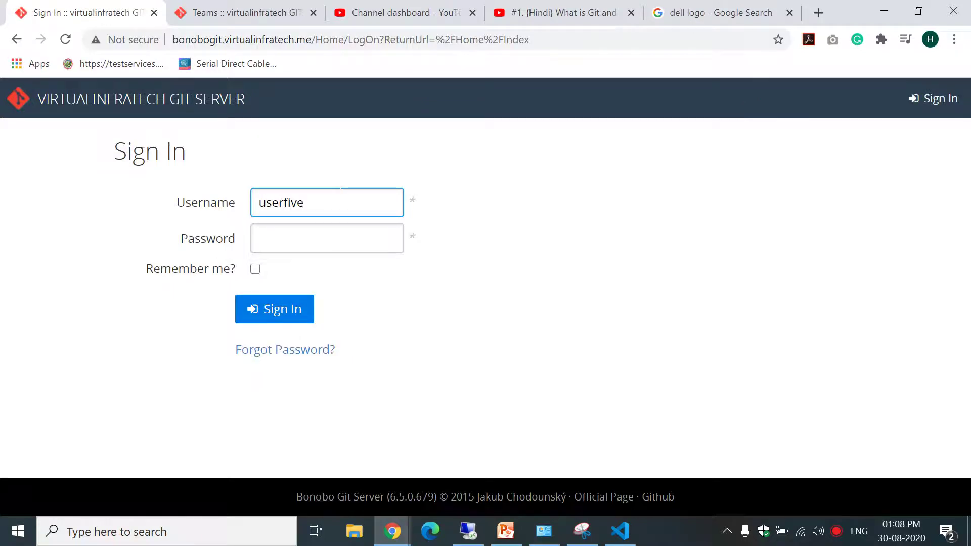
{"action": "key", "text": "Tab"}
{"action": "type", "text": "****"}
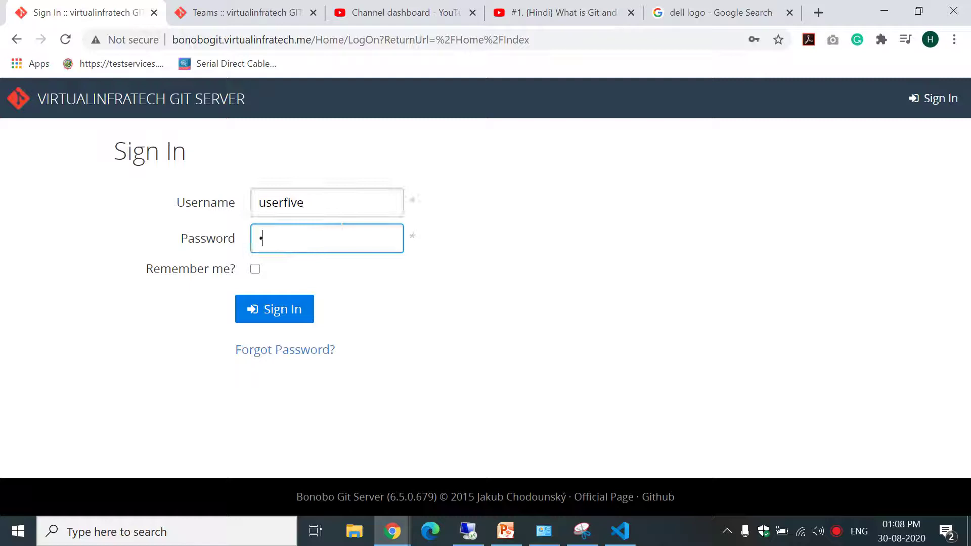
{"action": "type", "text": "******"}
{"action": "left_click", "coordinate": [294, 311]}
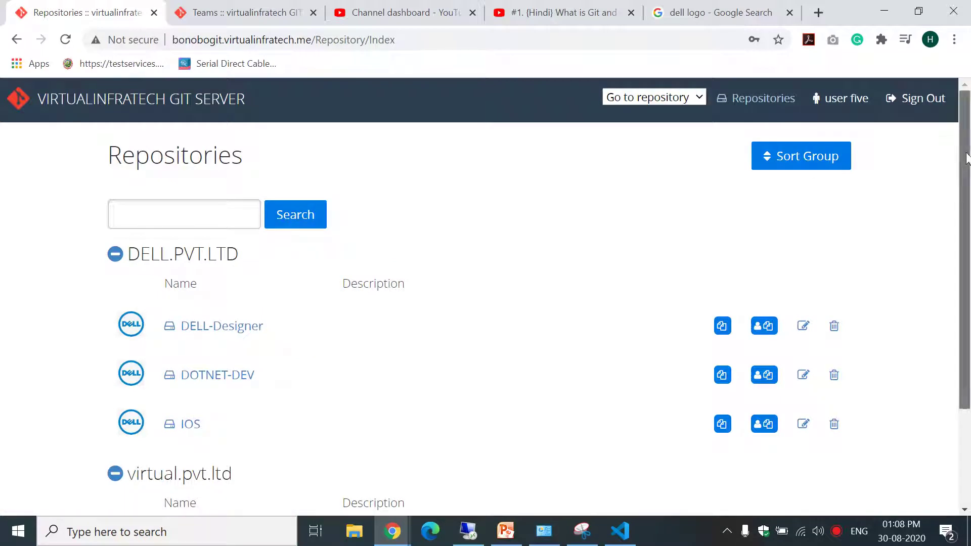
Open DOTNET-DEV, note the Unauthorized no-permission message, and go back to Repositories.
{"action": "mouse_move", "coordinate": [967, 158]}
{"action": "left_mouse_down"}
{"action": "mouse_move", "coordinate": [969, 263]}
{"action": "mouse_move", "coordinate": [969, 160]}
{"action": "left_mouse_up"}
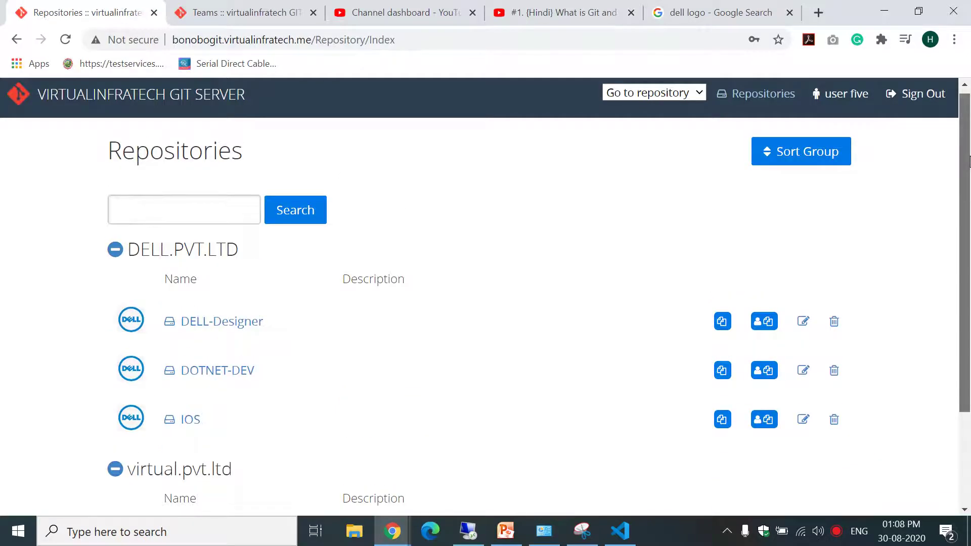
{"action": "scroll", "coordinate": [970, 160], "scroll_direction": "down", "scroll_amount": 2}
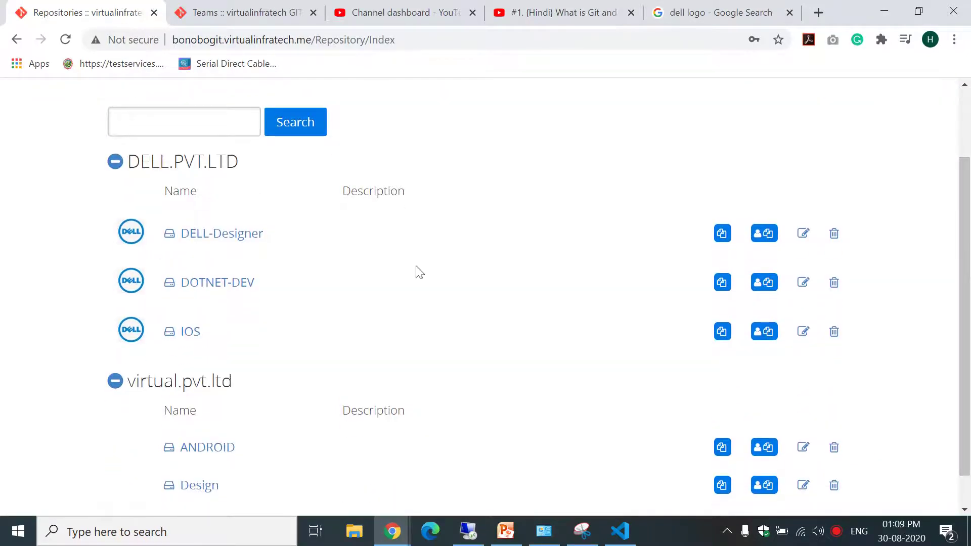
{"action": "left_click", "coordinate": [220, 289]}
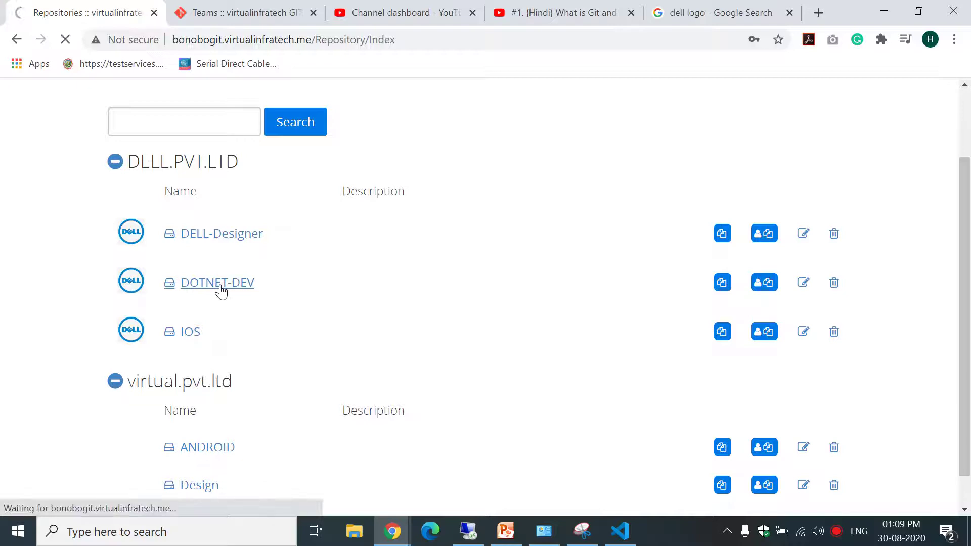
{"action": "left_click_drag", "start_coordinate": [128, 208], "coordinate": [335, 207]}
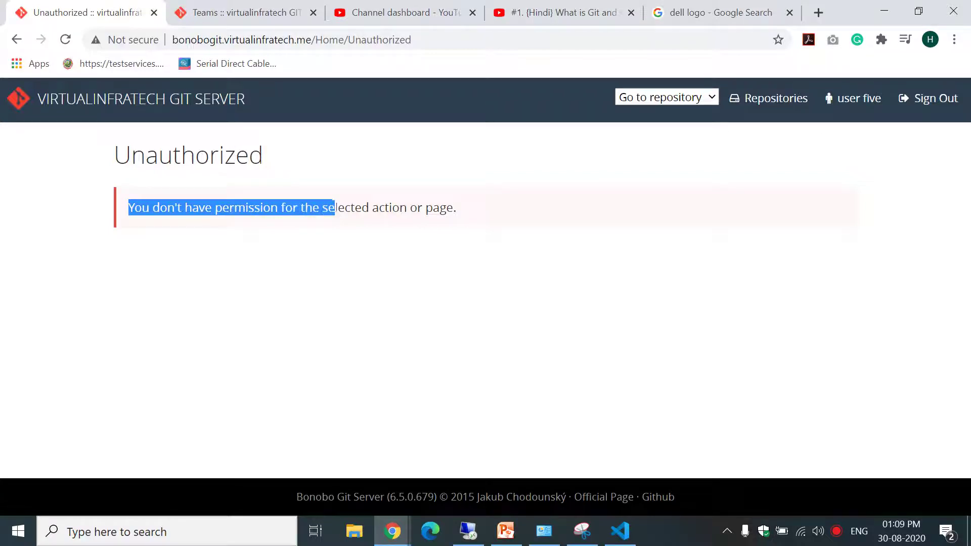
{"action": "left_click", "coordinate": [15, 43]}
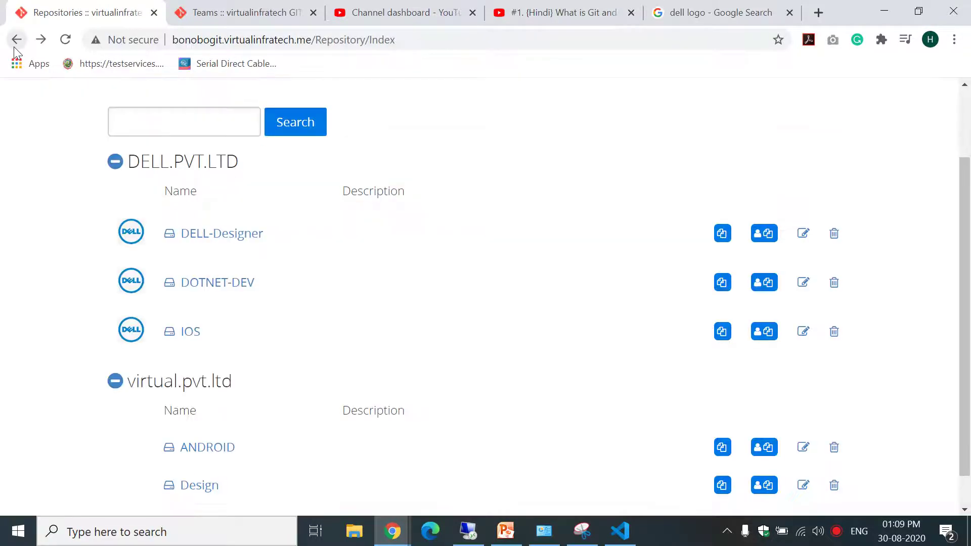
Open DELL-Designer and its Repository Browser, then return to the repository list.
{"action": "left_click", "coordinate": [232, 240]}
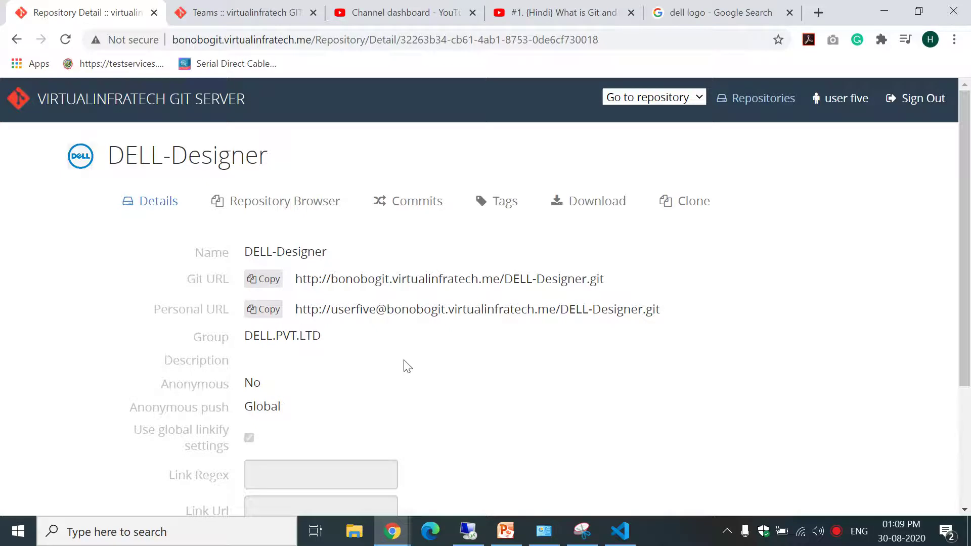
{"action": "left_click", "coordinate": [307, 203]}
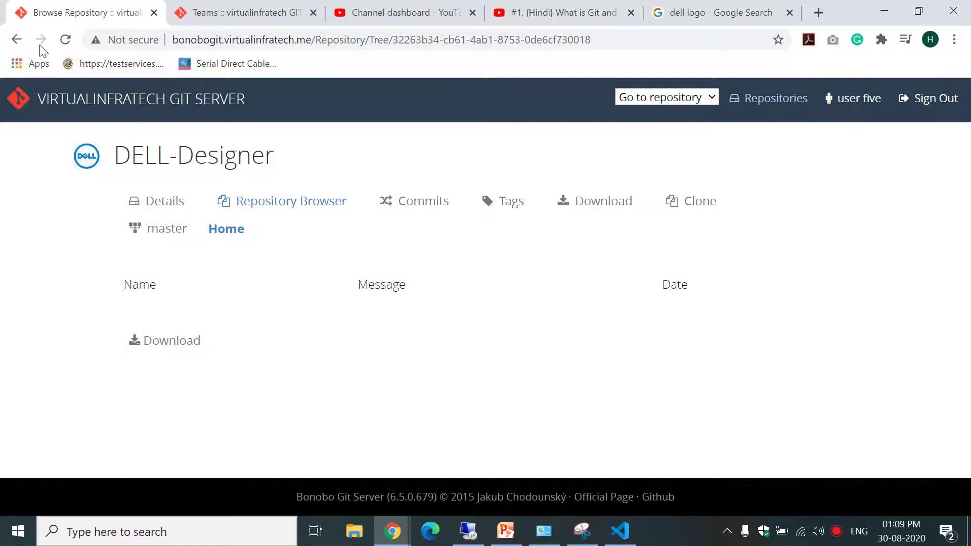
{"action": "left_click", "coordinate": [21, 44]}
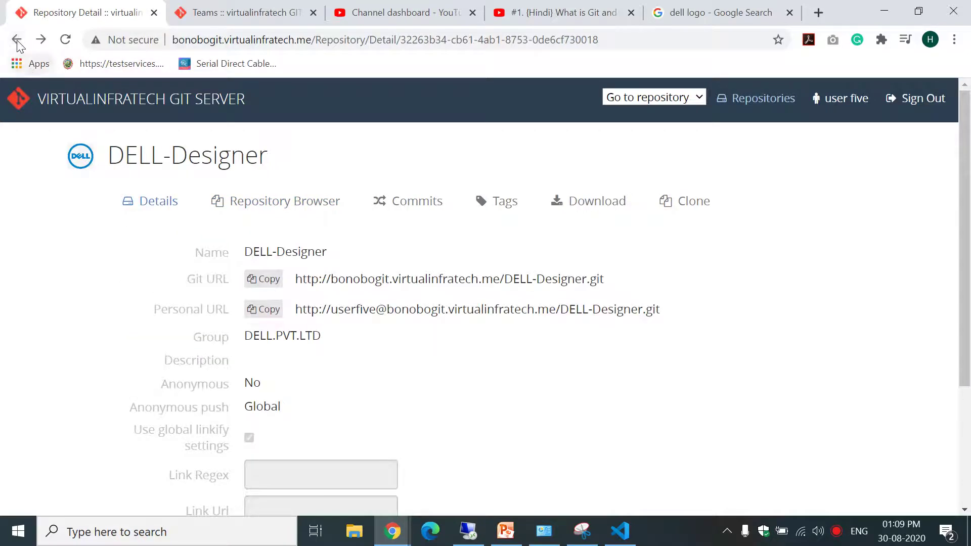
{"action": "left_click", "coordinate": [17, 40]}
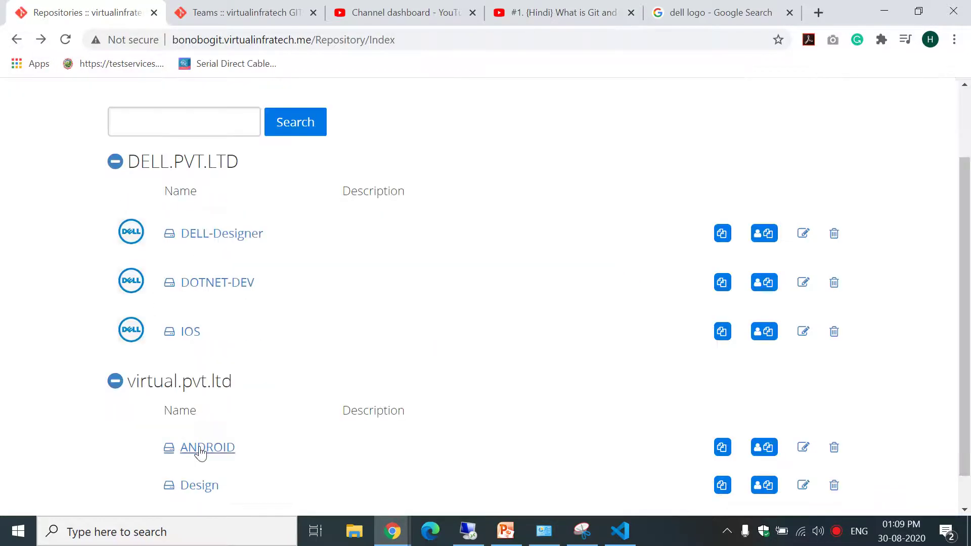
Open ANDROID and view its Android team, then return to the repository list.
{"action": "left_click", "coordinate": [201, 450]}
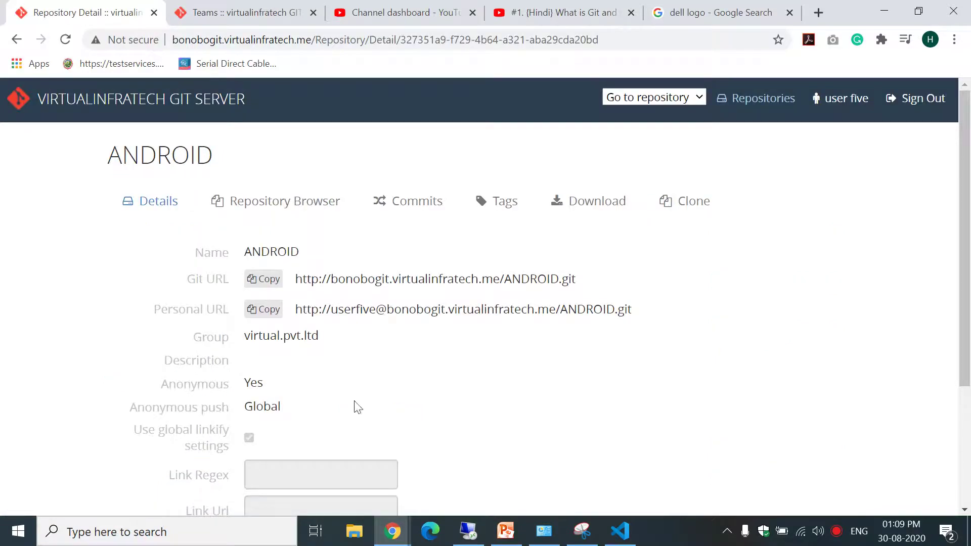
{"action": "left_click_drag", "start_coordinate": [964, 260], "coordinate": [969, 378]}
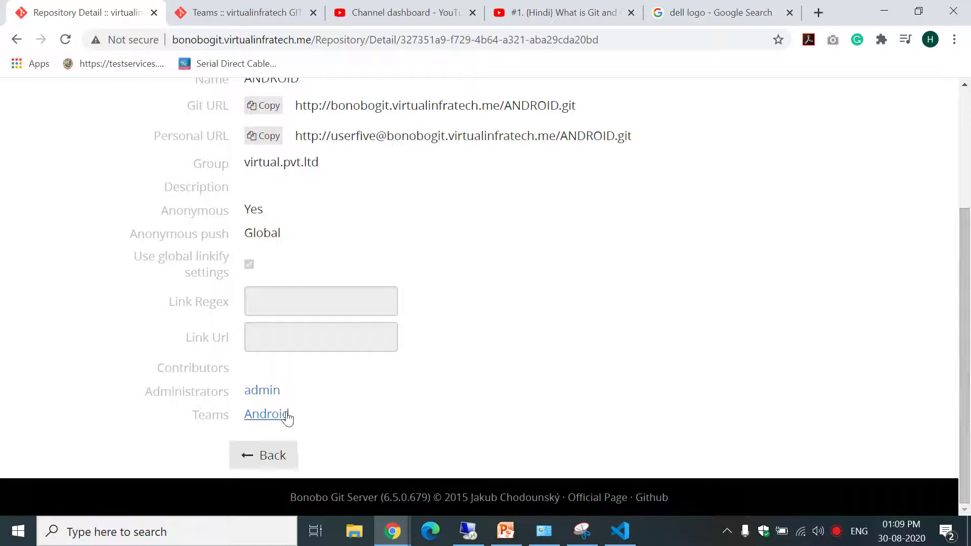
{"action": "left_click", "coordinate": [270, 418]}
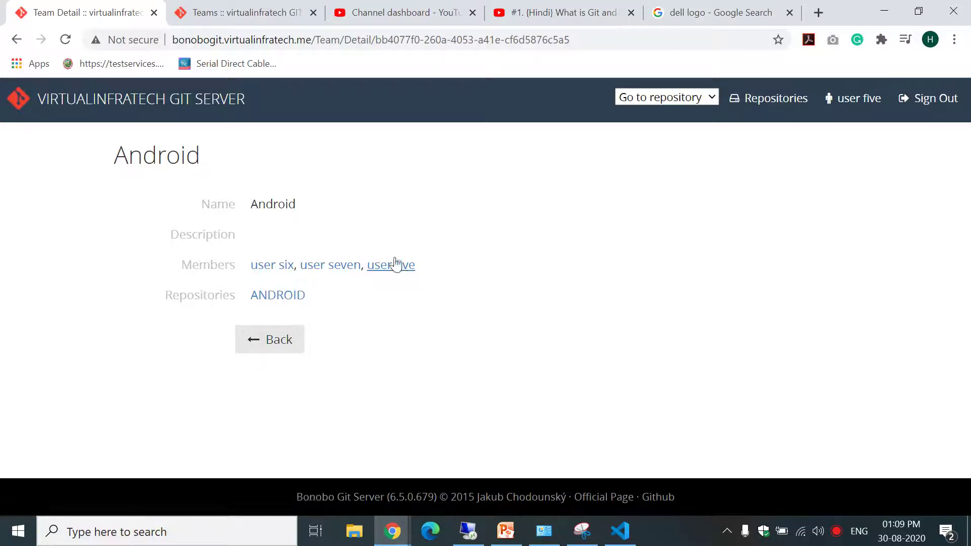
{"action": "left_click", "coordinate": [26, 39]}
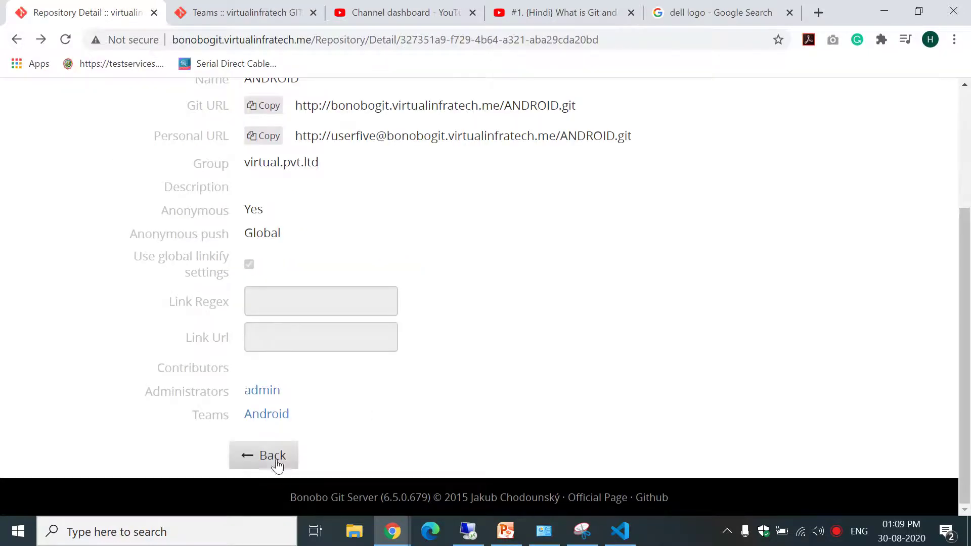
{"action": "left_click", "coordinate": [257, 456]}
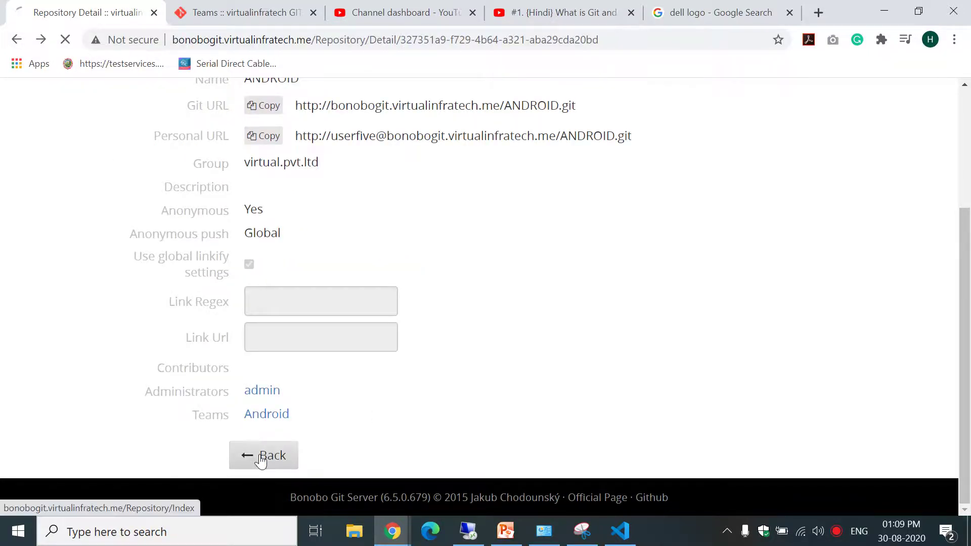
Open the WebDesign team from DELL-Designer's details, then sign out.
{"action": "left_click", "coordinate": [202, 329]}
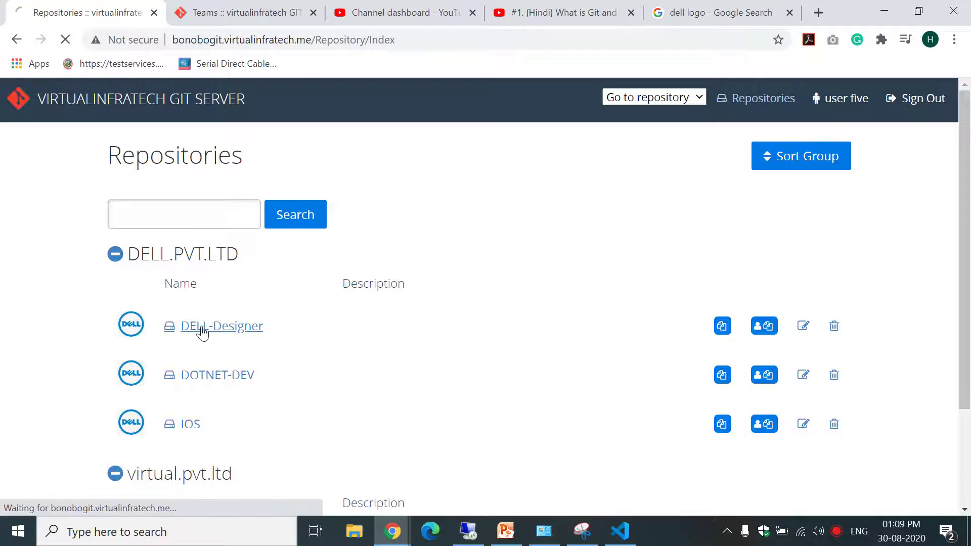
{"action": "scroll", "coordinate": [965, 233], "scroll_direction": "down", "scroll_amount": 3}
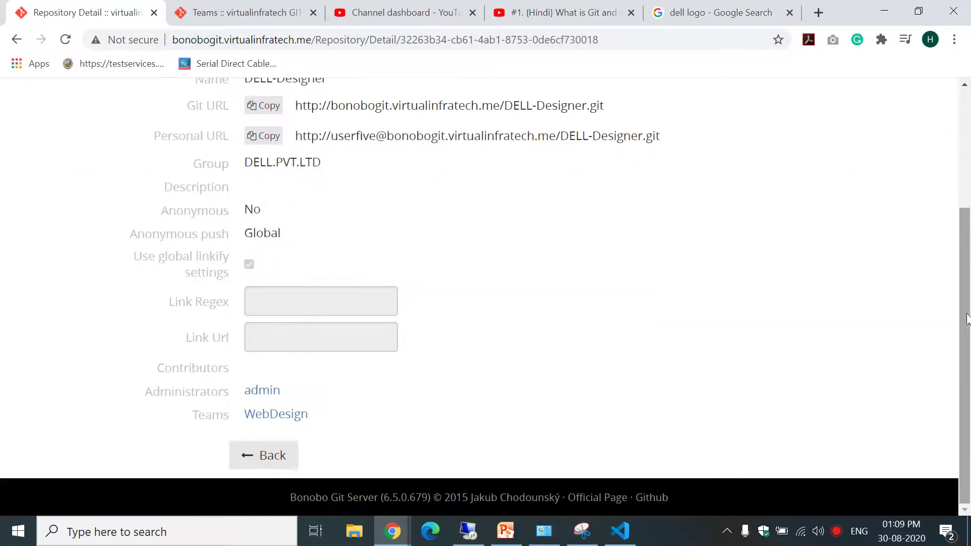
{"action": "left_click", "coordinate": [302, 421]}
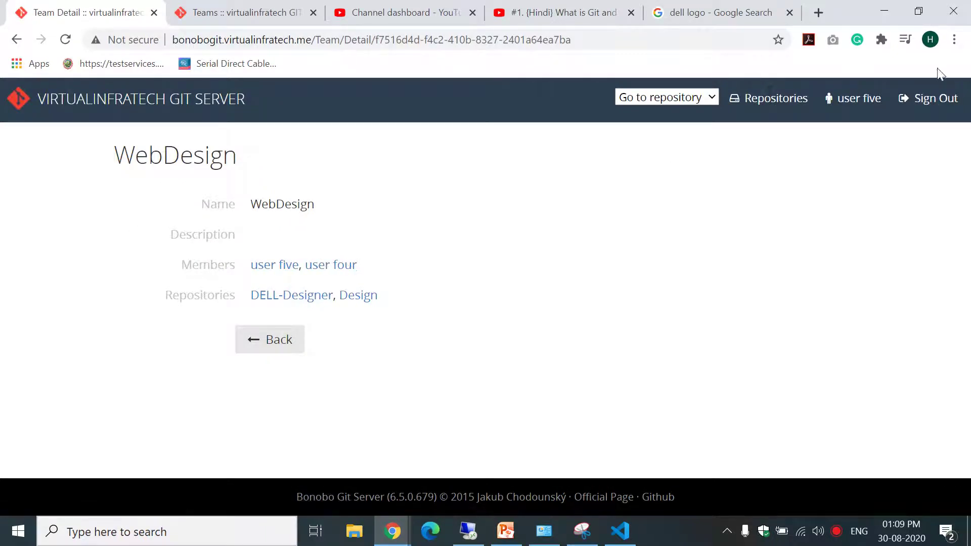
{"action": "left_click", "coordinate": [936, 96]}
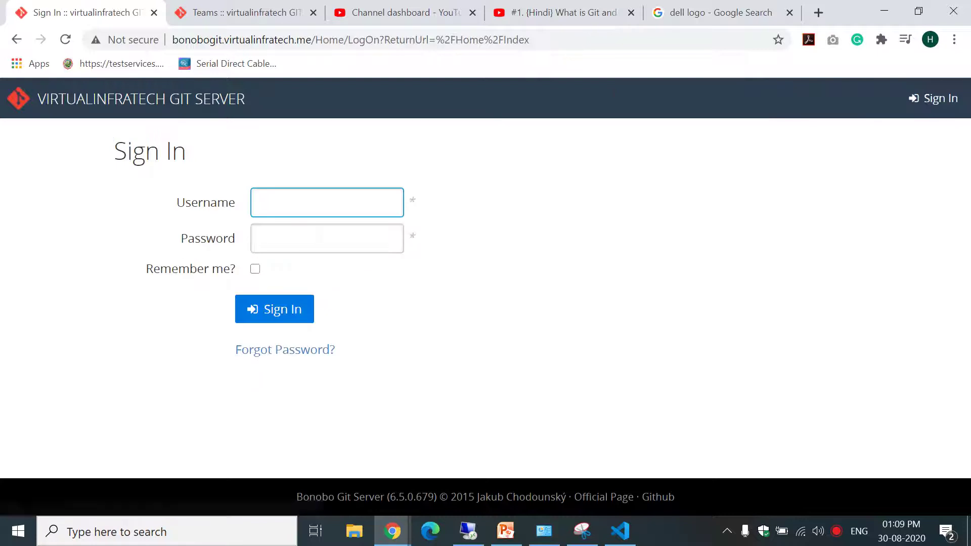
Sign in with another team member's username and saved password.
{"action": "type", "text": "userfour"}
{"action": "key", "text": "Tab"}
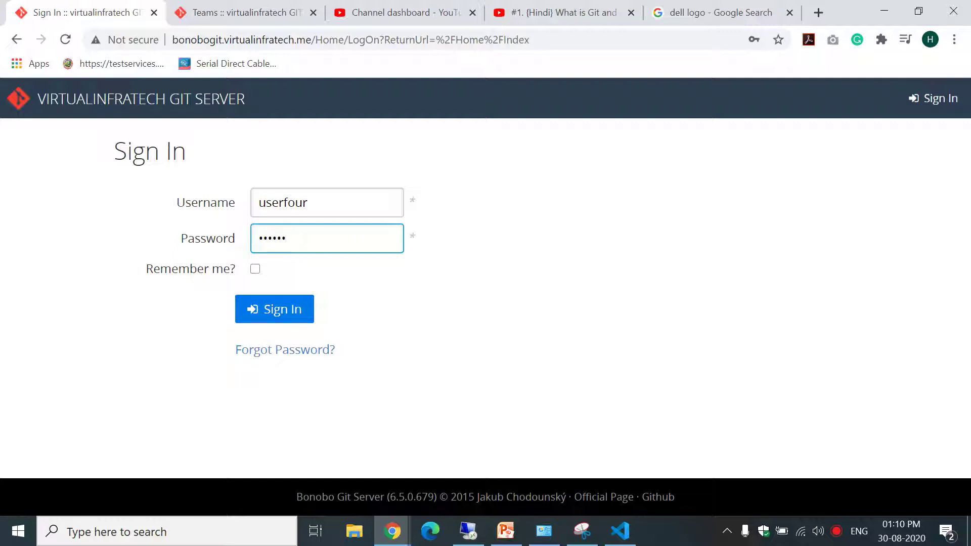
{"action": "key", "text": "Return"}
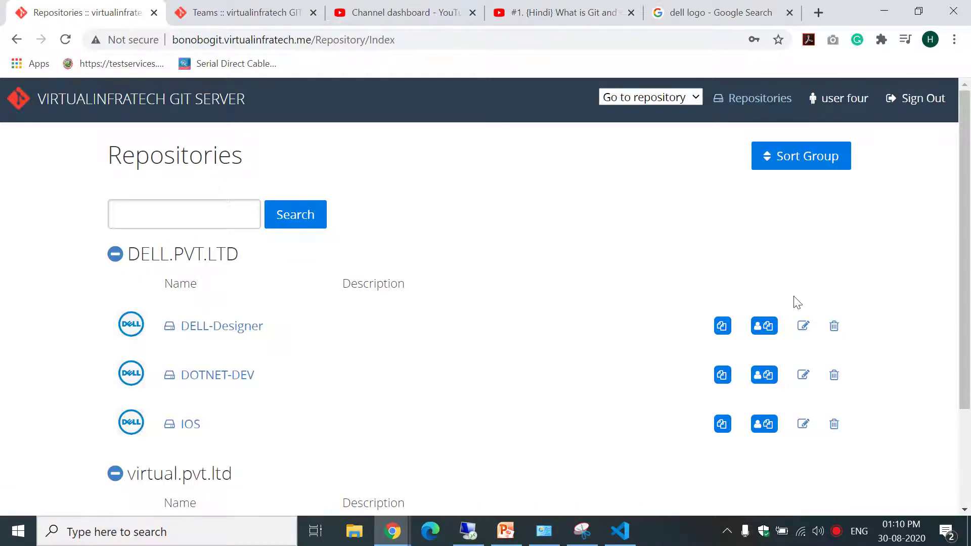
Try opening ANDROID, get Unauthorized, and return to the repositories list.
{"action": "scroll", "coordinate": [969, 221], "scroll_direction": "down", "scroll_amount": 3}
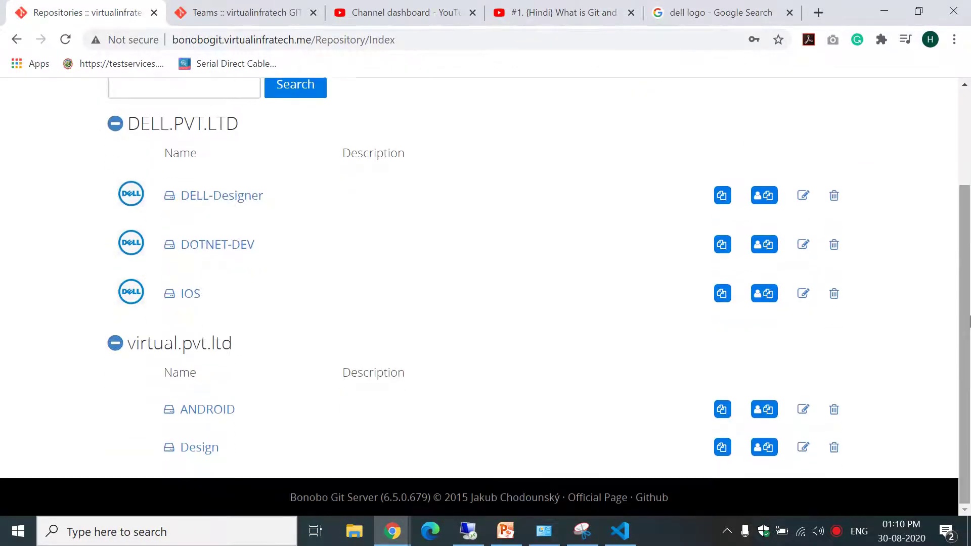
{"action": "left_click", "coordinate": [208, 409]}
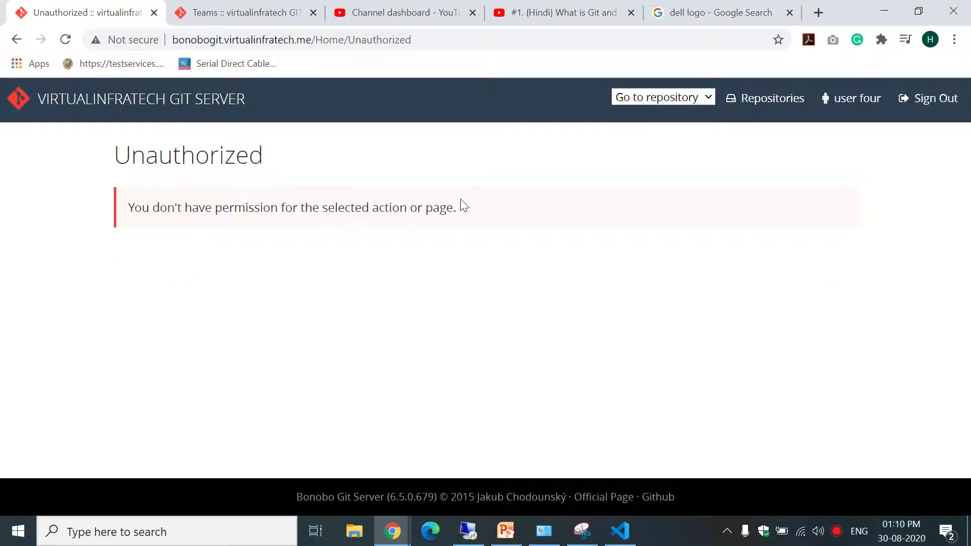
{"action": "left_click", "coordinate": [17, 39]}
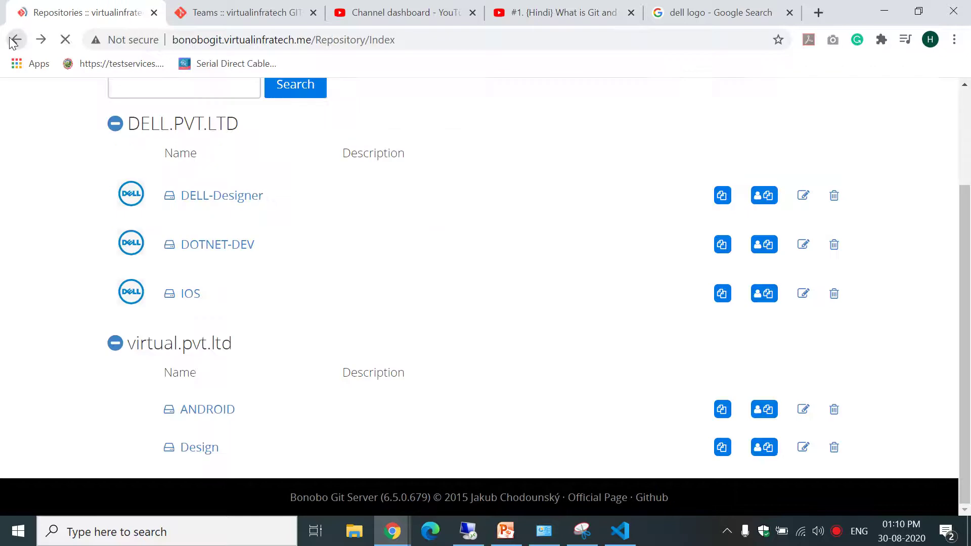
Review DELL-Designer's details, return to the repositories list, and sign out.
{"action": "left_click", "coordinate": [232, 196]}
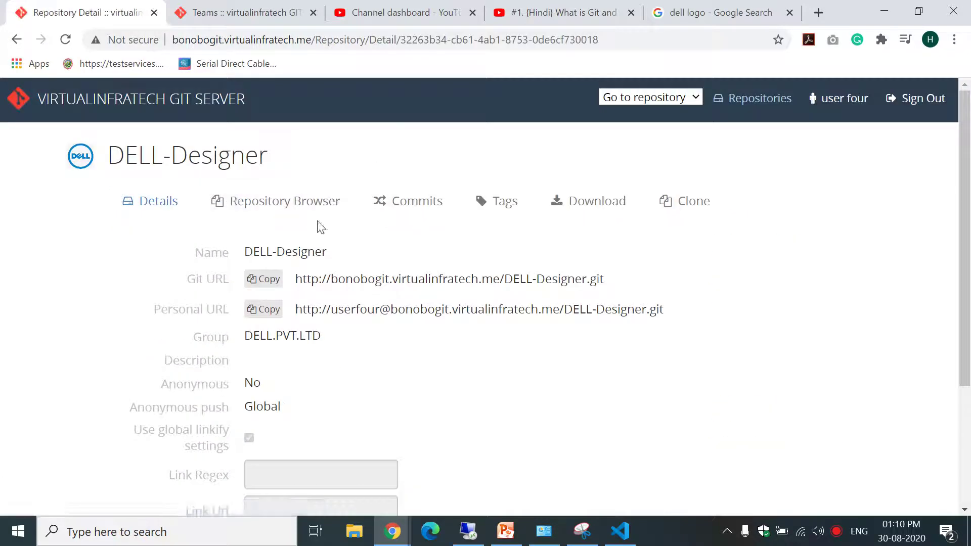
{"action": "scroll", "coordinate": [526, 379], "scroll_direction": "down", "scroll_amount": 3}
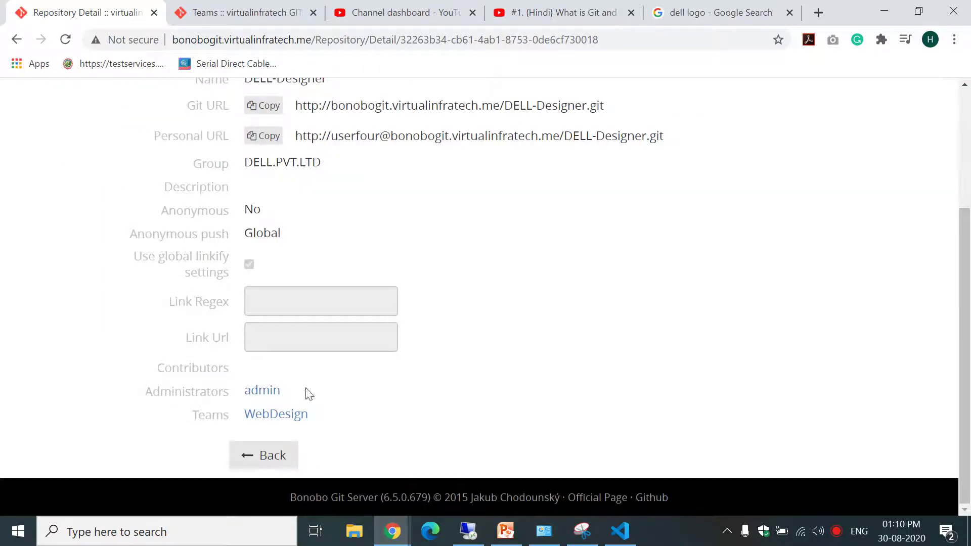
{"action": "scroll", "coordinate": [964, 273], "scroll_direction": "up", "scroll_amount": 3}
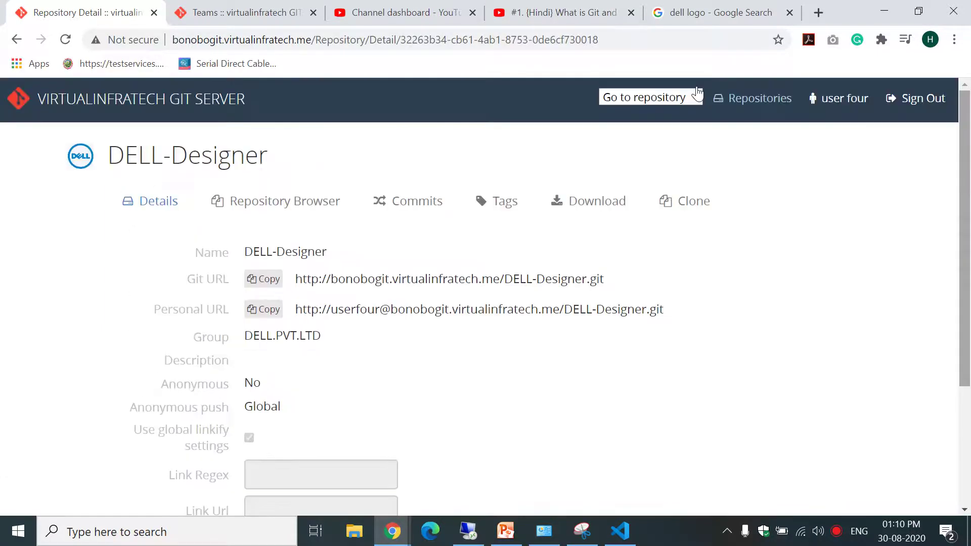
{"action": "left_click", "coordinate": [17, 40]}
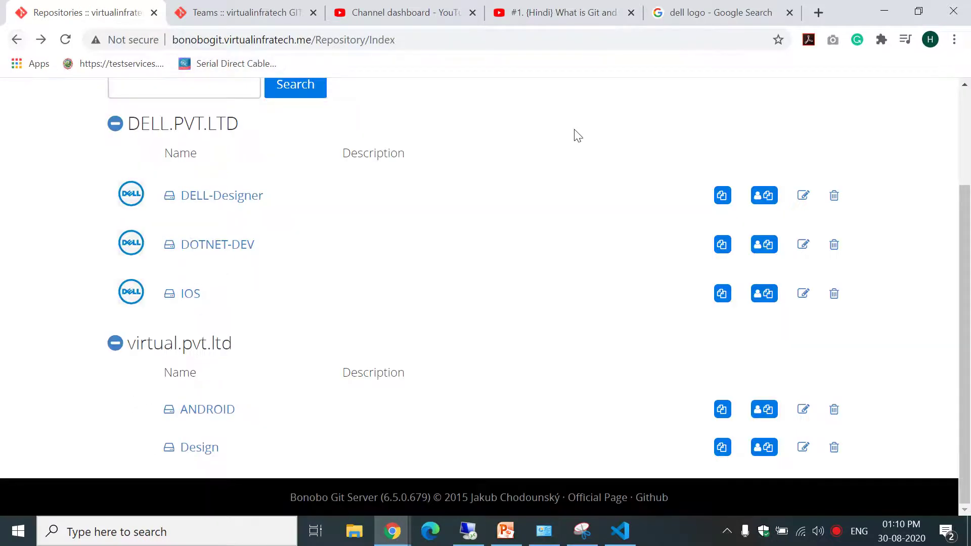
{"action": "scroll", "coordinate": [966, 192], "scroll_direction": "up", "scroll_amount": 2}
{"action": "scroll", "coordinate": [969, 192], "scroll_direction": "up", "scroll_amount": 1}
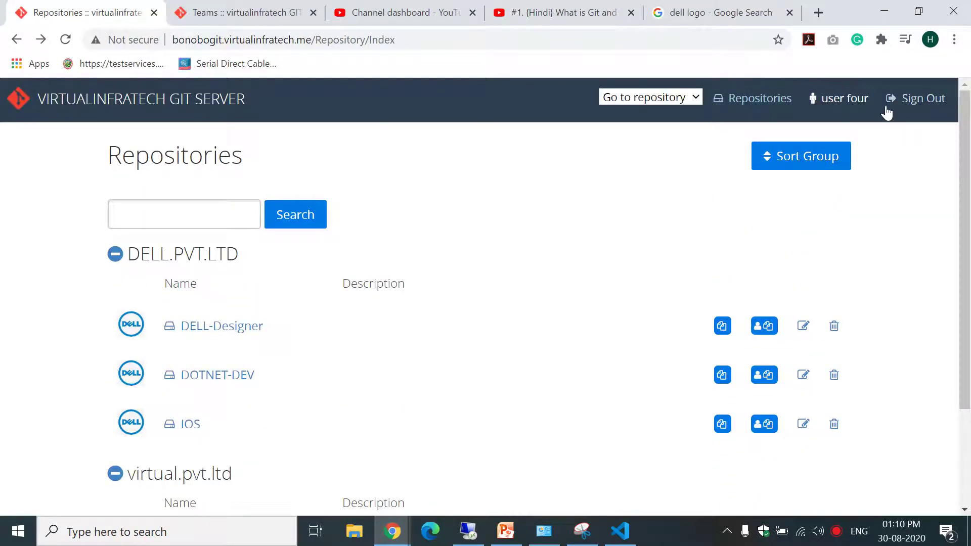
{"action": "left_click", "coordinate": [915, 100]}
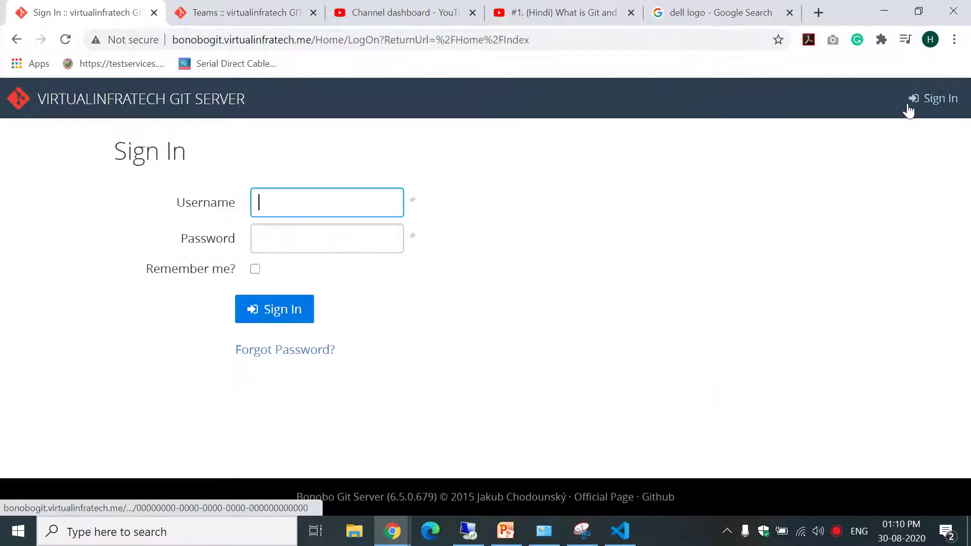
Sign in as a different user picked from the saved username suggestions.
{"action": "left_click", "coordinate": [304, 202]}
{"action": "type", "text": "us"}
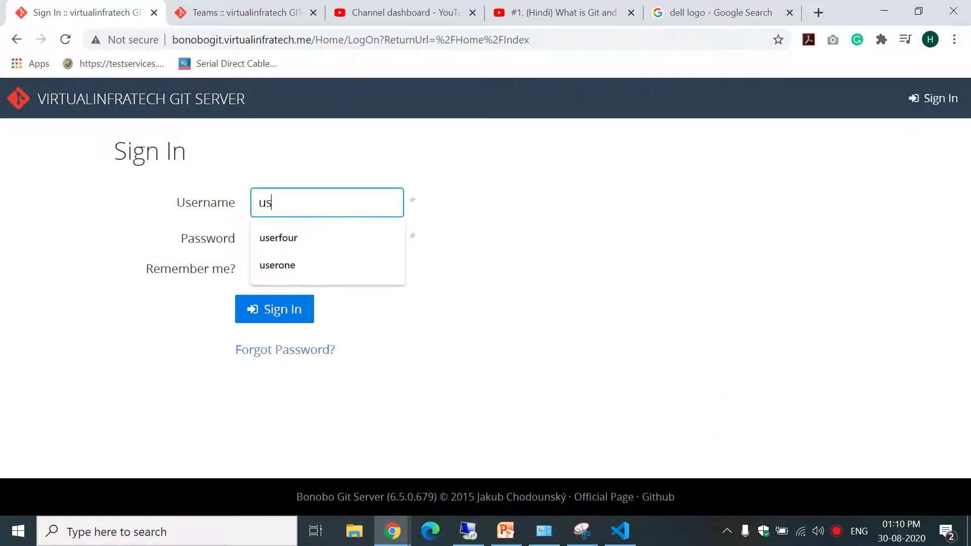
{"action": "type", "text": "er"}
{"action": "key", "text": "Down"}
{"action": "key", "text": "Down"}
{"action": "key", "text": "Return"}
{"action": "key", "text": "Tab"}
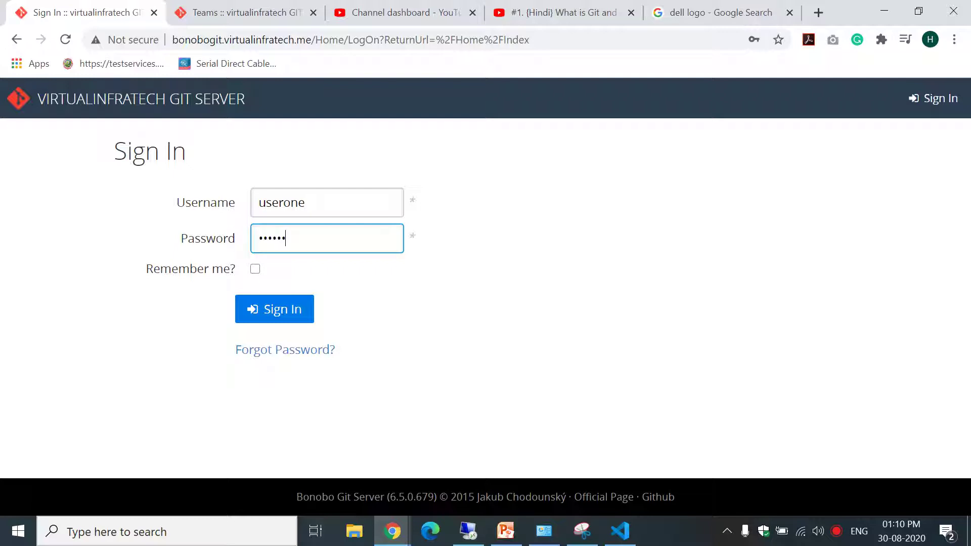
{"action": "key", "text": "Return"}
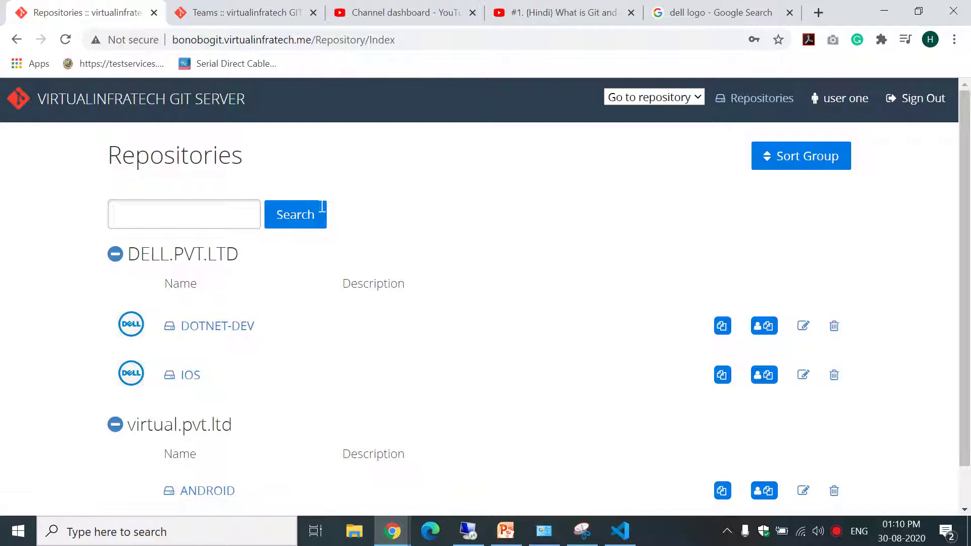
Find IOS unauthorized, then open DOTNET-DEV and view its DOTNET DEV team members.
{"action": "left_click", "coordinate": [182, 382]}
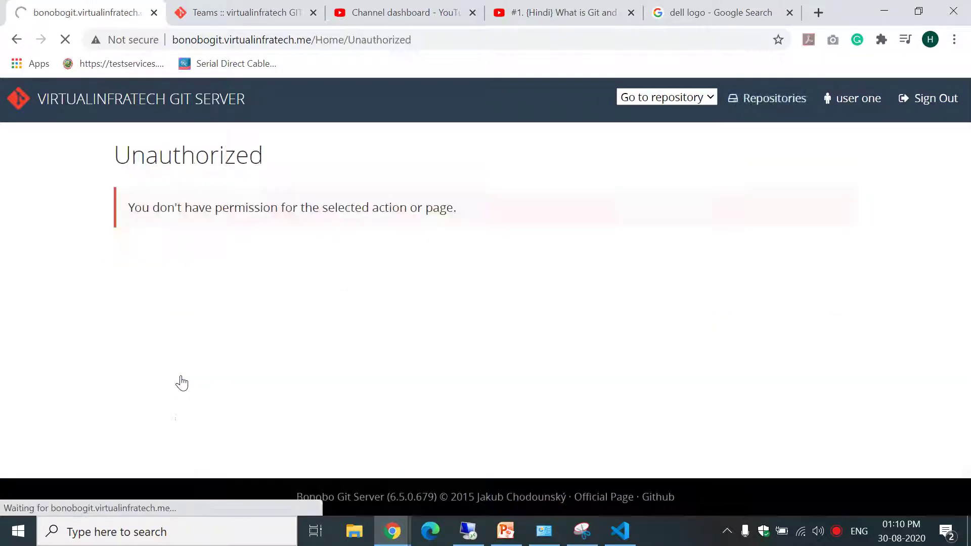
{"action": "left_click", "coordinate": [17, 40]}
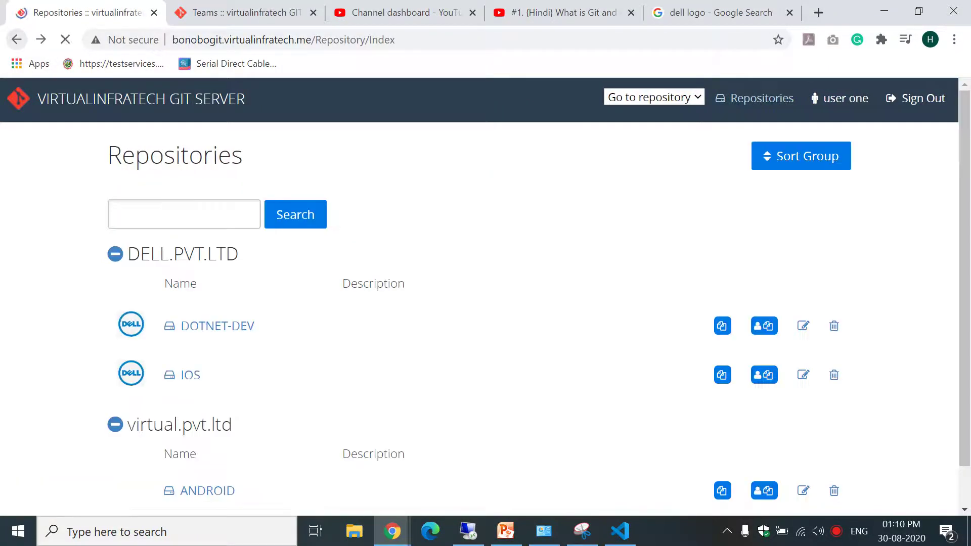
{"action": "left_click", "coordinate": [202, 328]}
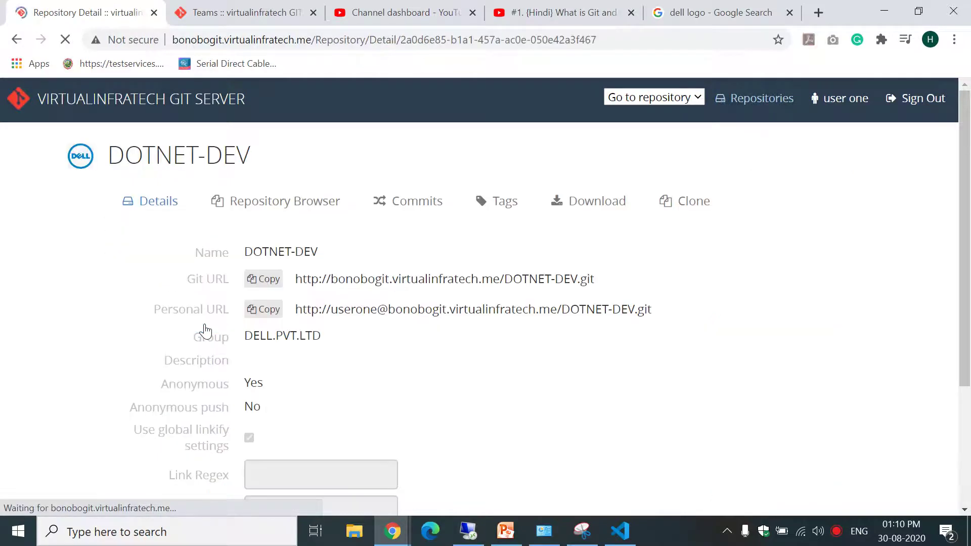
{"action": "left_click_drag", "start_coordinate": [966, 211], "coordinate": [965, 330]}
{"action": "left_click", "coordinate": [284, 415]}
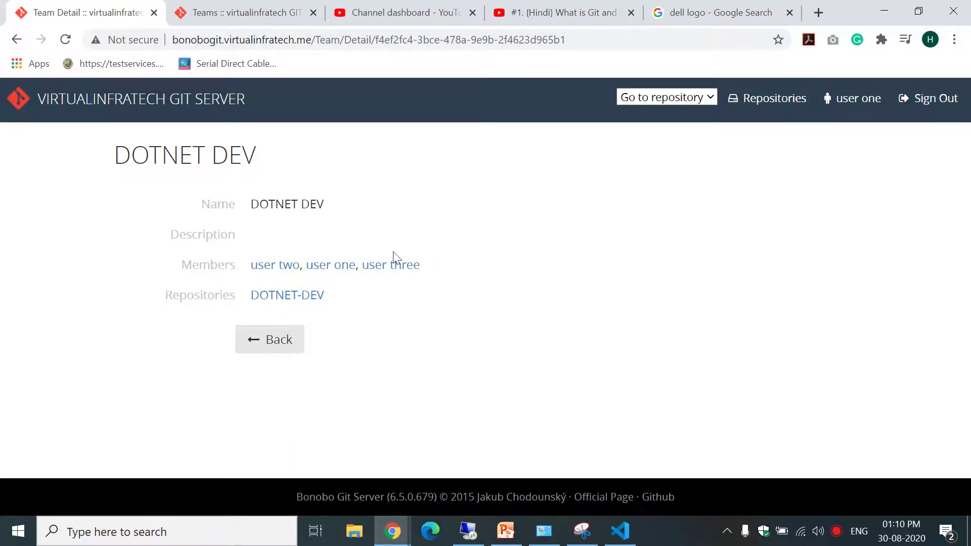
{"action": "left_click", "coordinate": [11, 29]}
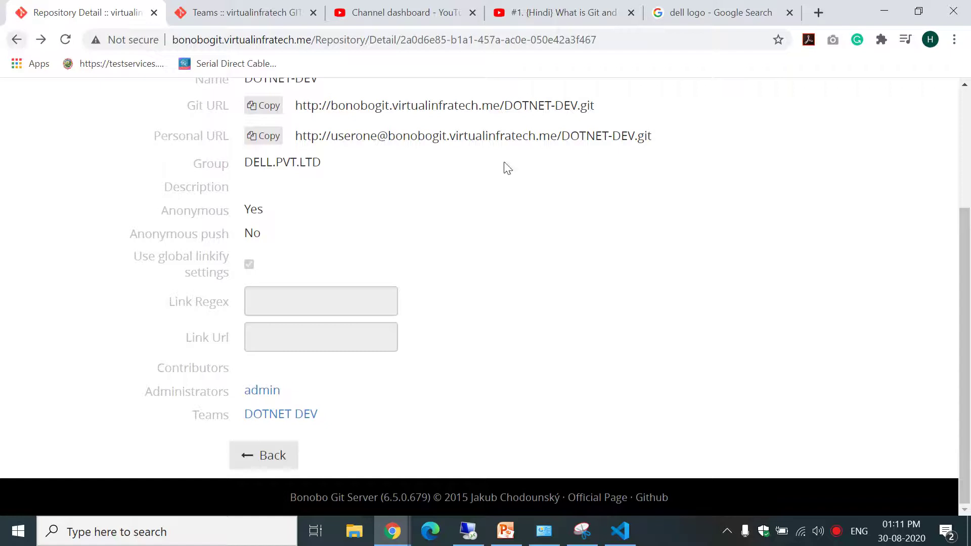
{"action": "scroll", "coordinate": [968, 283], "scroll_direction": "up", "scroll_amount": 4}
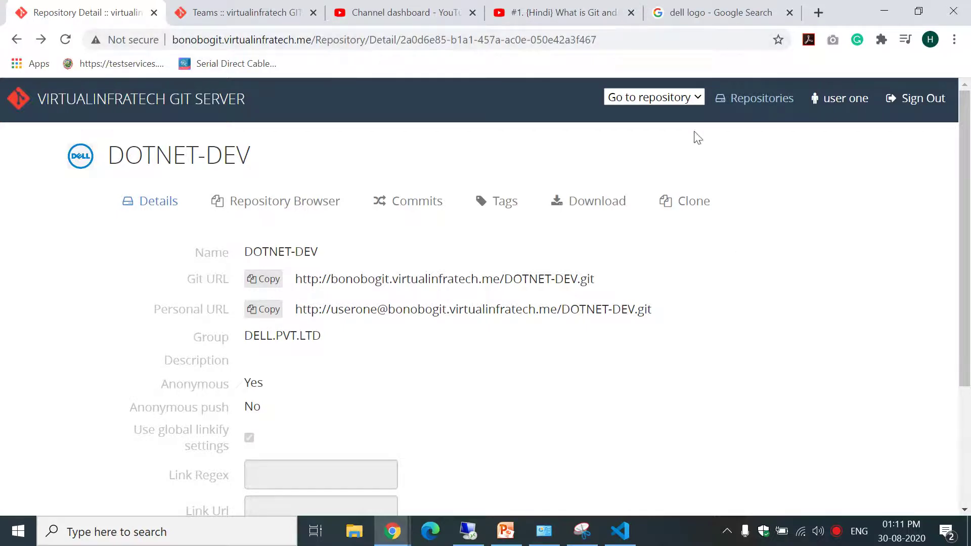
Sign out and sign back in with a DOTNET DEV team member's account.
{"action": "left_click", "coordinate": [912, 99]}
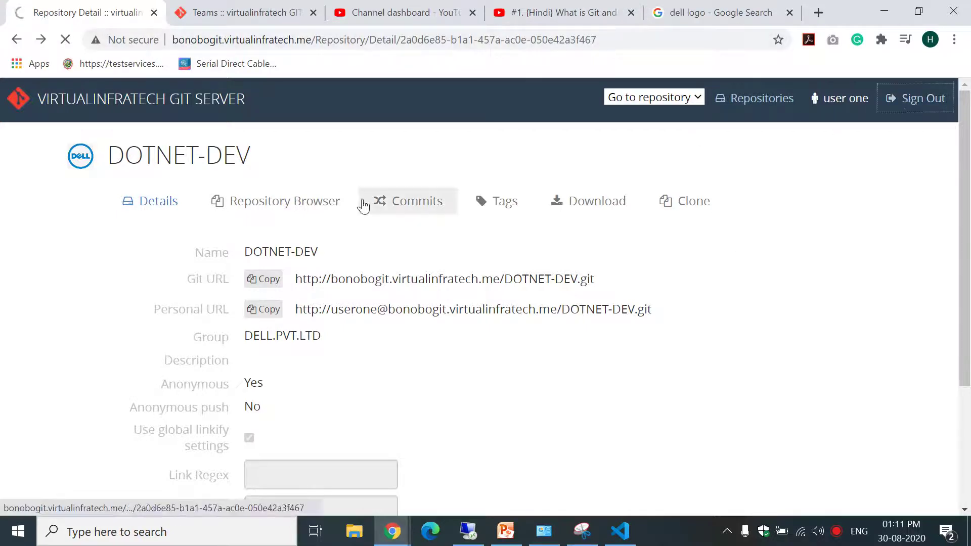
{"action": "type", "text": "userone"}
{"action": "key", "text": "Tab"}
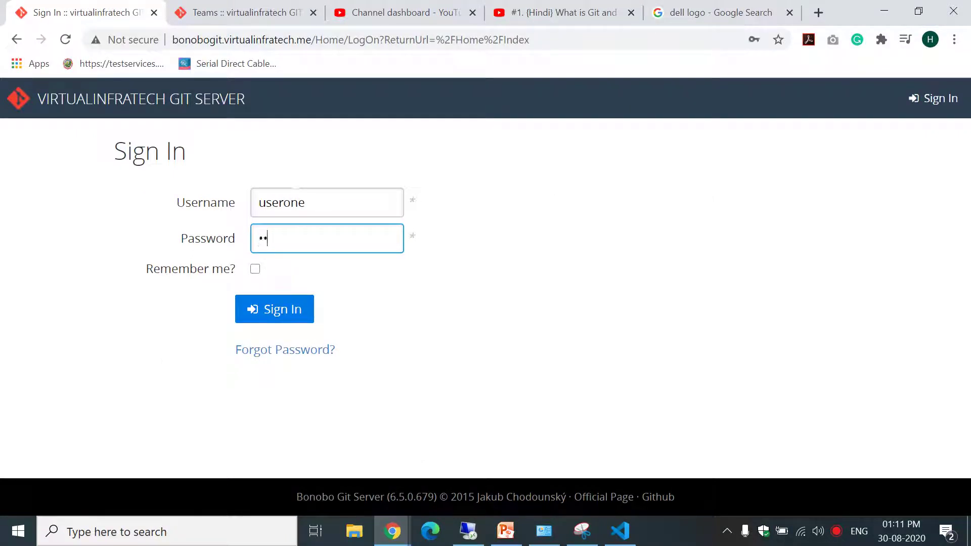
{"action": "key", "text": "Return"}
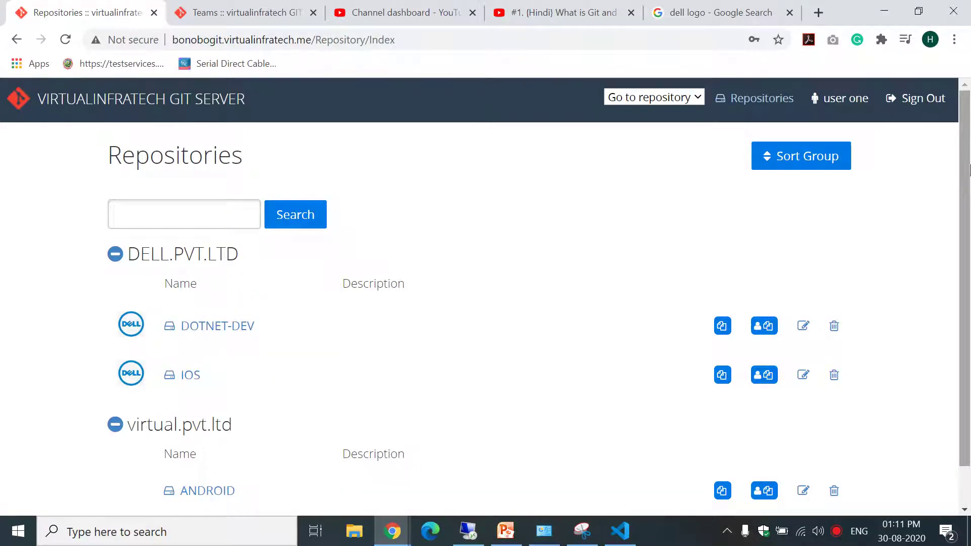
Check DOTNET-DEV's Repository Browser shows no files, then switch to Visual Studio Code.
{"action": "left_click_drag", "start_coordinate": [970, 171], "coordinate": [970, 228]}
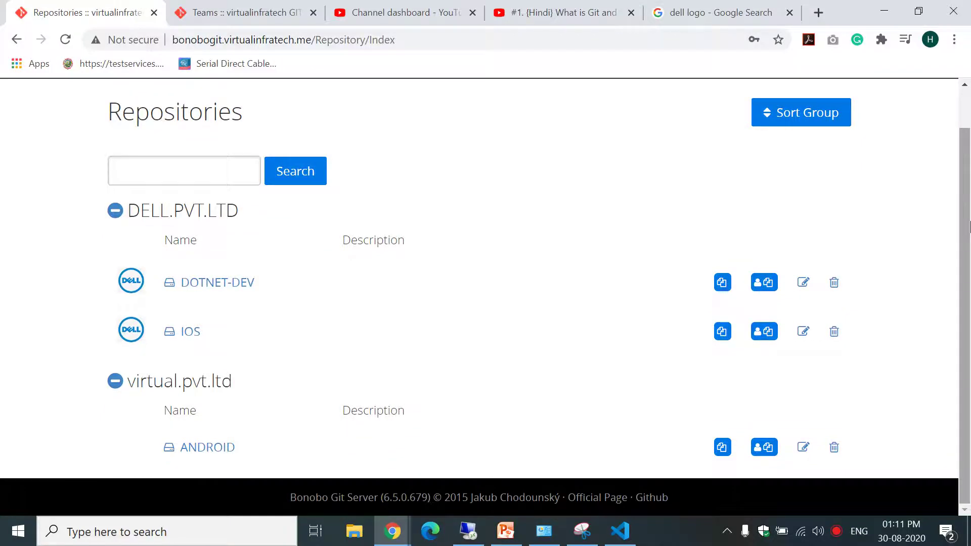
{"action": "left_click", "coordinate": [222, 292]}
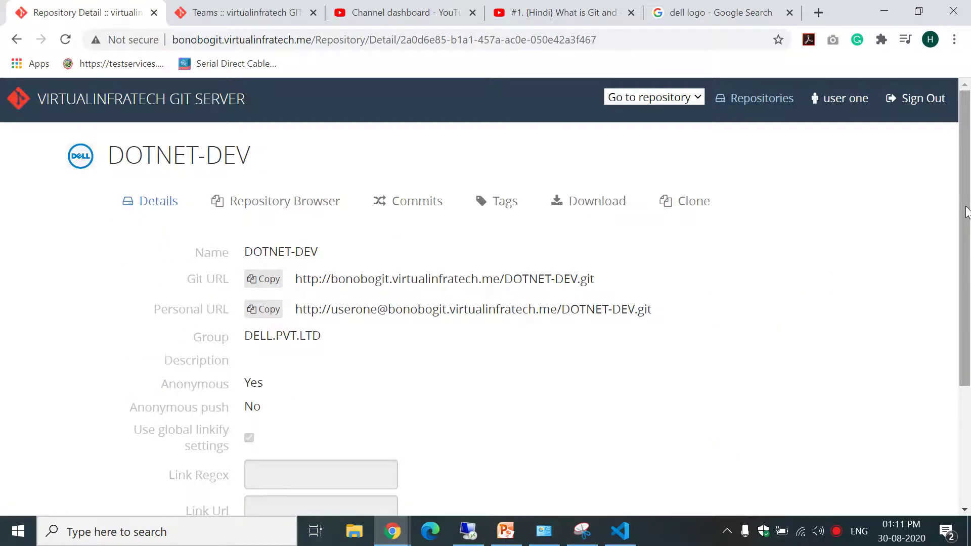
{"action": "left_click_drag", "start_coordinate": [296, 278], "coordinate": [615, 287]}
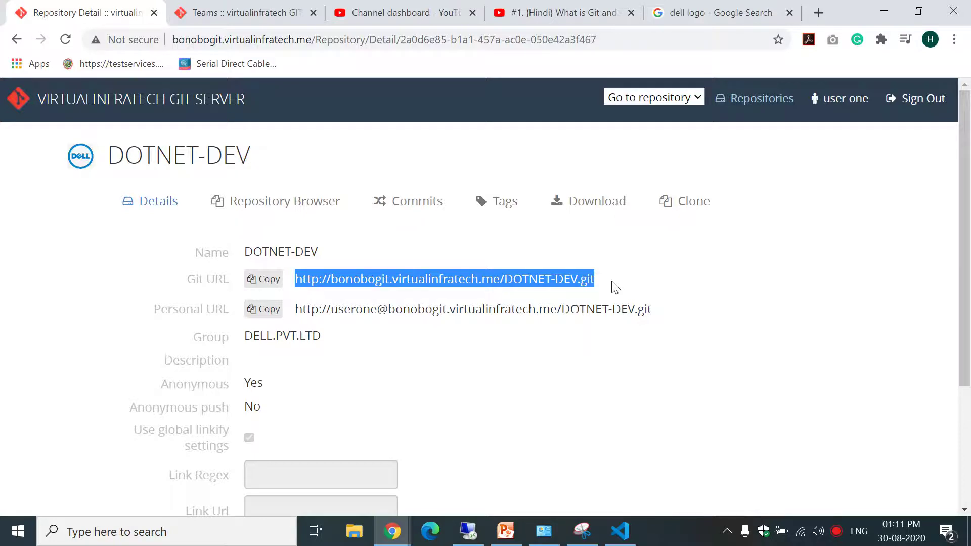
{"action": "left_click", "coordinate": [325, 202]}
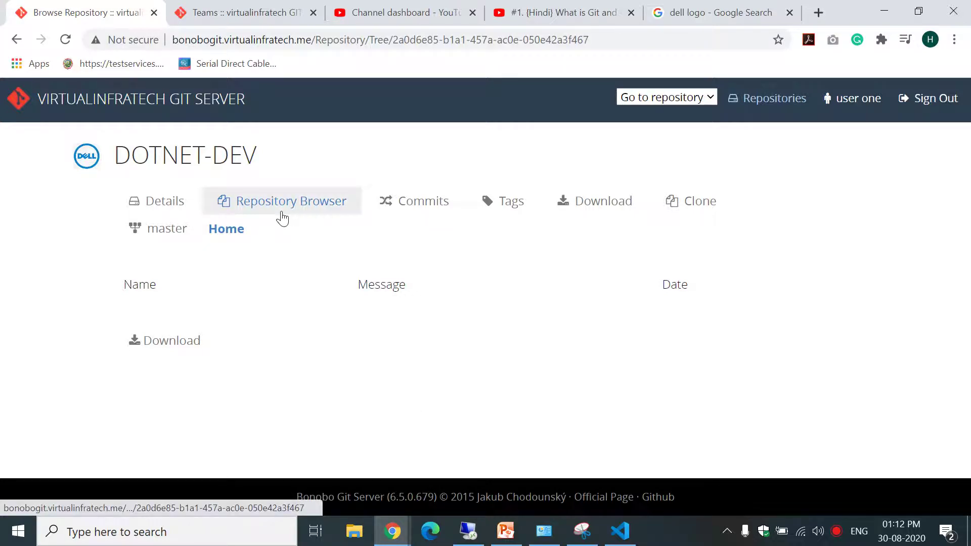
{"action": "left_click", "coordinate": [16, 39]}
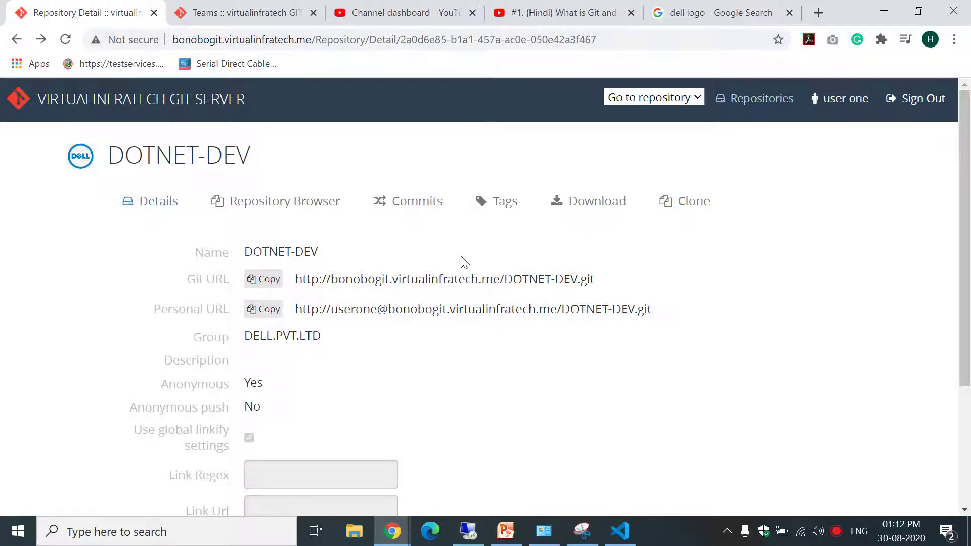
{"action": "mouse_move", "coordinate": [627, 531]}
{"action": "left_click", "coordinate": [633, 527]}
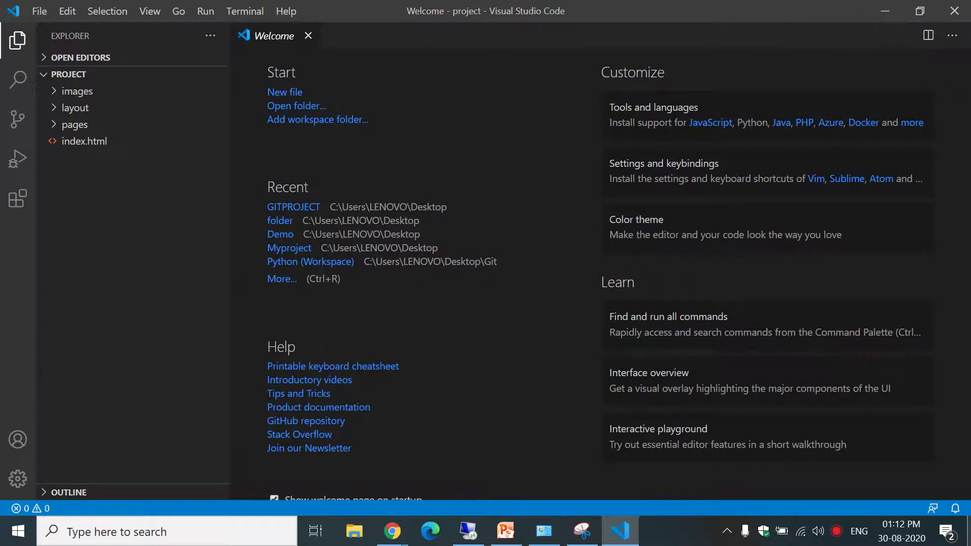
Minimize VS Code, create a desktop folder named Dell Project, and open it.
{"action": "left_click", "coordinate": [885, 11]}
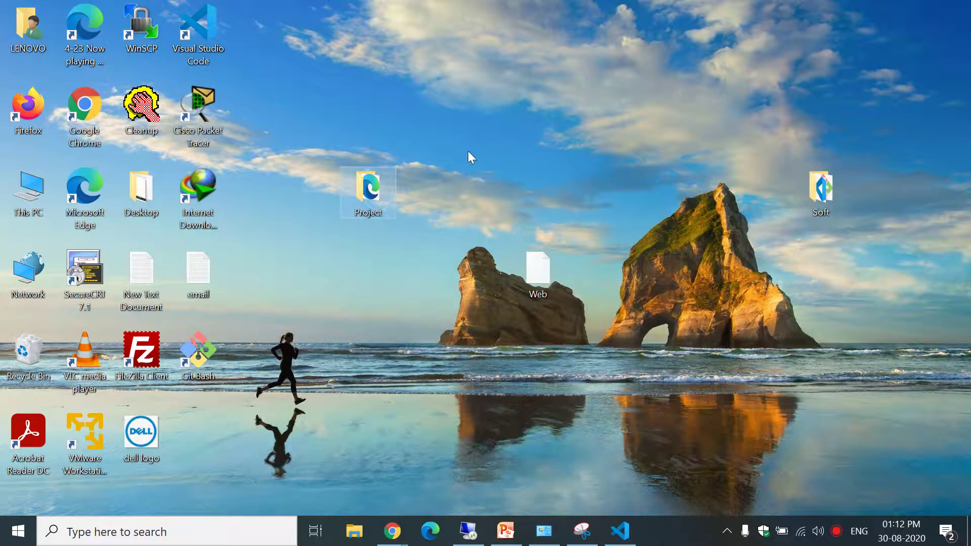
{"action": "right_click", "coordinate": [468, 151]}
{"action": "mouse_move", "coordinate": [551, 328]}
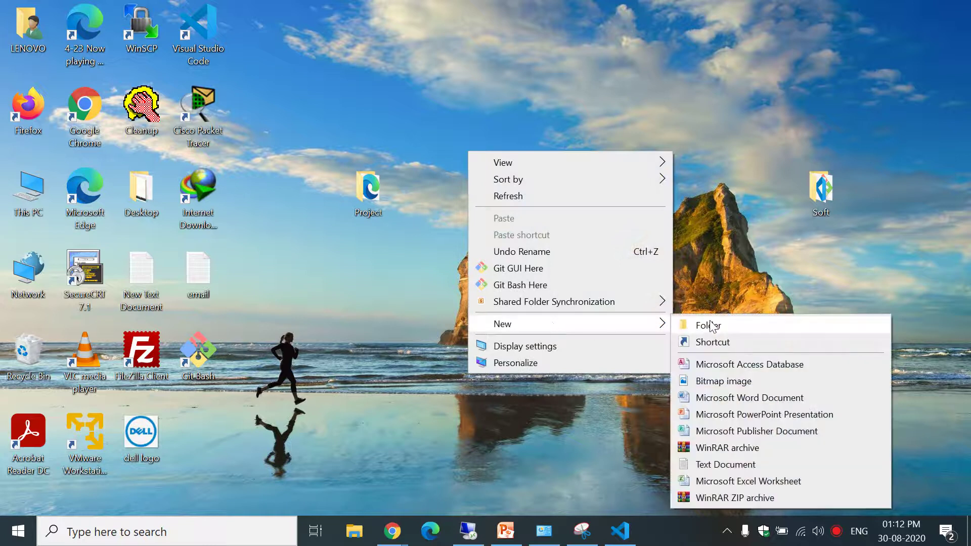
{"action": "left_click", "coordinate": [708, 325]}
{"action": "type", "text": "Pro"}
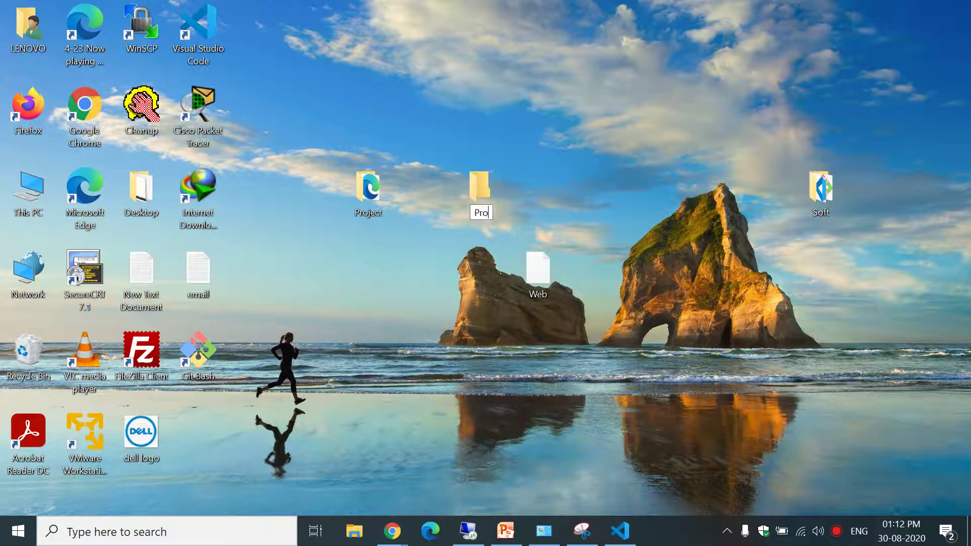
{"action": "type", "text": "ell Project"}
{"action": "key", "text": "Return"}
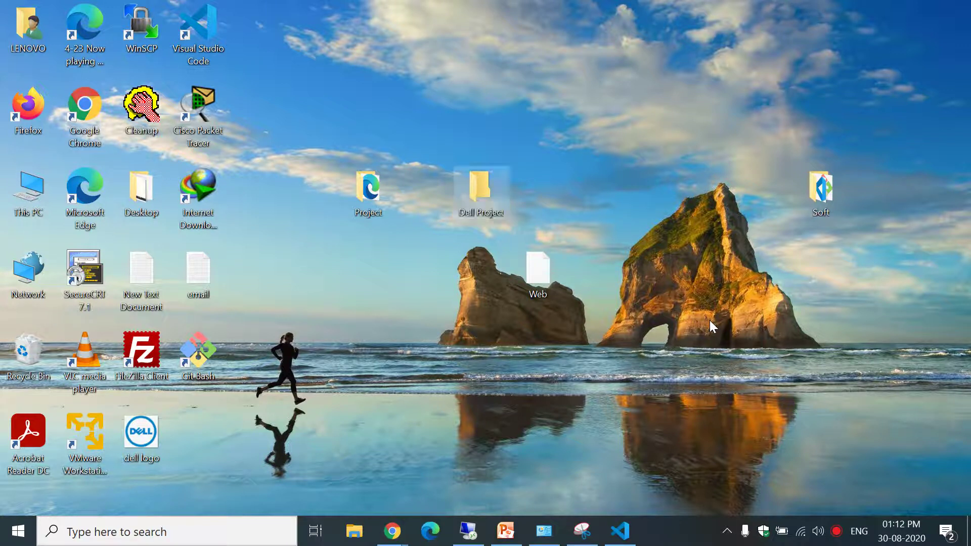
{"action": "key", "text": "Return"}
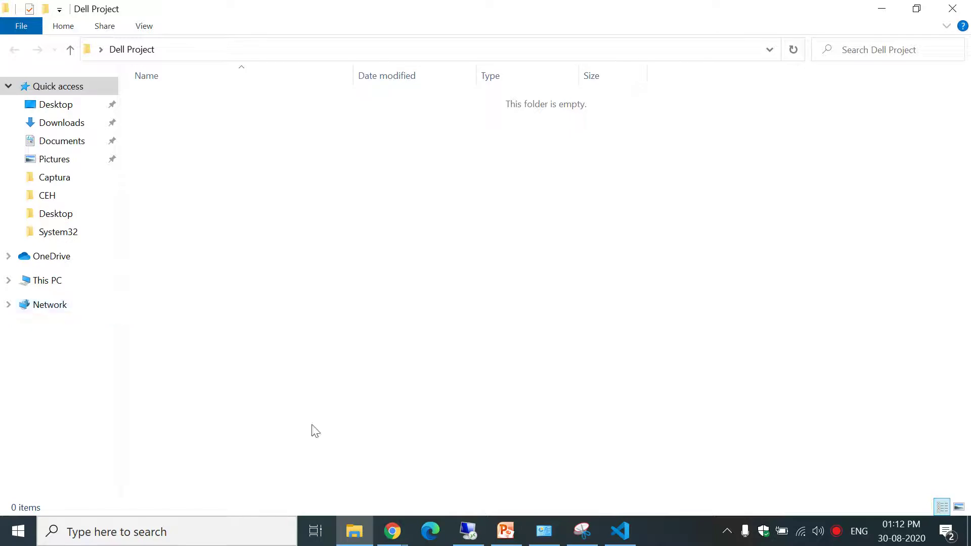
Open the Dell Project folder as the VS Code workspace via Open Folder.
{"action": "mouse_move", "coordinate": [627, 540]}
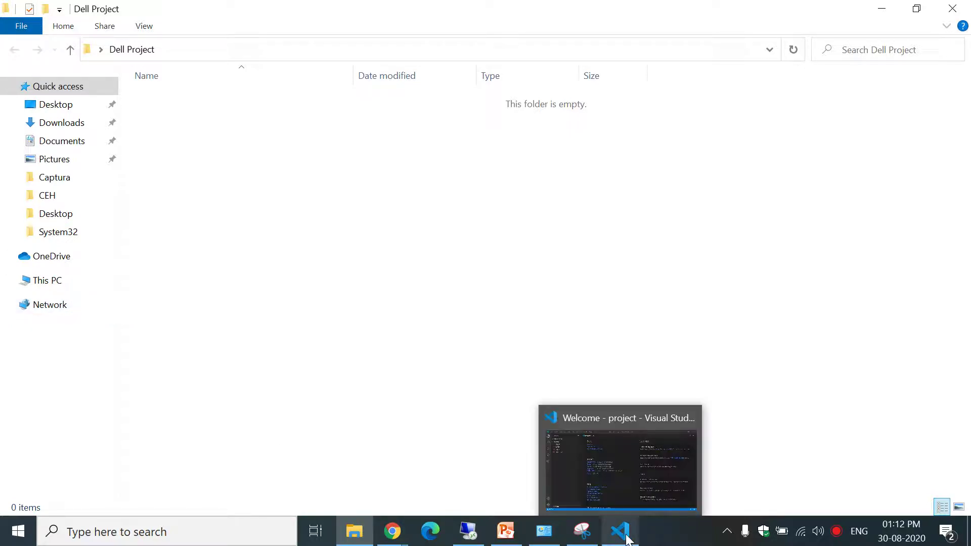
{"action": "left_click", "coordinate": [620, 480]}
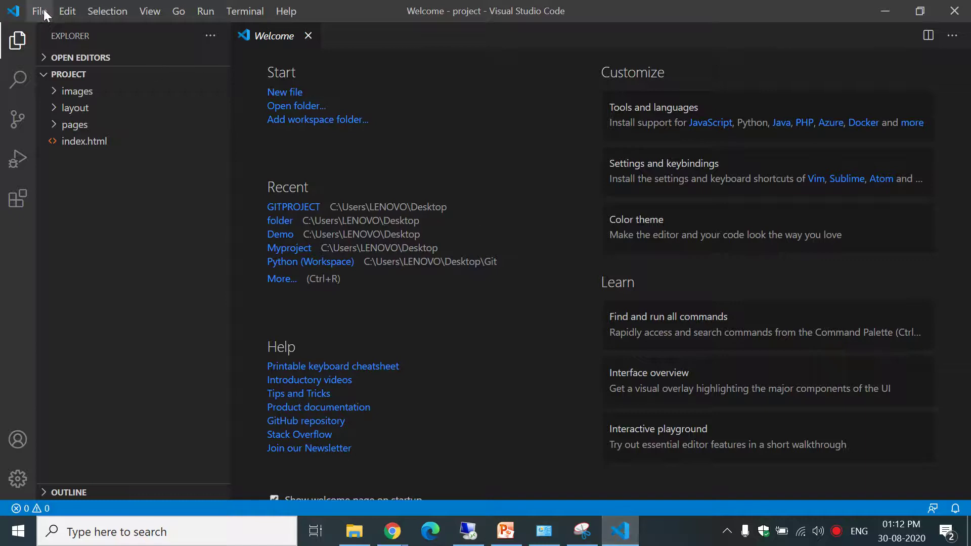
{"action": "left_click", "coordinate": [43, 15]}
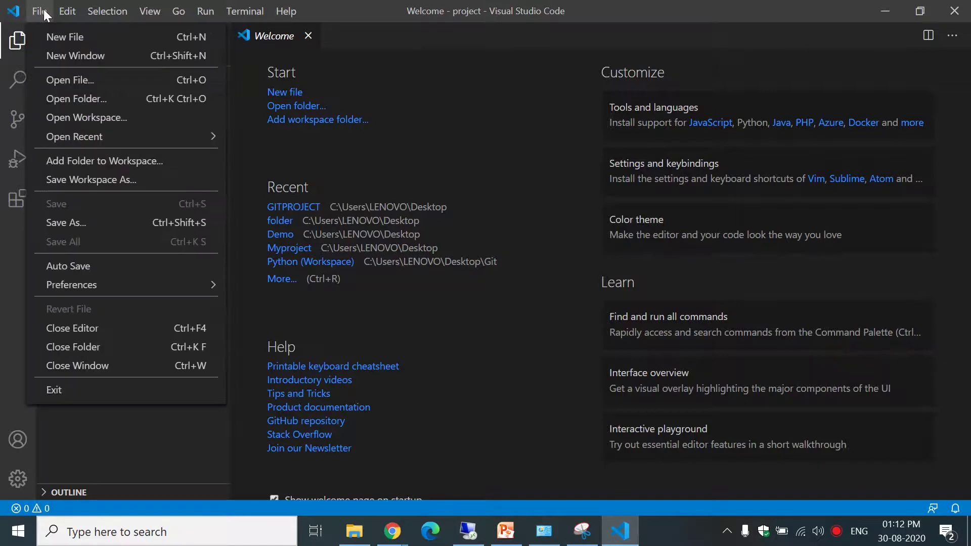
{"action": "left_click", "coordinate": [60, 97]}
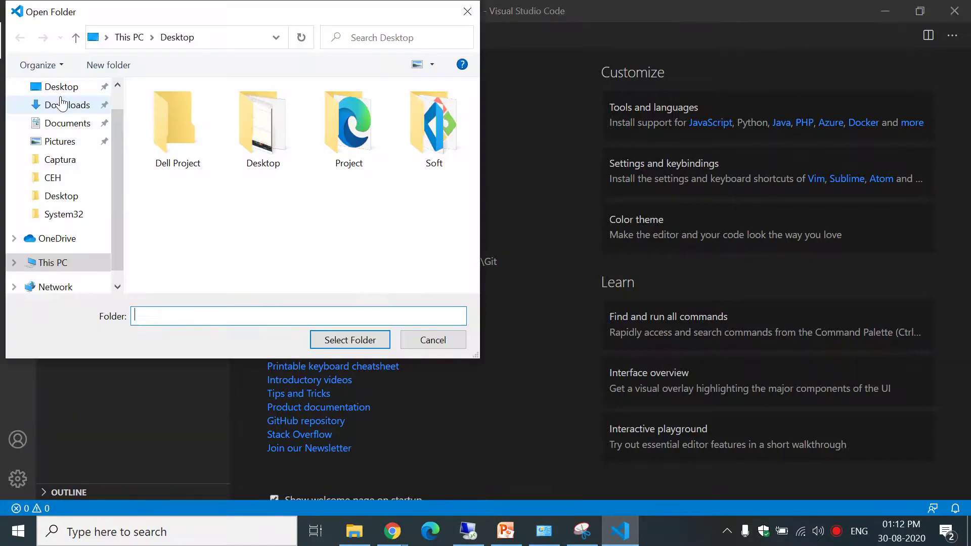
{"action": "left_click", "coordinate": [181, 138]}
{"action": "double_click", "coordinate": [182, 137]}
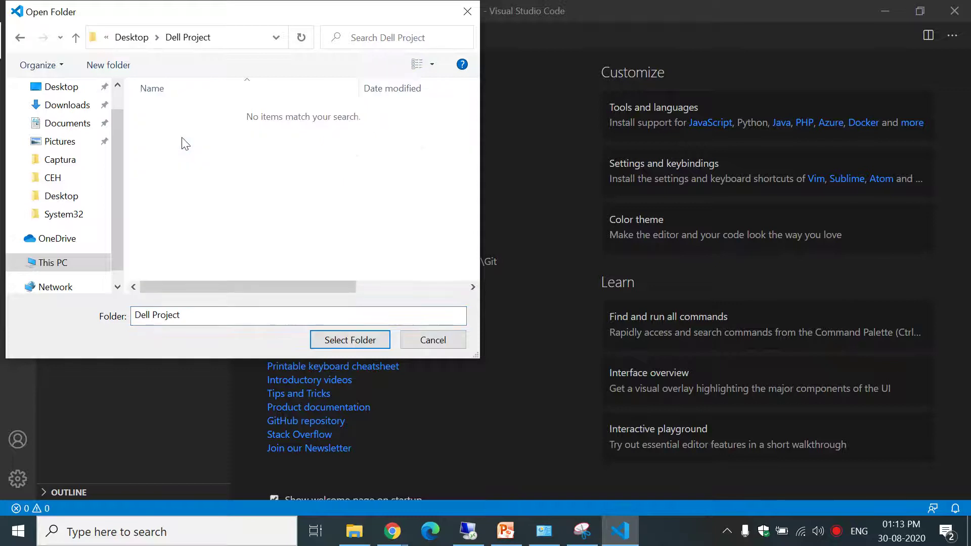
{"action": "left_click", "coordinate": [332, 347]}
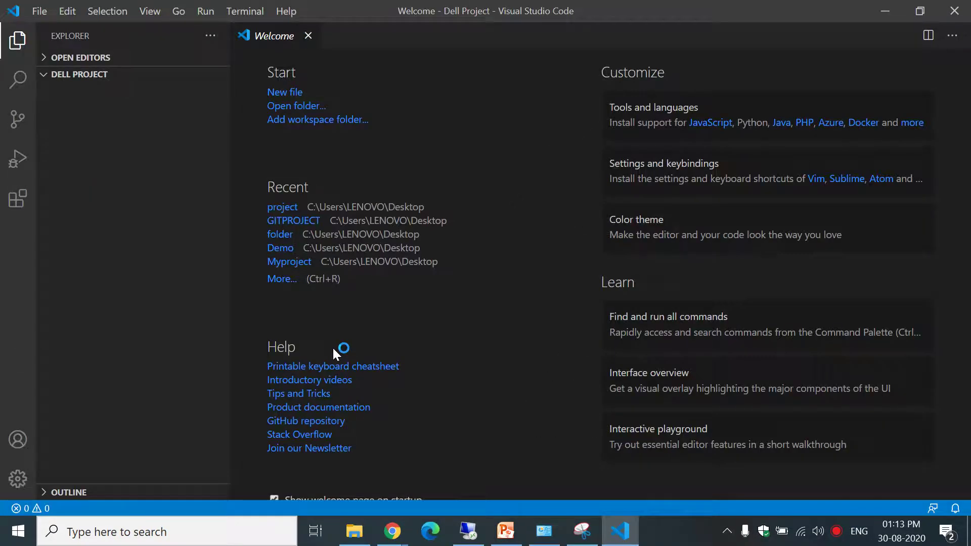
{"action": "left_click", "coordinate": [45, 76]}
{"action": "left_click", "coordinate": [45, 76]}
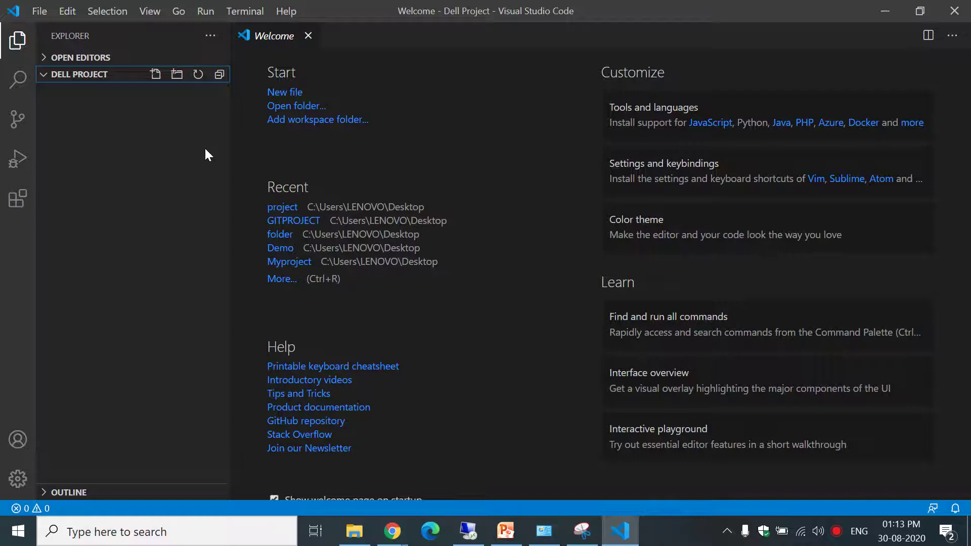
Start a new PowerShell terminal and enter 'git clone' at the prompt.
{"action": "mouse_move", "coordinate": [391, 540]}
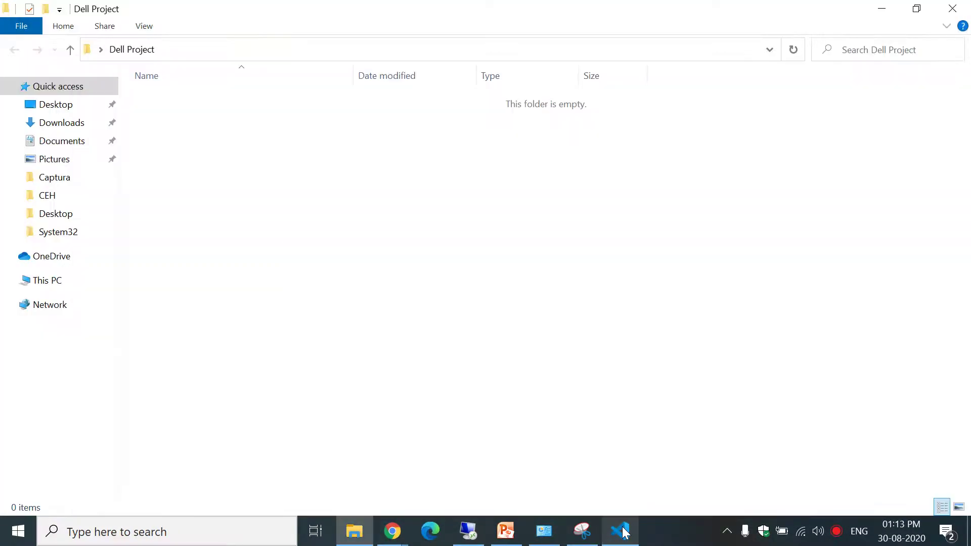
{"action": "left_click", "coordinate": [625, 532]}
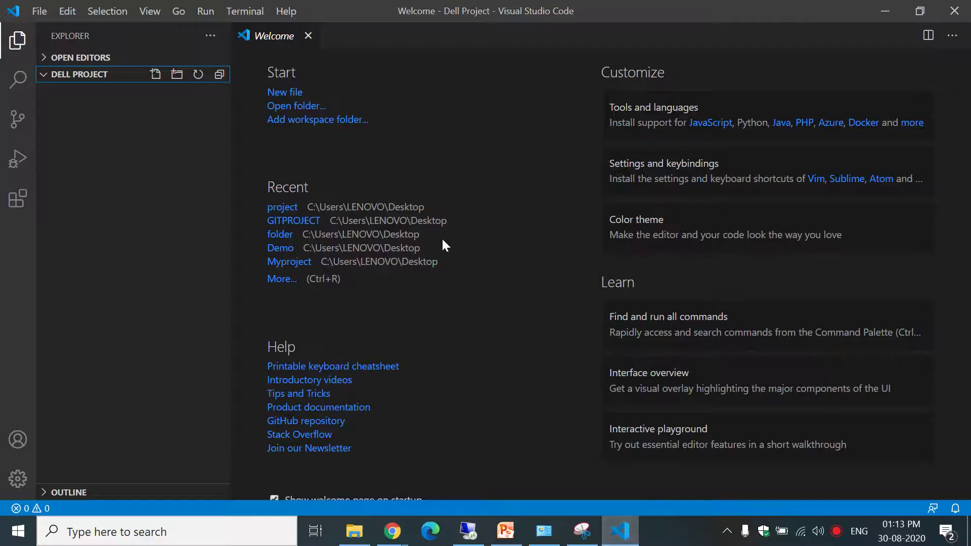
{"action": "left_click", "coordinate": [235, 17]}
{"action": "left_click", "coordinate": [255, 37]}
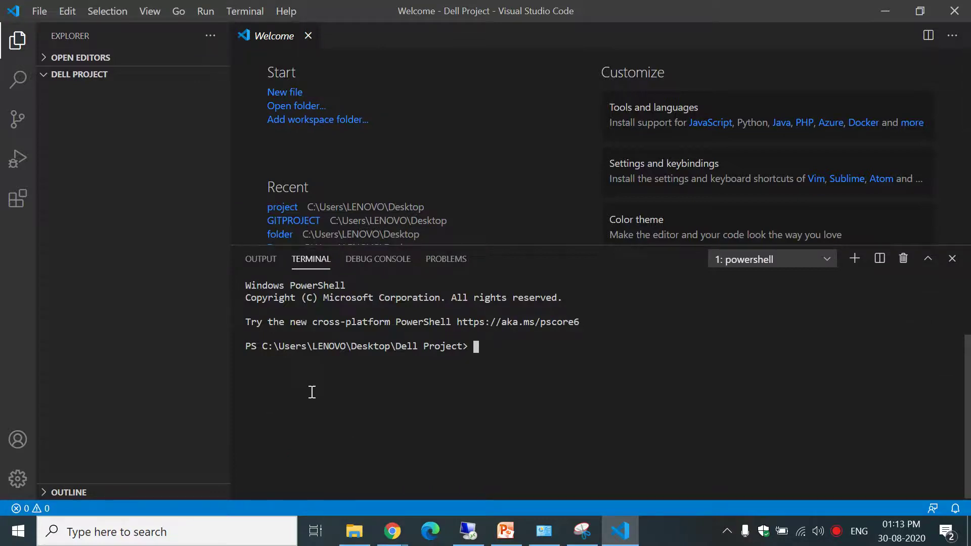
{"action": "type", "text": "gi"}
{"action": "key", "text": "BackSpace"}
{"action": "key", "text": "BackSpace"}
{"action": "type", "text": "git clone"}
Copy DOTNET-DEV's Git URL from the browser and run git clone with it.
{"action": "left_click", "coordinate": [392, 531]}
{"action": "left_click", "coordinate": [342, 475]}
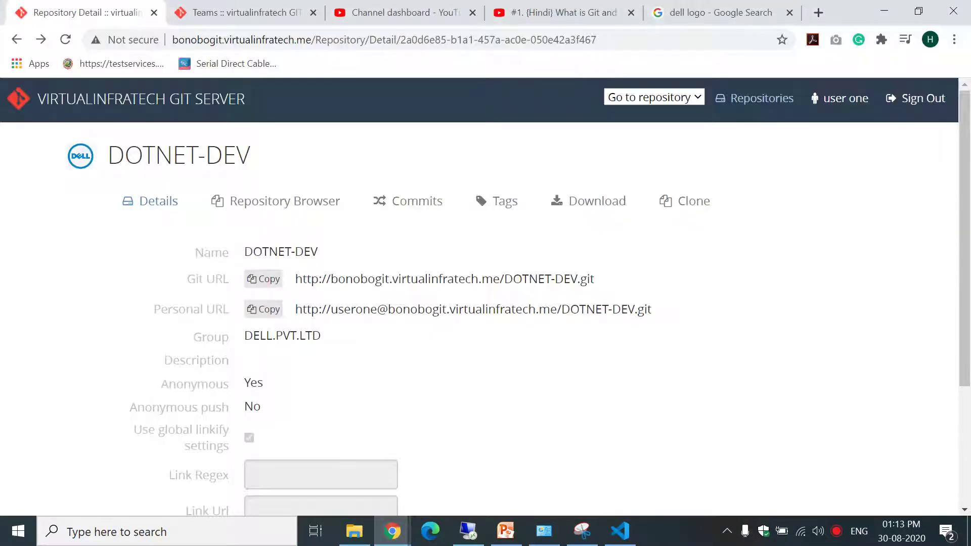
{"action": "left_click_drag", "start_coordinate": [295, 278], "coordinate": [595, 287]}
{"action": "key", "text": "ctrl+c"}
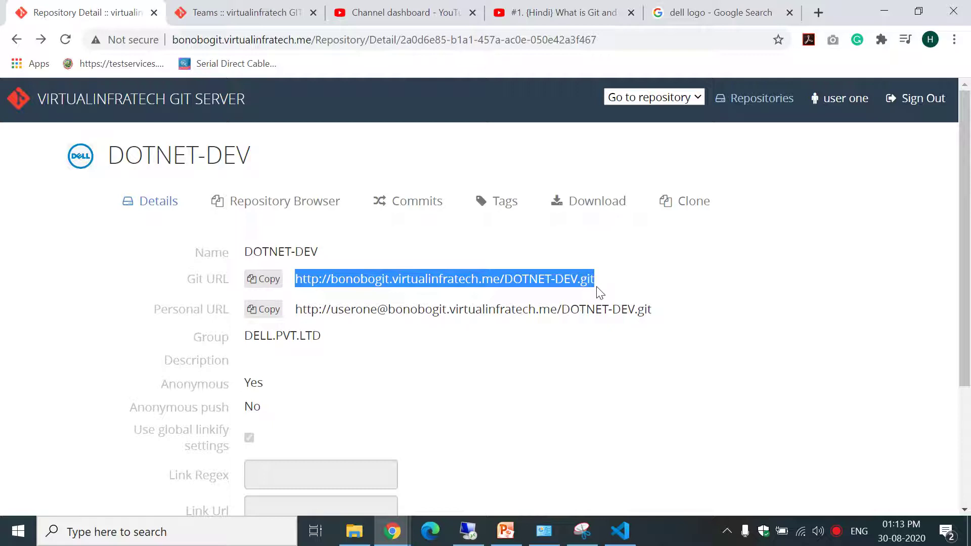
{"action": "left_click", "coordinate": [625, 535]}
{"action": "key", "text": "ctrl+v"}
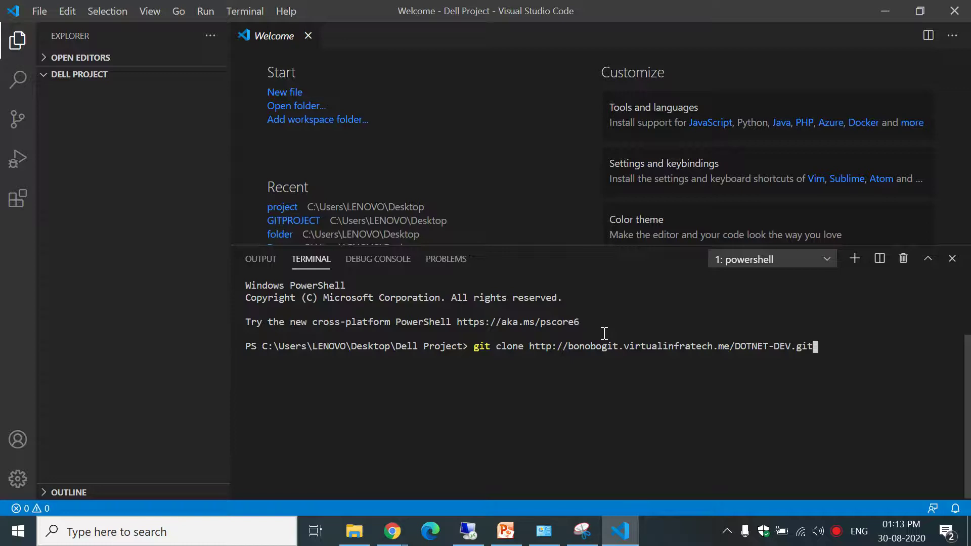
{"action": "key", "text": "Return"}
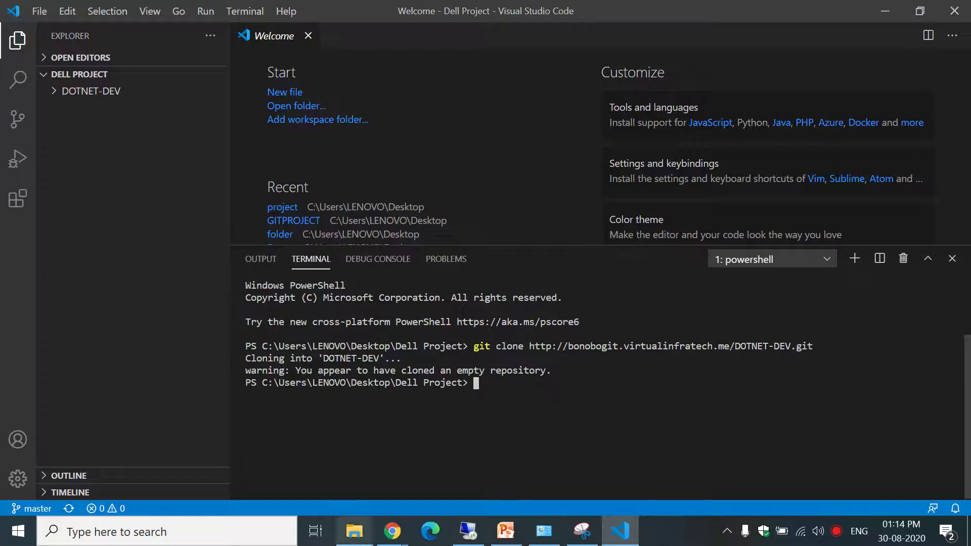
Check DOTNET-DEV's files in the server's Repository Browser, then return to VS Code.
{"action": "left_click", "coordinate": [399, 532]}
{"action": "left_click", "coordinate": [373, 462]}
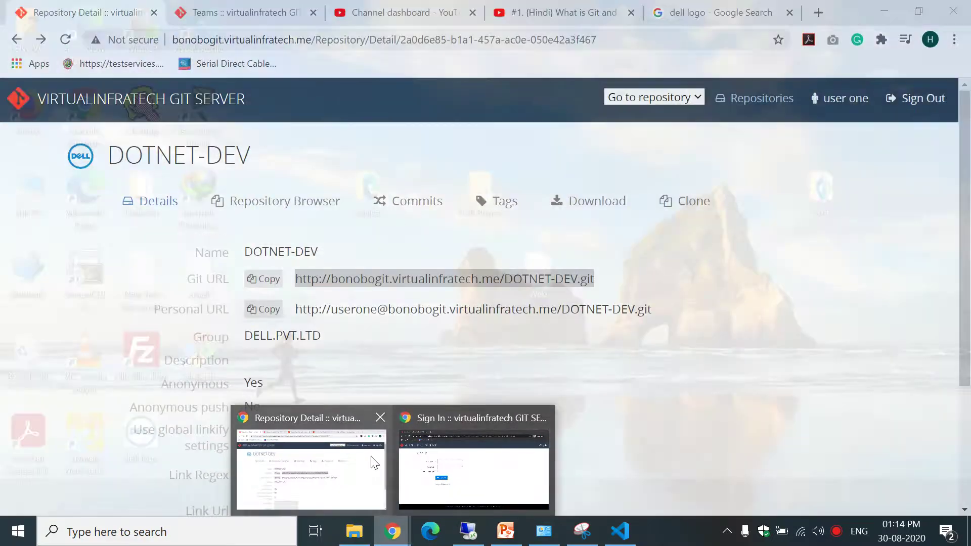
{"action": "left_click", "coordinate": [269, 207]}
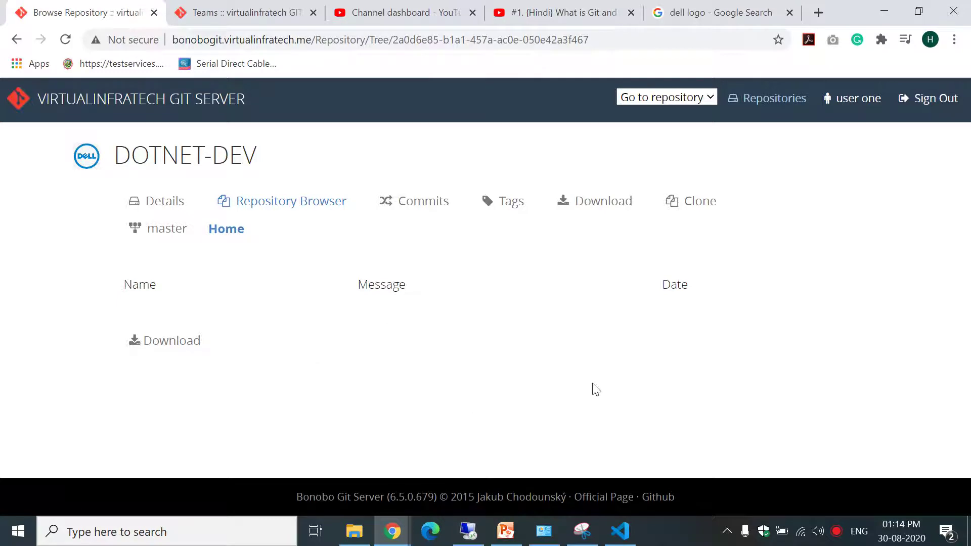
{"action": "left_click", "coordinate": [619, 532]}
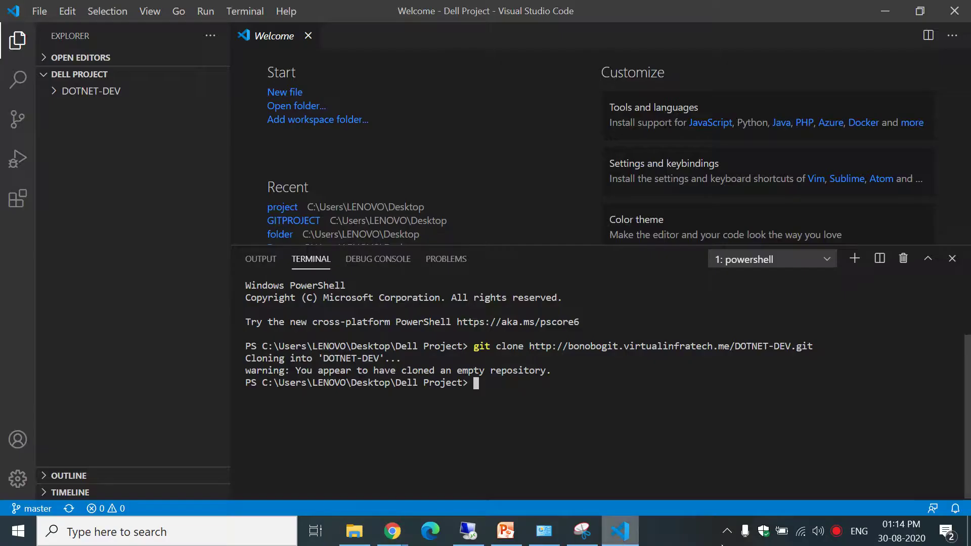
Browse Dell Project > DOTNET-DEV in File Explorer, peek into .git, then return to VS Code.
{"action": "left_click", "coordinate": [969, 531]}
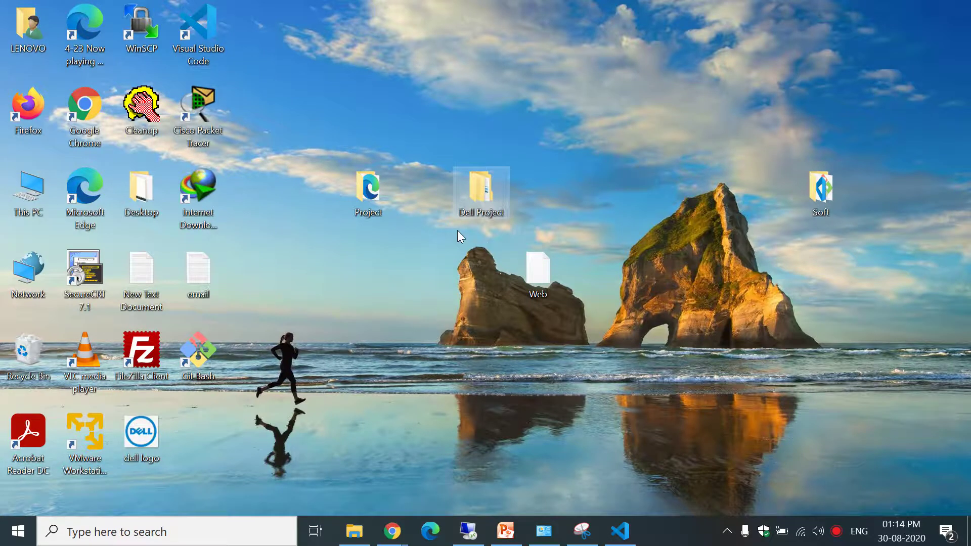
{"action": "double_click", "coordinate": [469, 199]}
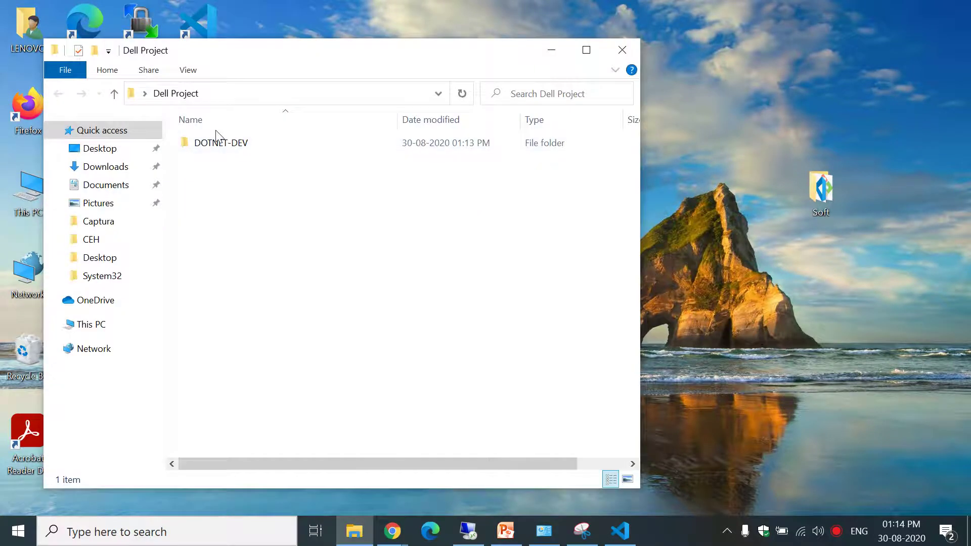
{"action": "left_click", "coordinate": [248, 143]}
{"action": "double_click", "coordinate": [247, 143]}
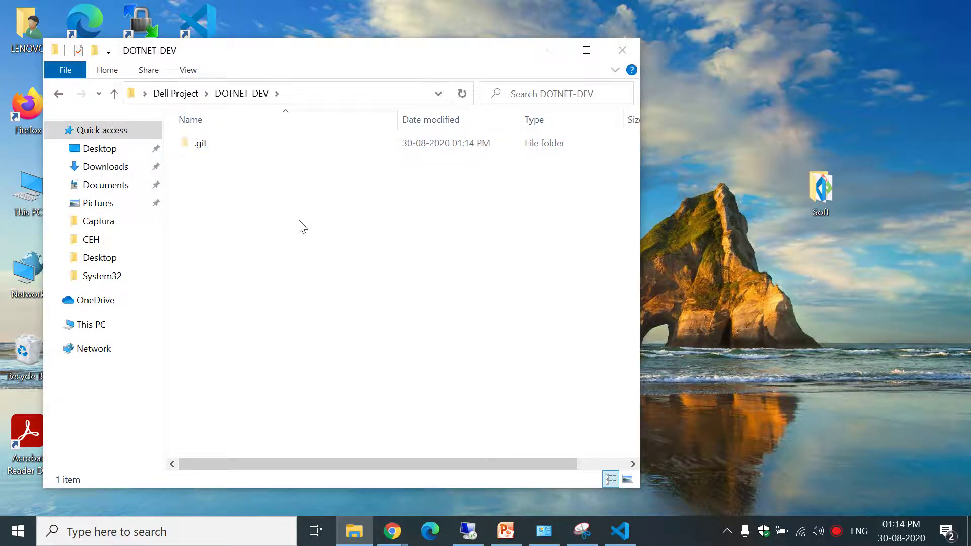
{"action": "double_click", "coordinate": [201, 144]}
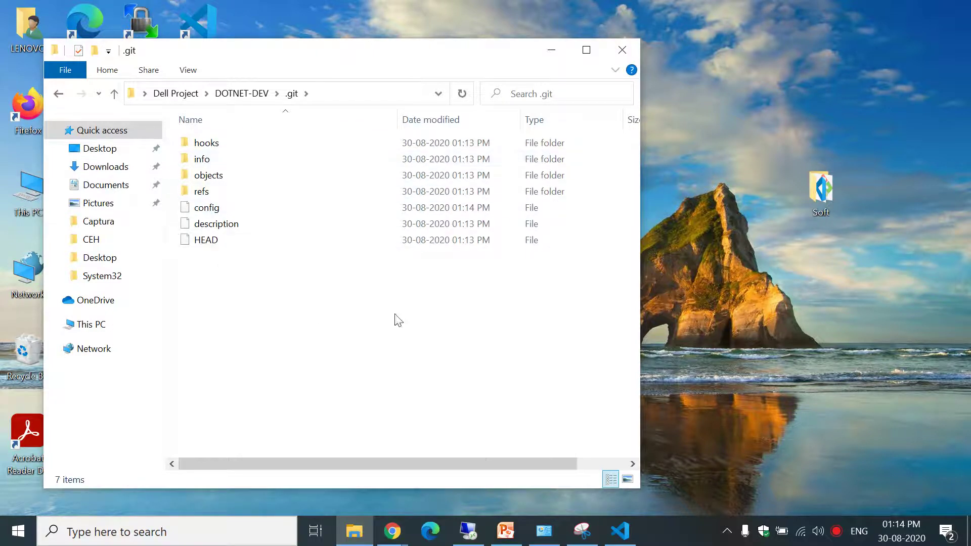
{"action": "left_click", "coordinate": [59, 93]}
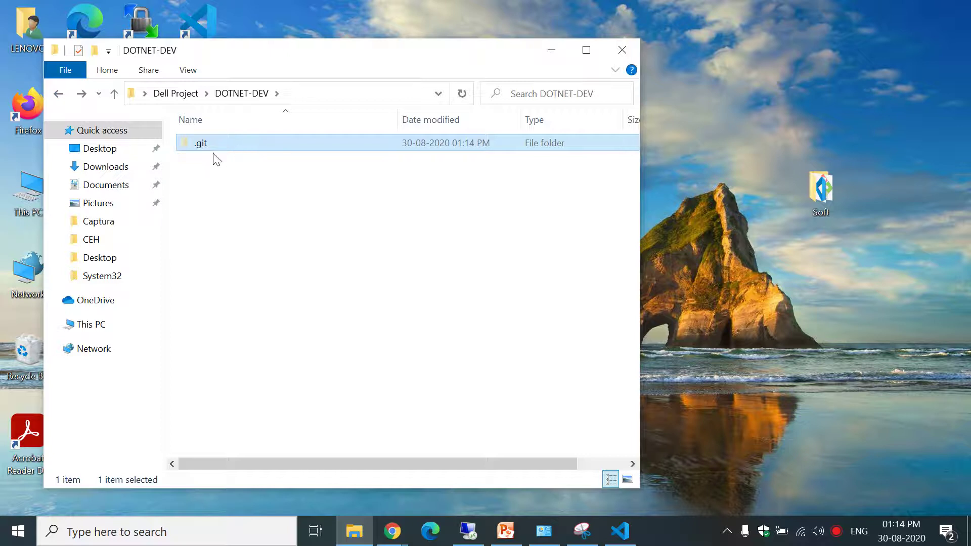
{"action": "left_click", "coordinate": [219, 182]}
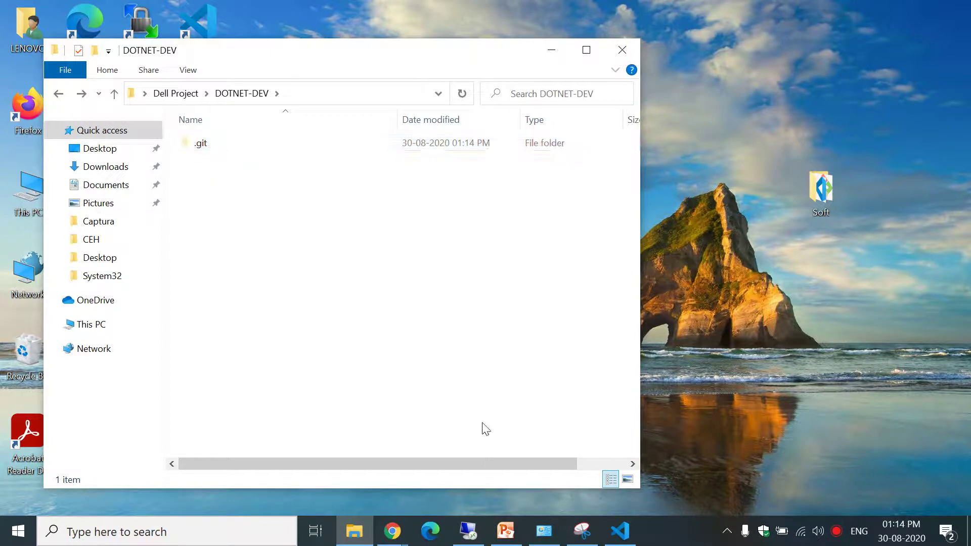
{"action": "left_click", "coordinate": [620, 531]}
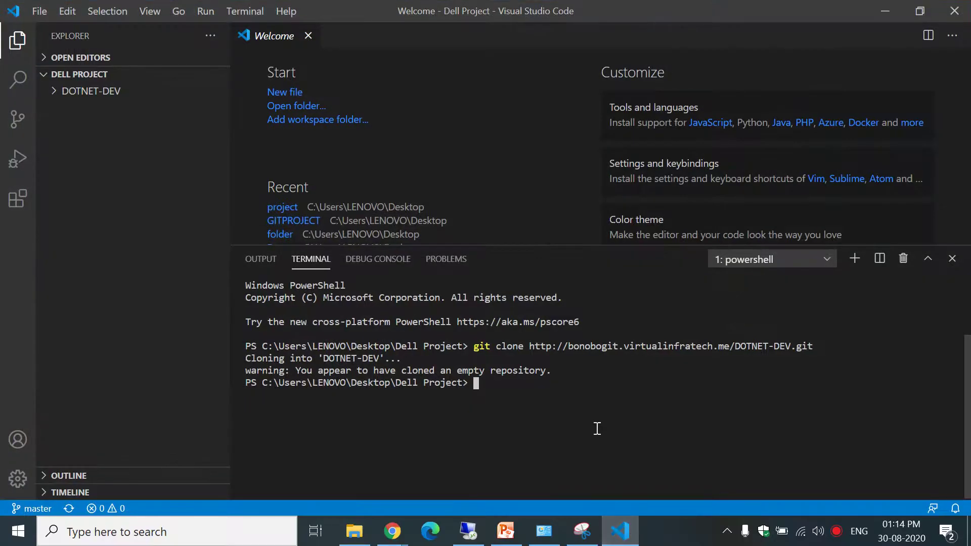
Run git status and ls in the Dell Project folder.
{"action": "type", "text": "git status"}
{"action": "key", "text": "Return"}
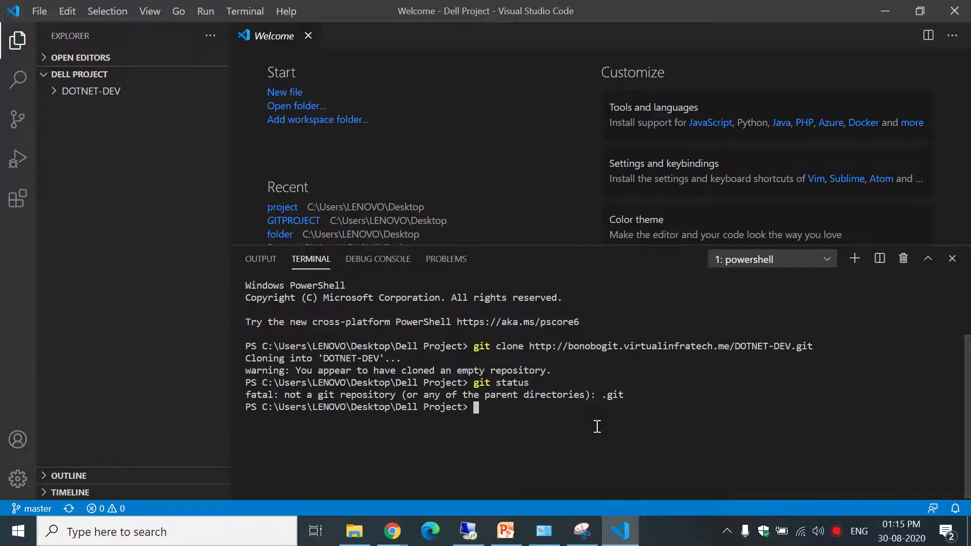
{"action": "type", "text": "ls"}
{"action": "key", "text": "Return"}
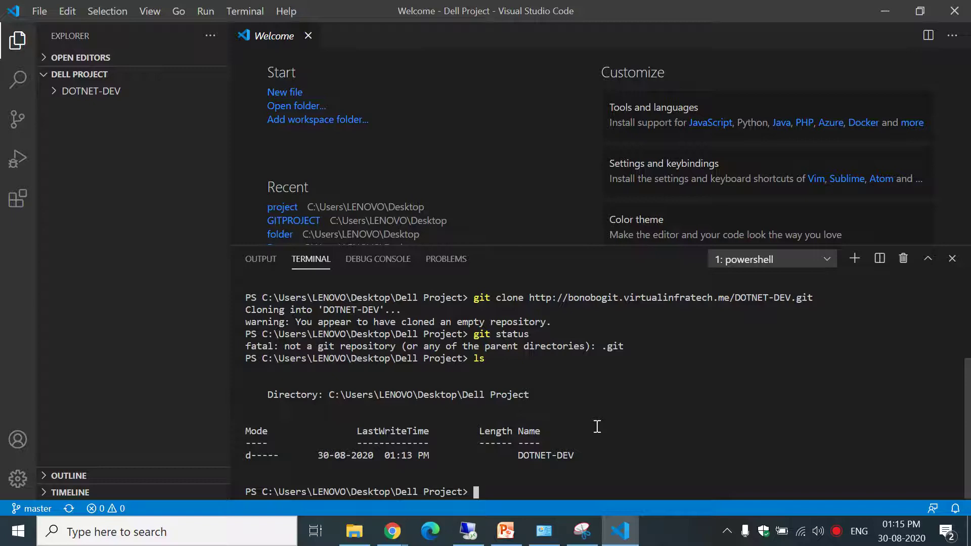
Change into DOTNET-DEV, list it with ls -h, and rerun git status.
{"action": "type", "text": "cd "}
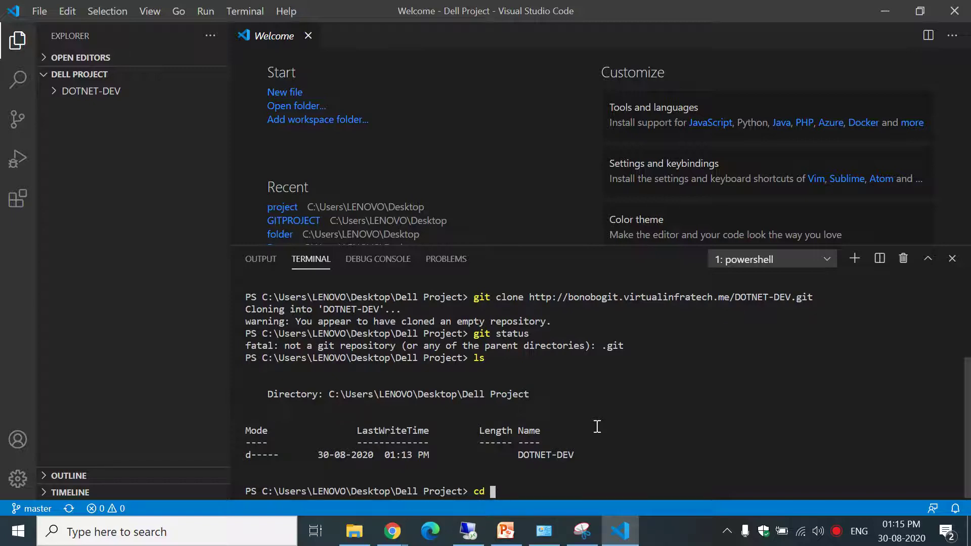
{"action": "type", "text": "Dot"}
{"action": "key", "text": "Tab"}
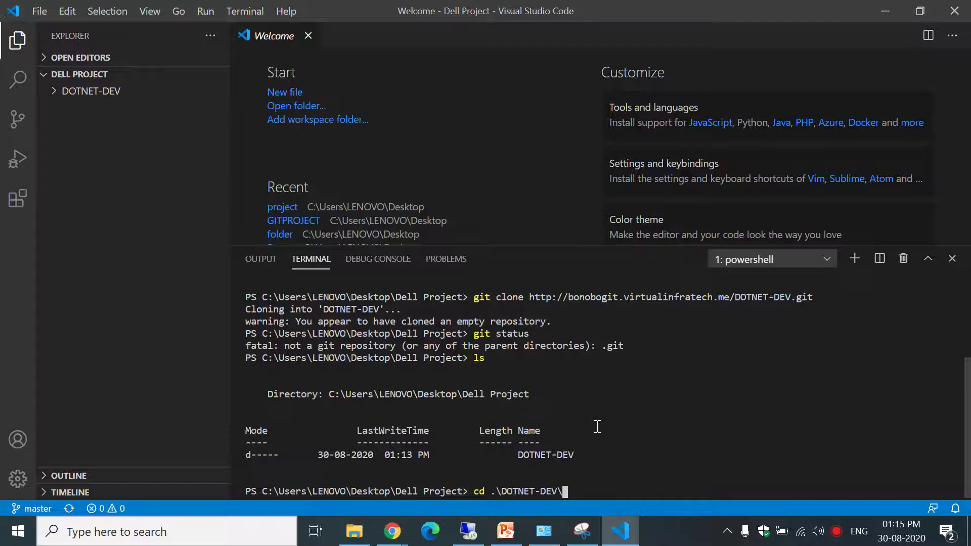
{"action": "key", "text": "Return"}
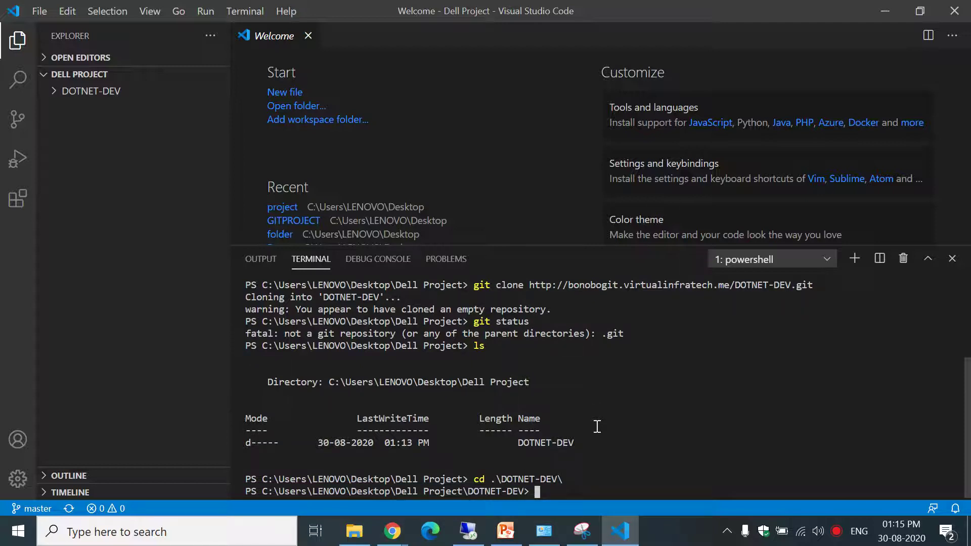
{"action": "type", "text": "ls -h"}
{"action": "key", "text": "Return"}
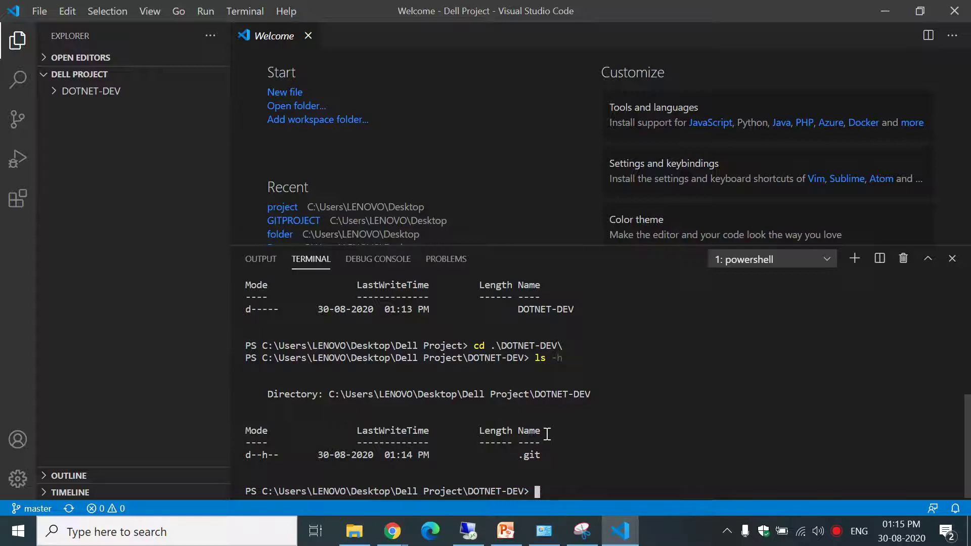
{"action": "key", "text": "Up"}
{"action": "key", "text": "Up"}
{"action": "key", "text": "Up"}
{"action": "key", "text": "Up"}
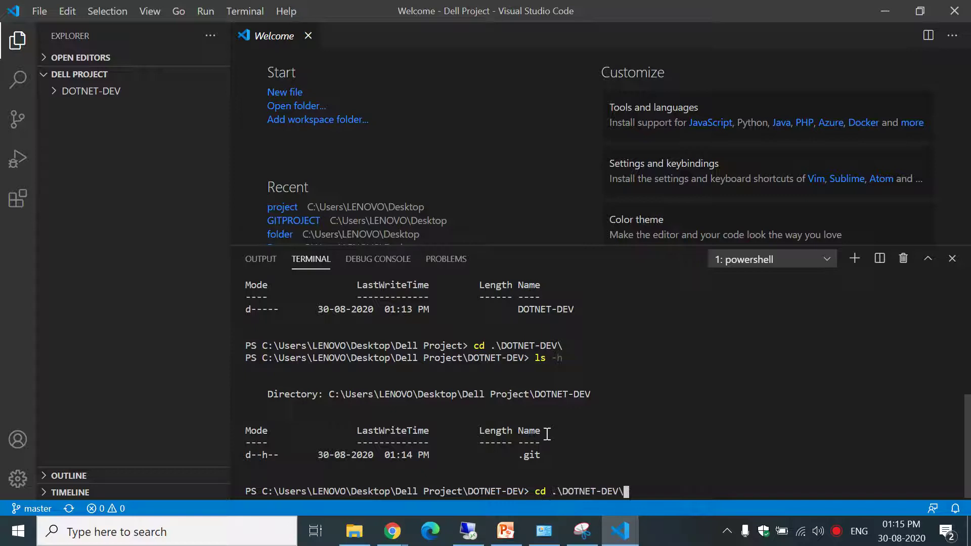
{"action": "key", "text": "Return"}
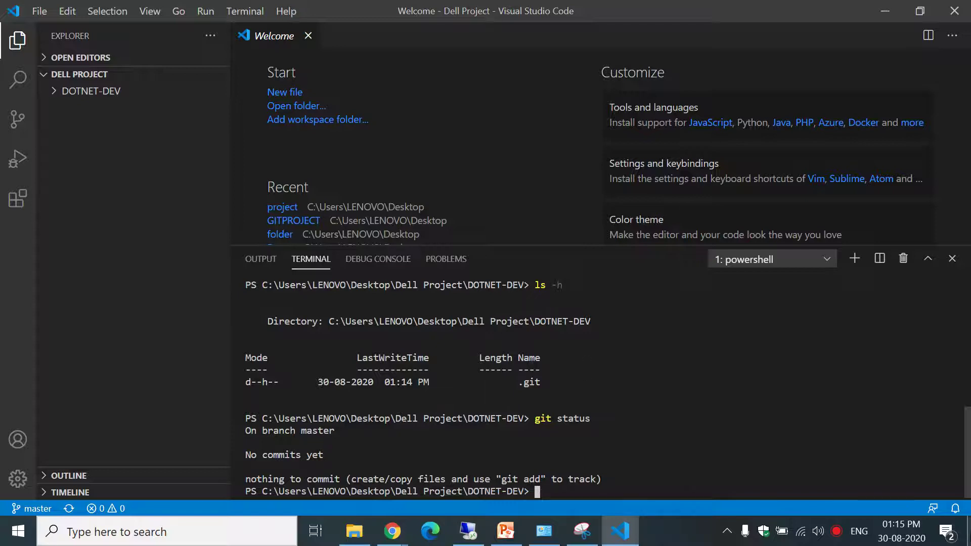
Copy the images, layout, pages folders and index file from the Project folder.
{"action": "left_click", "coordinate": [968, 533]}
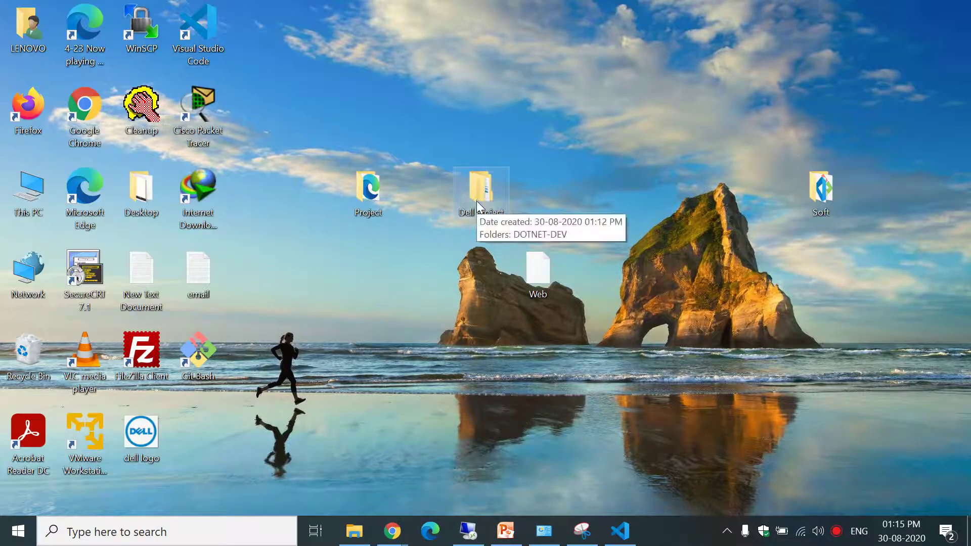
{"action": "double_click", "coordinate": [365, 194]}
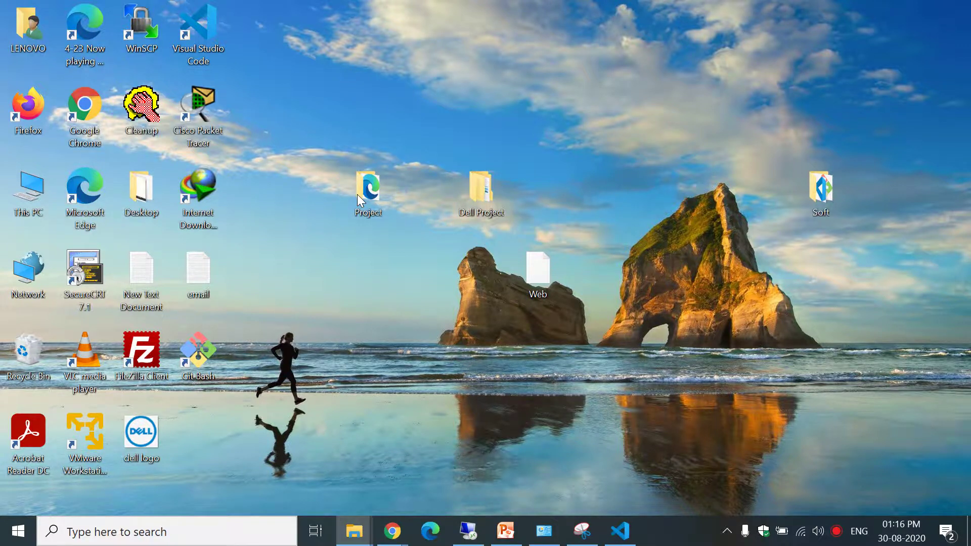
{"action": "left_click_drag", "start_coordinate": [327, 197], "coordinate": [289, 120]}
{"action": "left_click_drag", "start_coordinate": [275, 86], "coordinate": [276, 86]}
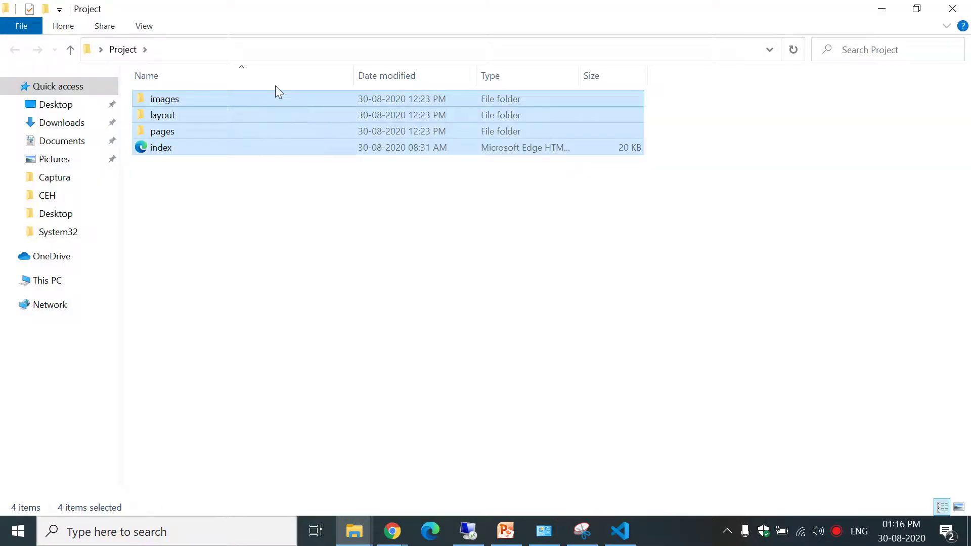
{"action": "right_click", "coordinate": [282, 110]}
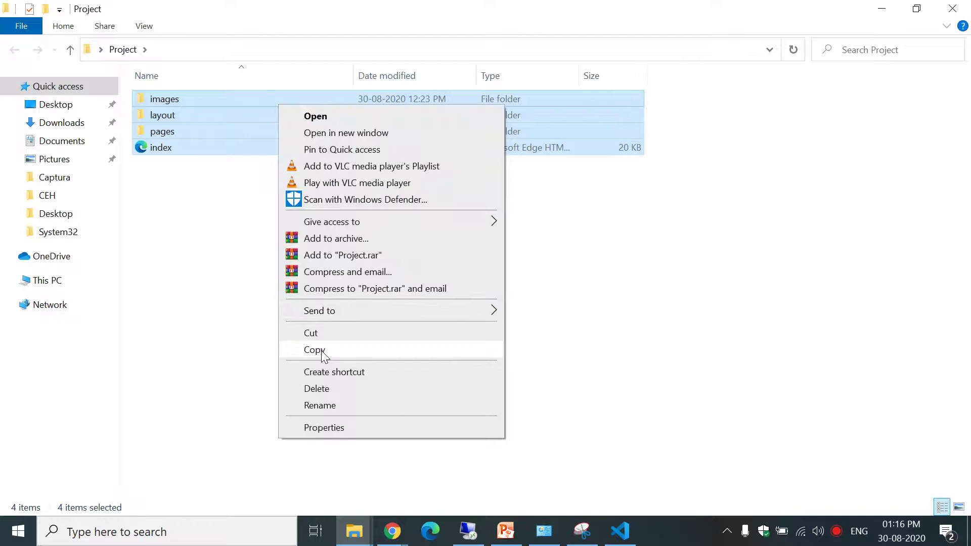
{"action": "left_click", "coordinate": [321, 349]}
Paste the copied website files into Dell Project > DOTNET-DEV.
{"action": "left_click", "coordinate": [881, 8]}
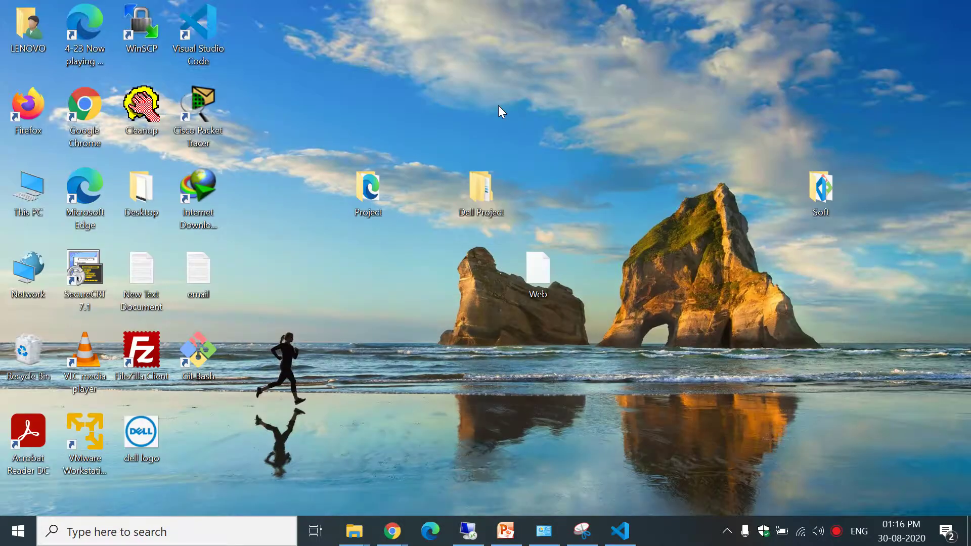
{"action": "double_click", "coordinate": [481, 190]}
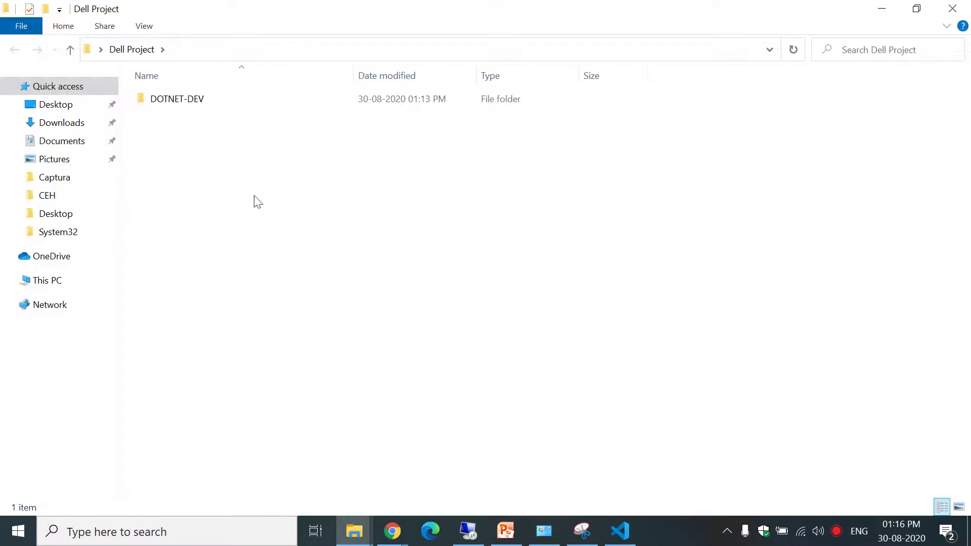
{"action": "double_click", "coordinate": [228, 105]}
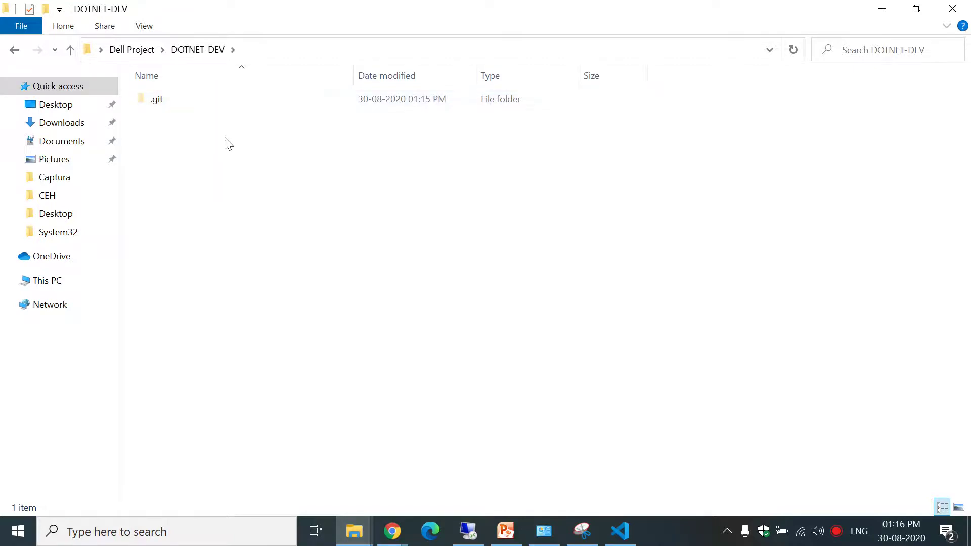
{"action": "right_click", "coordinate": [228, 144]}
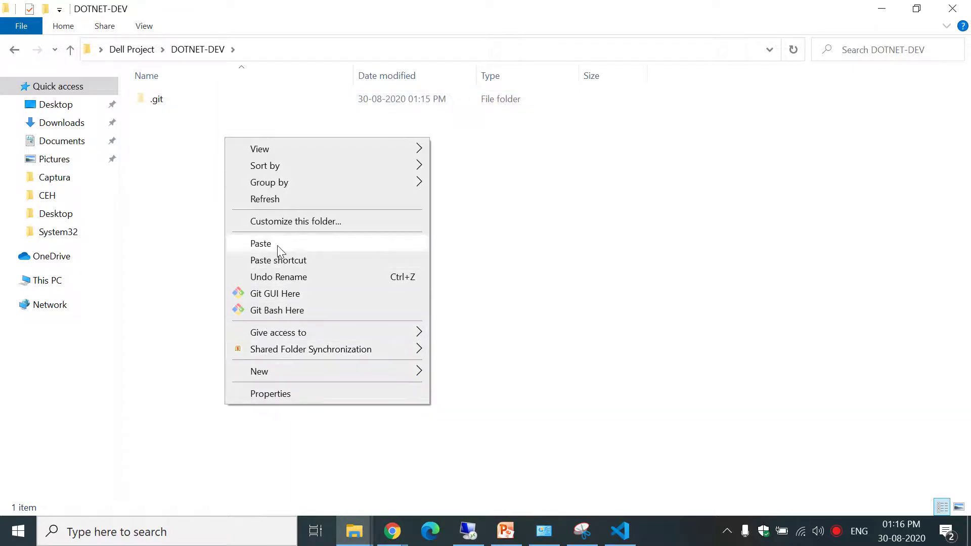
{"action": "left_click", "coordinate": [277, 245]}
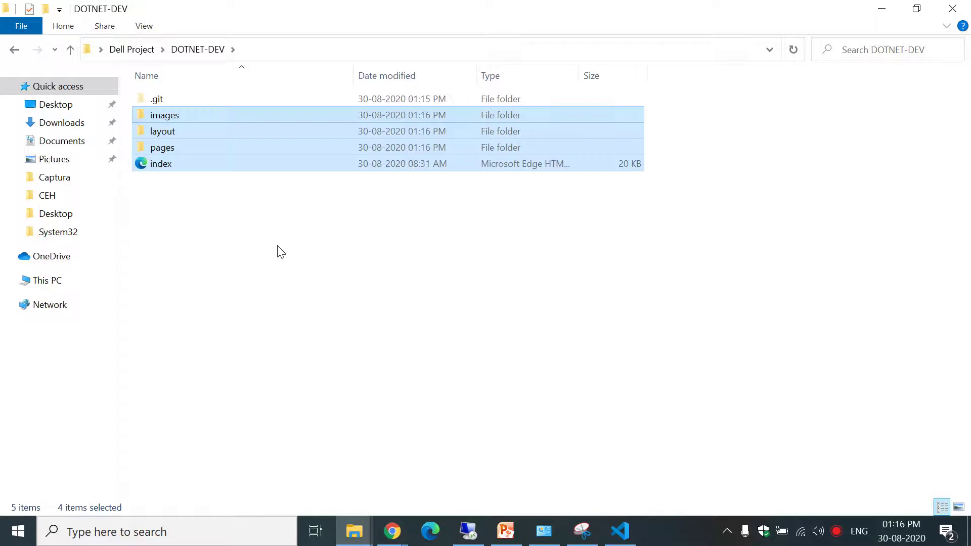
{"action": "left_click", "coordinate": [502, 208]}
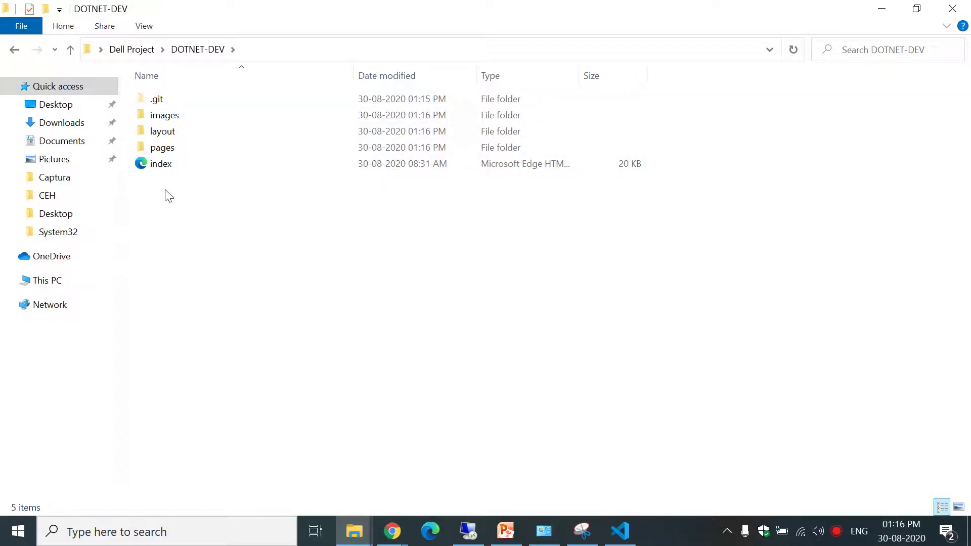
Reopen DOTNET-DEV to confirm the pasted website files are there.
{"action": "left_click", "coordinate": [882, 7]}
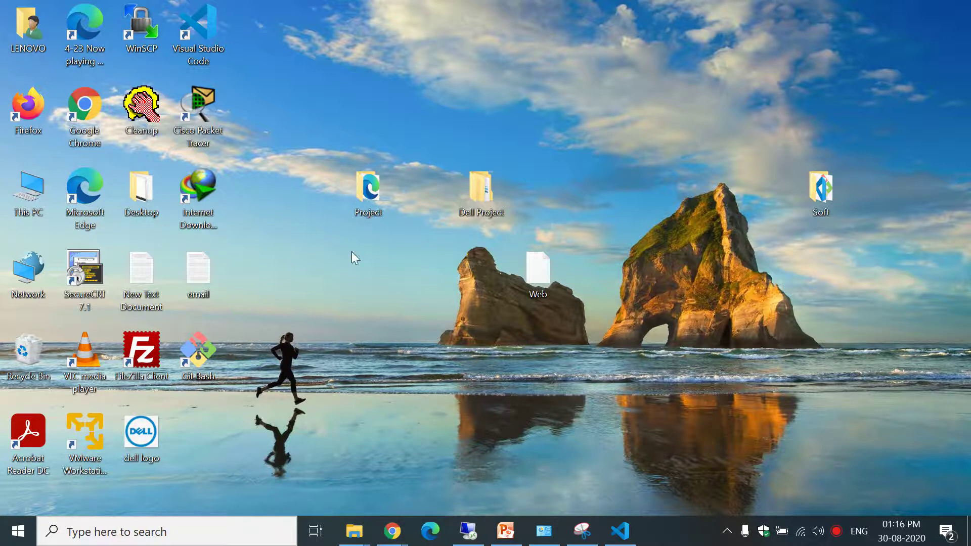
{"action": "double_click", "coordinate": [479, 199]}
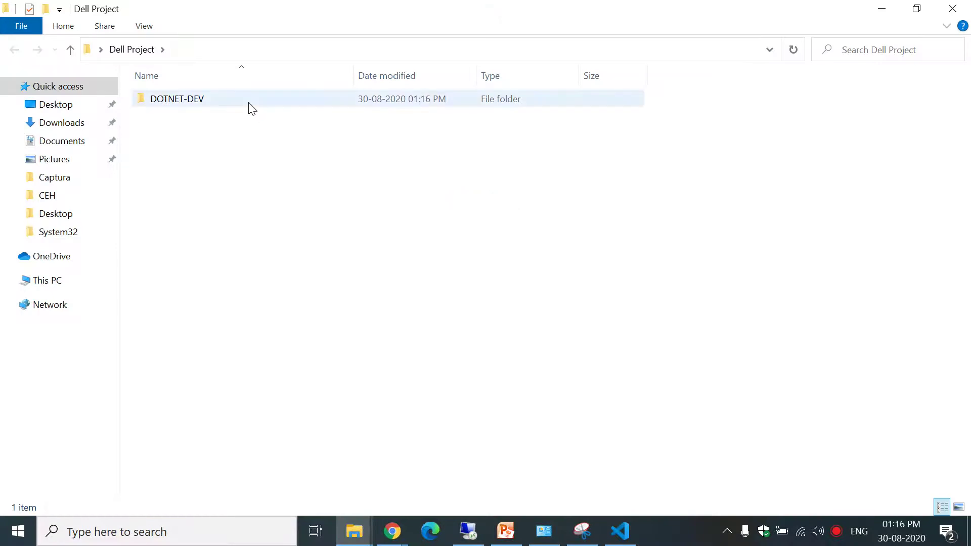
{"action": "left_click", "coordinate": [250, 107]}
{"action": "double_click", "coordinate": [251, 108]}
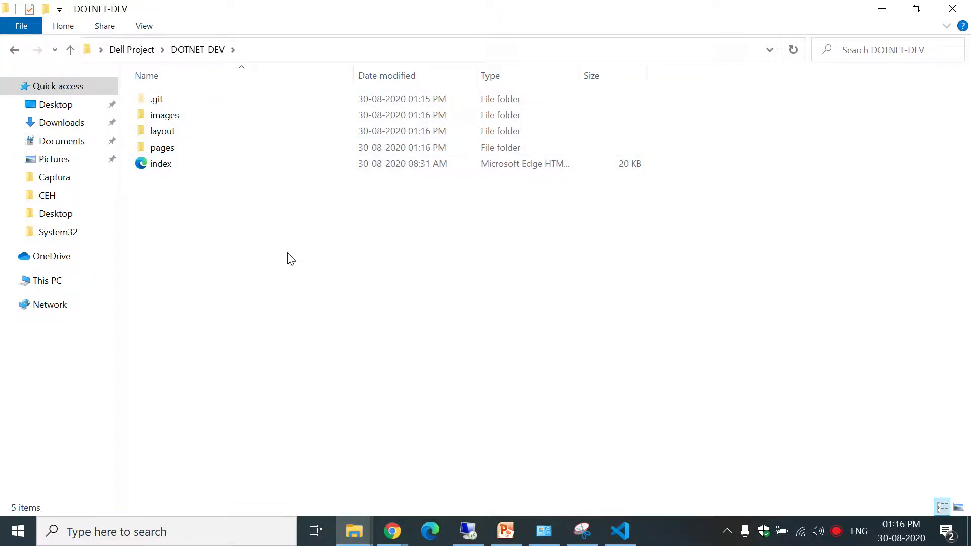
{"action": "left_click", "coordinate": [621, 531]}
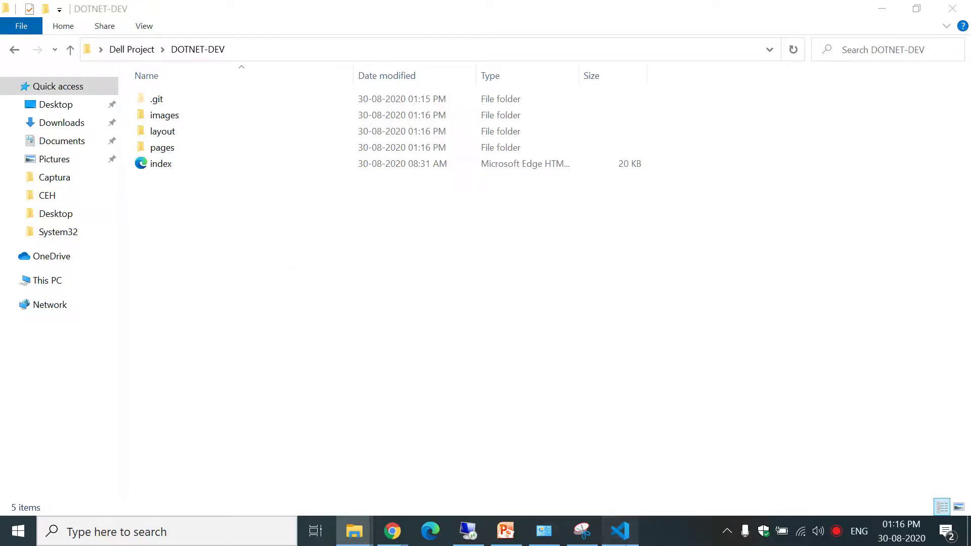
Run ls and git status to see images, layout, pages and index.html untracked.
{"action": "type", "text": "ls"}
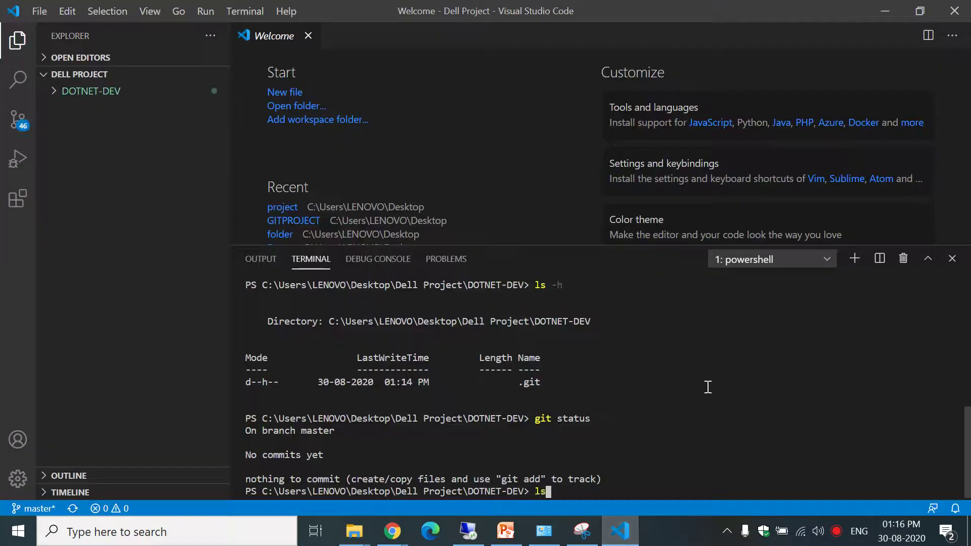
{"action": "key", "text": "Return"}
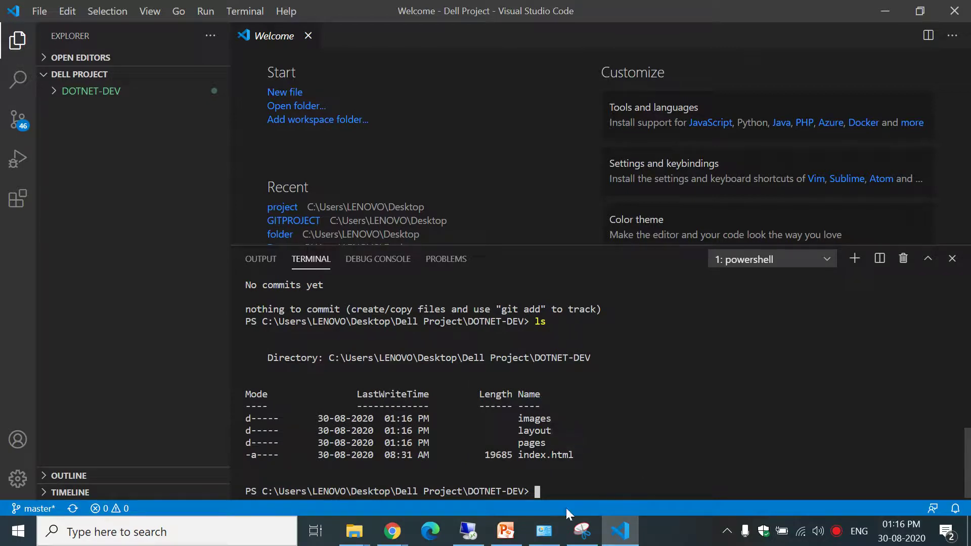
{"action": "type", "text": "git status"}
{"action": "key", "text": "Return"}
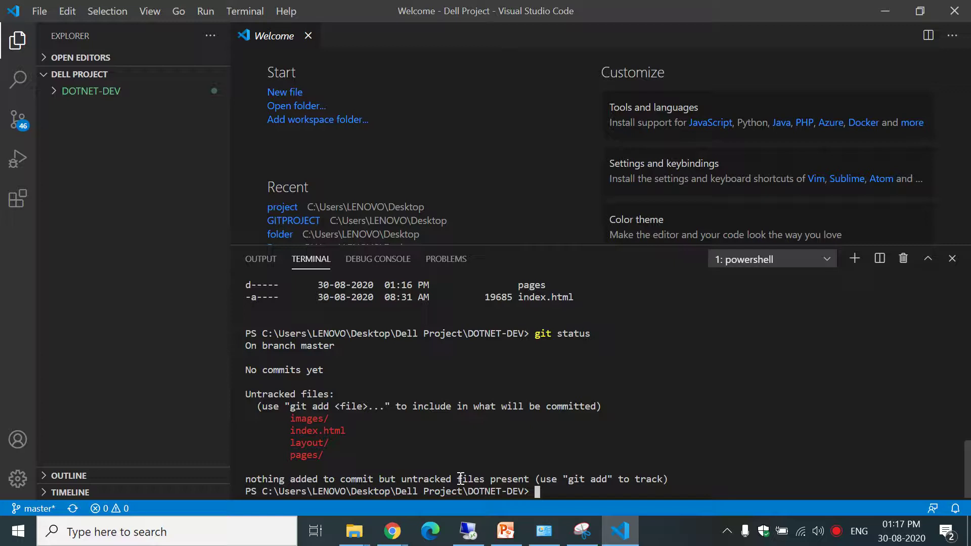
{"action": "type", "text": "git"}
Stage every file in DOTNET-DEV with git add *.
{"action": "type", "text": "add *"}
{"action": "key", "text": "BackSpace"}
{"action": "type", "text": "--all"}
{"action": "key", "text": "BackSpace"}
{"action": "key", "text": "BackSpace"}
{"action": "key", "text": "BackSpace"}
{"action": "key", "text": "BackSpace"}
{"action": "key", "text": "BackSpace"}
{"action": "type", "text": "."}
{"action": "key", "text": "BackSpace"}
{"action": "type", "text": "*"}
{"action": "key", "text": "Return"}
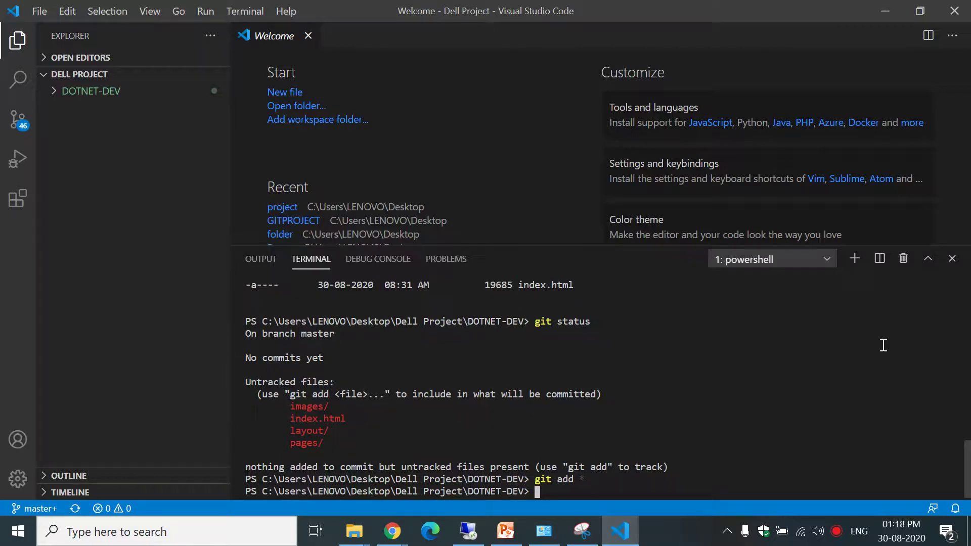
Rerun git status and review the staged new files through pages/sidebar-right.html.
{"action": "key", "text": "Up"}
{"action": "key", "text": "Up"}
{"action": "key", "text": "Return"}
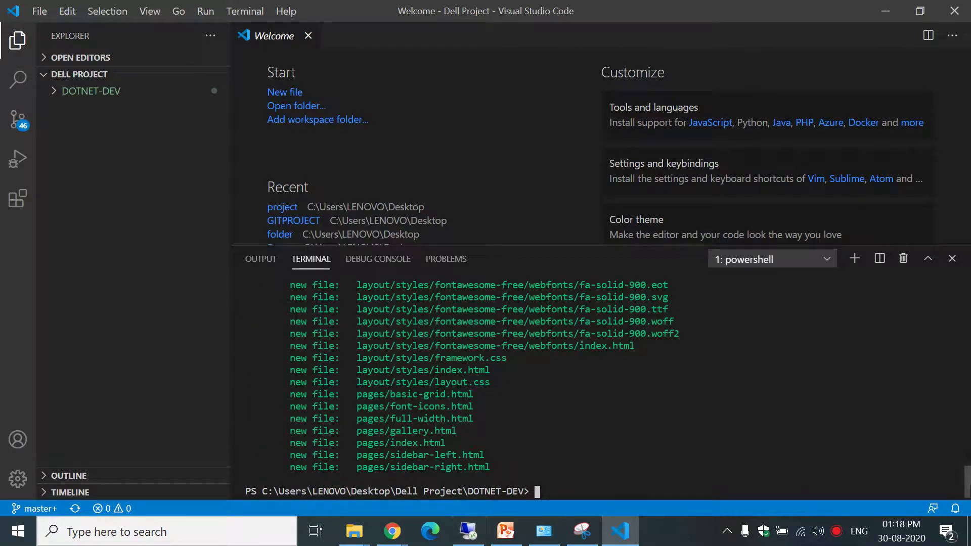
{"action": "scroll", "coordinate": [966, 480], "scroll_direction": "up", "scroll_amount": 5}
{"action": "scroll", "coordinate": [607, 389], "scroll_direction": "up", "scroll_amount": 10}
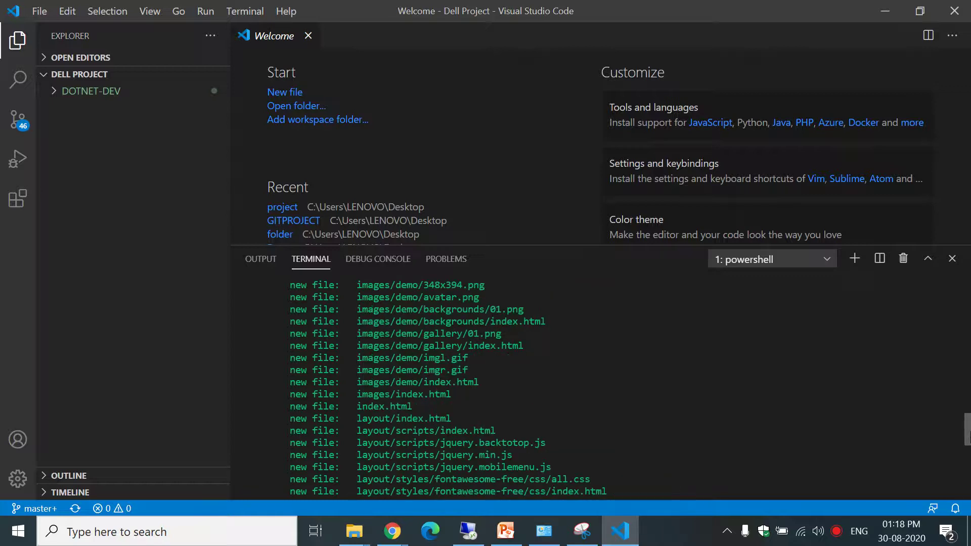
{"action": "scroll", "coordinate": [967, 420], "scroll_direction": "down", "scroll_amount": 4}
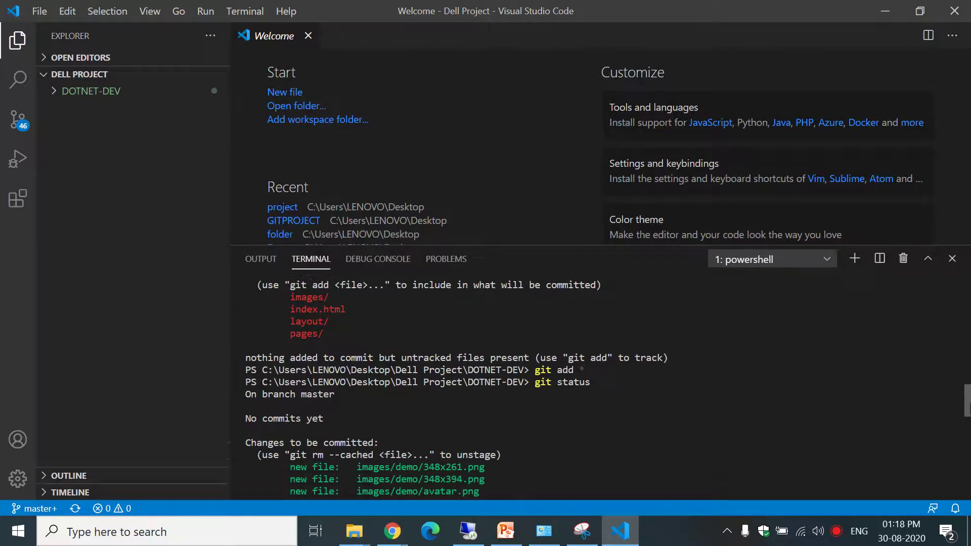
{"action": "scroll", "coordinate": [968, 425], "scroll_direction": "down", "scroll_amount": 1}
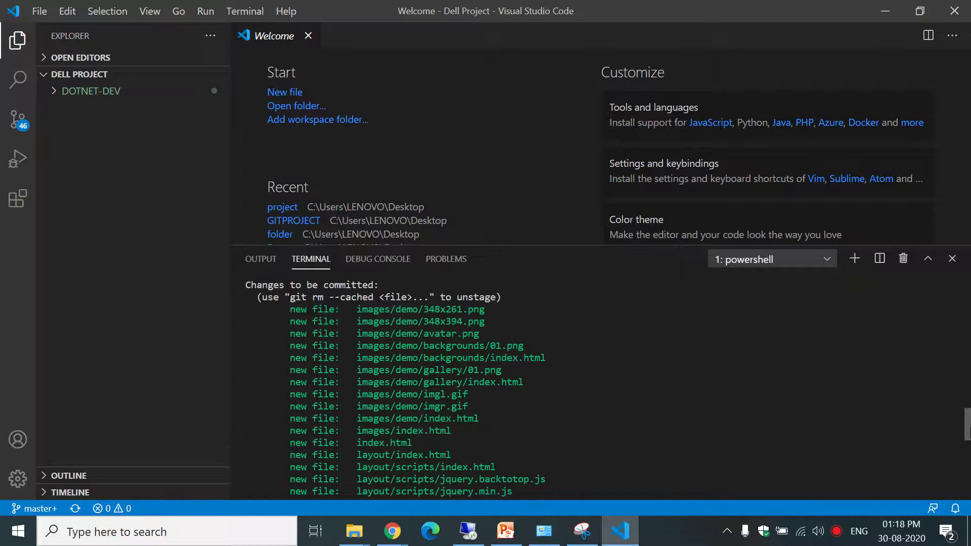
{"action": "scroll", "coordinate": [606, 389], "scroll_direction": "down", "scroll_amount": 10}
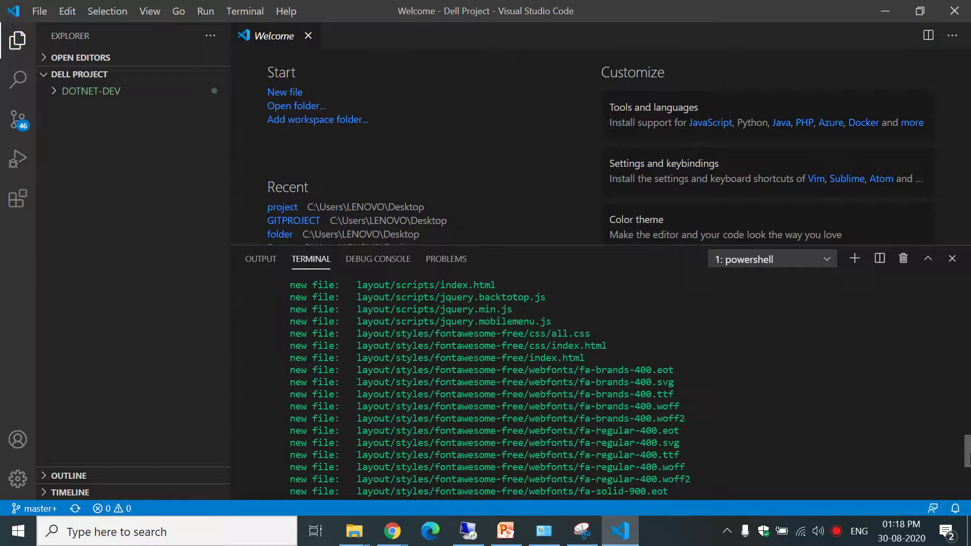
{"action": "scroll", "coordinate": [968, 498], "scroll_direction": "down", "scroll_amount": 4}
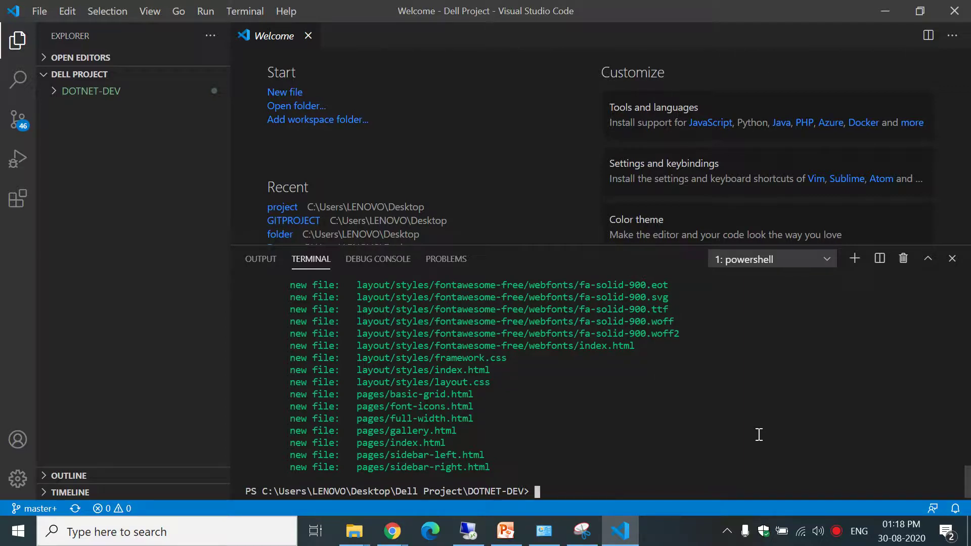
{"action": "key", "text": "Up"}
{"action": "key", "text": "Up"}
{"action": "key", "text": "Down"}
{"action": "key", "text": "Return"}
Close the Project window and all other leftover File Explorer windows.
{"action": "left_click", "coordinate": [354, 531]}
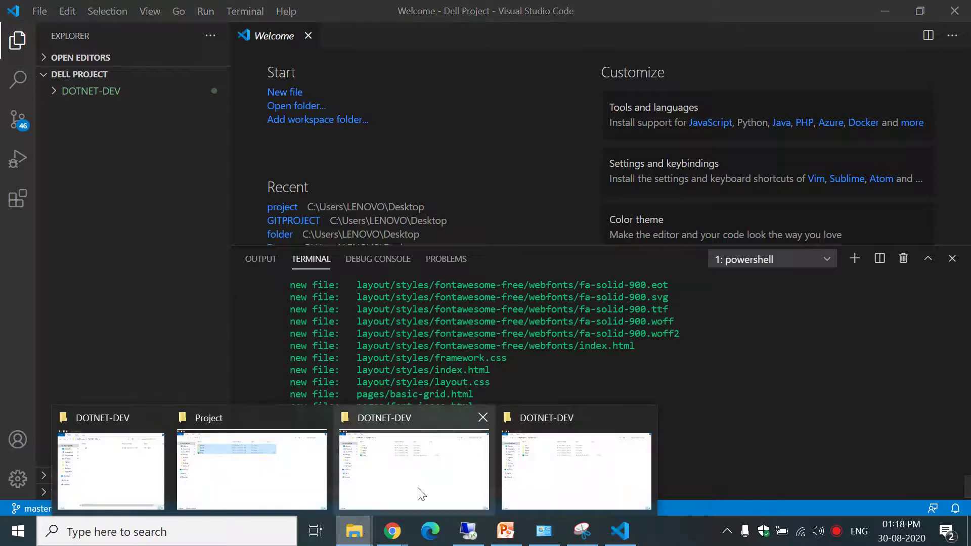
{"action": "left_click", "coordinate": [238, 435]}
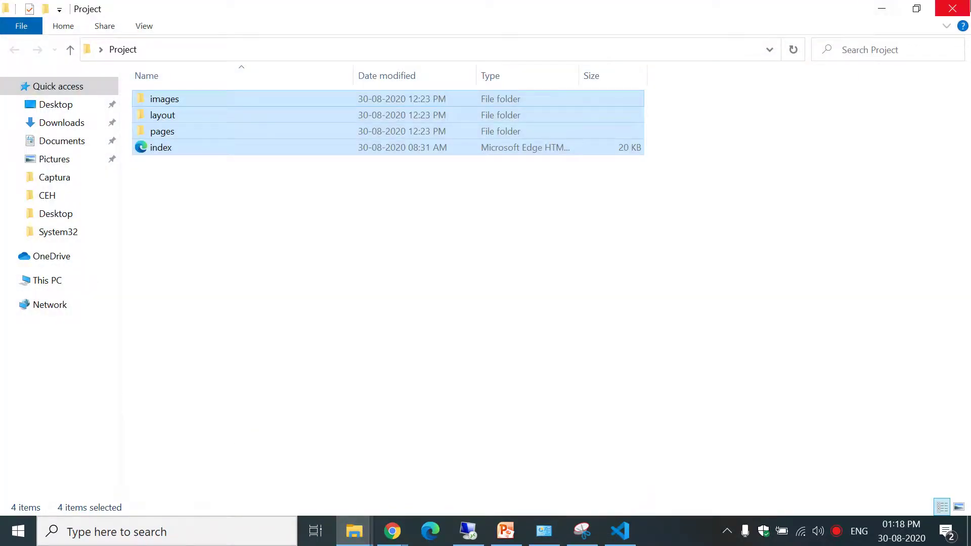
{"action": "left_click", "coordinate": [952, 8]}
{"action": "mouse_move", "coordinate": [354, 536]}
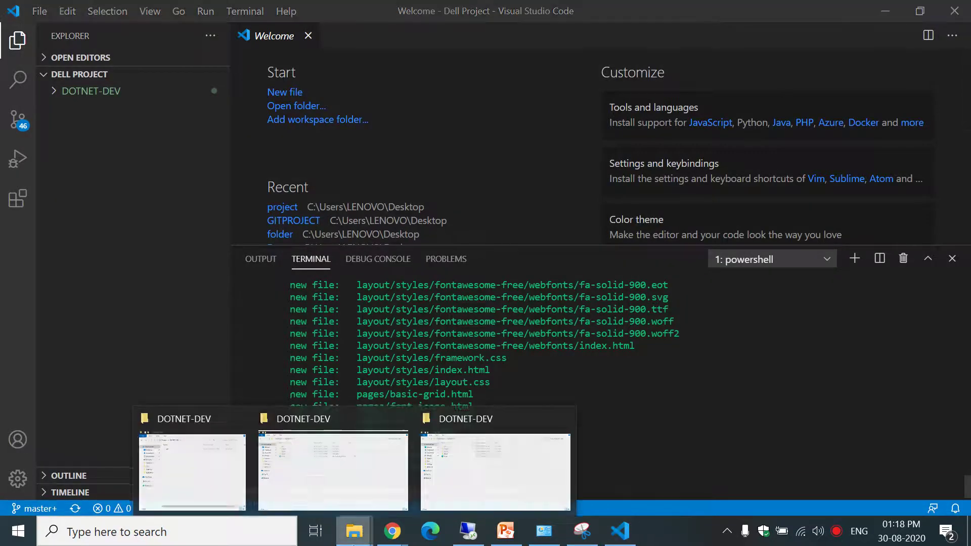
{"action": "left_click_drag", "start_coordinate": [354, 539], "coordinate": [348, 502]}
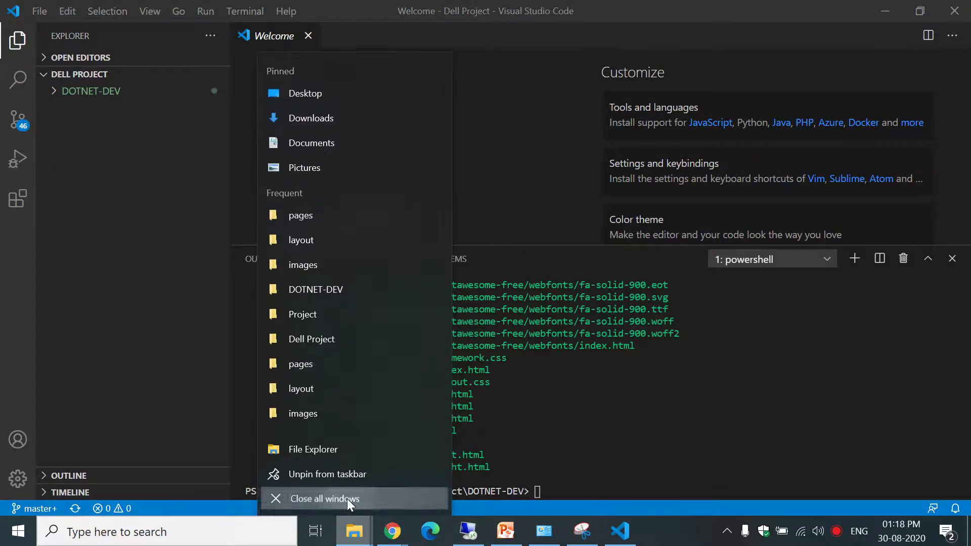
{"action": "left_click", "coordinate": [346, 498]}
{"action": "left_click", "coordinate": [969, 531]}
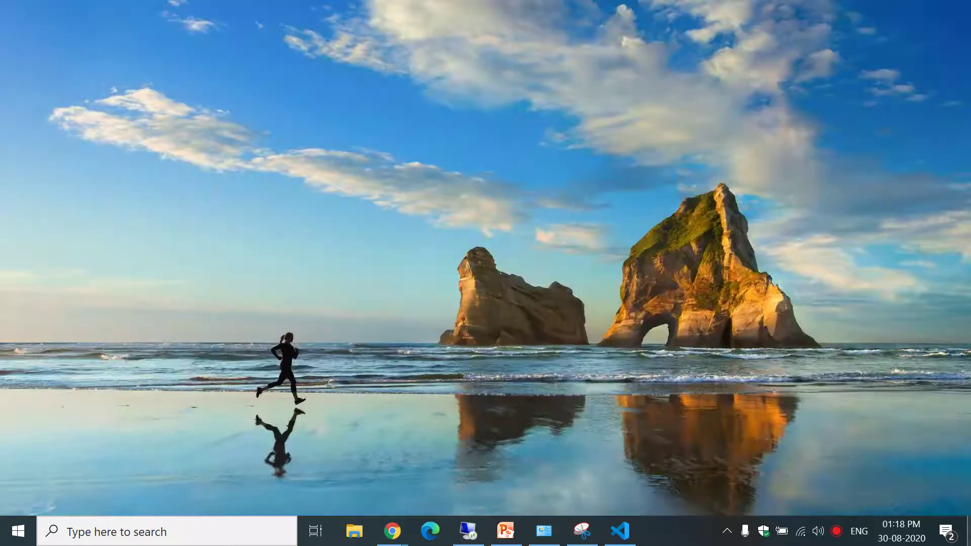
Open Dell Project > DOTNET-DEV and bring up the context menu for index.
{"action": "double_click", "coordinate": [483, 195]}
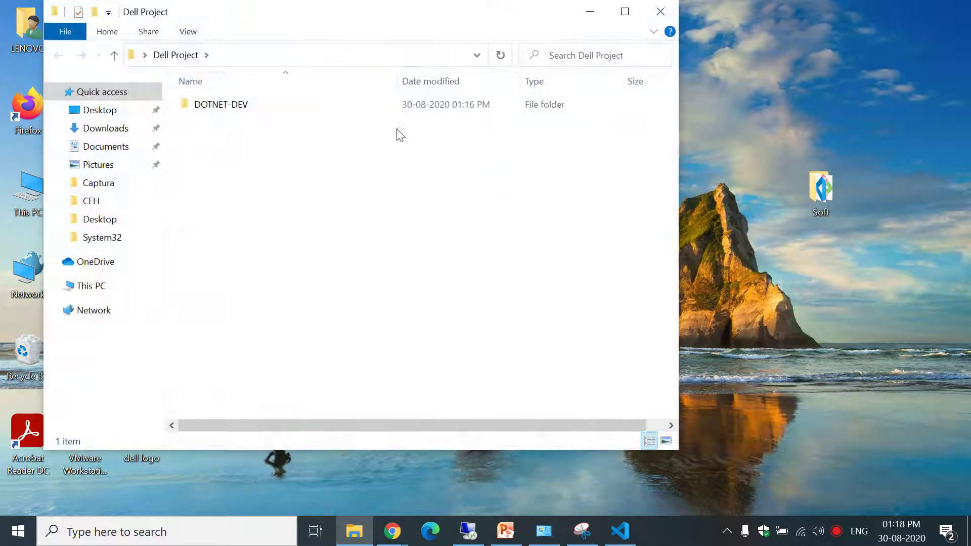
{"action": "double_click", "coordinate": [320, 103]}
{"action": "left_click", "coordinate": [216, 173]}
{"action": "right_click", "coordinate": [217, 172]}
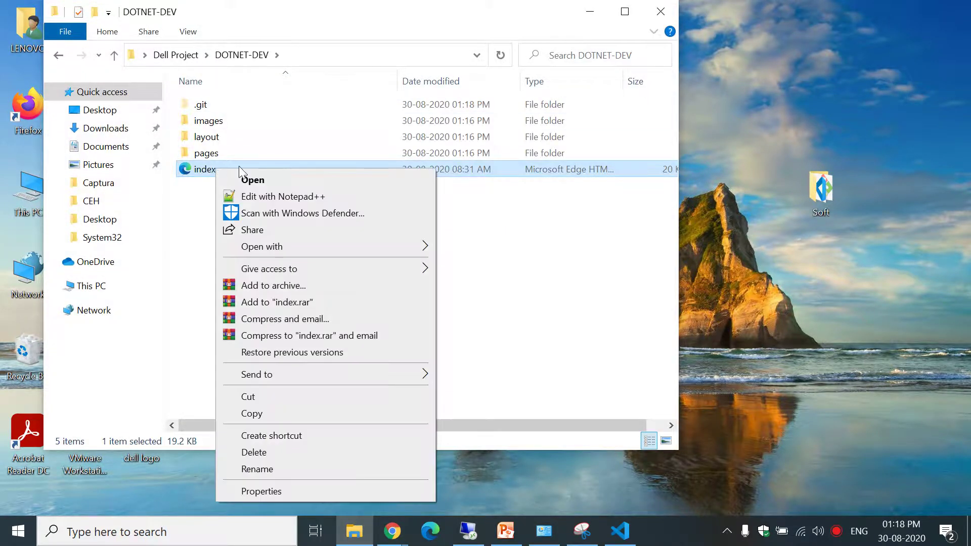
Edit index.html in Notepad++ so line 40's Gallery link reads 'Gall', and save.
{"action": "left_click", "coordinate": [263, 197]}
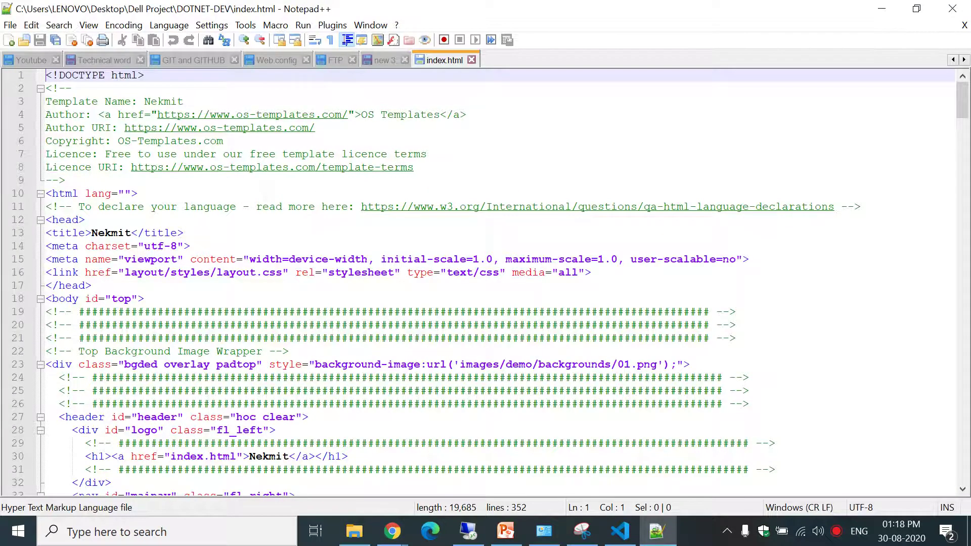
{"action": "left_click_drag", "start_coordinate": [963, 117], "coordinate": [964, 145]}
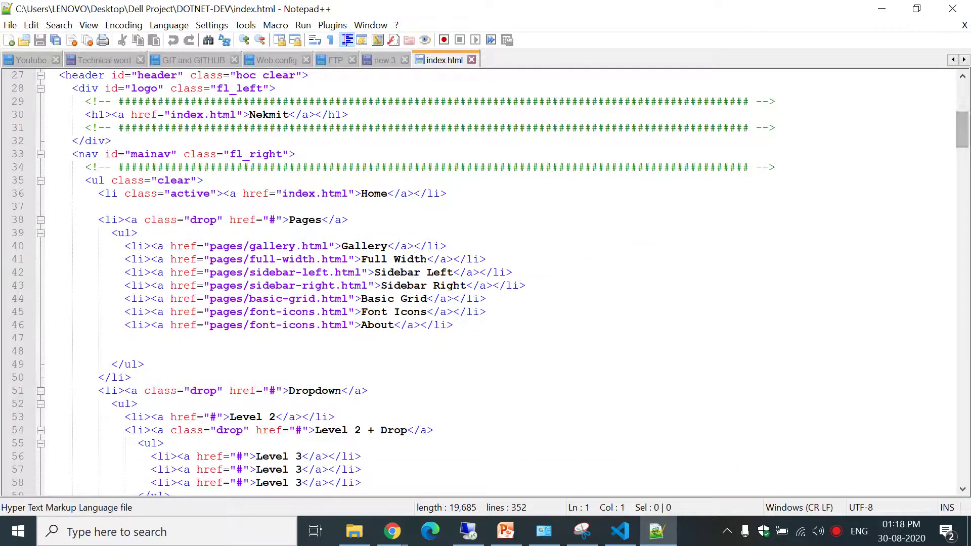
{"action": "left_click", "coordinate": [447, 246]}
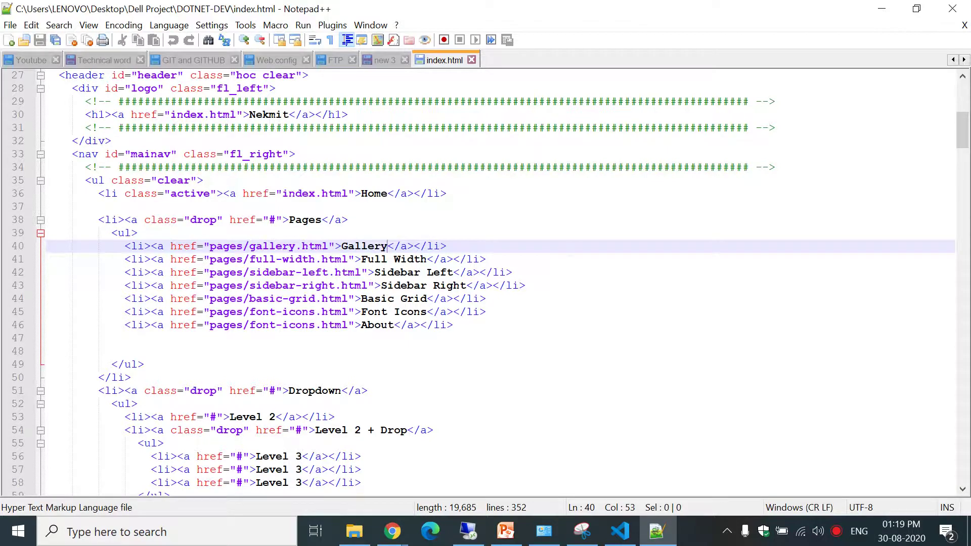
{"action": "key", "text": "BackSpace"}
{"action": "key", "text": "BackSpace"}
{"action": "key", "text": "BackSpace"}
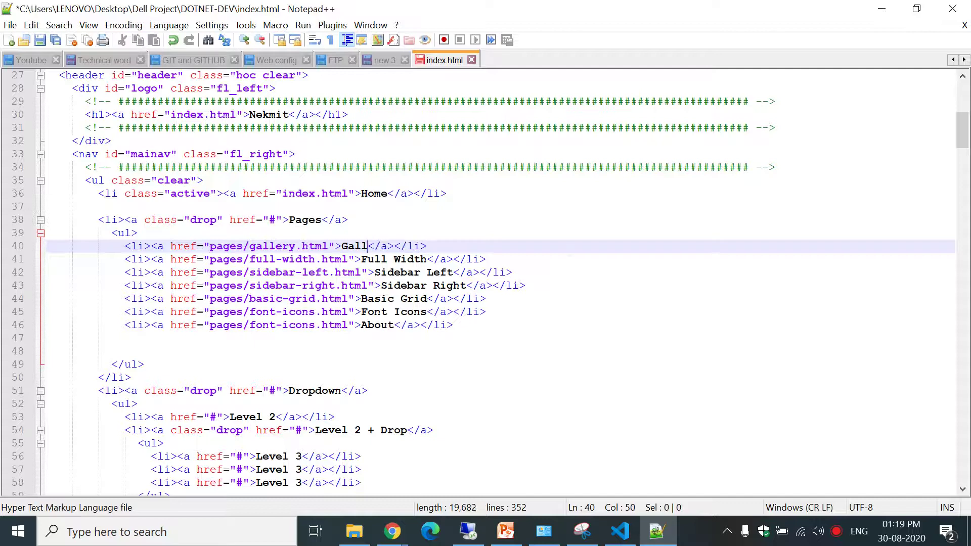
{"action": "key", "text": "ctrl+s"}
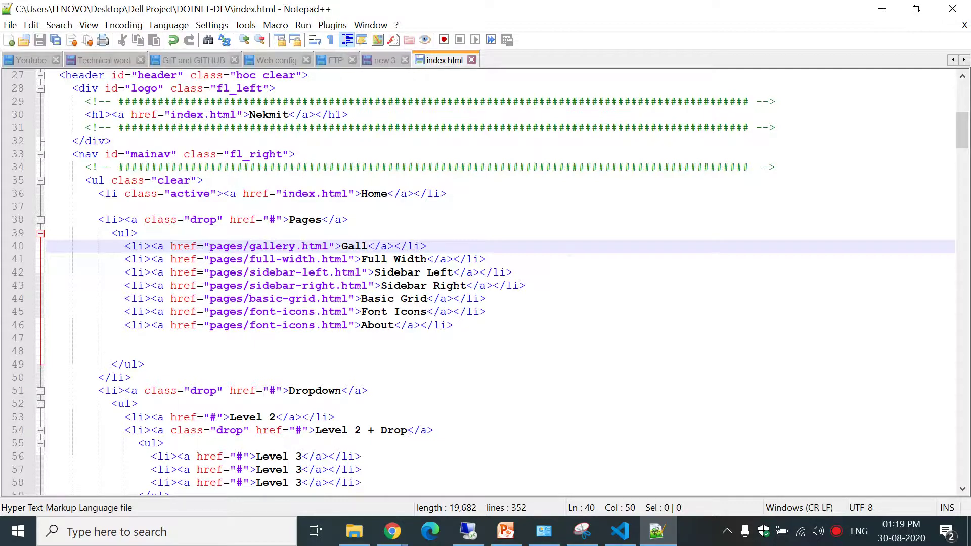
{"action": "left_click", "coordinate": [886, 9]}
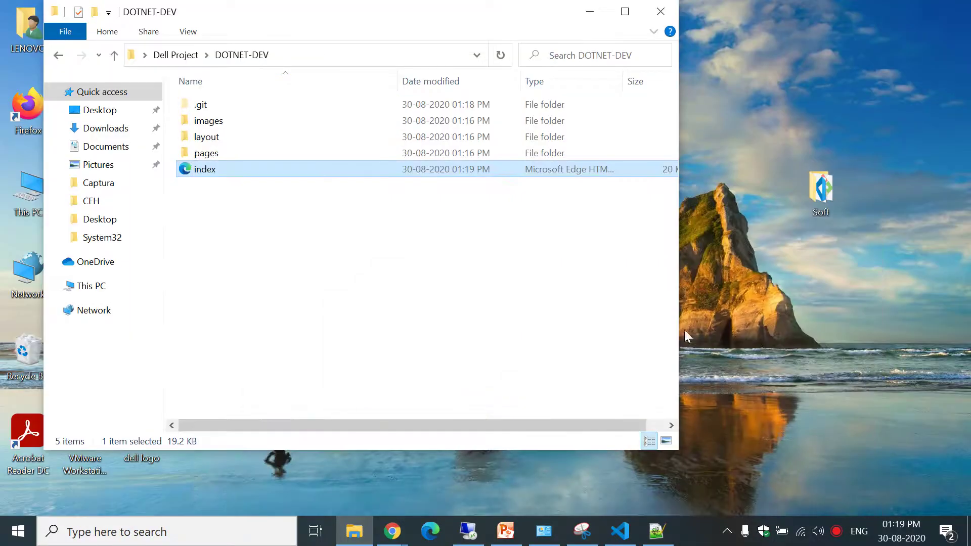
Open DOTNET-DEV's index.html in the Visual Studio Code editor.
{"action": "left_click", "coordinate": [620, 531]}
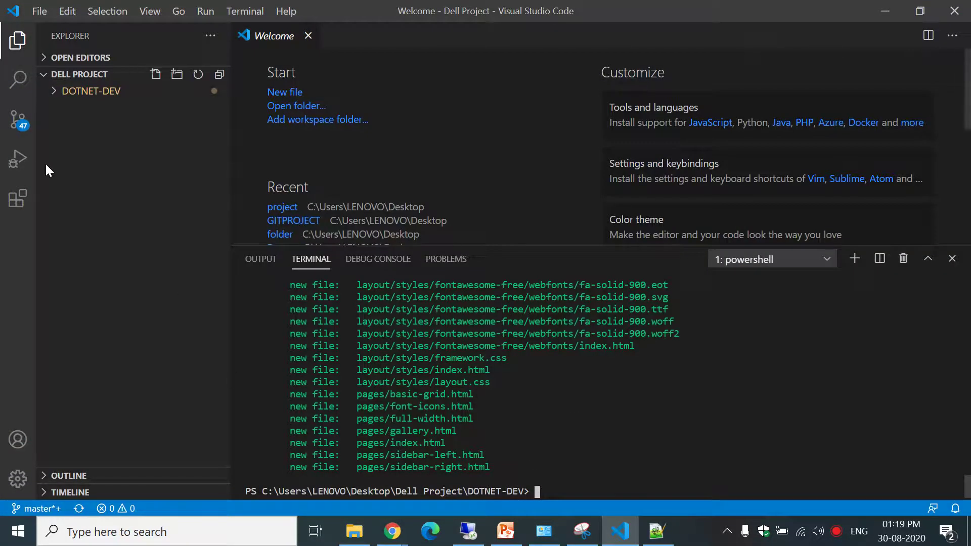
{"action": "left_click", "coordinate": [17, 40]}
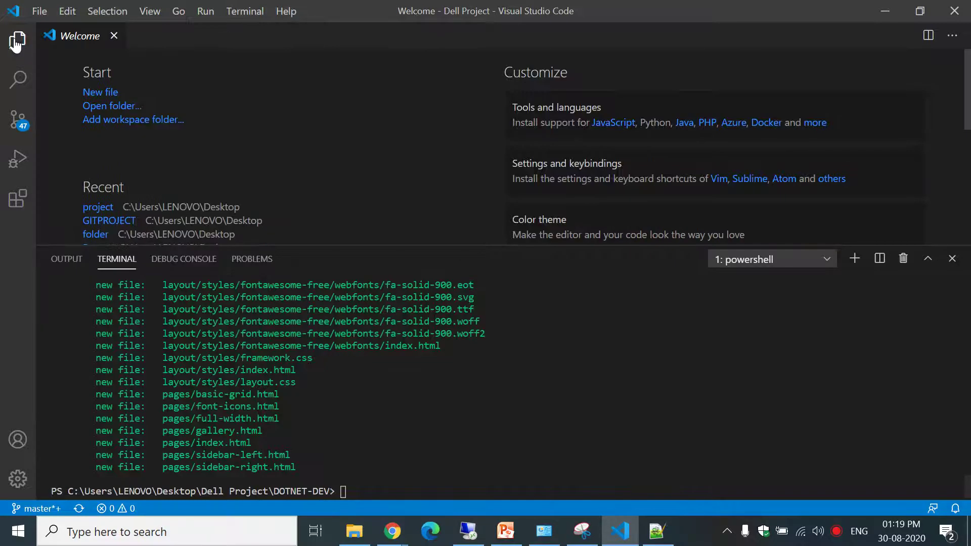
{"action": "left_click", "coordinate": [17, 41]}
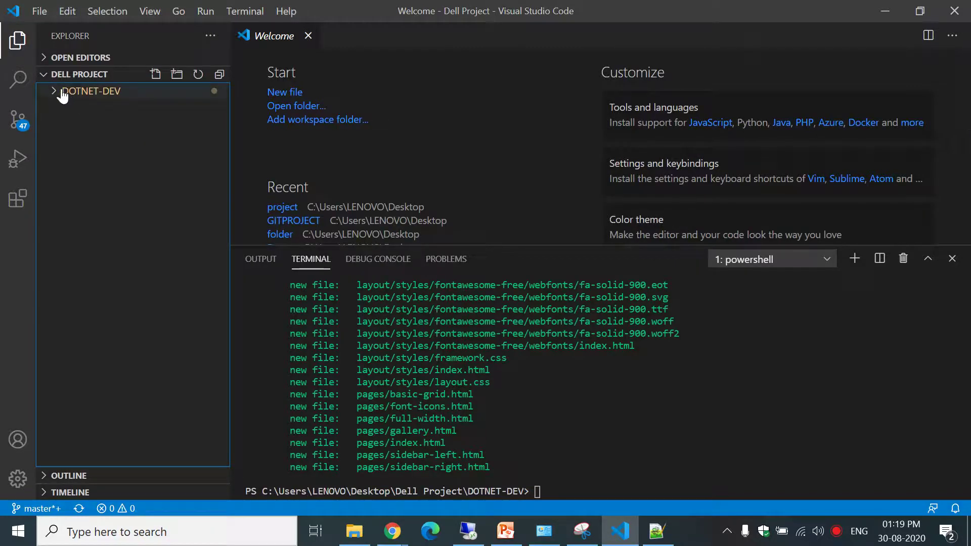
{"action": "left_click", "coordinate": [56, 94]}
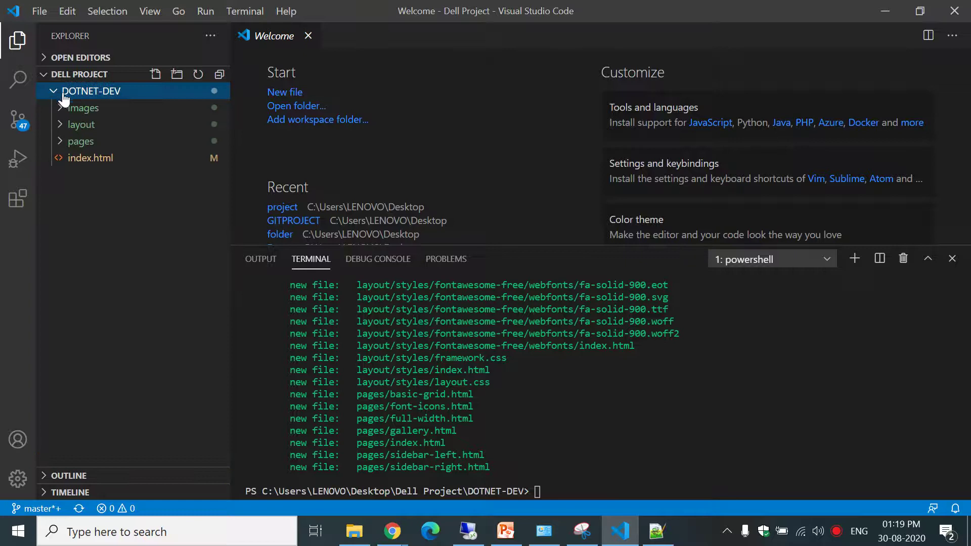
{"action": "left_click", "coordinate": [95, 158]}
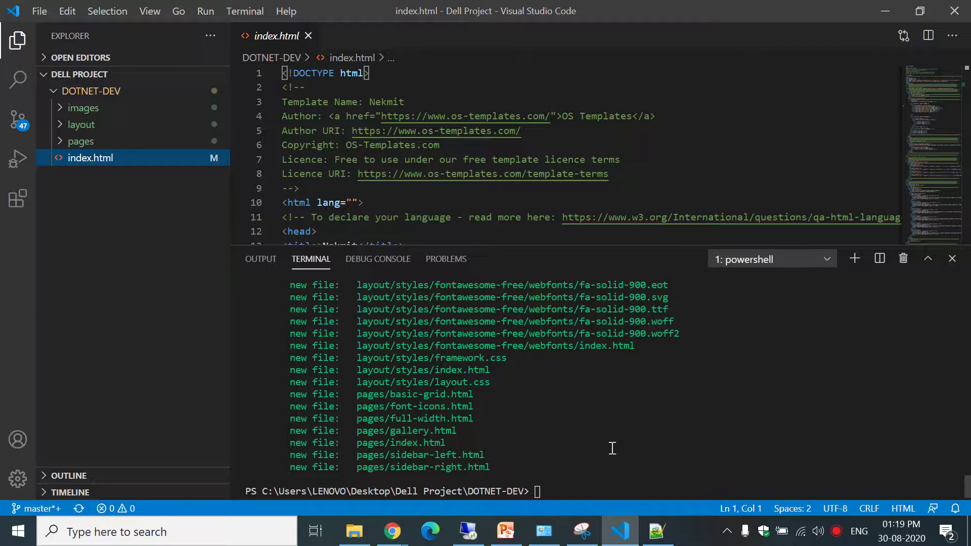
Run git status showing index.html modified, then try the mistyped git deff.
{"action": "left_click", "coordinate": [586, 465]}
{"action": "key", "text": "Up"}
{"action": "key", "text": "Return"}
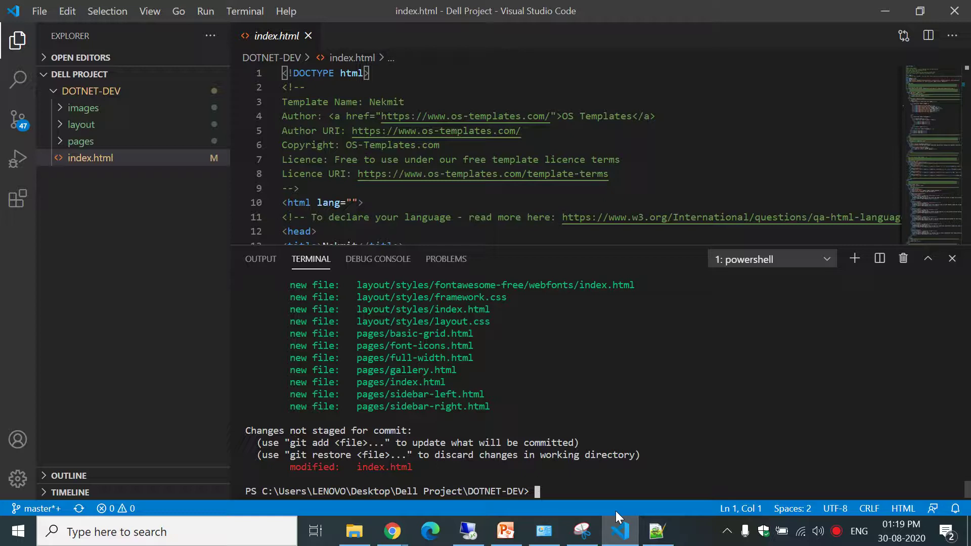
{"action": "type", "text": "git"}
{"action": "key", "text": "BackSpace"}
{"action": "key", "text": "BackSpace"}
{"action": "key", "text": "BackSpace"}
{"action": "key", "text": "BackSpace"}
{"action": "type", "text": "git deff"}
{"action": "key", "text": "Return"}
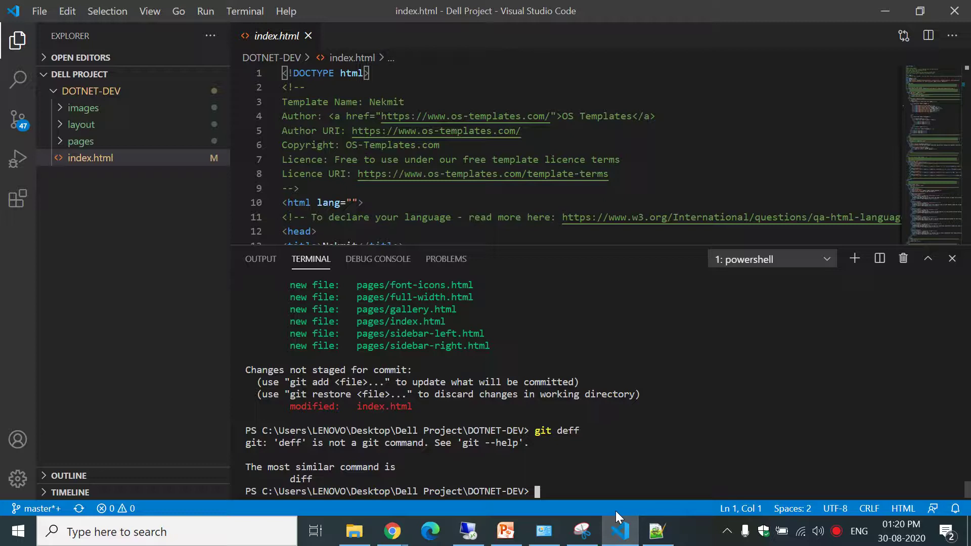
Stage the change with git add index.html and rerun git status.
{"action": "type", "text": "git add index.html"}
{"action": "key", "text": "Return"}
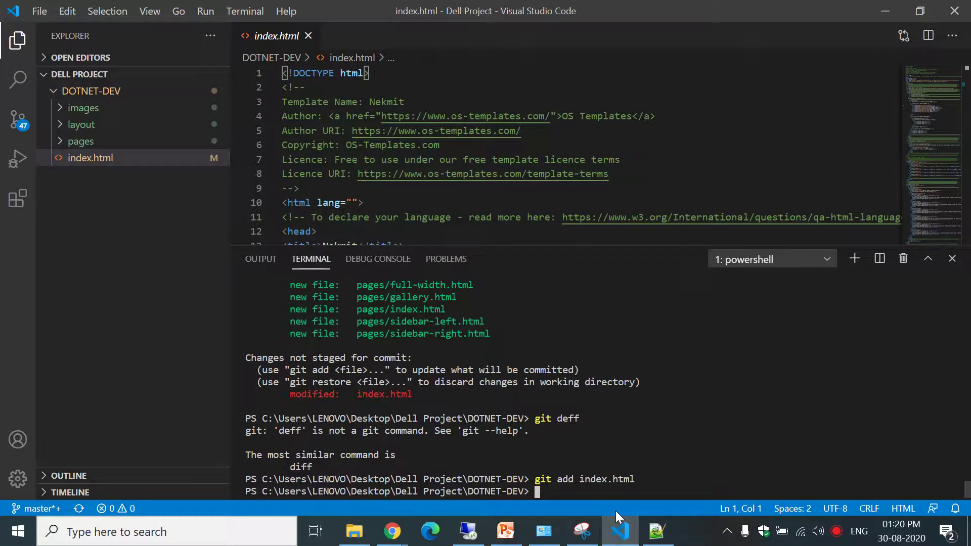
{"action": "key", "text": "Up"}
{"action": "key", "text": "Up"}
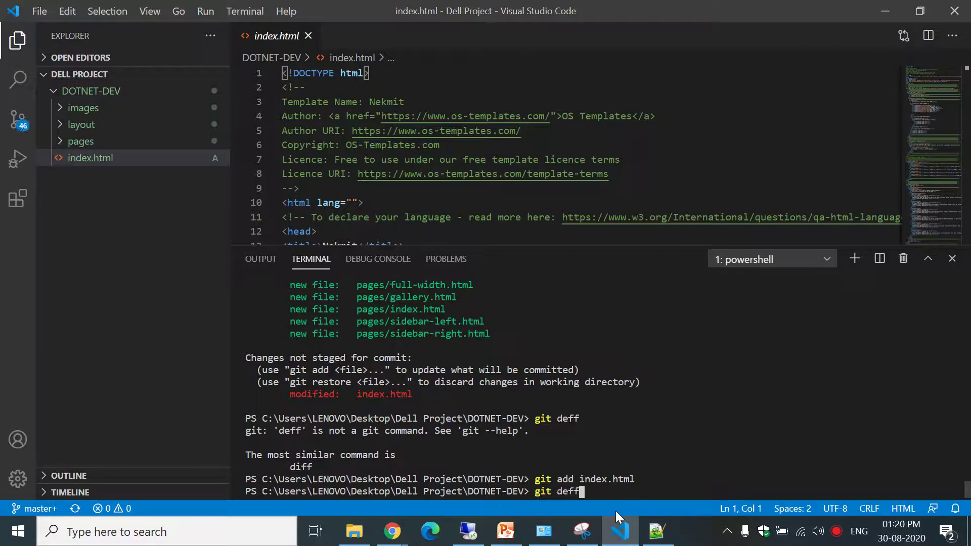
{"action": "key", "text": "Up"}
{"action": "key", "text": "Return"}
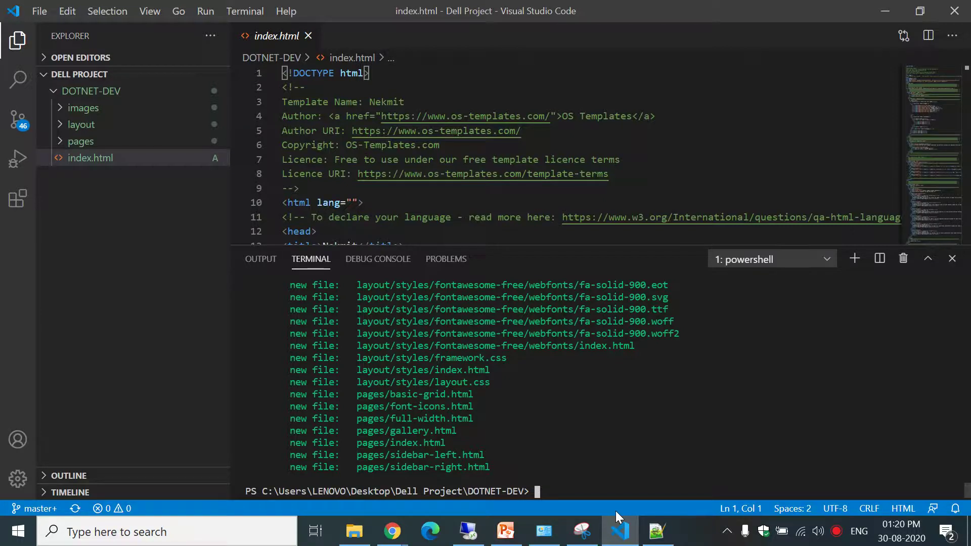
Retry the misspelled diff command on index.html.
{"action": "key", "text": "Up"}
{"action": "key", "text": "Up"}
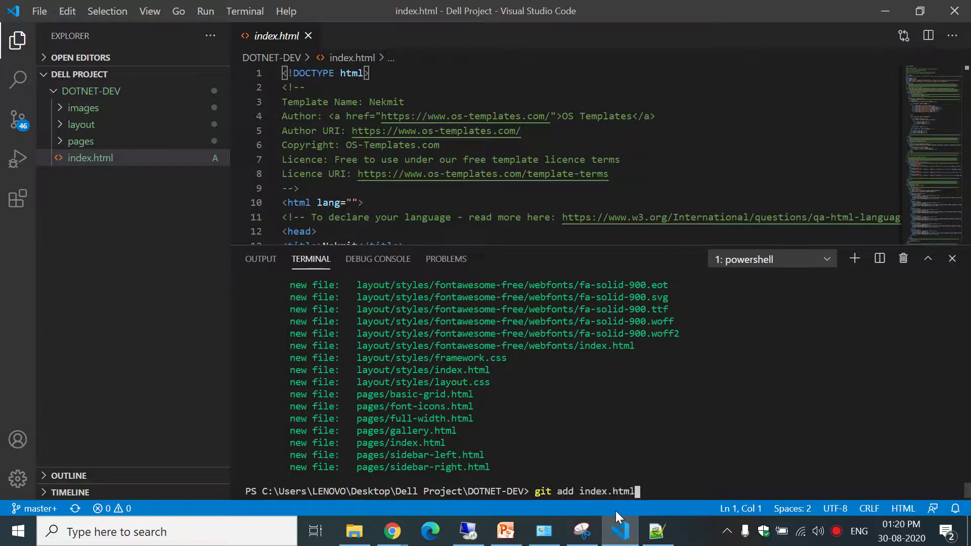
{"action": "key", "text": "Up"}
{"action": "type", "text": "index.html"}
{"action": "key", "text": "Return"}
{"action": "key", "text": "Up"}
{"action": "key", "text": "BackSpace"}
{"action": "key", "text": "BackSpace"}
{"action": "key", "text": "Return"}
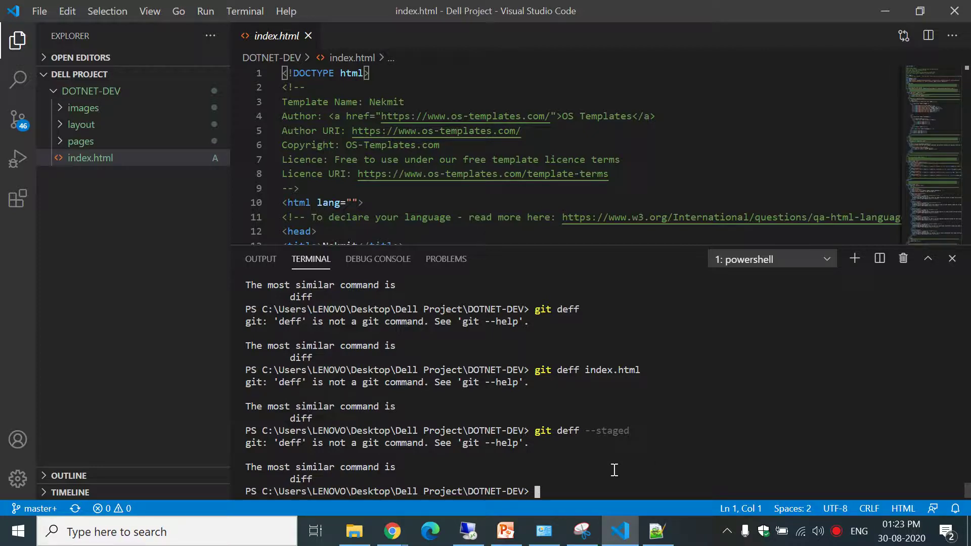
Run git status again to confirm all website files are staged.
{"action": "type", "text": "git status"}
{"action": "key", "text": "Return"}
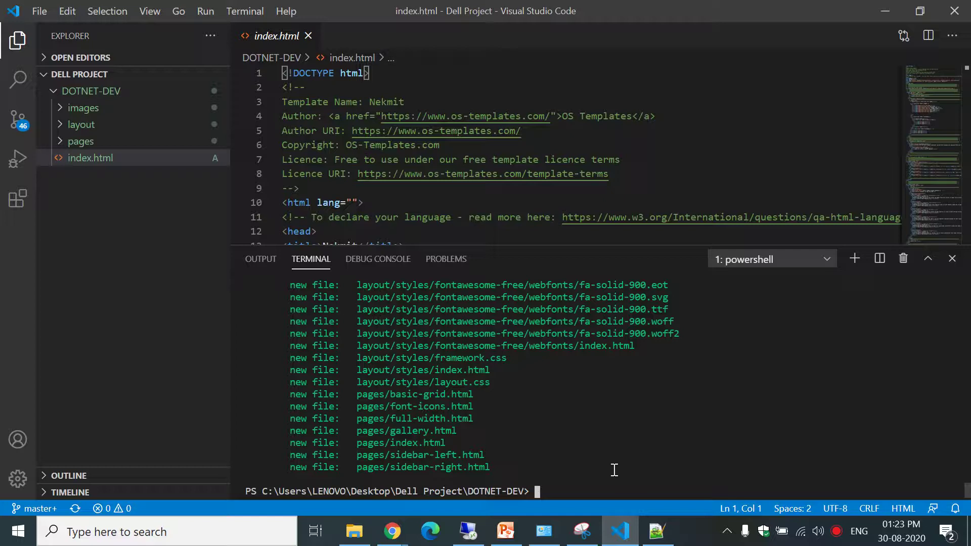
{"action": "type", "text": "g"}
{"action": "type", "text": "it "}
{"action": "type", "text": "push"}
{"action": "key", "text": "BackSpace"}
{"action": "key", "text": "BackSpace"}
{"action": "key", "text": "BackSpace"}
{"action": "key", "text": "BackSpace"}
{"action": "key", "text": "BackSpace"}
{"action": "key", "text": "BackSpace"}
{"action": "key", "text": "BackSpace"}
{"action": "key", "text": "BackSpace"}
{"action": "key", "text": "BackSpace"}
Commit with git commit -m "first site" and confirm git status shows a clean tree.
{"action": "type", "text": "git commit -m \"firs"}
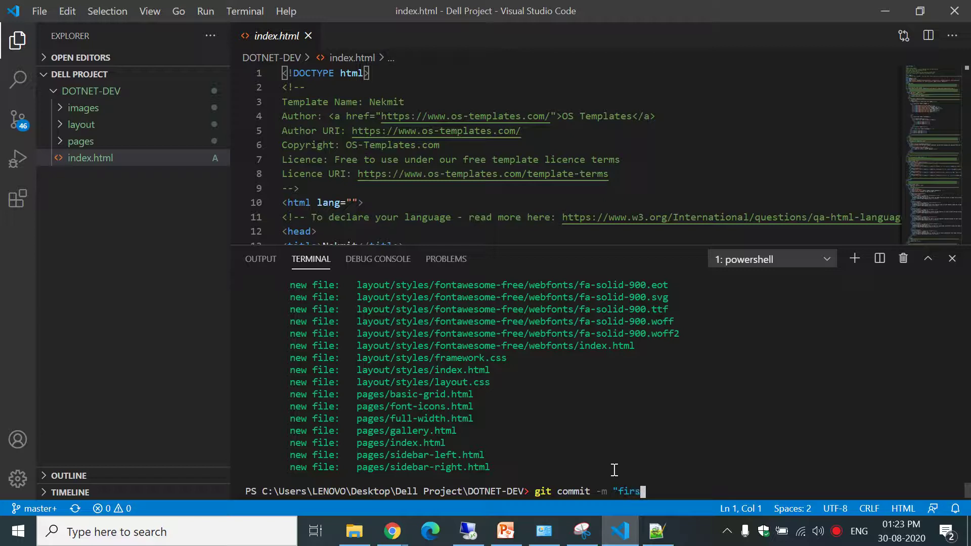
{"action": "type", "text": "t site\""}
{"action": "key", "text": "Return"}
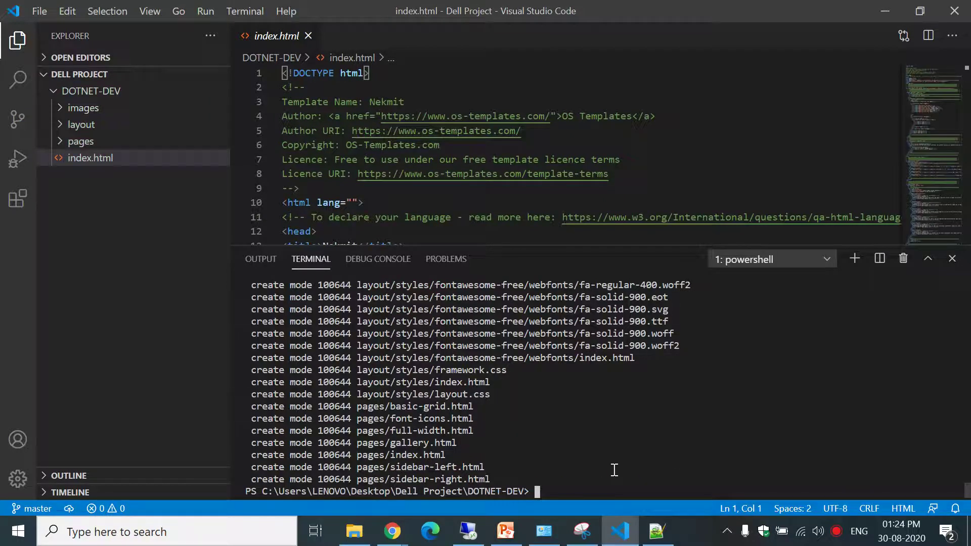
{"action": "type", "text": "git status"}
{"action": "key", "text": "Return"}
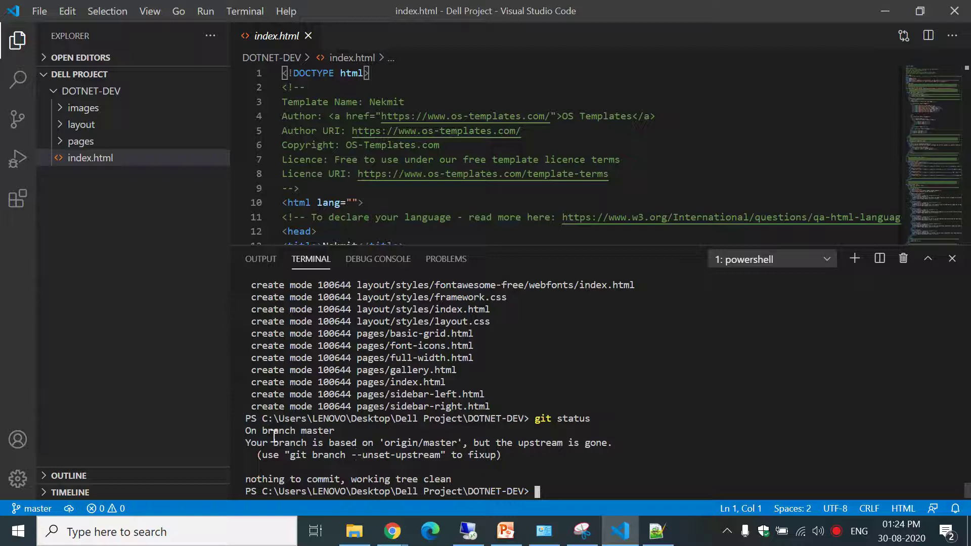
Run git push origin master and cancel the Git Credential Manager sign-in.
{"action": "left_click_drag", "start_coordinate": [267, 436], "coordinate": [457, 454]}
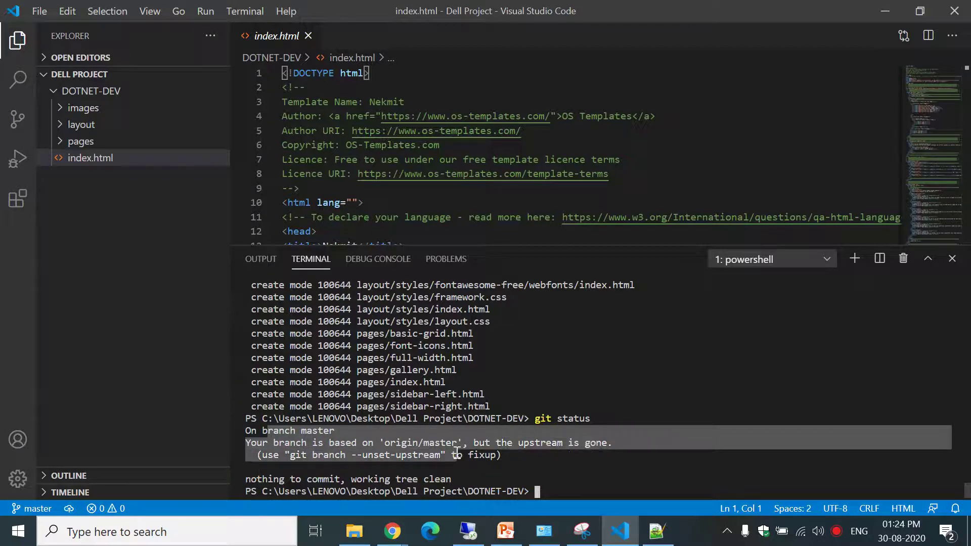
{"action": "left_click_drag", "start_coordinate": [303, 479], "coordinate": [448, 474]}
{"action": "left_click", "coordinate": [449, 474]}
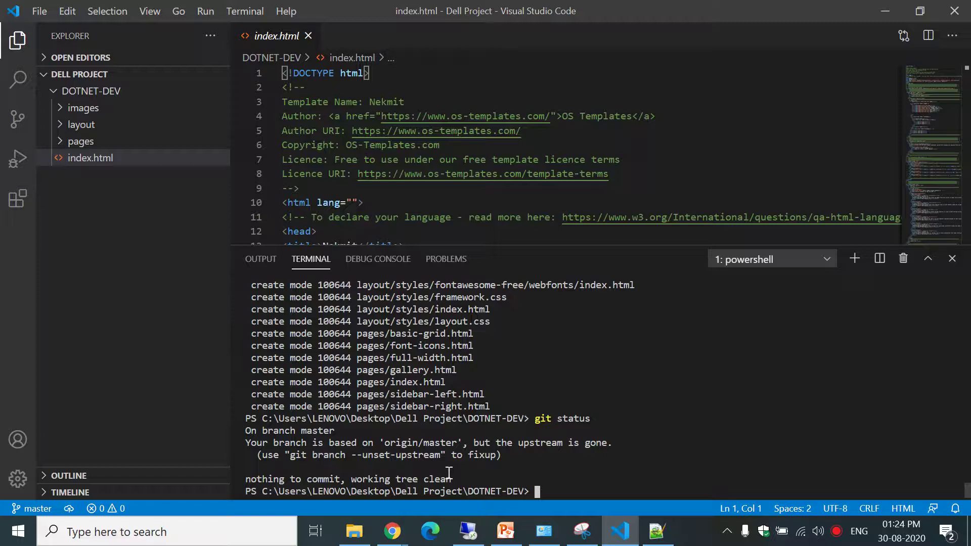
{"action": "type", "text": "git push origi"}
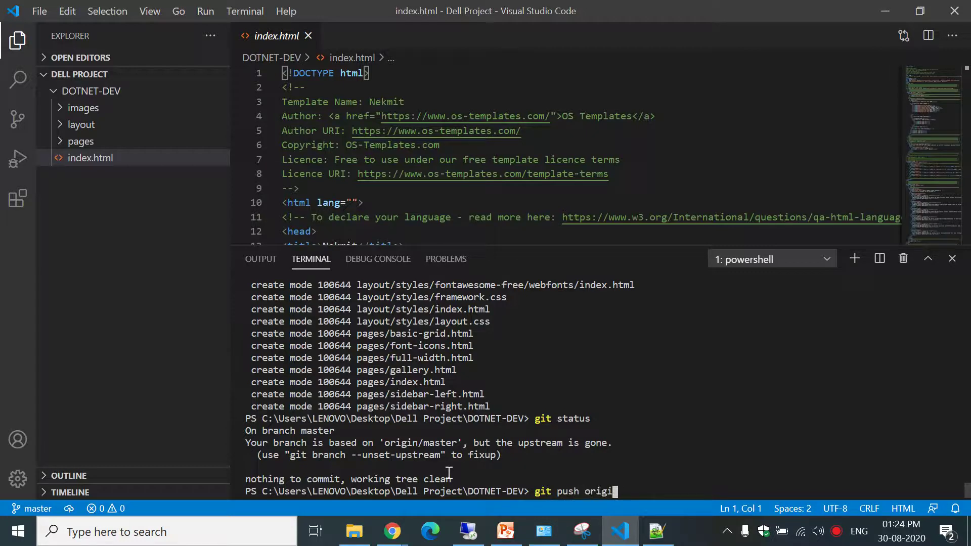
{"action": "type", "text": "n master"}
{"action": "key", "text": "Return"}
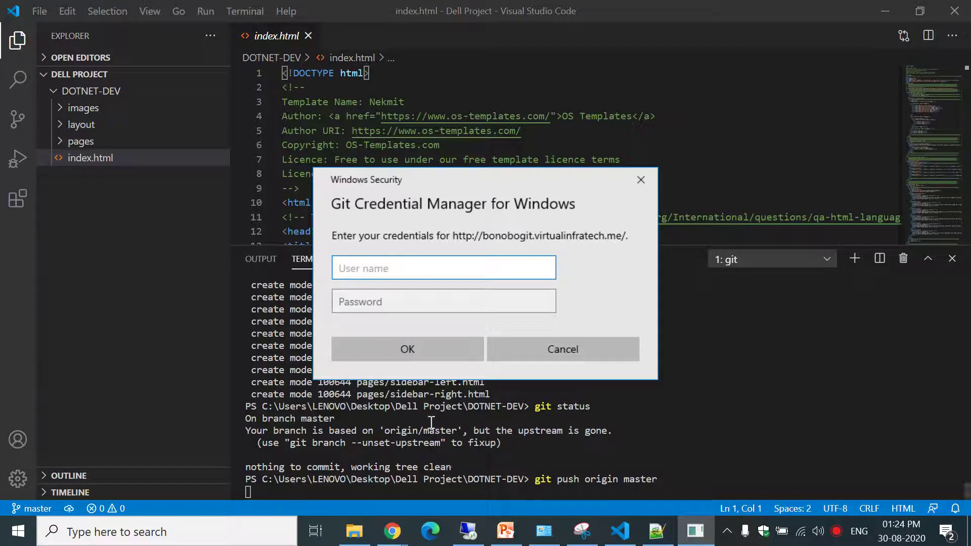
{"action": "left_click", "coordinate": [542, 358]}
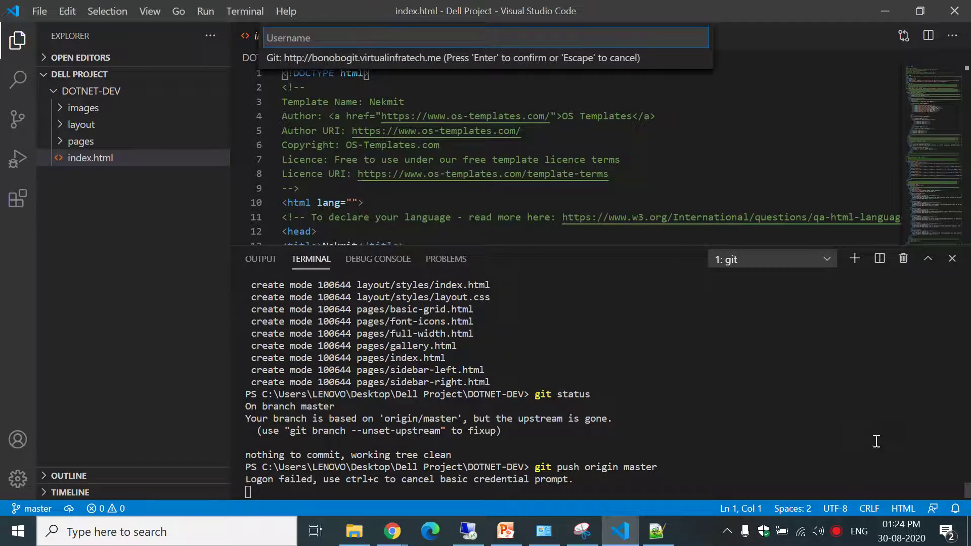
{"action": "mouse_move", "coordinate": [965, 487]}
{"action": "left_mouse_down"}
{"action": "mouse_move", "coordinate": [967, 438]}
{"action": "mouse_move", "coordinate": [967, 503]}
{"action": "left_mouse_up"}
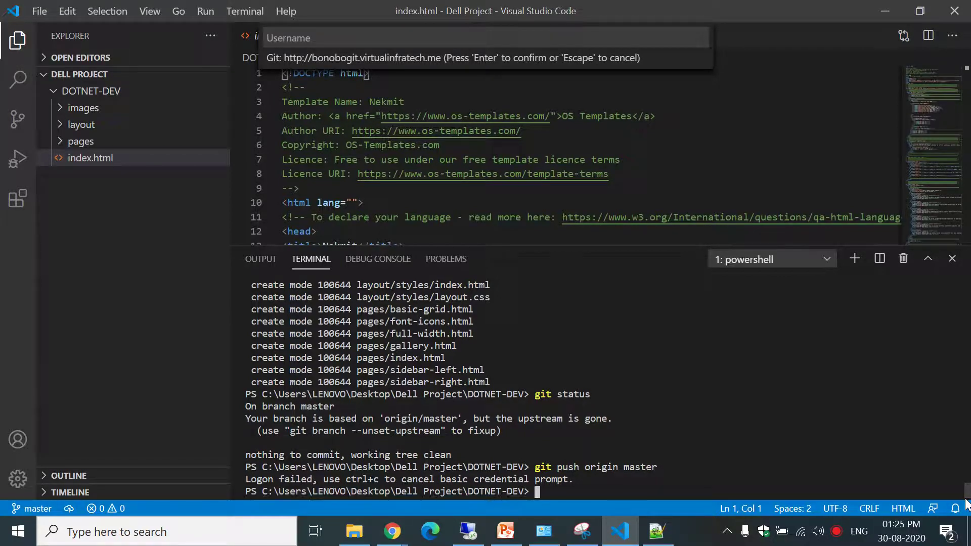
{"action": "key", "text": "Return"}
{"action": "key", "text": "Return"}
{"action": "key", "text": "Return"}
{"action": "key", "text": "Return"}
{"action": "key", "text": "Return"}
{"action": "key", "text": "Return"}
{"action": "key", "text": "Return"}
{"action": "key", "text": "Return"}
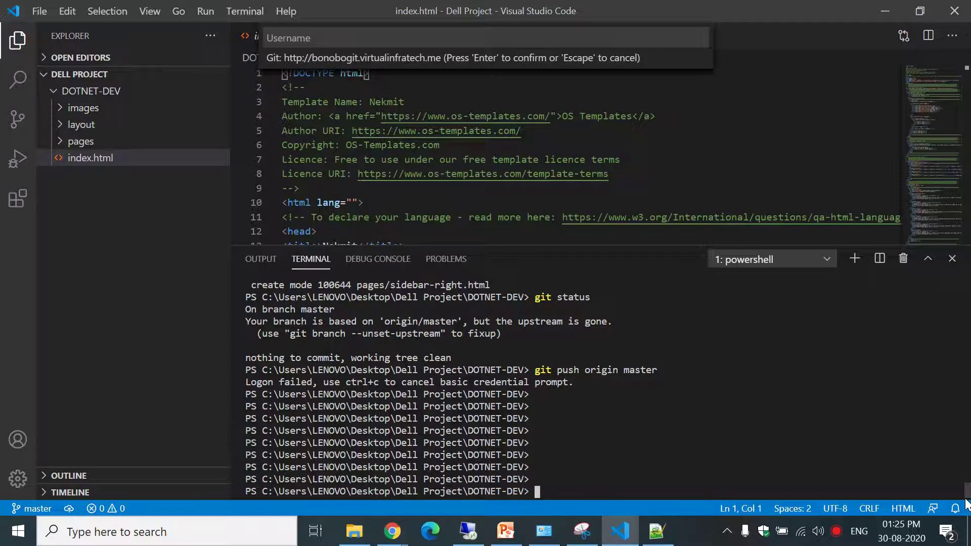
List the git configuration with git config --list and highlight the configured user e-mail.
{"action": "type", "text": "git"}
{"action": "key", "text": "BackSpace"}
{"action": "key", "text": "BackSpace"}
{"action": "key", "text": "BackSpace"}
{"action": "type", "text": "git config --gloo"}
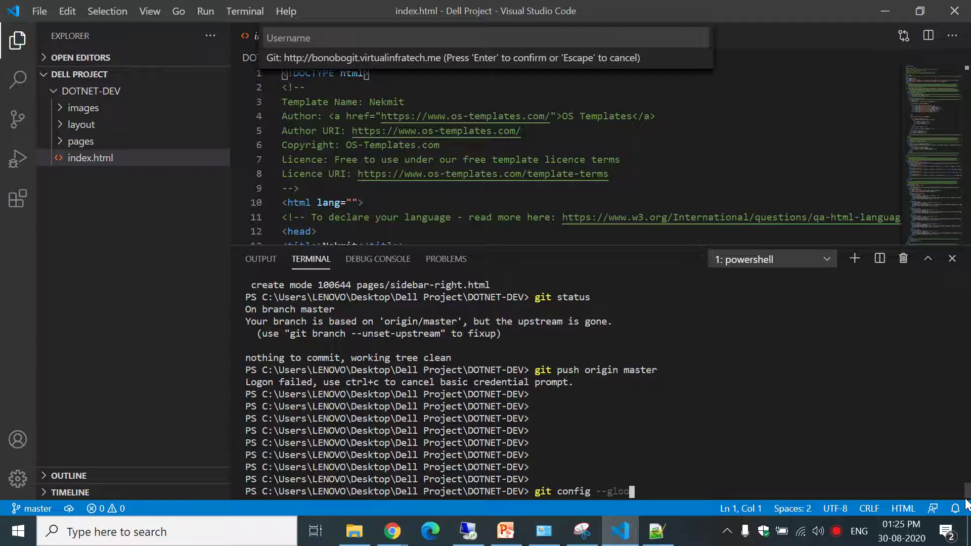
{"action": "type", "text": "al"}
{"action": "key", "text": "BackSpace"}
{"action": "key", "text": "BackSpace"}
{"action": "key", "text": "BackSpace"}
{"action": "key", "text": "BackSpace"}
{"action": "key", "text": "BackSpace"}
{"action": "key", "text": "BackSpace"}
{"action": "key", "text": "BackSpace"}
{"action": "type", "text": "list"}
{"action": "key", "text": "Return"}
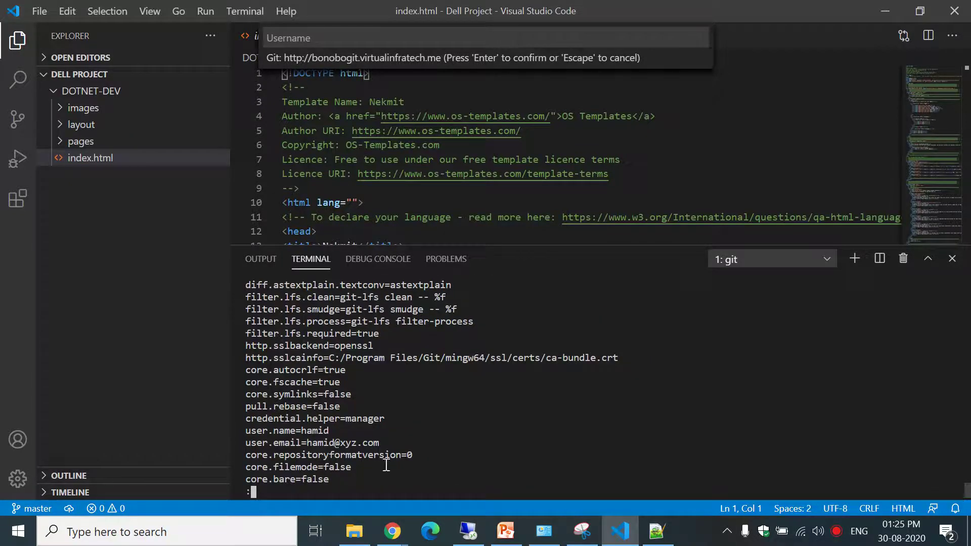
{"action": "left_click_drag", "start_coordinate": [277, 433], "coordinate": [345, 442]}
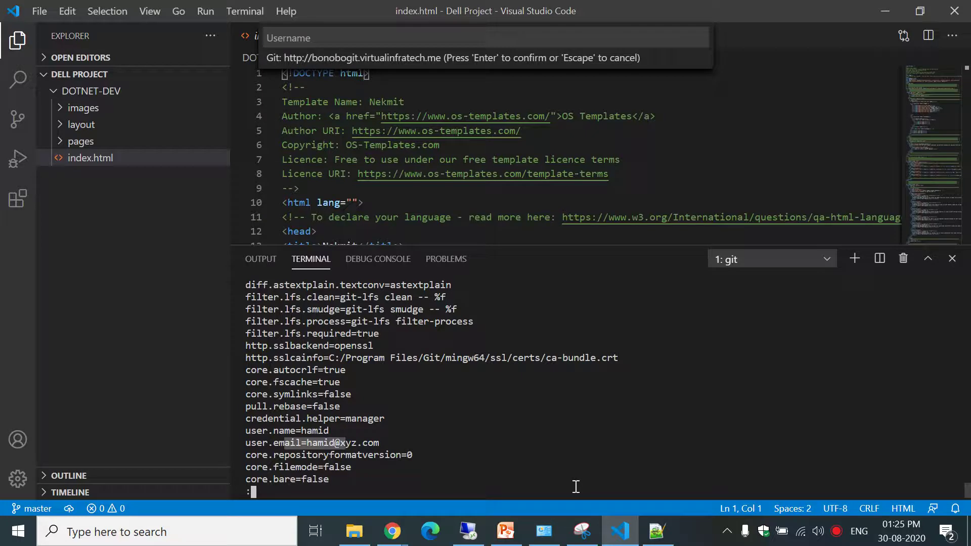
{"action": "key", "text": "q"}
{"action": "key", "text": "Return"}
{"action": "key", "text": "Return"}
{"action": "key", "text": "Return"}
{"action": "key", "text": "Return"}
{"action": "key", "text": "Return"}
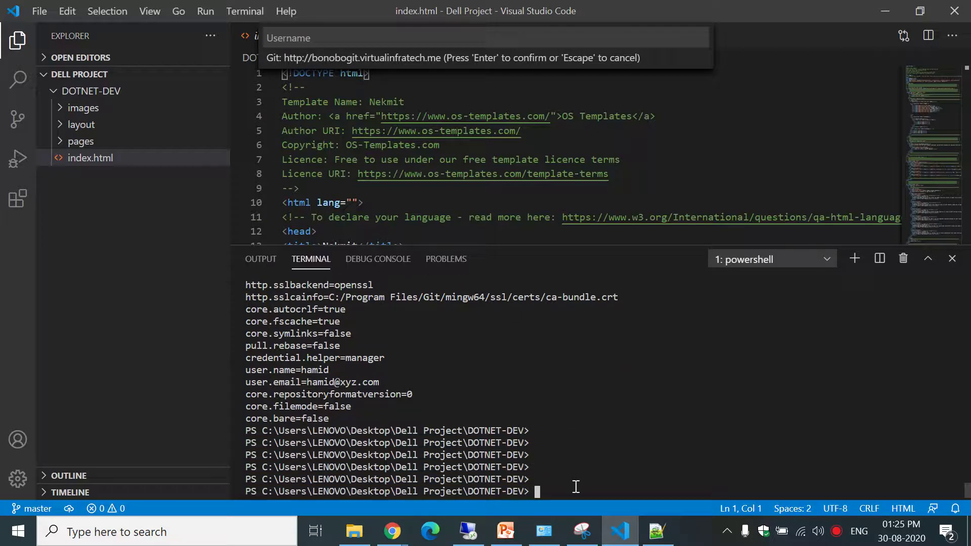
Run git remote -v to show origin's DOTNET-DEV.git URL for fetch and push, selecting it.
{"action": "type", "text": "git remote -v"}
{"action": "key", "text": "Return"}
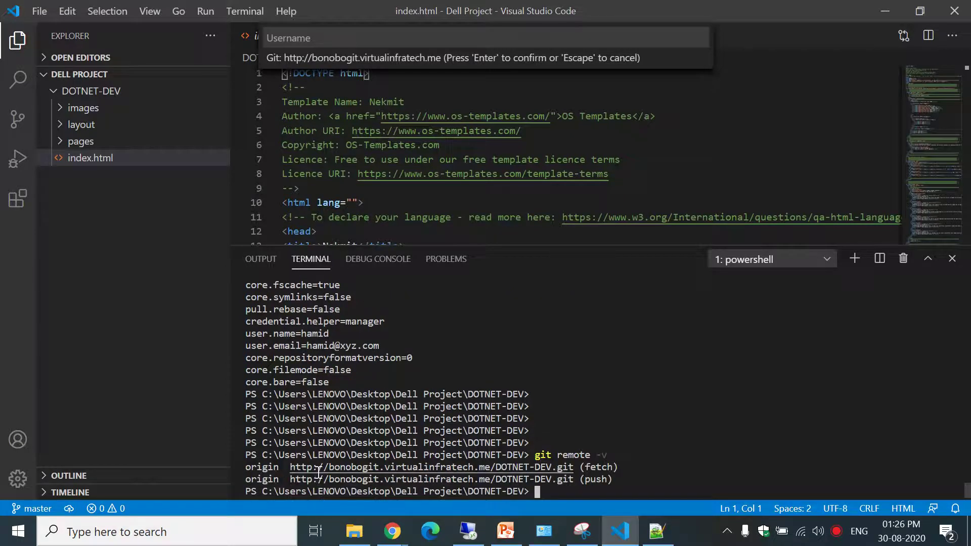
{"action": "left_click_drag", "start_coordinate": [289, 469], "coordinate": [574, 468]}
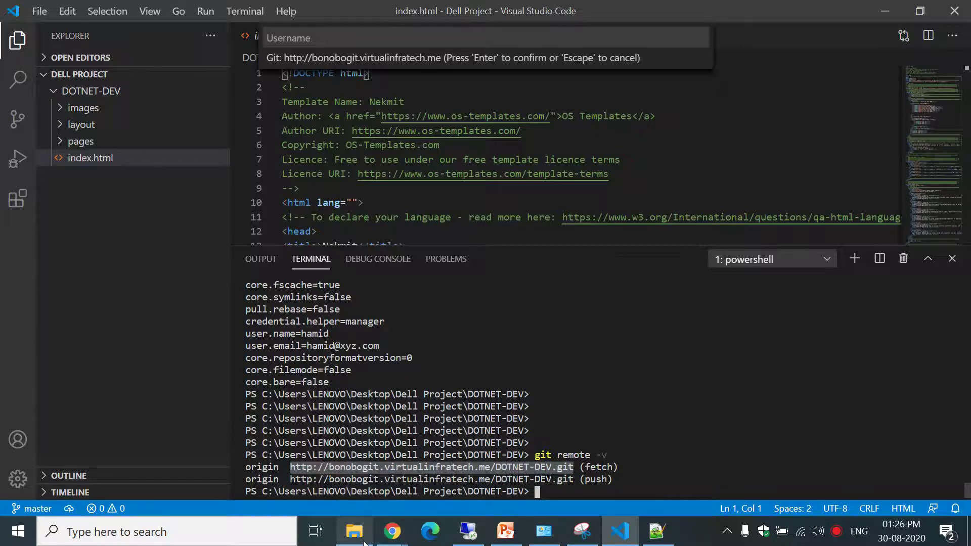
{"action": "left_click", "coordinate": [633, 476]}
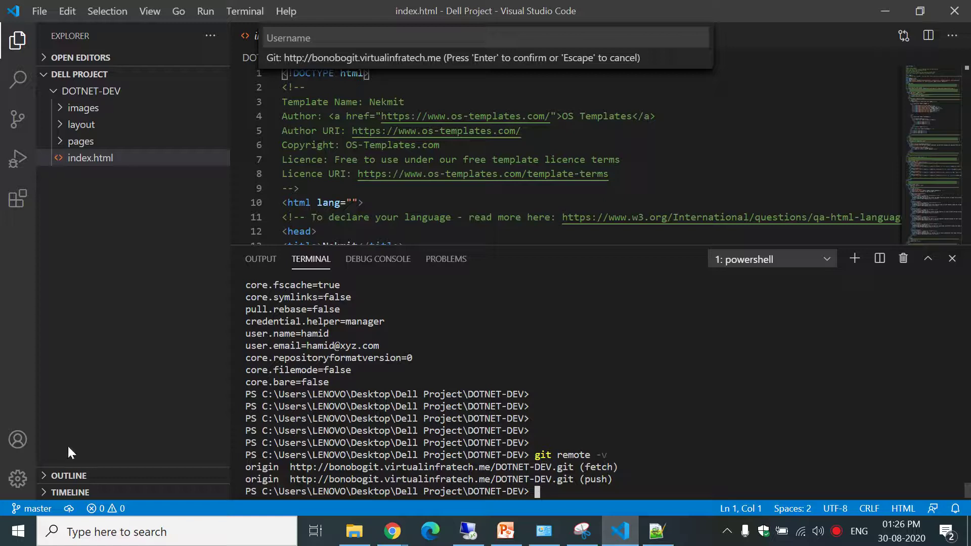
{"action": "left_click", "coordinate": [359, 528]}
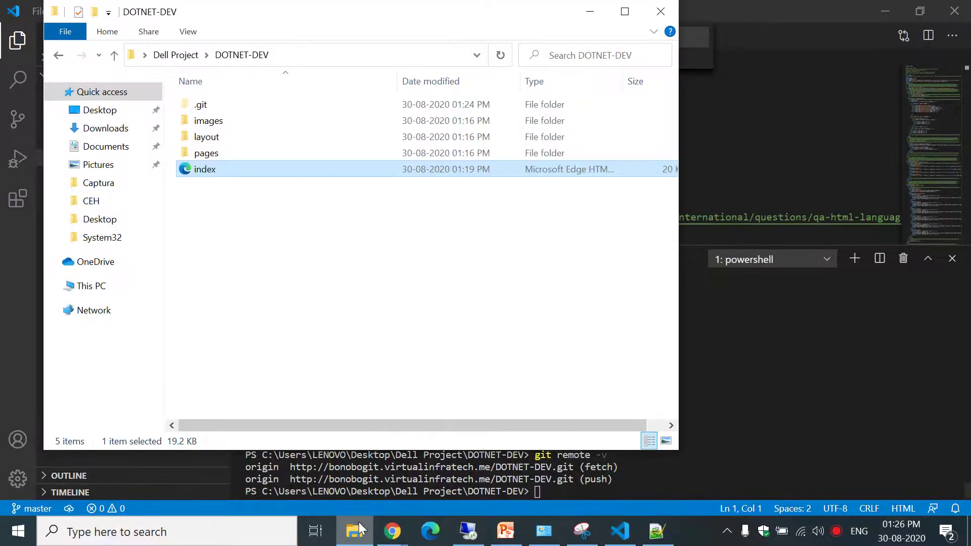
{"action": "double_click", "coordinate": [246, 110]}
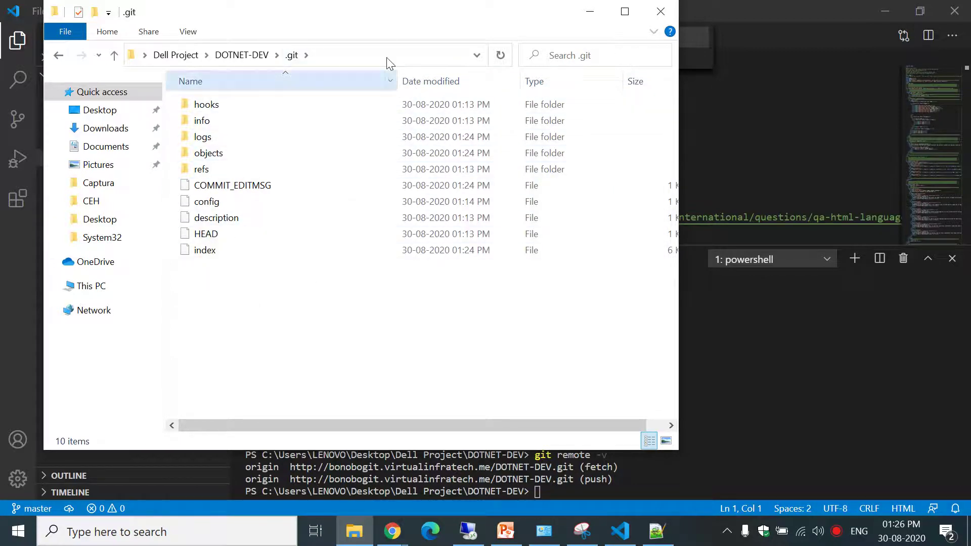
{"action": "left_click", "coordinate": [59, 56]}
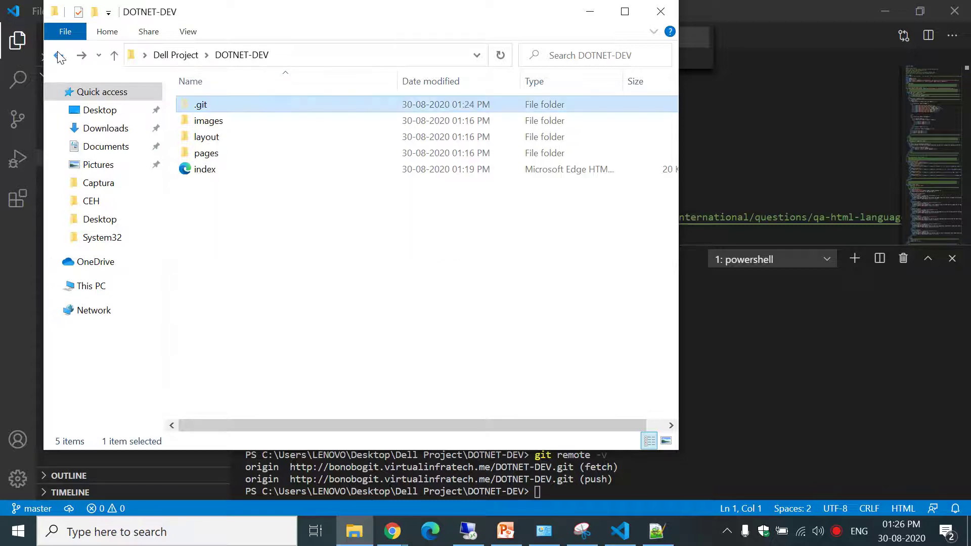
{"action": "double_click", "coordinate": [252, 105]}
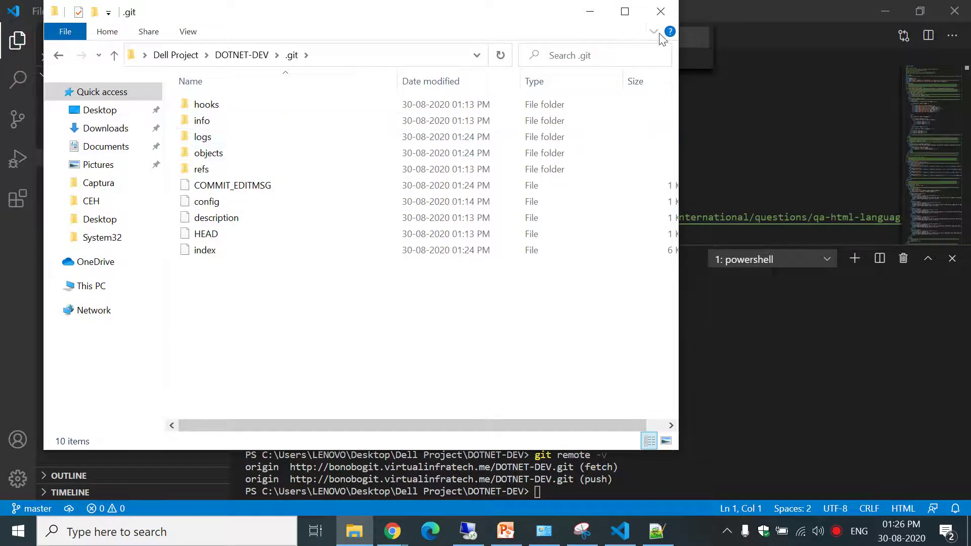
{"action": "left_click", "coordinate": [596, 10]}
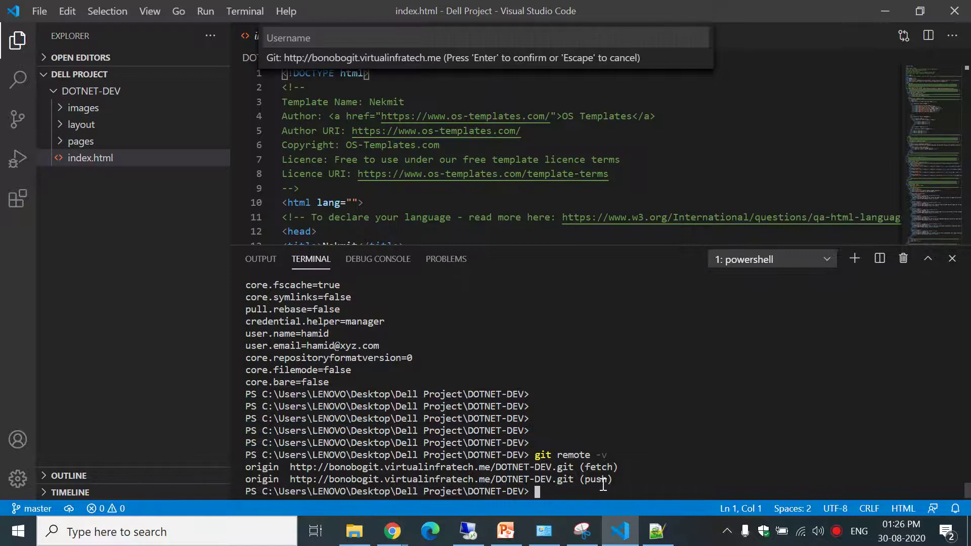
Rerun git push origin master so the Git credential prompt for the server appears.
{"action": "key", "text": "Up"}
{"action": "key", "text": "Up"}
{"action": "key", "text": "Up"}
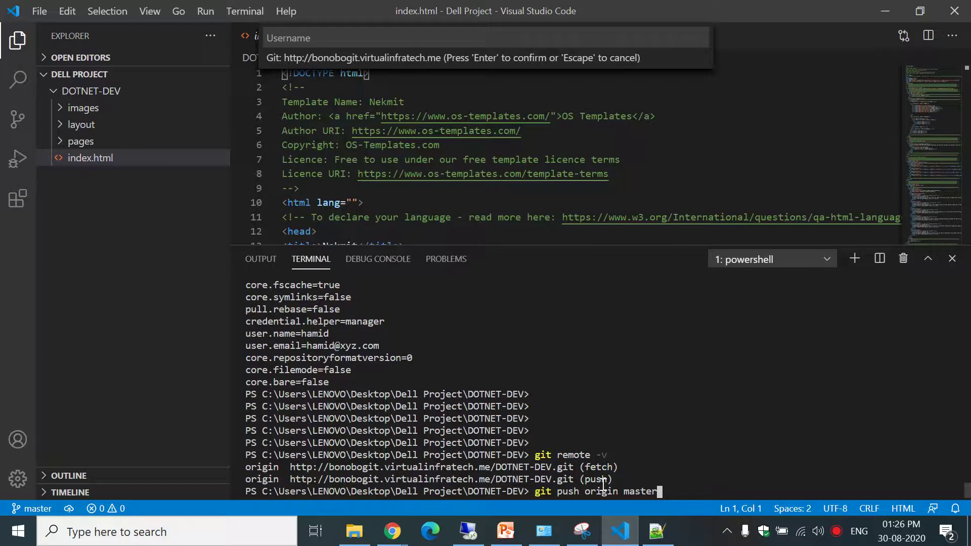
{"action": "key", "text": "Return"}
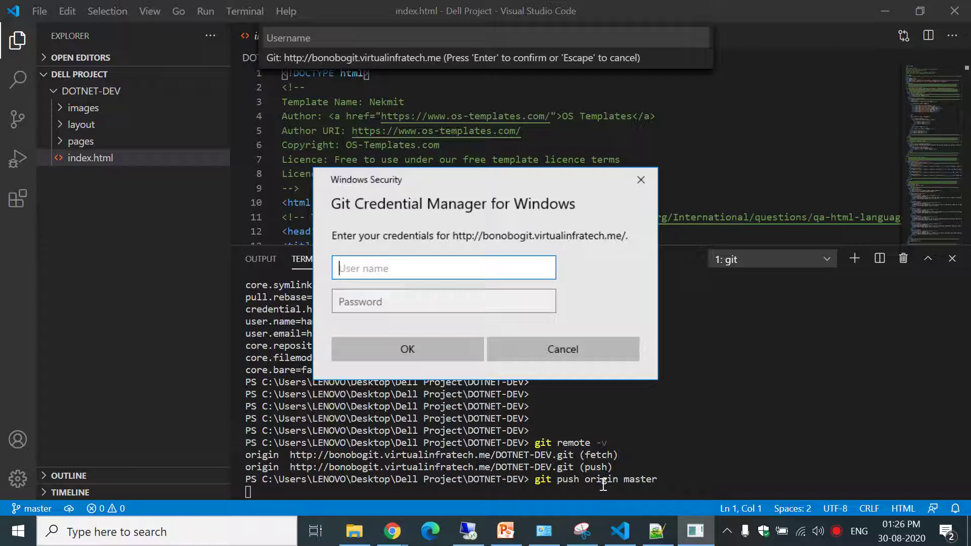
{"action": "left_click", "coordinate": [393, 531]}
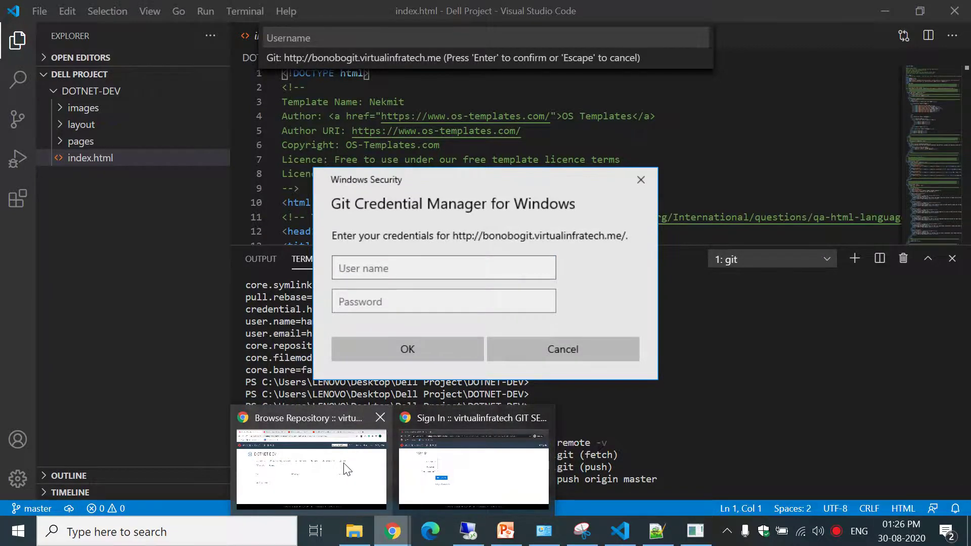
Open the DOTNET DEV team from the DOTNET-DEV repository details, then return to VS Code.
{"action": "left_click", "coordinate": [345, 462]}
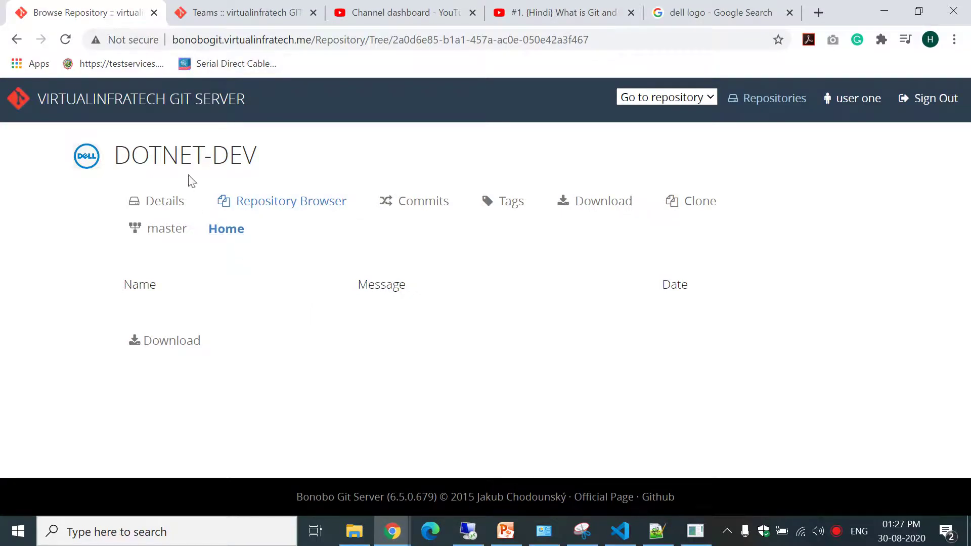
{"action": "left_click", "coordinate": [277, 202]}
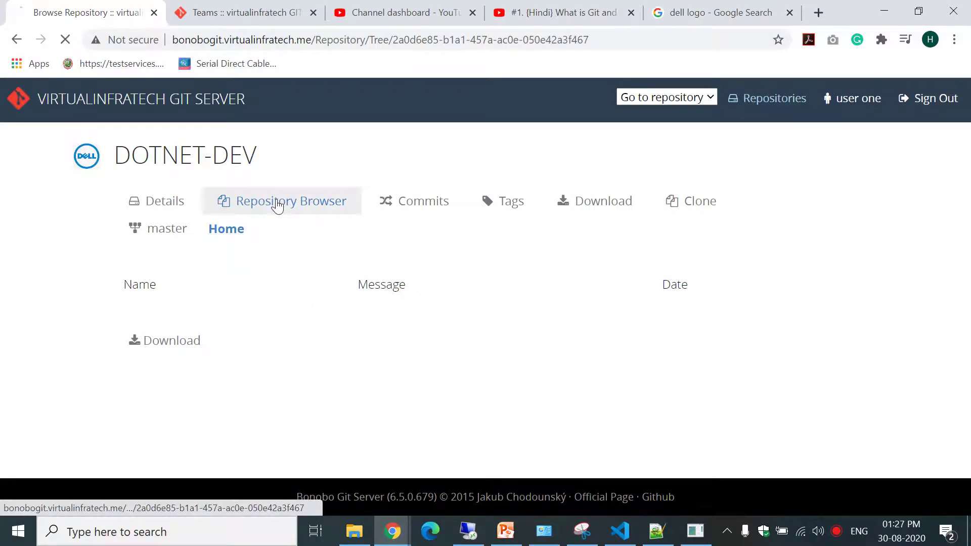
{"action": "left_click", "coordinate": [152, 203]}
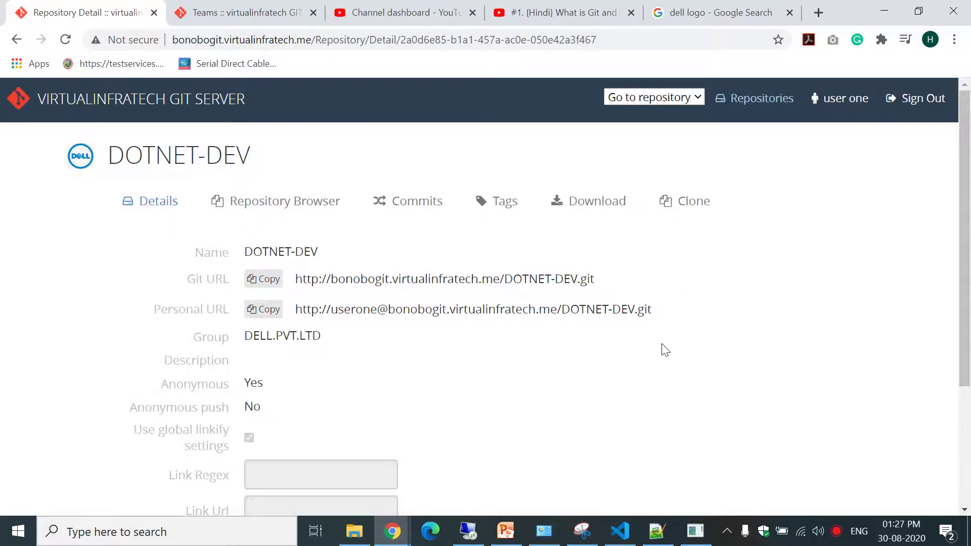
{"action": "left_click_drag", "start_coordinate": [966, 232], "coordinate": [970, 340]}
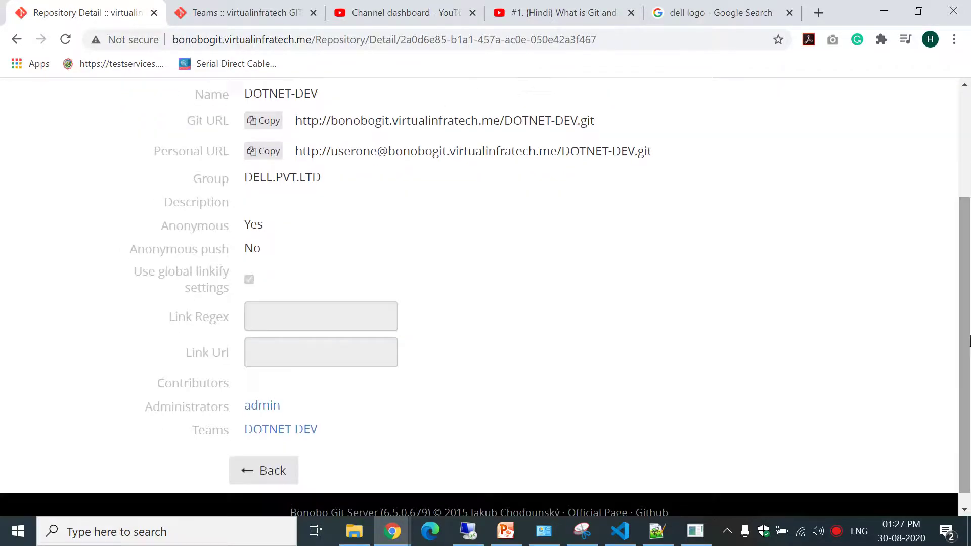
{"action": "left_click", "coordinate": [292, 434]}
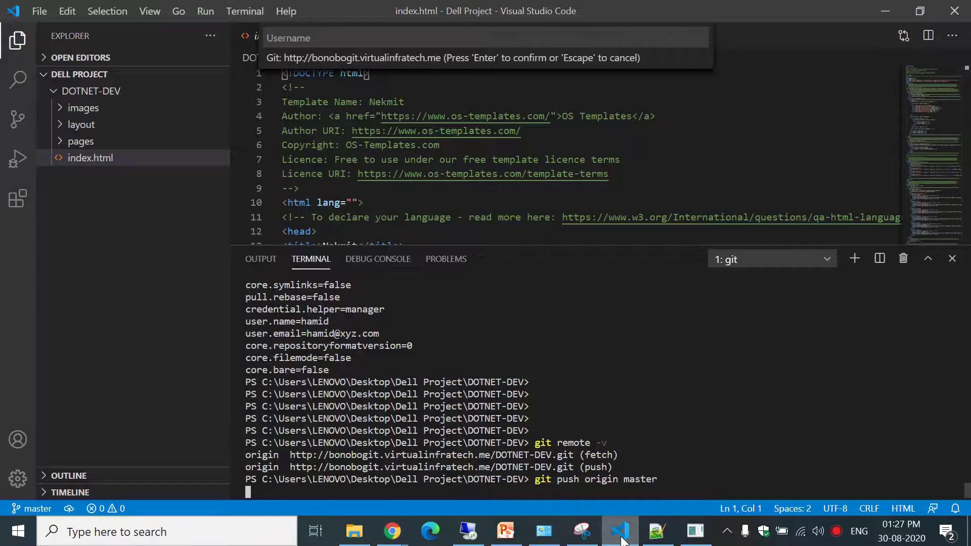
{"action": "left_click", "coordinate": [619, 535]}
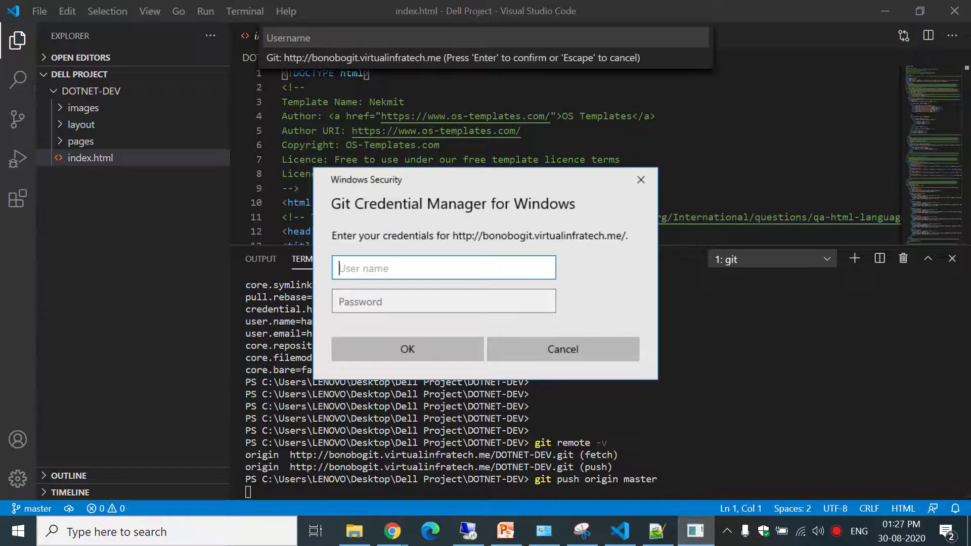
Enter the Git server user name and password in the credential prompt and submit them.
{"action": "type", "text": "userfour"}
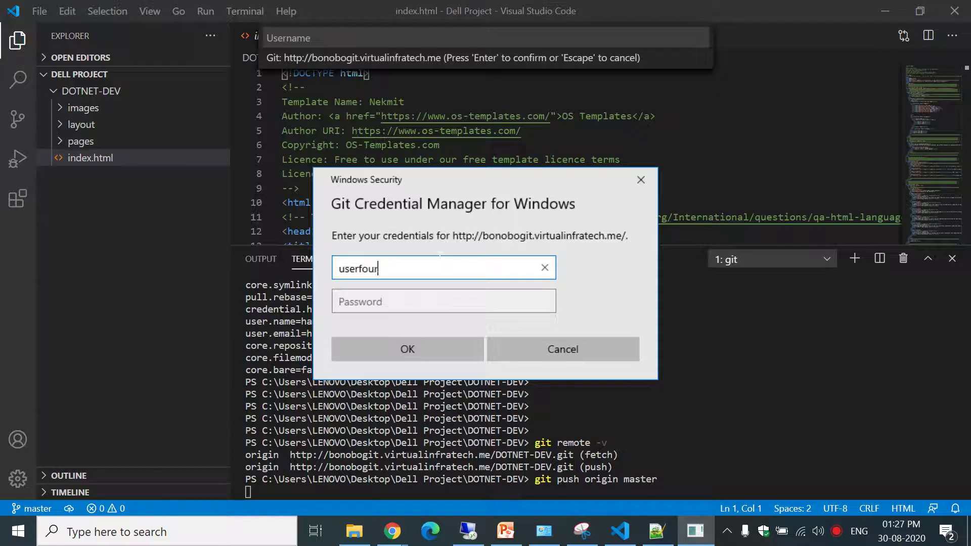
{"action": "left_click", "coordinate": [443, 301]}
{"action": "type", "text": "******"}
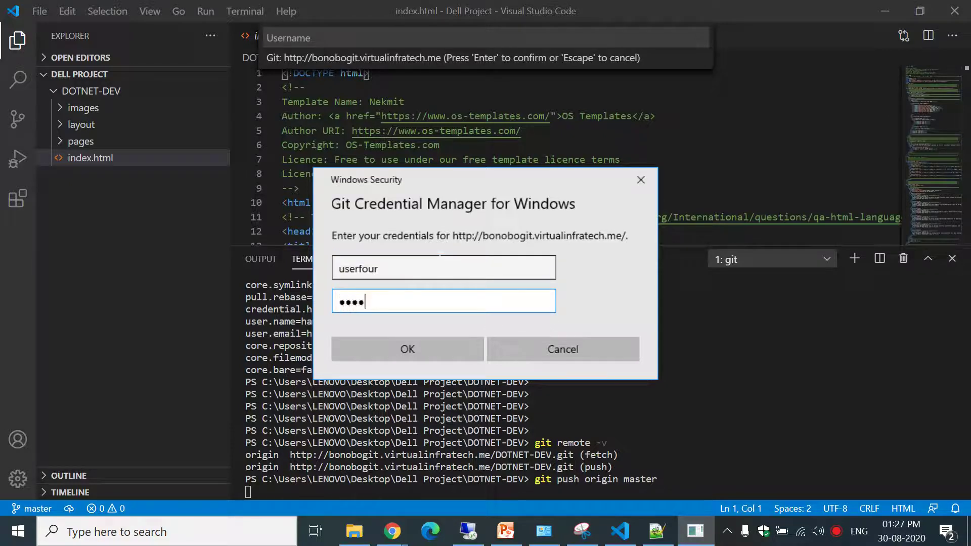
{"action": "type", "text": "****"}
{"action": "key", "text": "Return"}
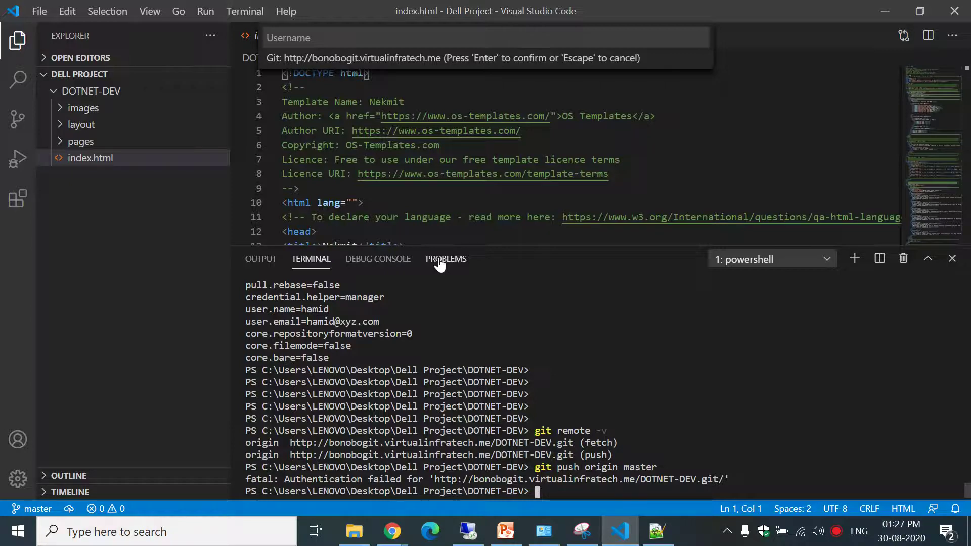
Check the Team Detail page in Chrome, then return to Visual Studio Code.
{"action": "left_click", "coordinate": [392, 530]}
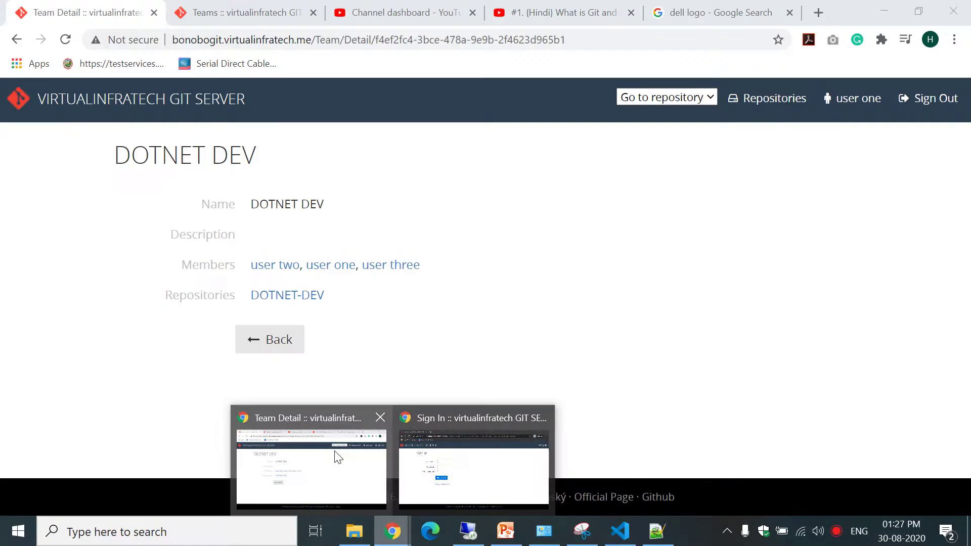
{"action": "left_click", "coordinate": [337, 456]}
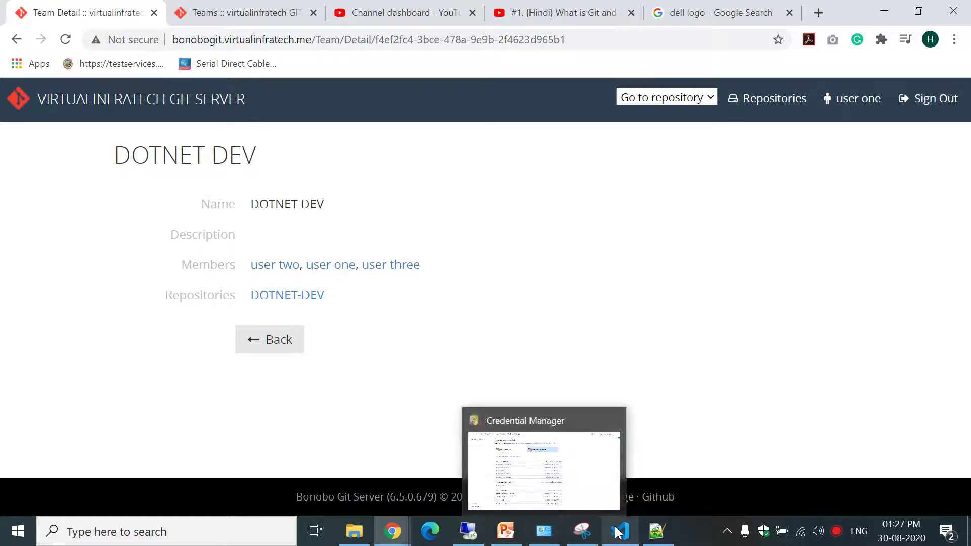
{"action": "mouse_move", "coordinate": [625, 533]}
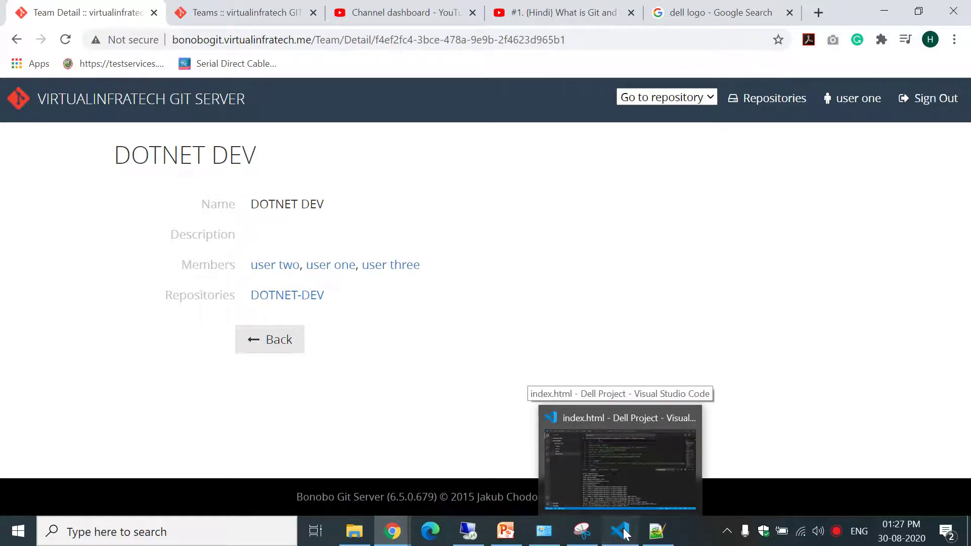
{"action": "left_click", "coordinate": [626, 533]}
Retry git push origin master twice, each attempt failing authentication.
{"action": "key", "text": "Up"}
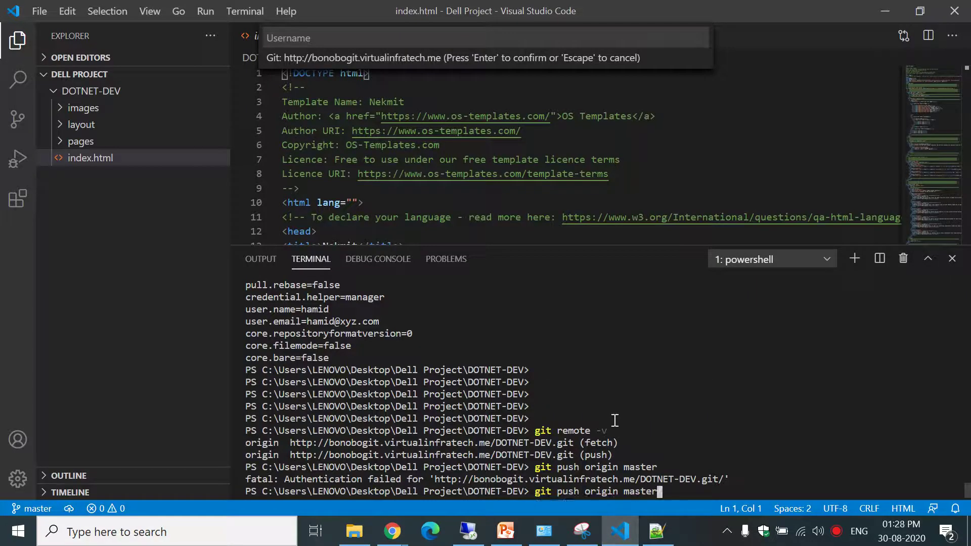
{"action": "key", "text": "Return"}
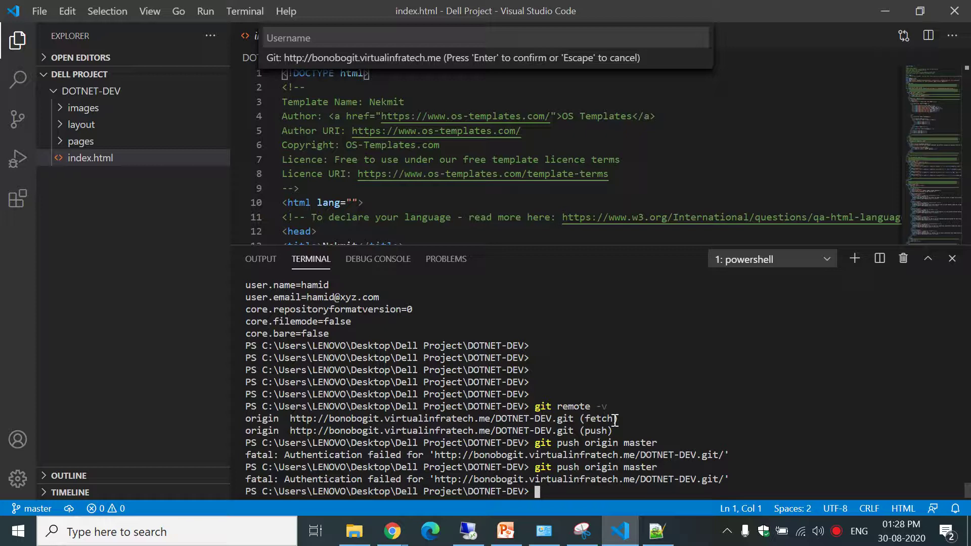
{"action": "key", "text": "Up"}
{"action": "key", "text": "Return"}
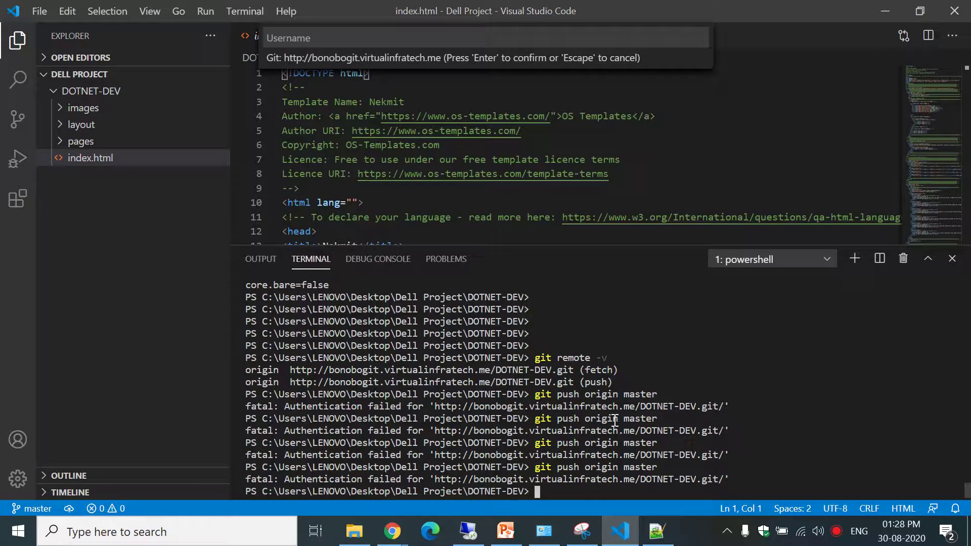
Open Control Panel via Run and show the saved Windows credentials in Credential Manager, maximised.
{"action": "key", "text": "super+r"}
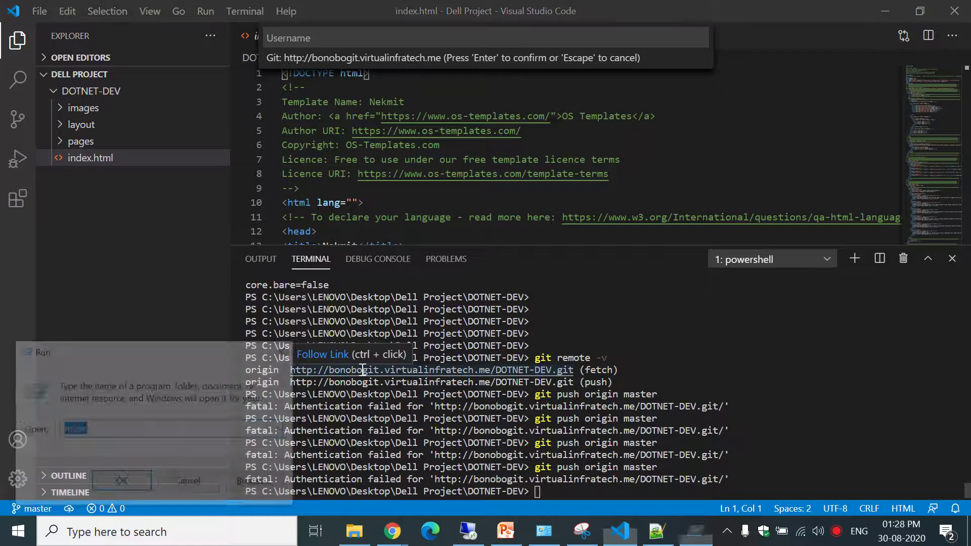
{"action": "type", "text": "control"}
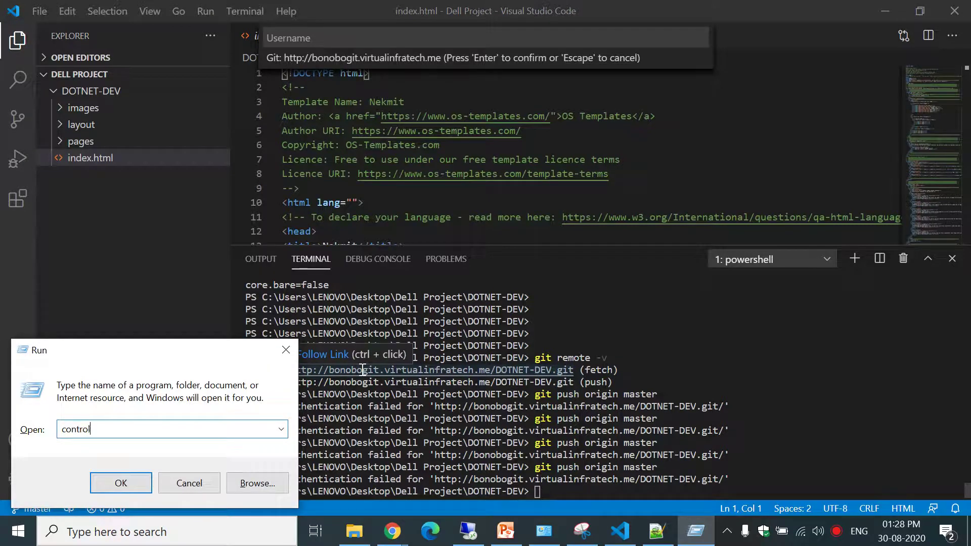
{"action": "key", "text": "Return"}
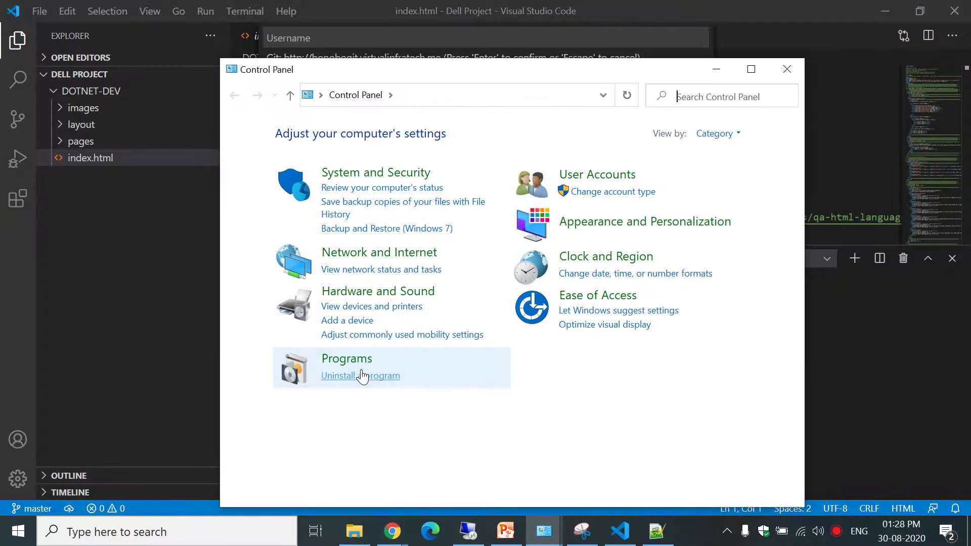
{"action": "left_click", "coordinate": [610, 177]}
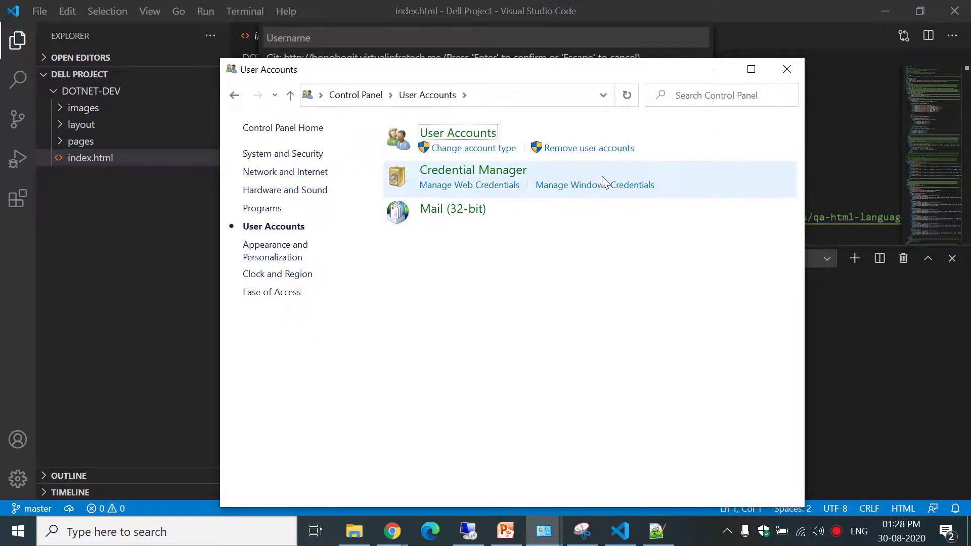
{"action": "left_click", "coordinate": [465, 178]}
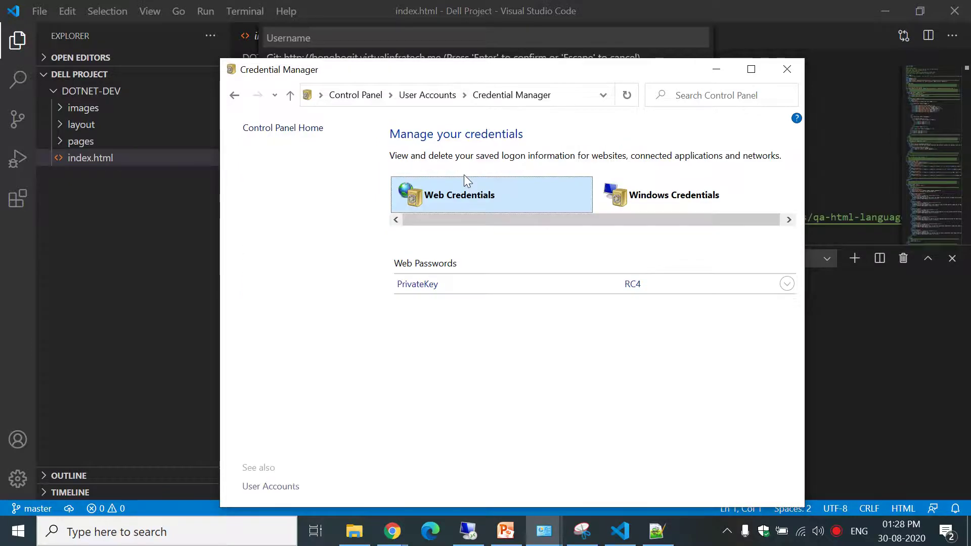
{"action": "left_click", "coordinate": [674, 196]}
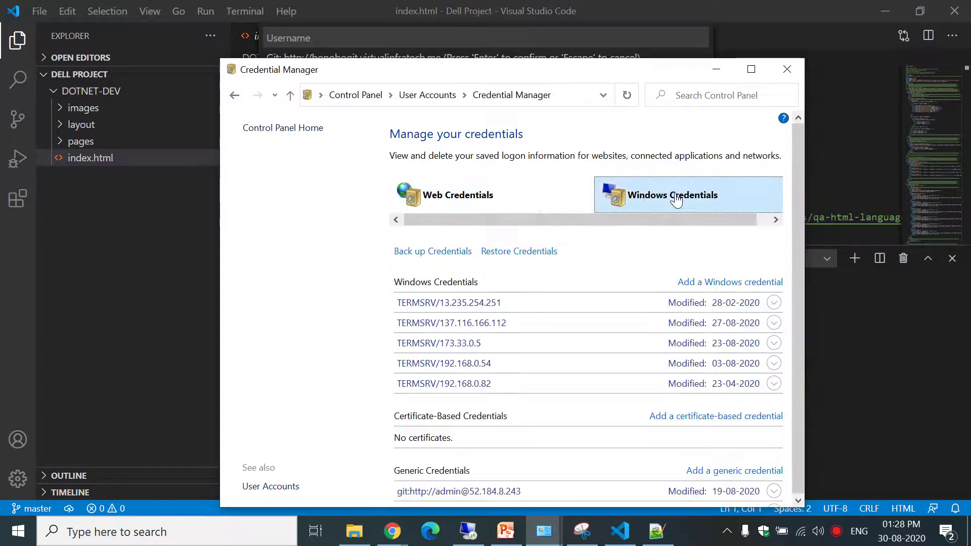
{"action": "left_click", "coordinate": [751, 69]}
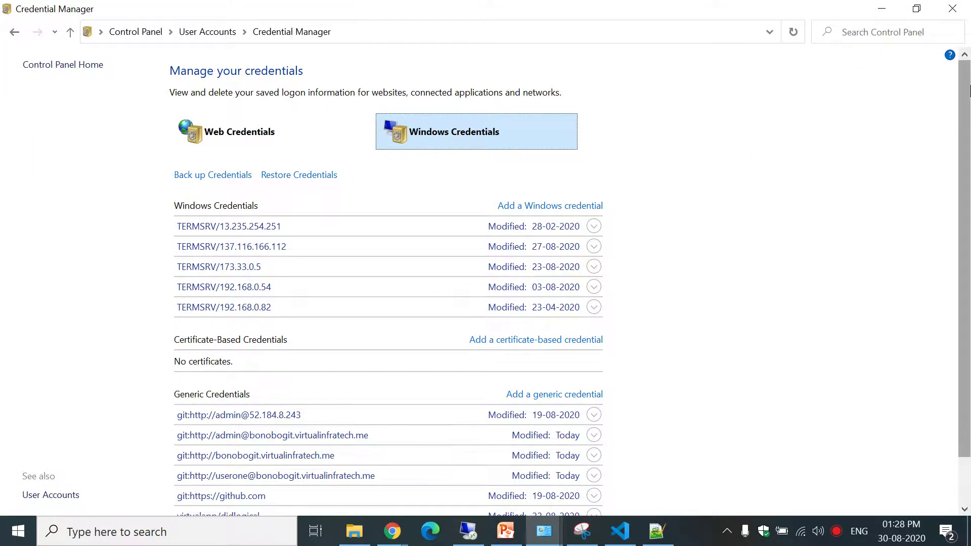
{"action": "scroll", "coordinate": [969, 91], "scroll_direction": "down", "scroll_amount": 2}
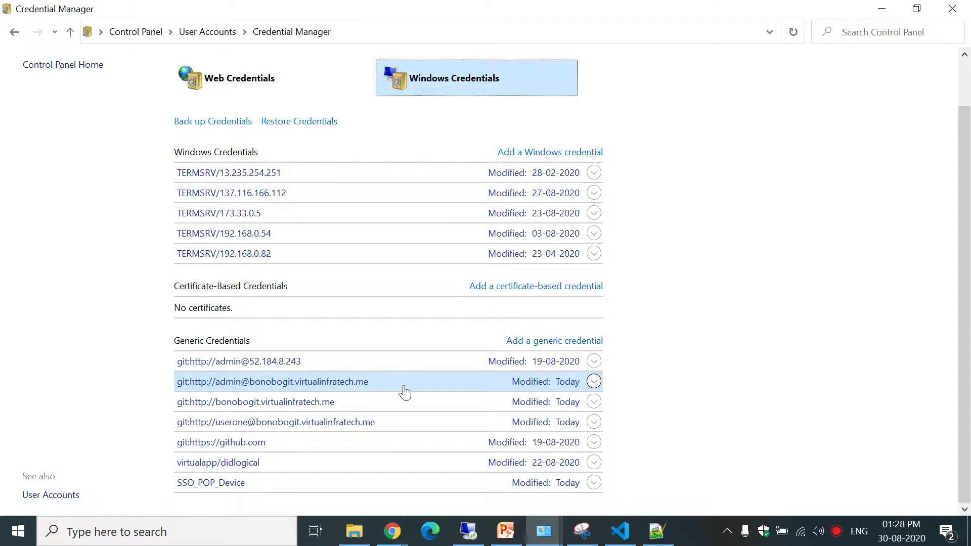
Remove the plain bonobogit.virtualinfratech.me Git credential.
{"action": "left_click", "coordinate": [353, 387]}
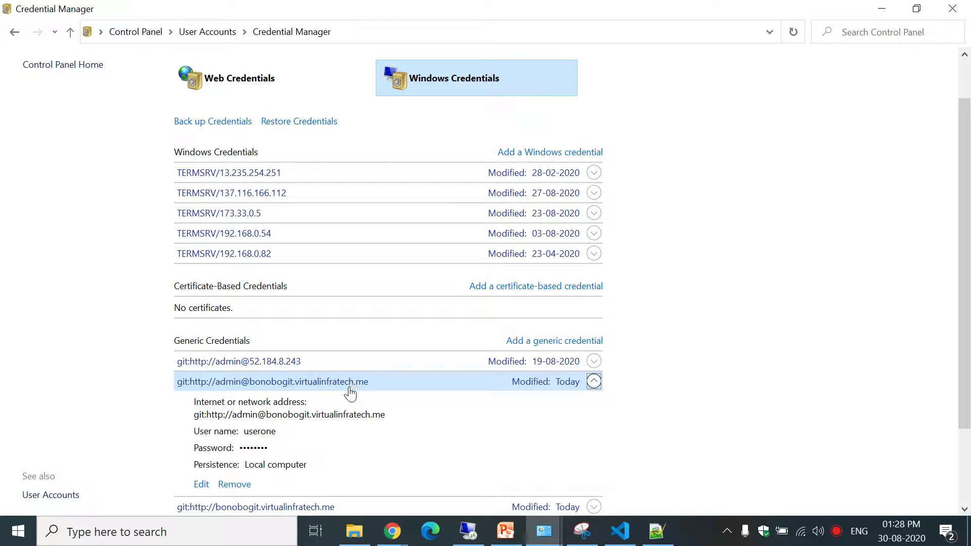
{"action": "left_click", "coordinate": [348, 387]}
{"action": "left_click", "coordinate": [320, 402]}
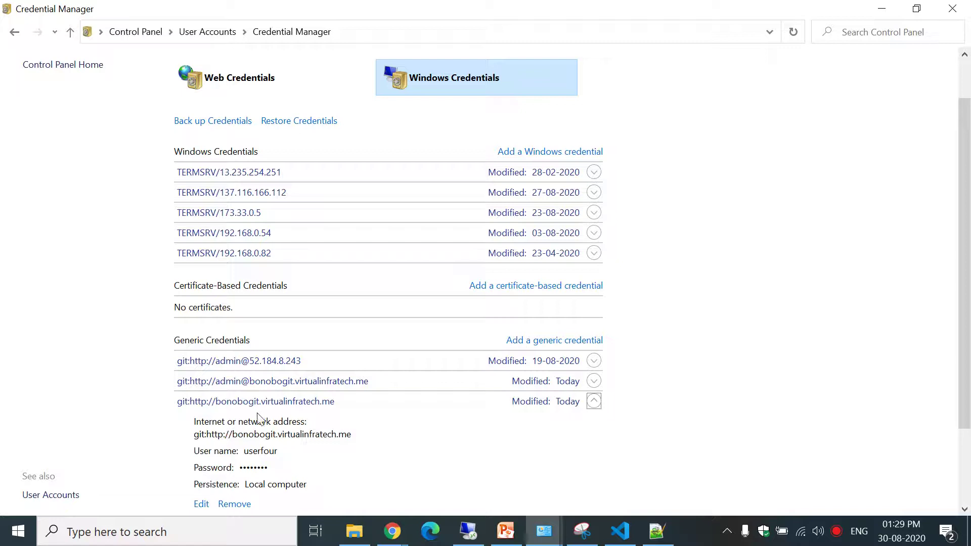
{"action": "left_click", "coordinate": [235, 505]}
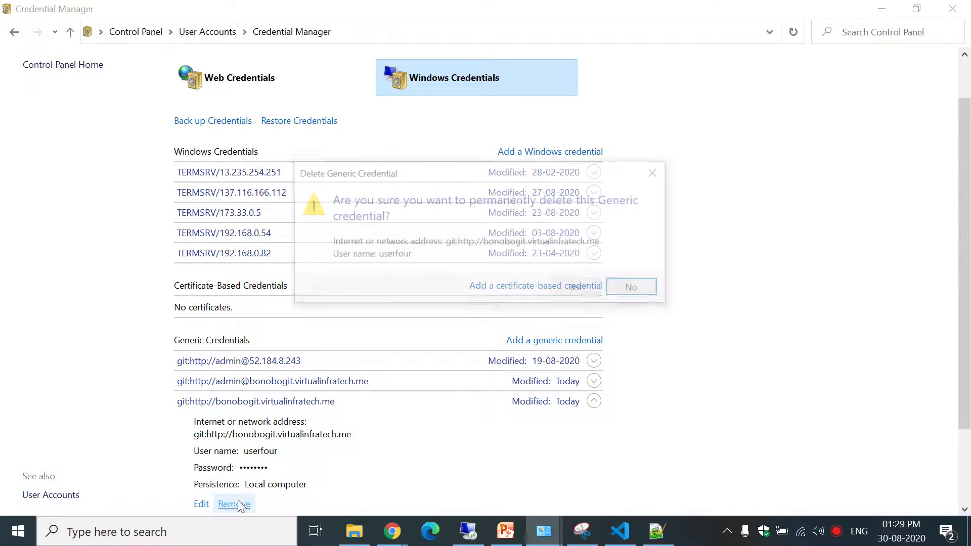
{"action": "left_click", "coordinate": [575, 289]}
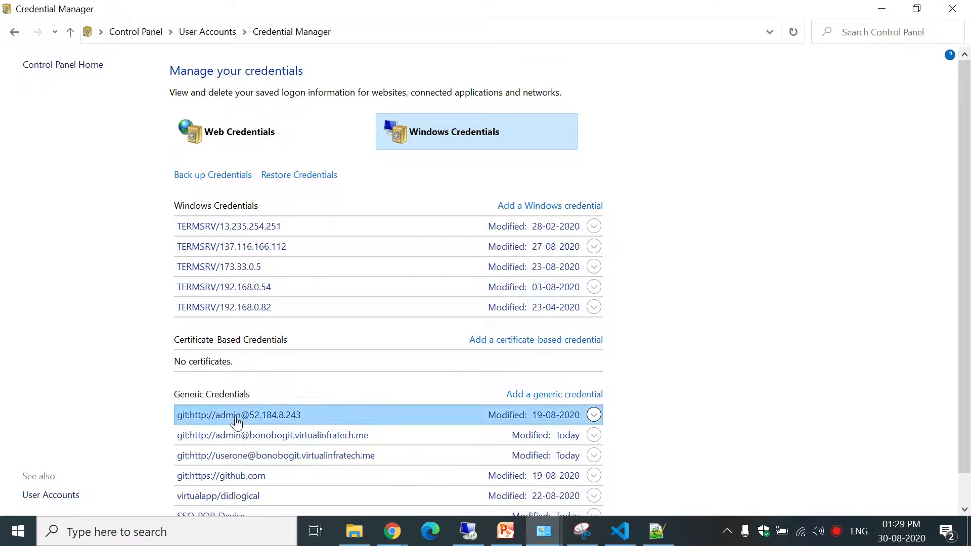
Remove the admin bonobogit credential and minimise Credential Manager.
{"action": "left_click", "coordinate": [234, 419]}
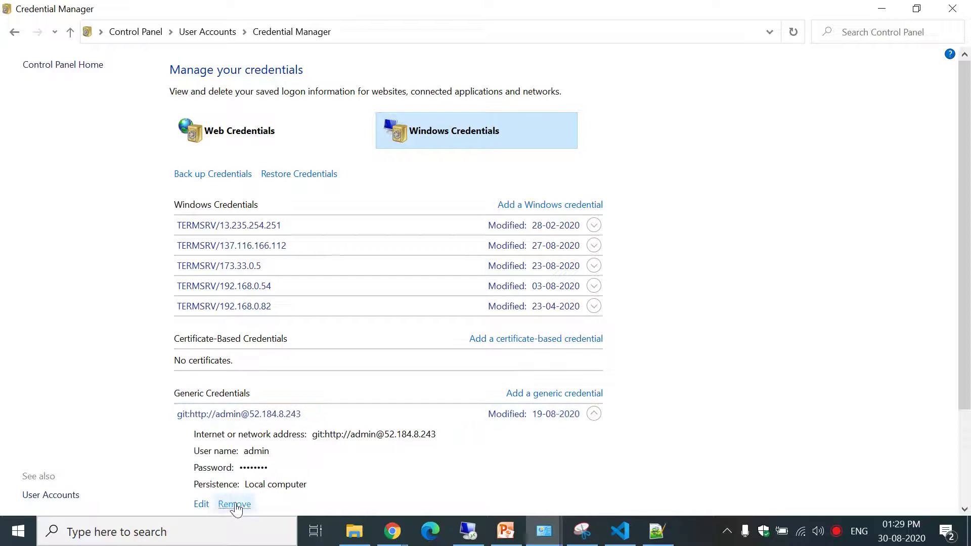
{"action": "scroll", "coordinate": [354, 440], "scroll_direction": "down", "scroll_amount": 3}
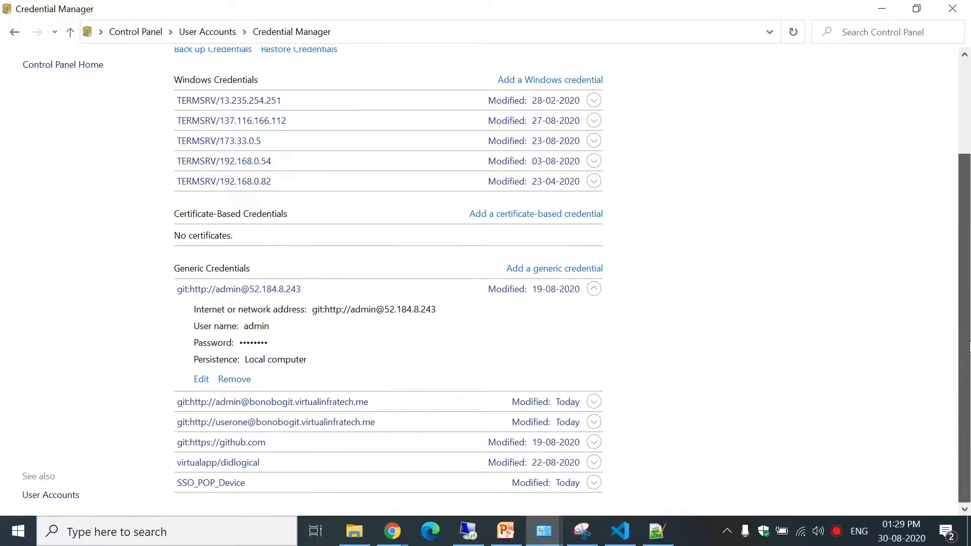
{"action": "left_click", "coordinate": [277, 403]}
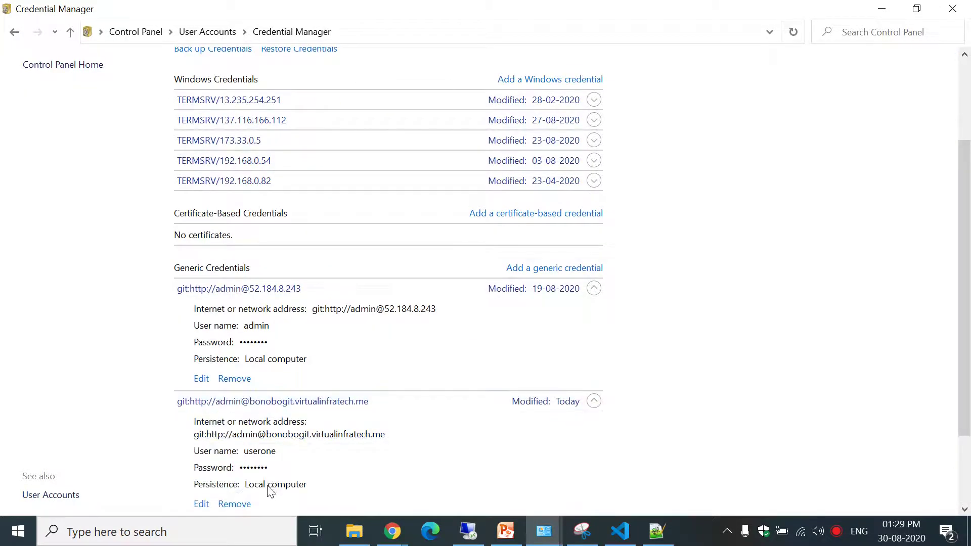
{"action": "left_click", "coordinate": [234, 504]}
{"action": "left_click", "coordinate": [576, 287]}
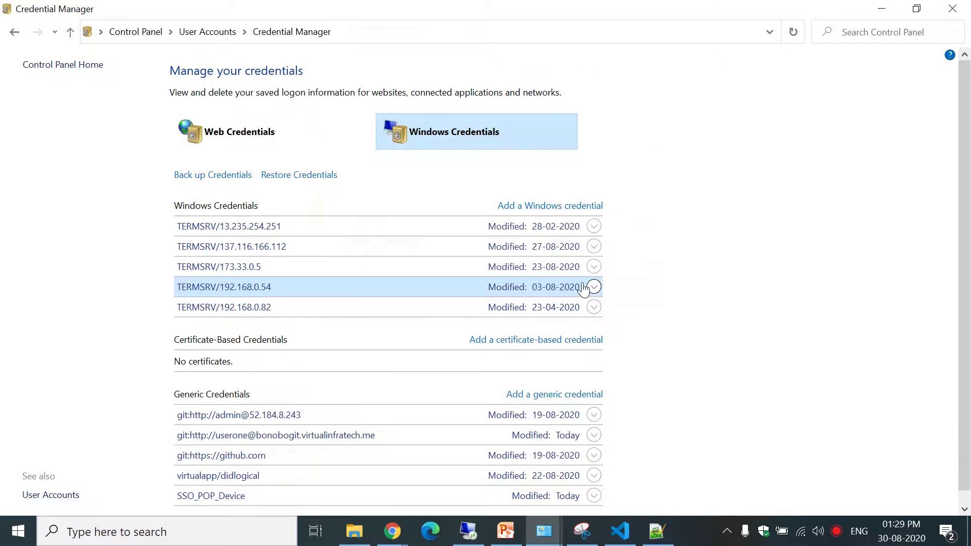
{"action": "left_click", "coordinate": [893, 7]}
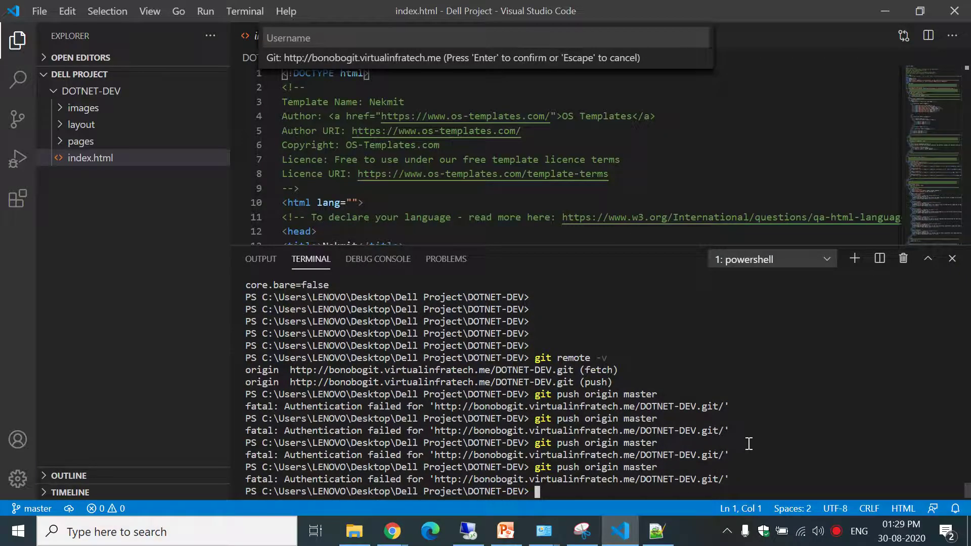
Rerun git push origin master, signing in with a different user name and password.
{"action": "key", "text": "Up"}
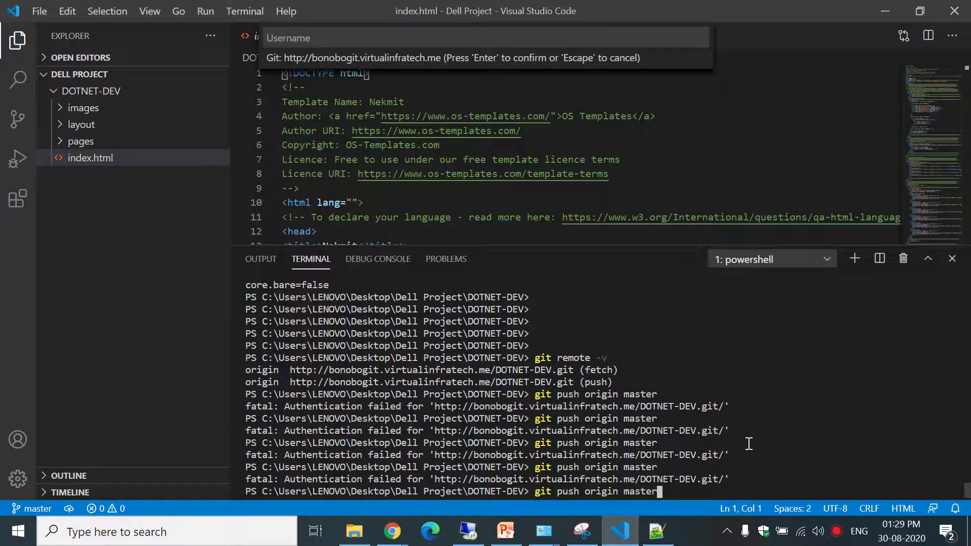
{"action": "key", "text": "Return"}
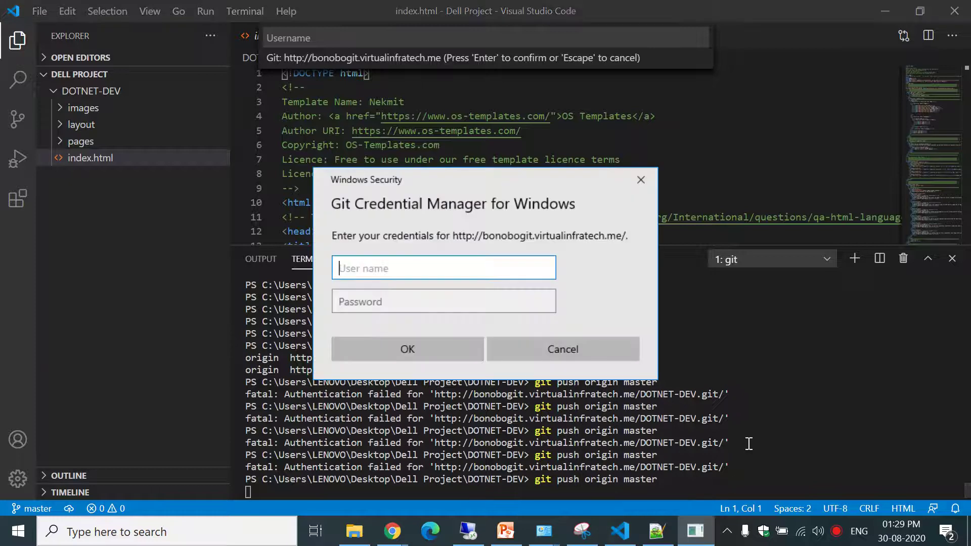
{"action": "type", "text": "userone"}
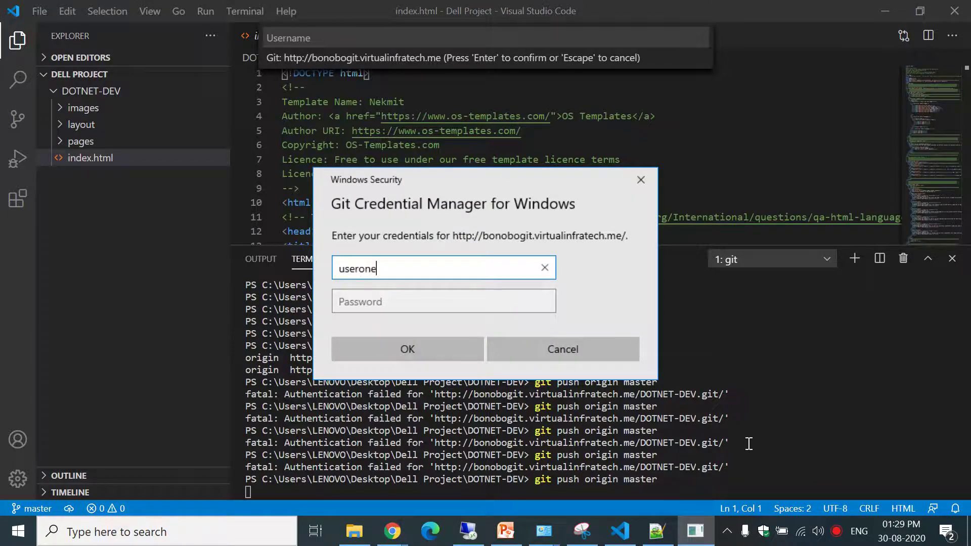
{"action": "key", "text": "Tab"}
{"action": "type", "text": "••••••"}
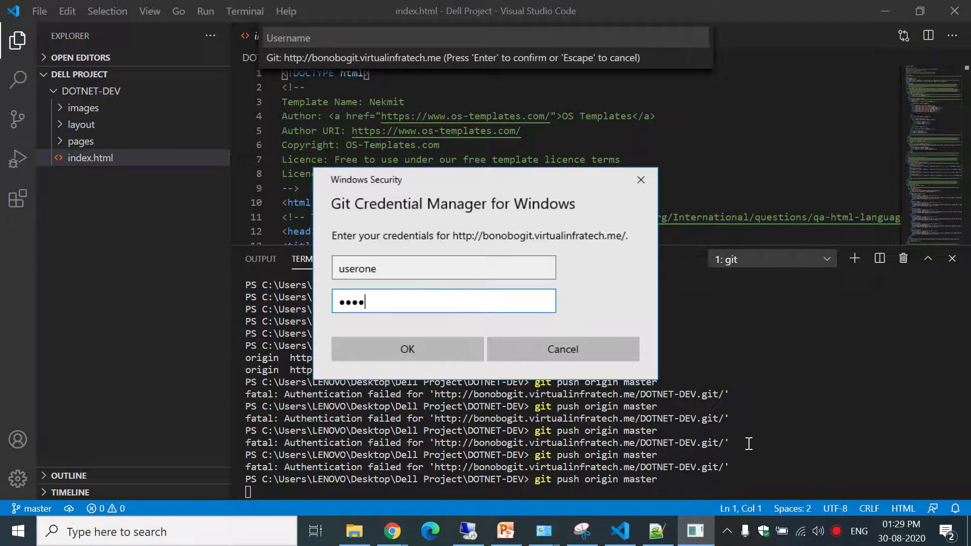
{"action": "type", "text": "••••"}
{"action": "key", "text": "Return"}
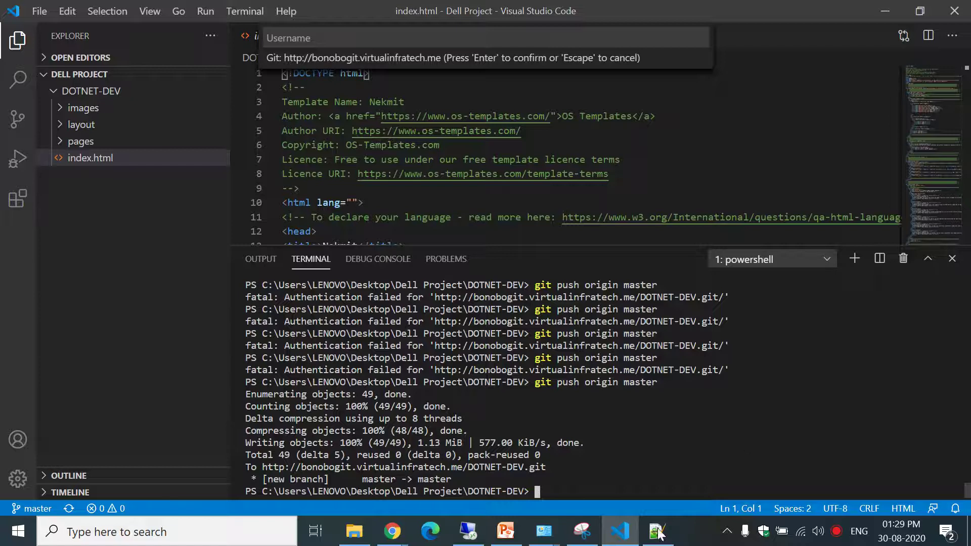
{"action": "left_click", "coordinate": [385, 539]}
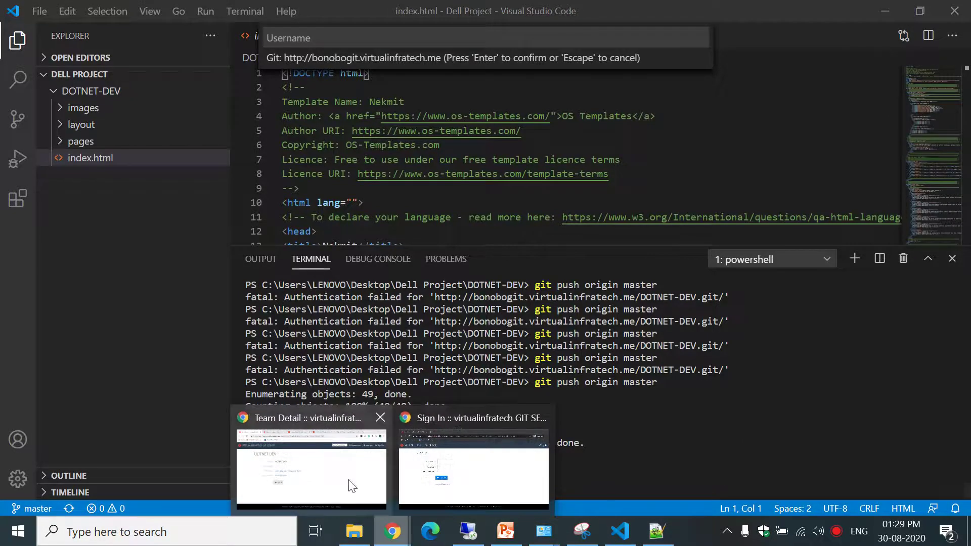
Reload Bonobo Git Server and open the DOTNET-DEV repository from the Repositories list.
{"action": "left_click", "coordinate": [328, 468]}
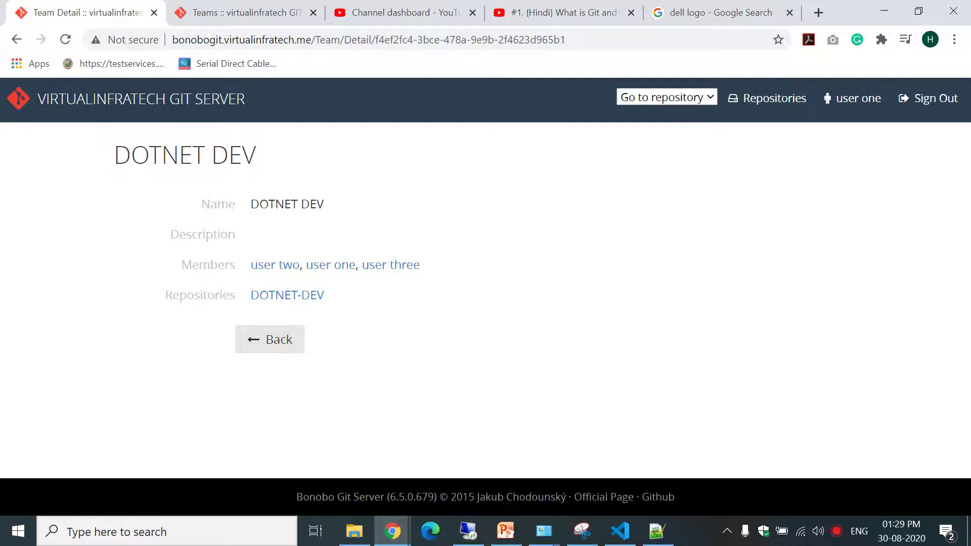
{"action": "left_click", "coordinate": [271, 343]}
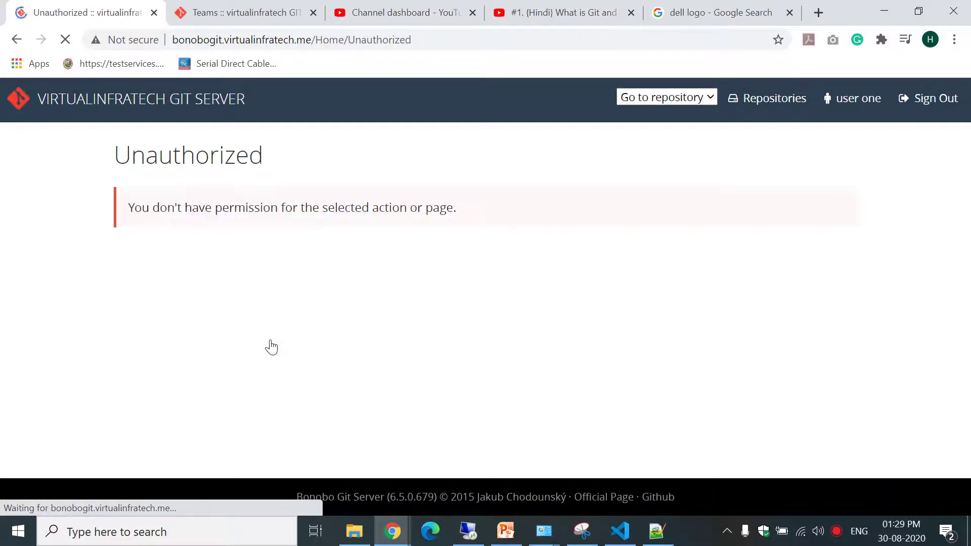
{"action": "left_click", "coordinate": [65, 41]}
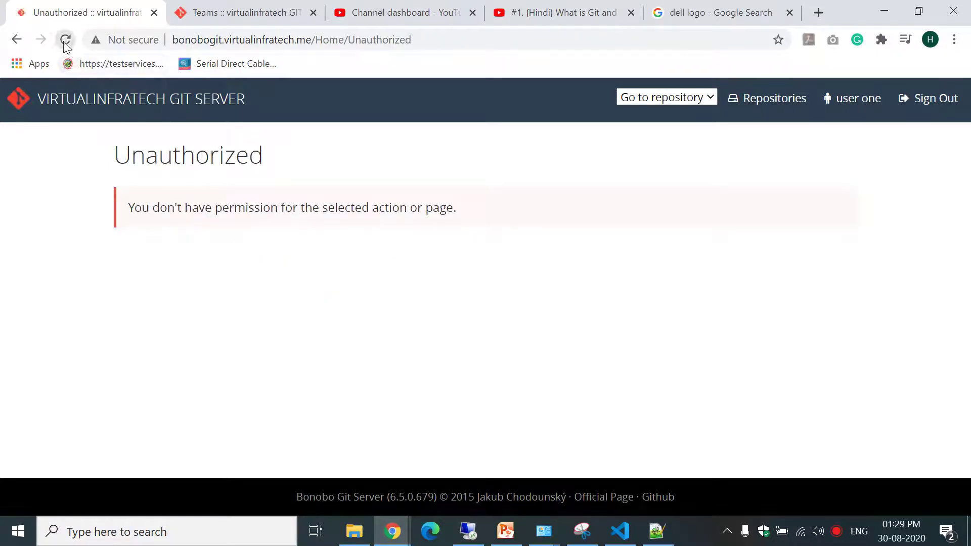
{"action": "left_click", "coordinate": [65, 41]}
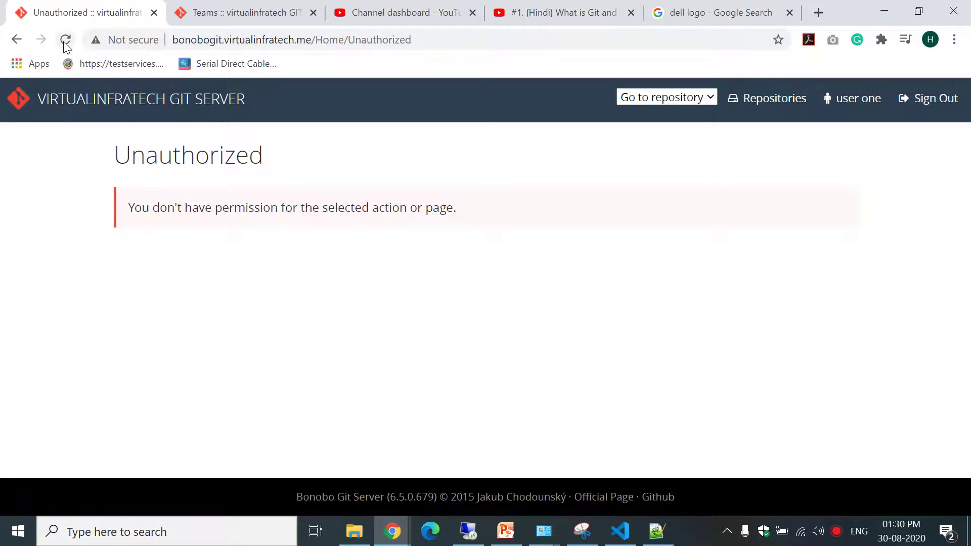
{"action": "left_click", "coordinate": [65, 44]}
{"action": "left_click", "coordinate": [795, 104]}
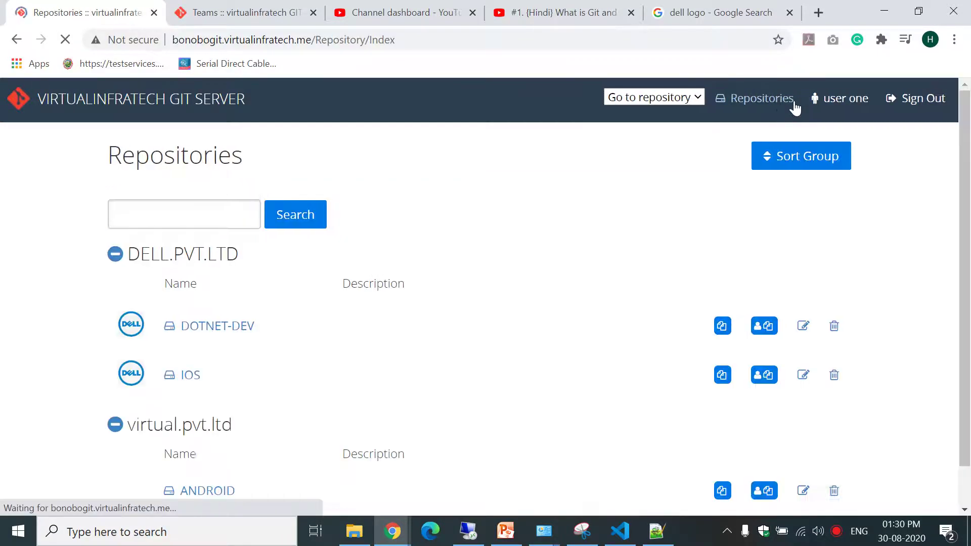
{"action": "left_click", "coordinate": [210, 334]}
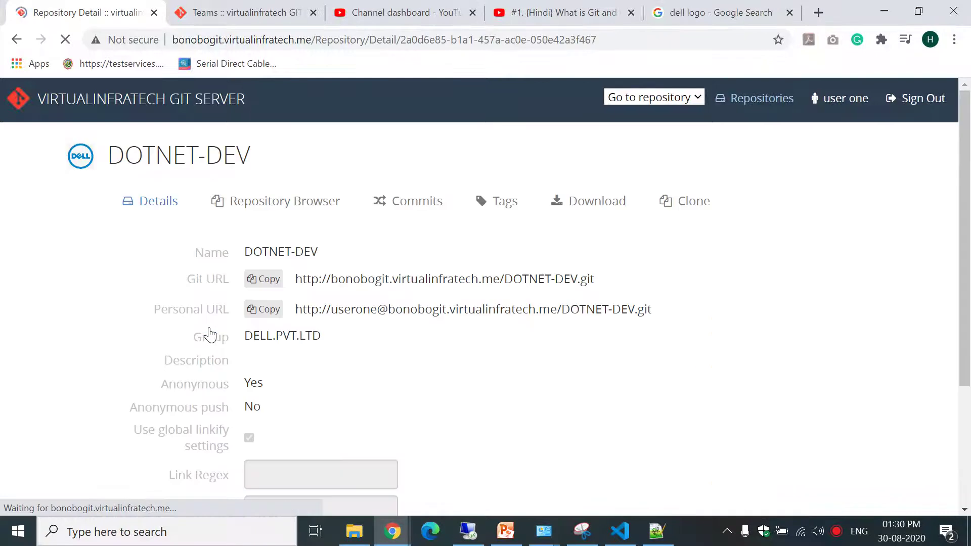
Browse DOTNET-DEV's files on master and confirm the 'first site' commit in Commits.
{"action": "left_click", "coordinate": [272, 207]}
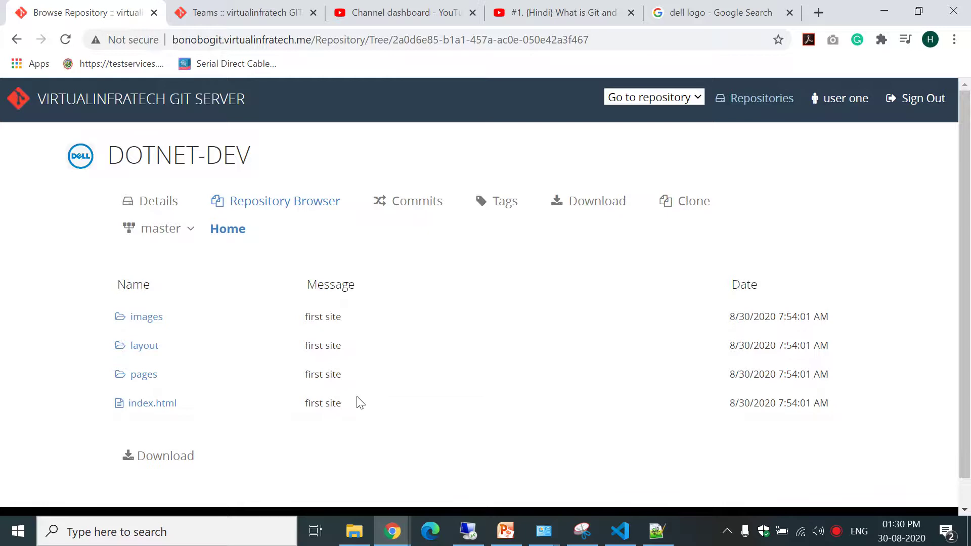
{"action": "left_click", "coordinate": [413, 199]}
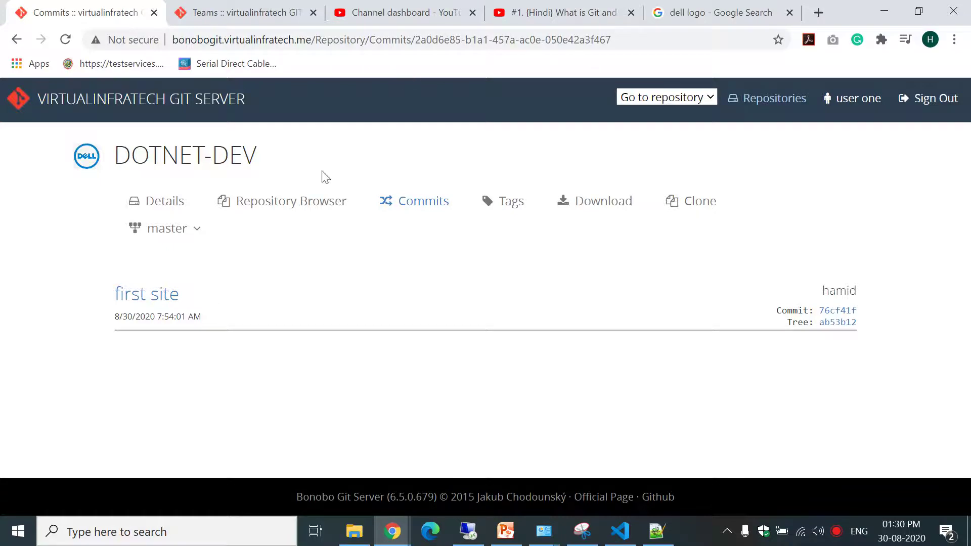
{"action": "left_click", "coordinate": [302, 202]}
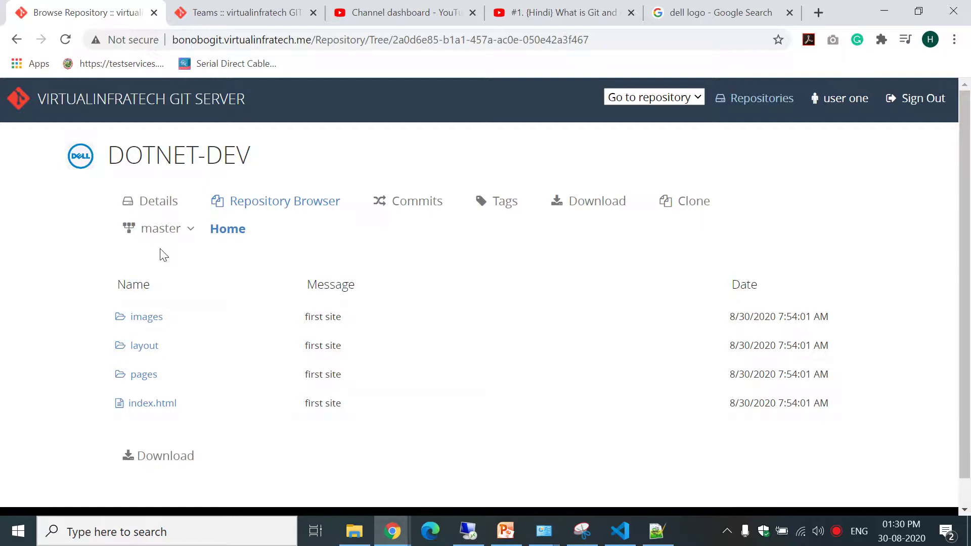
{"action": "left_click", "coordinate": [173, 230]}
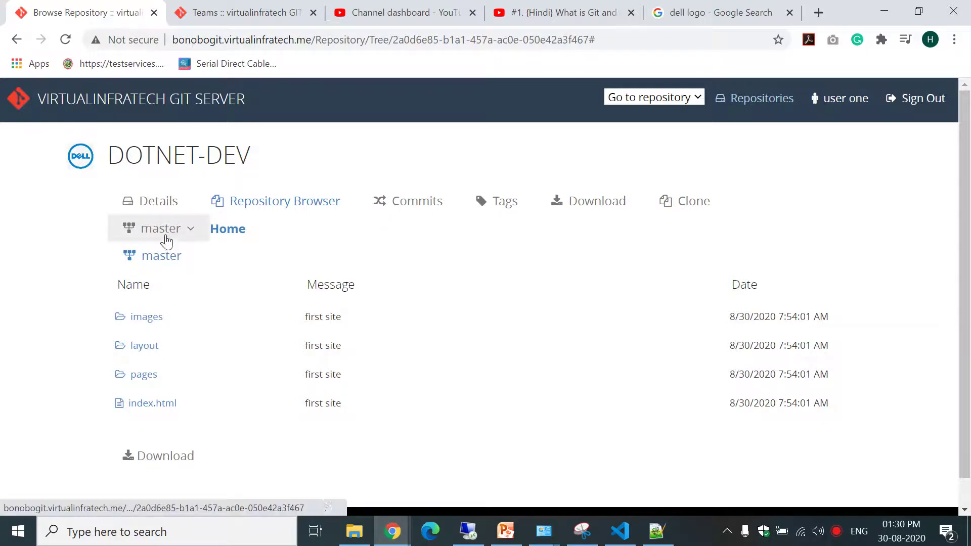
{"action": "left_click", "coordinate": [174, 230]}
{"action": "left_click", "coordinate": [320, 241]}
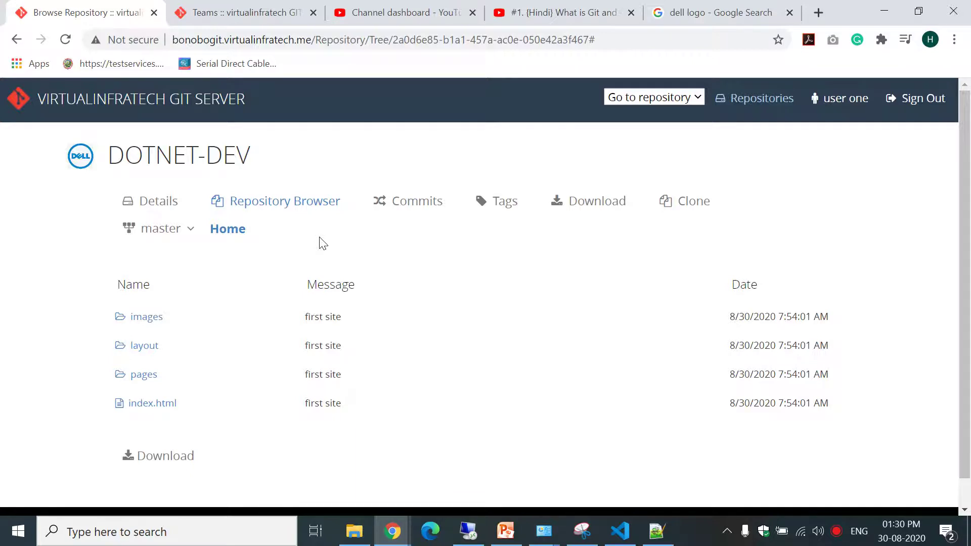
Review DOTNET-DEV's details, noting Anonymous push set to No, then go back to the repositories list.
{"action": "left_click", "coordinate": [168, 209]}
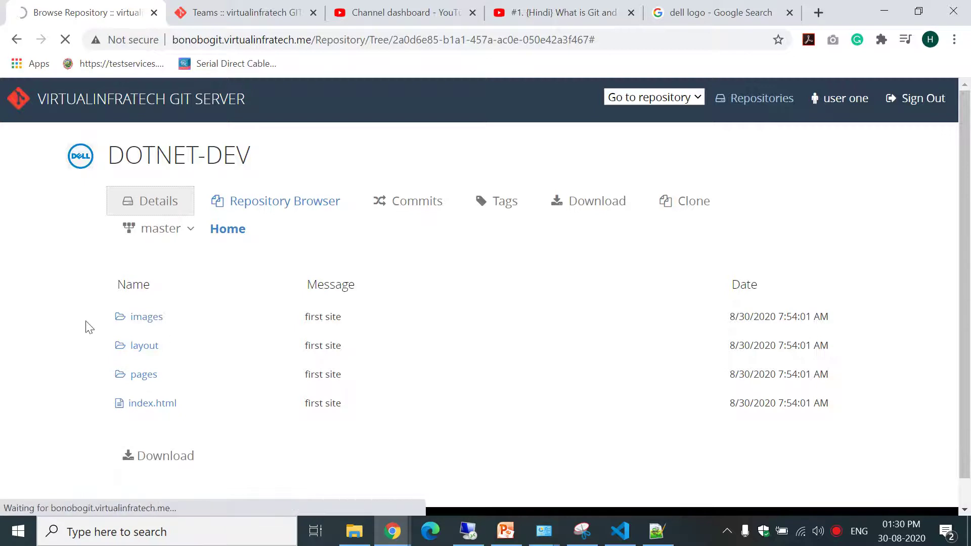
{"action": "left_click", "coordinate": [168, 203]}
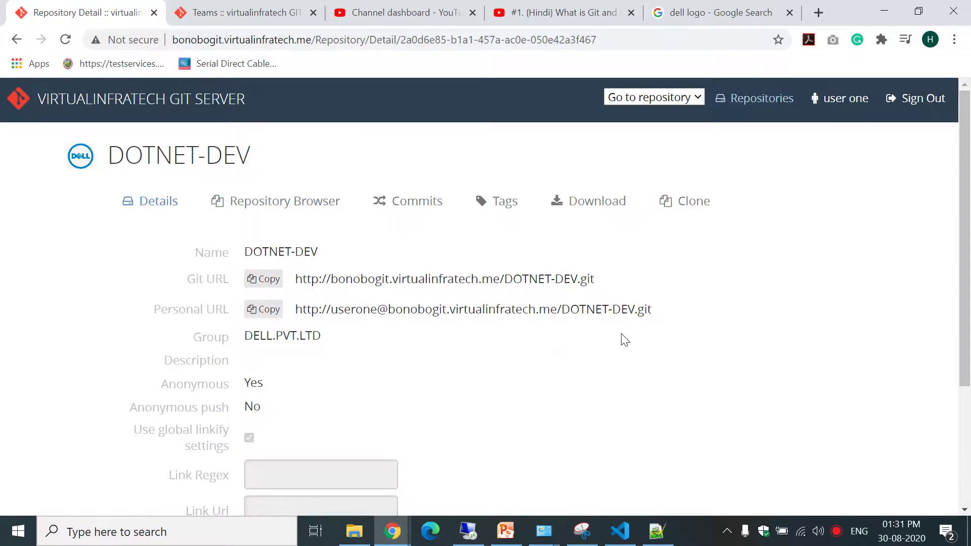
{"action": "scroll", "coordinate": [968, 205], "scroll_direction": "down", "scroll_amount": 3}
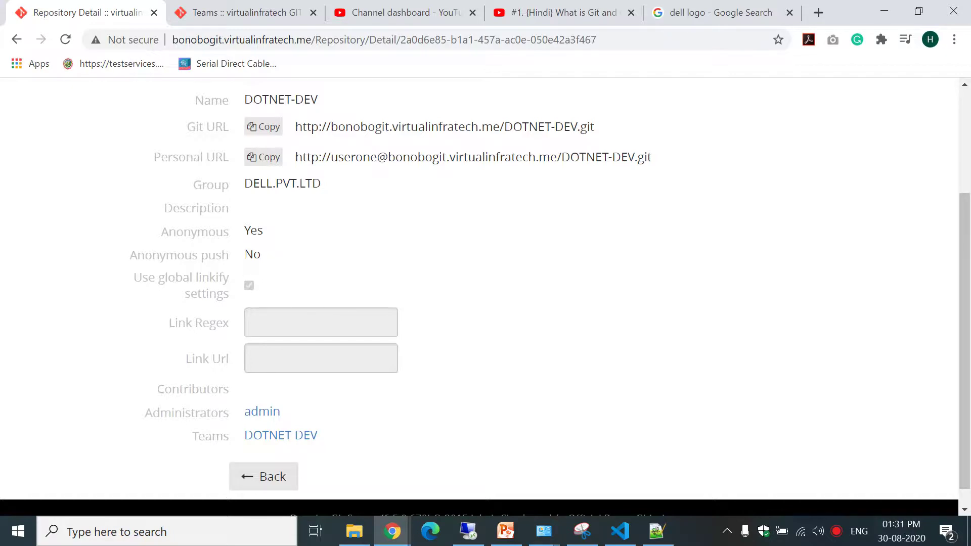
{"action": "left_click_drag", "start_coordinate": [243, 254], "coordinate": [268, 260]}
{"action": "left_click", "coordinate": [271, 260]}
{"action": "mouse_move", "coordinate": [965, 391]}
{"action": "left_mouse_down"}
{"action": "mouse_move", "coordinate": [969, 288]}
{"action": "mouse_move", "coordinate": [969, 404]}
{"action": "mouse_move", "coordinate": [969, 280]}
{"action": "mouse_move", "coordinate": [969, 407]}
{"action": "left_mouse_up"}
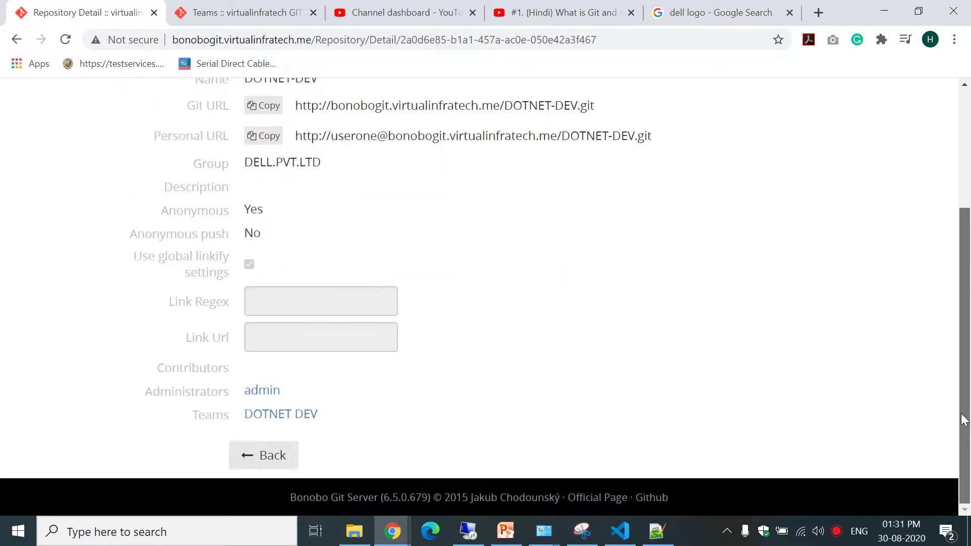
{"action": "left_click", "coordinate": [277, 462]}
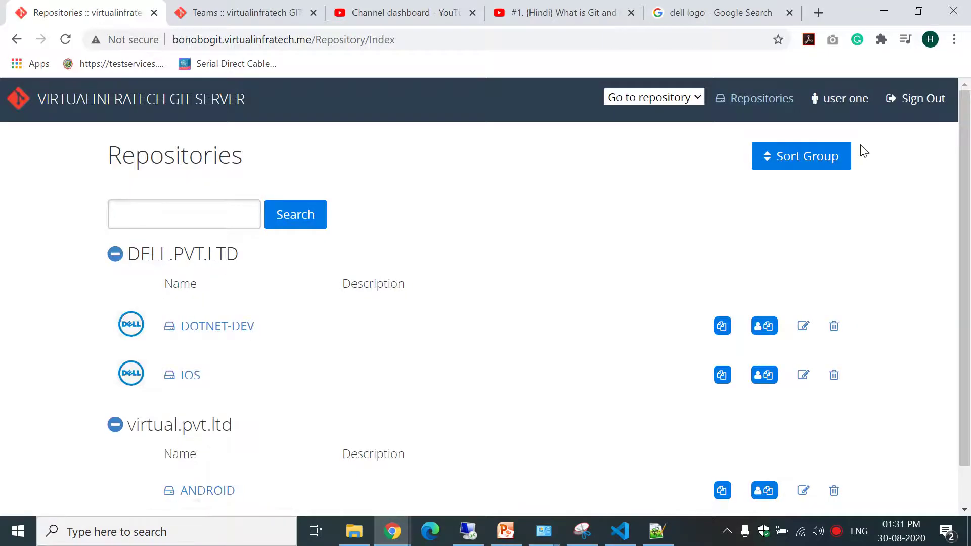
Sign out, sign back in with the administrator credentials, dismiss the password warning, and open DOTNET-DEV.
{"action": "left_click", "coordinate": [923, 104]}
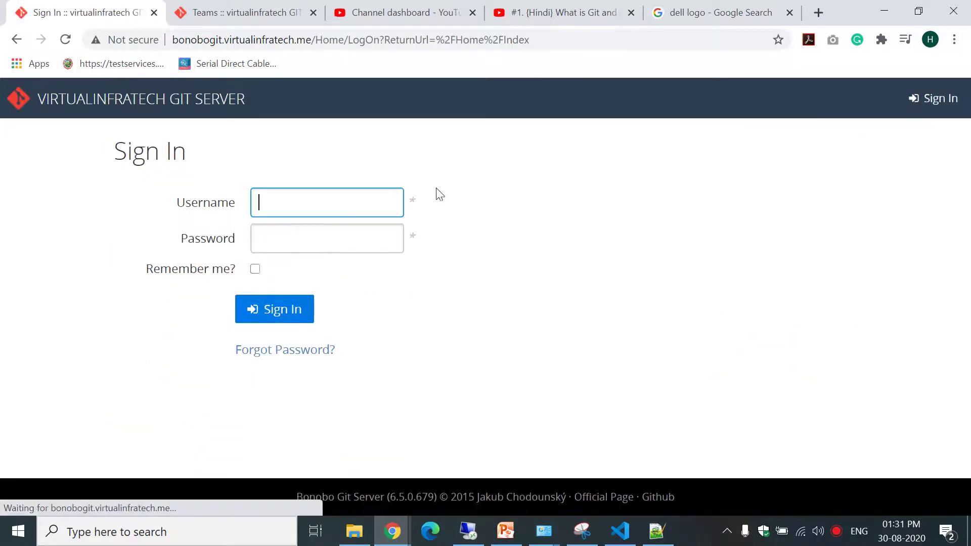
{"action": "type", "text": "admin"}
{"action": "key", "text": "Tab"}
{"action": "type", "text": "admin"}
{"action": "key", "text": "Return"}
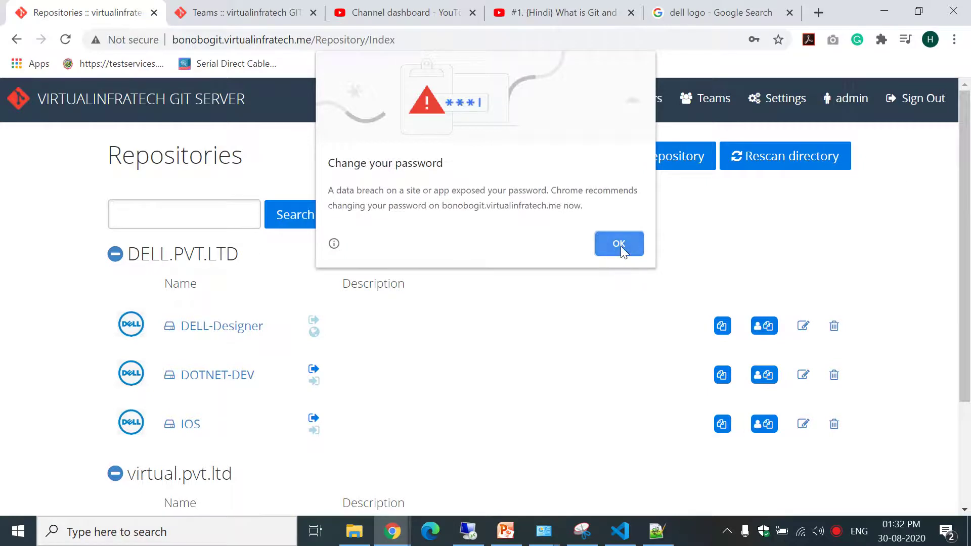
{"action": "left_click", "coordinate": [619, 245]}
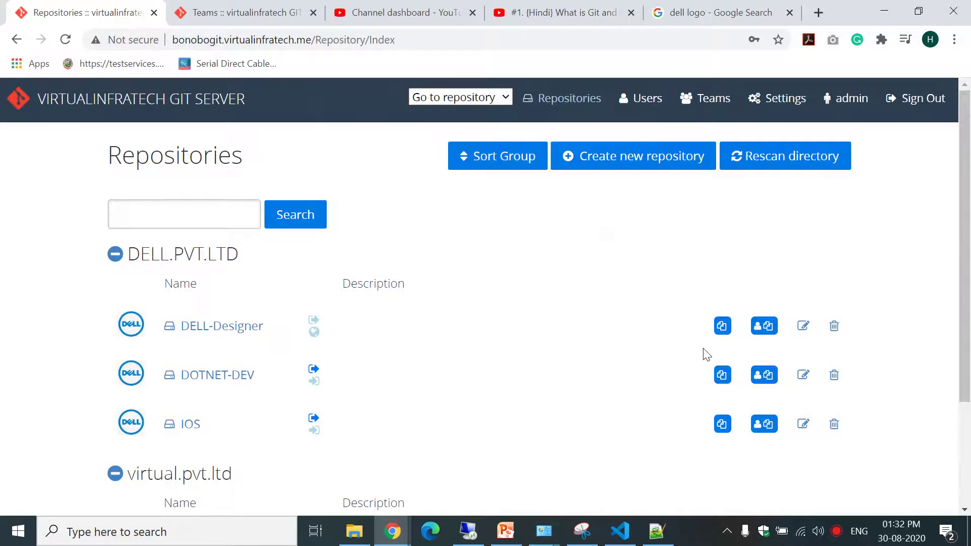
{"action": "left_click", "coordinate": [223, 376]}
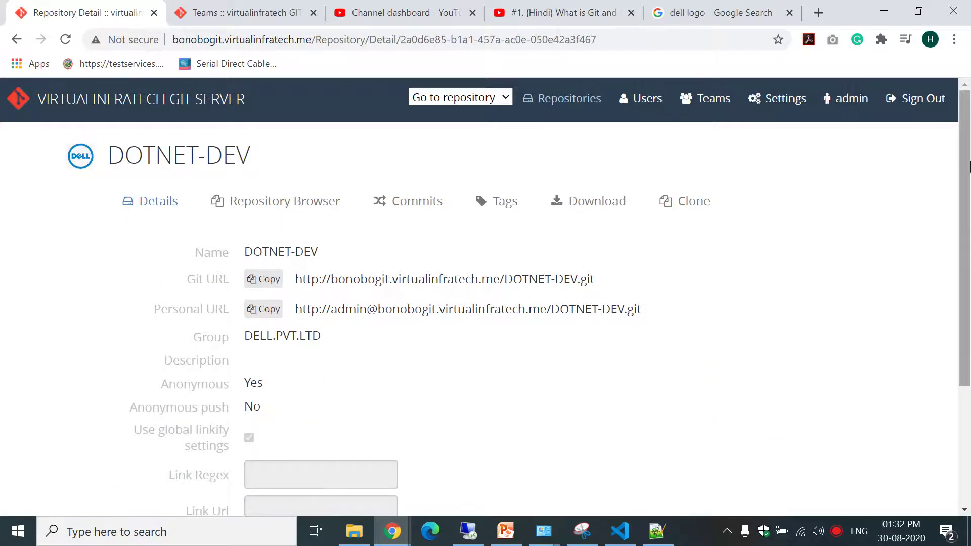
Untick Anonymous access on DOTNET-DEV's Edit Repository page and save the change.
{"action": "scroll", "coordinate": [961, 314], "scroll_direction": "down", "scroll_amount": 4}
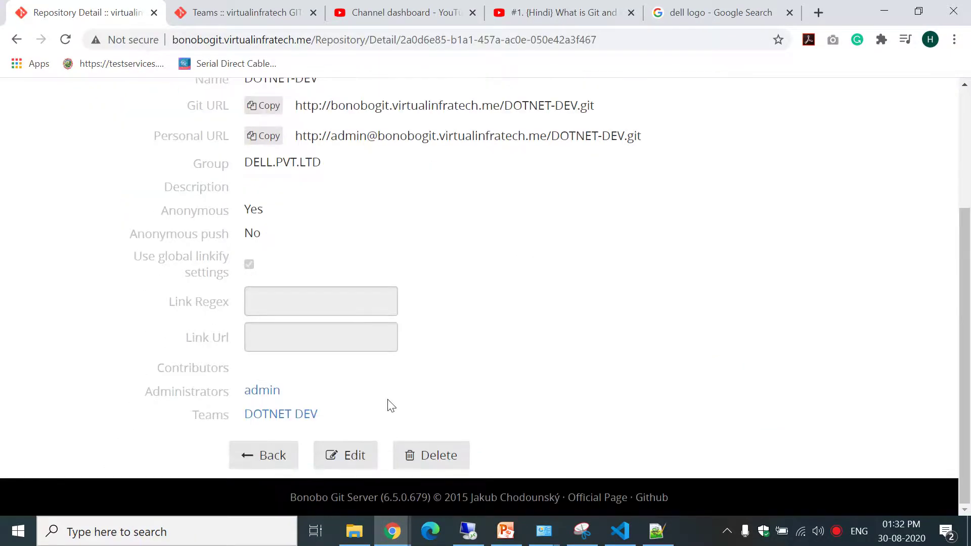
{"action": "left_click", "coordinate": [354, 455]}
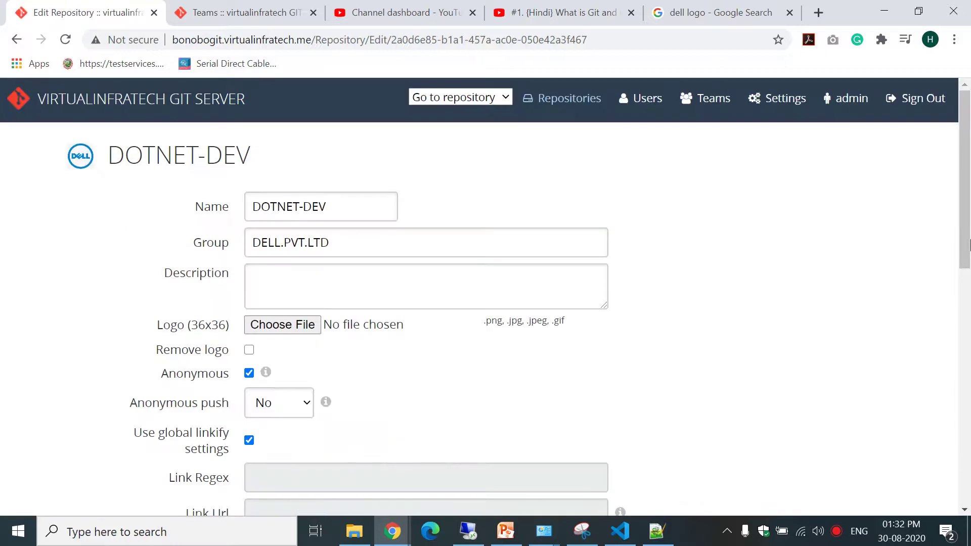
{"action": "left_click_drag", "start_coordinate": [966, 227], "coordinate": [969, 296]}
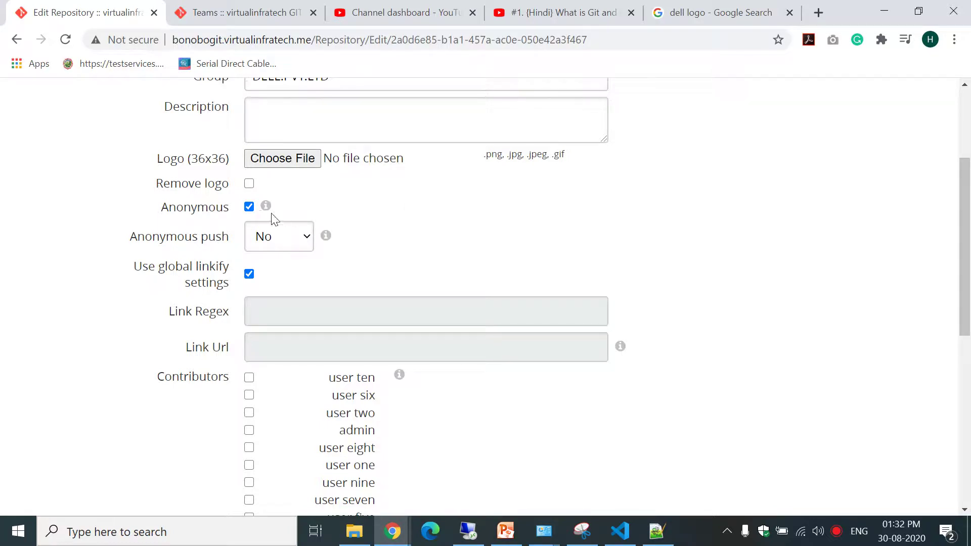
{"action": "left_click", "coordinate": [250, 208]}
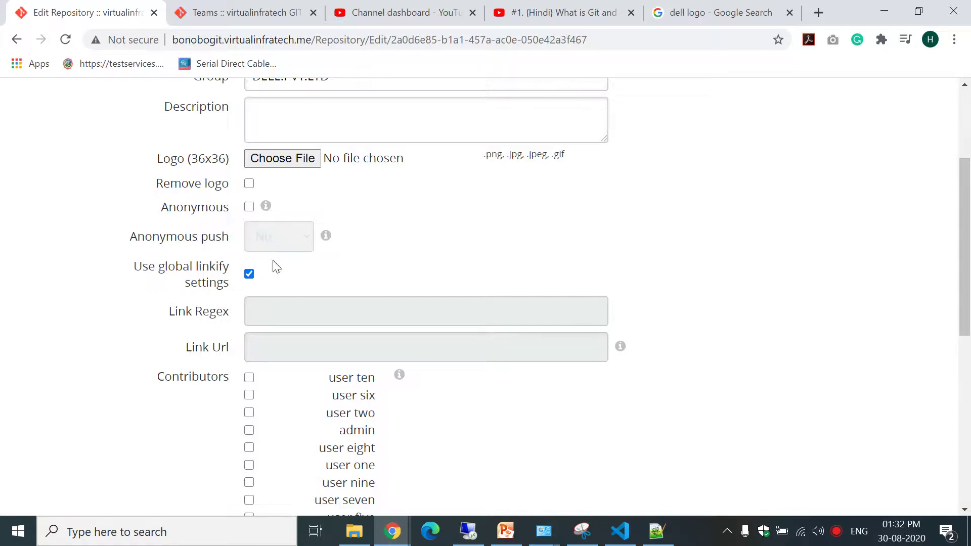
{"action": "left_click_drag", "start_coordinate": [969, 253], "coordinate": [963, 470]}
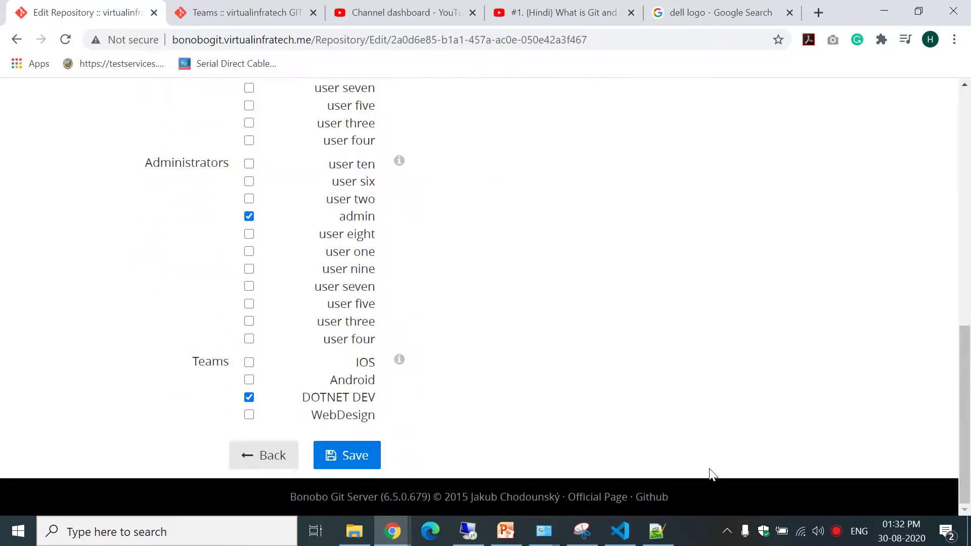
{"action": "left_click", "coordinate": [349, 457]}
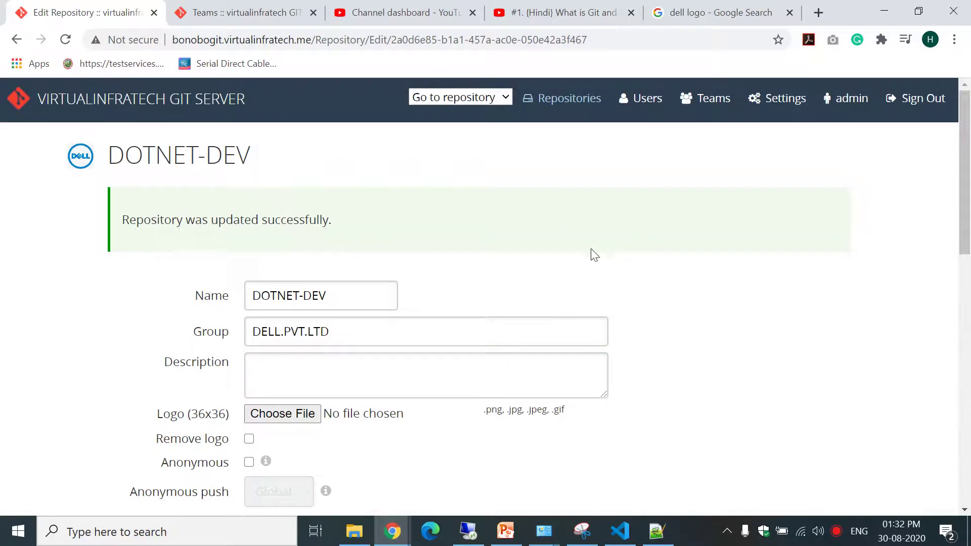
{"action": "left_click_drag", "start_coordinate": [966, 179], "coordinate": [969, 296]}
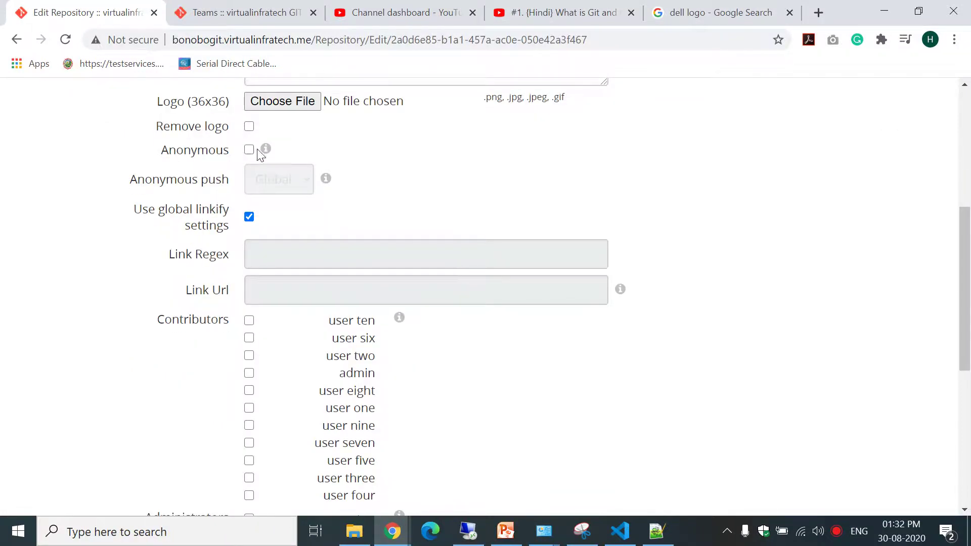
{"action": "mouse_move", "coordinate": [265, 150]}
Remove the user-specific bonobogit generic credential from Windows Credential Manager.
{"action": "mouse_move", "coordinate": [541, 530]}
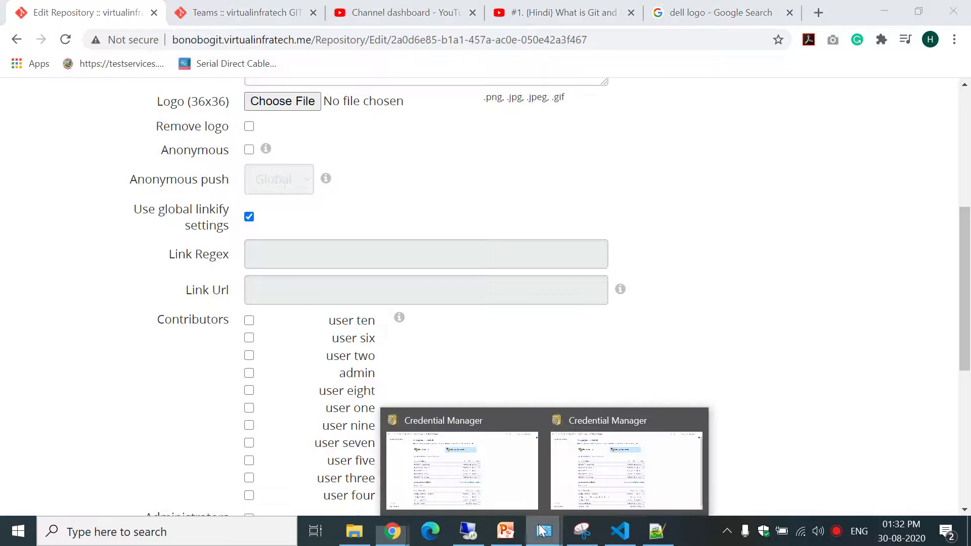
{"action": "left_click", "coordinate": [627, 472]}
{"action": "scroll", "coordinate": [969, 285], "scroll_direction": "down", "scroll_amount": 1}
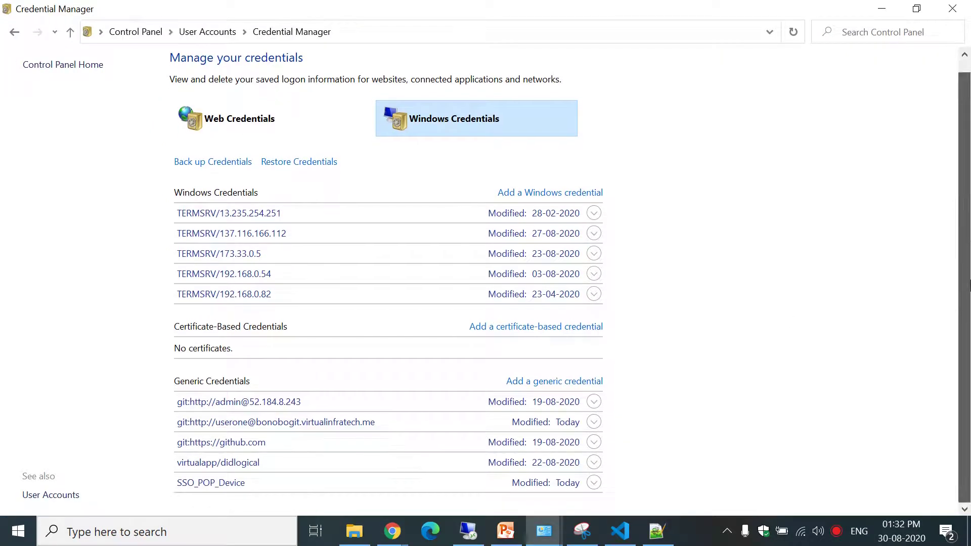
{"action": "left_click", "coordinate": [286, 428]}
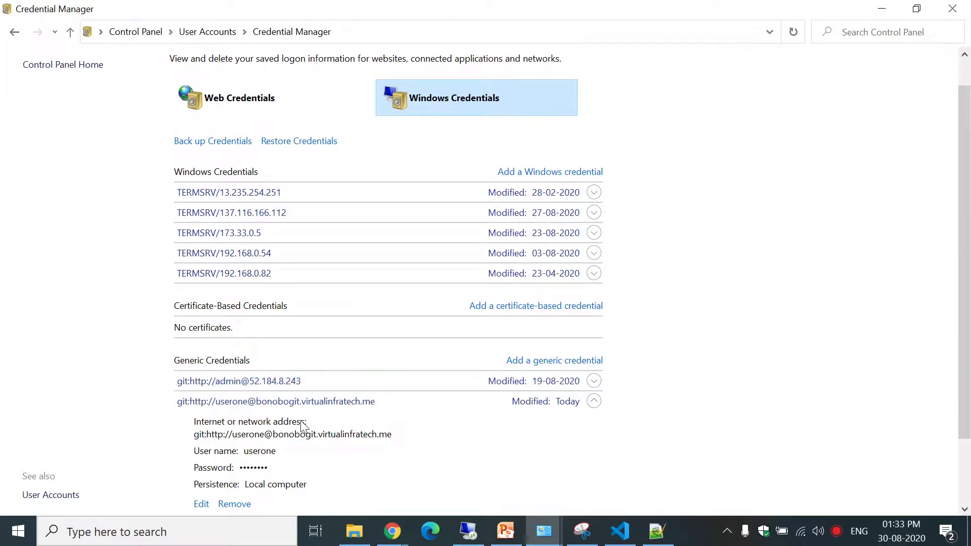
{"action": "left_click", "coordinate": [234, 503]}
{"action": "left_click", "coordinate": [578, 287]}
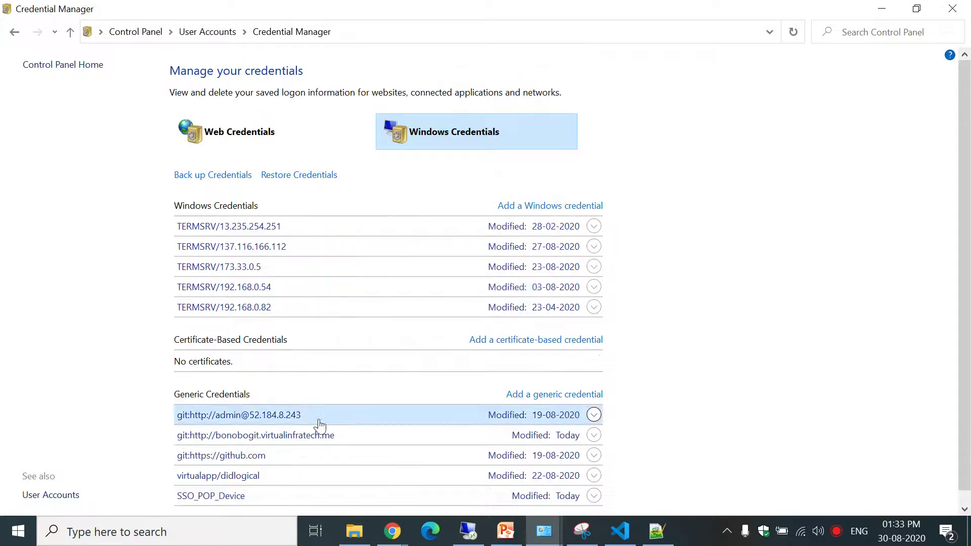
{"action": "left_click", "coordinate": [631, 535]}
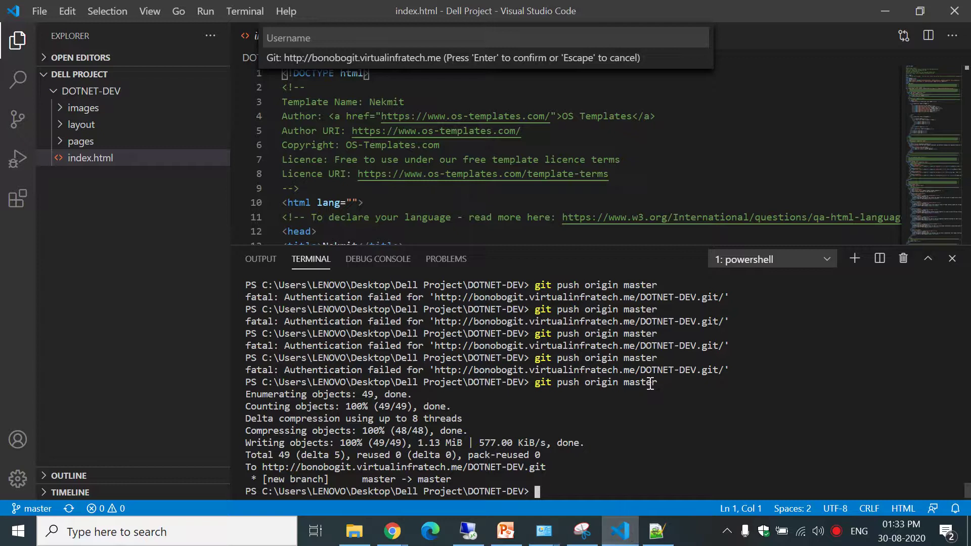
Rerun git push origin master in the VS Code terminal, which reports Everything up-to-date.
{"action": "key", "text": "Up"}
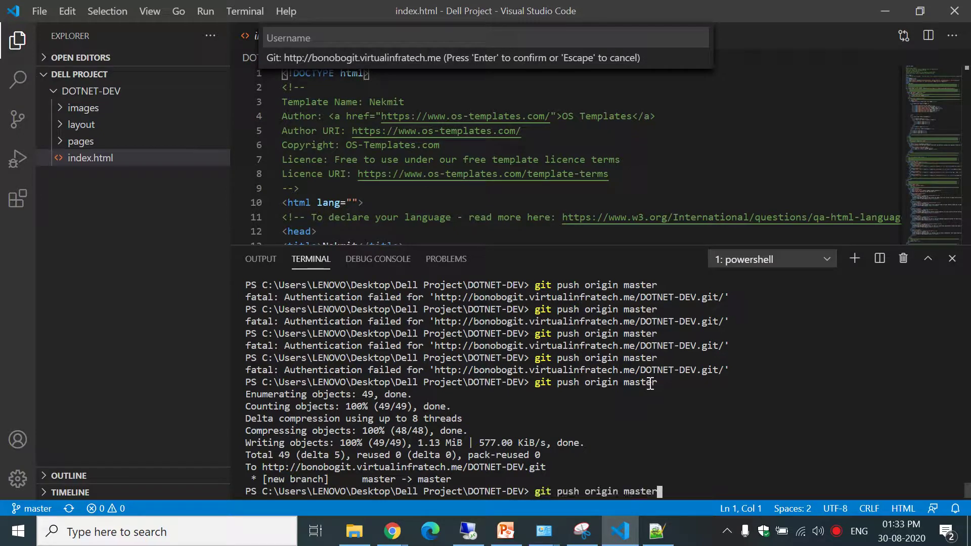
{"action": "key", "text": "Return"}
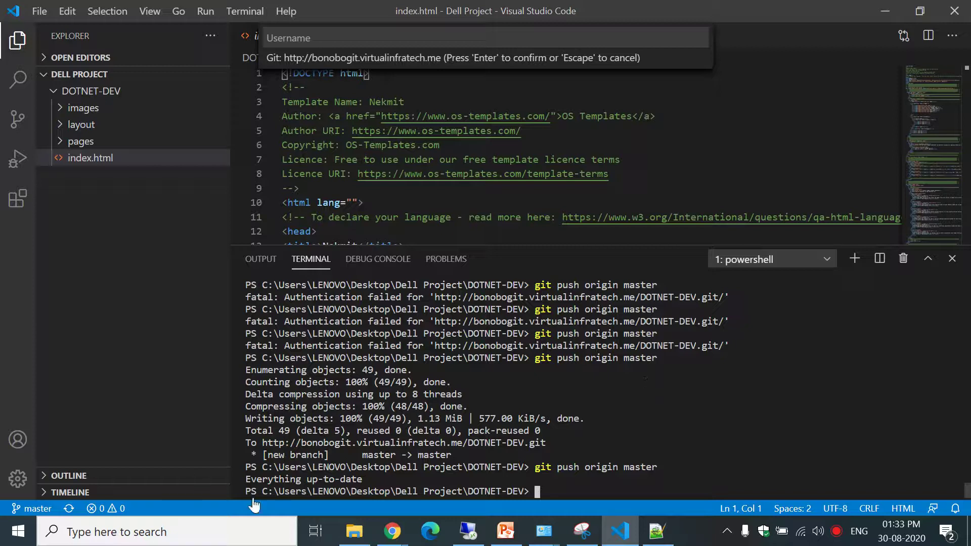
{"action": "left_click", "coordinate": [614, 536]}
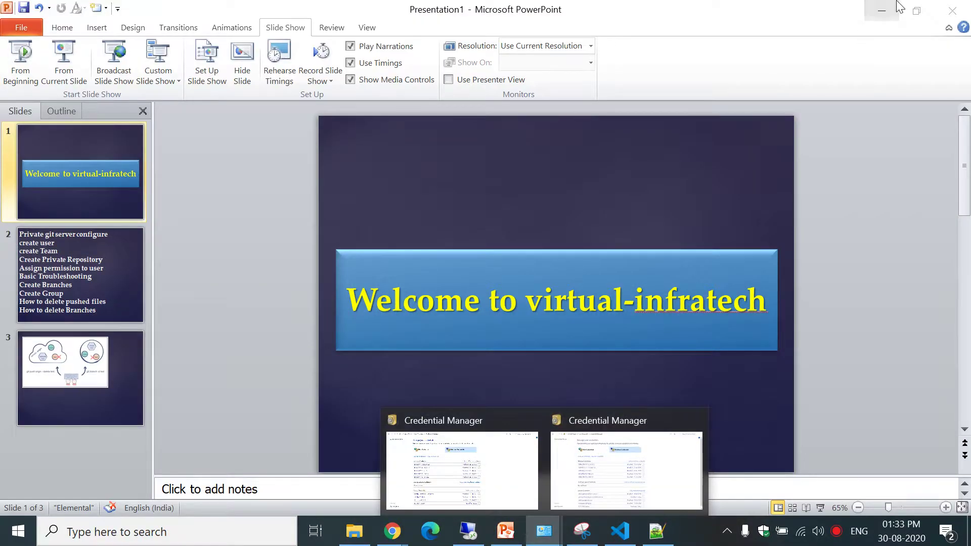
{"action": "left_click", "coordinate": [882, 10]}
{"action": "mouse_move", "coordinate": [544, 537]}
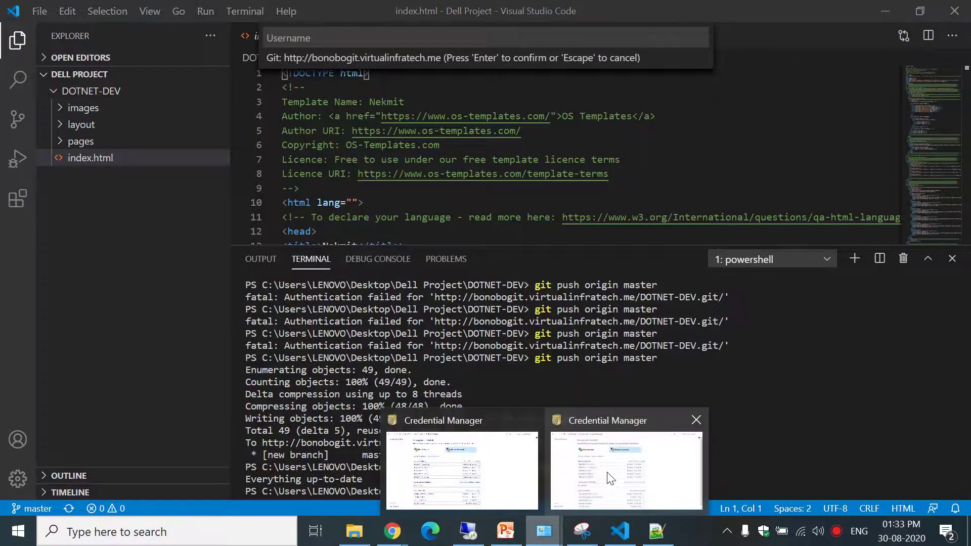
{"action": "left_click", "coordinate": [609, 478]}
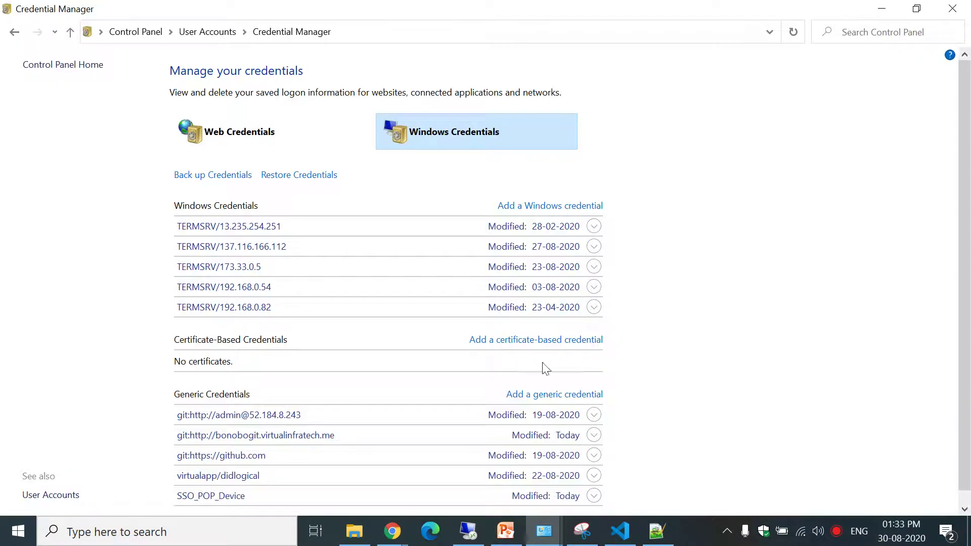
Refresh Credential Manager and delete the bonobogit.virtualinfratech.me Git credentials, leaving the github.com entry.
{"action": "left_click", "coordinate": [793, 31]}
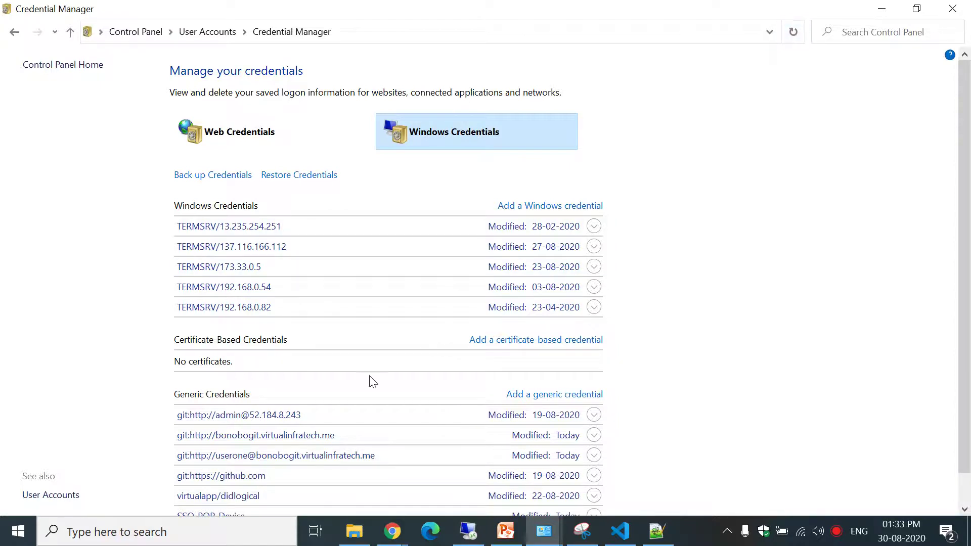
{"action": "left_click", "coordinate": [286, 462]}
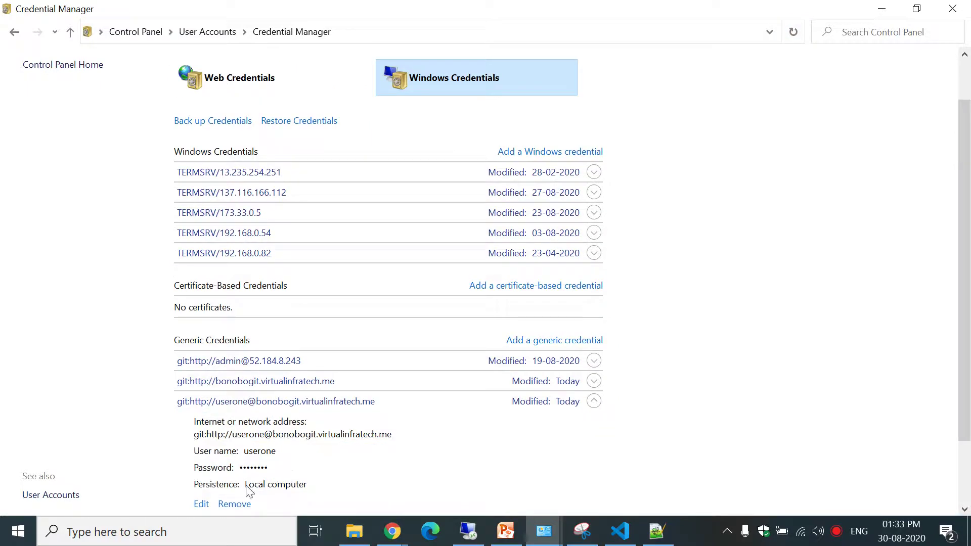
{"action": "left_click", "coordinate": [230, 504]}
{"action": "left_click", "coordinate": [582, 286]}
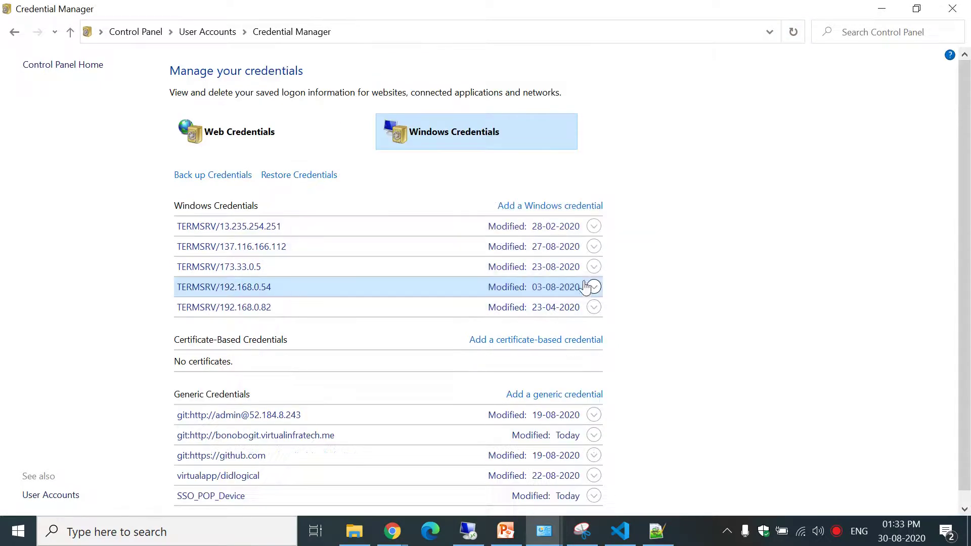
{"action": "left_click", "coordinate": [268, 436]}
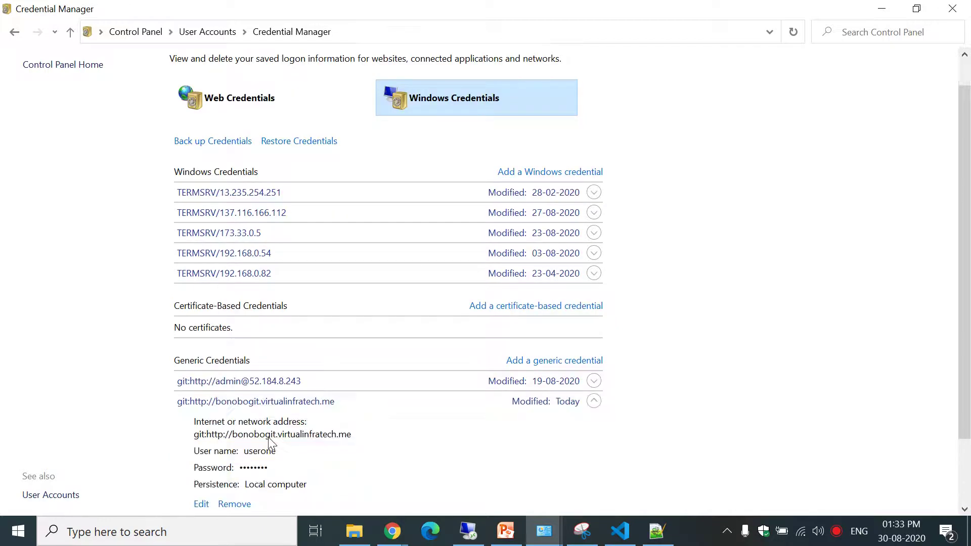
{"action": "left_click", "coordinate": [235, 503]}
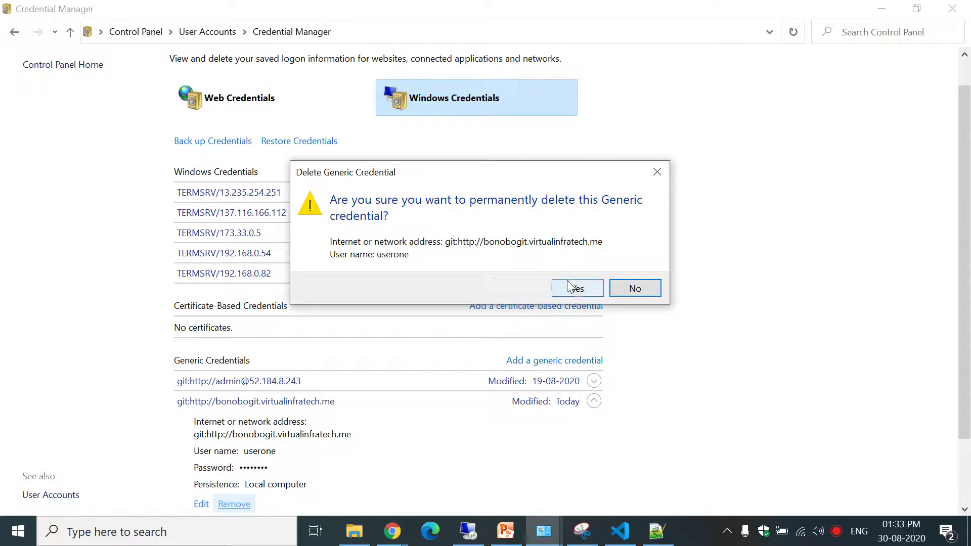
{"action": "left_click", "coordinate": [571, 287]}
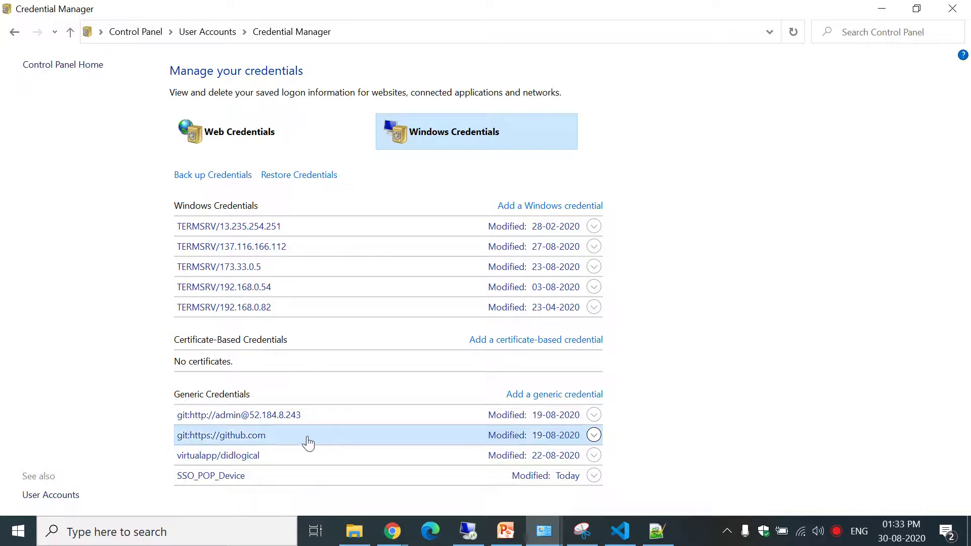
{"action": "left_click", "coordinate": [308, 440]}
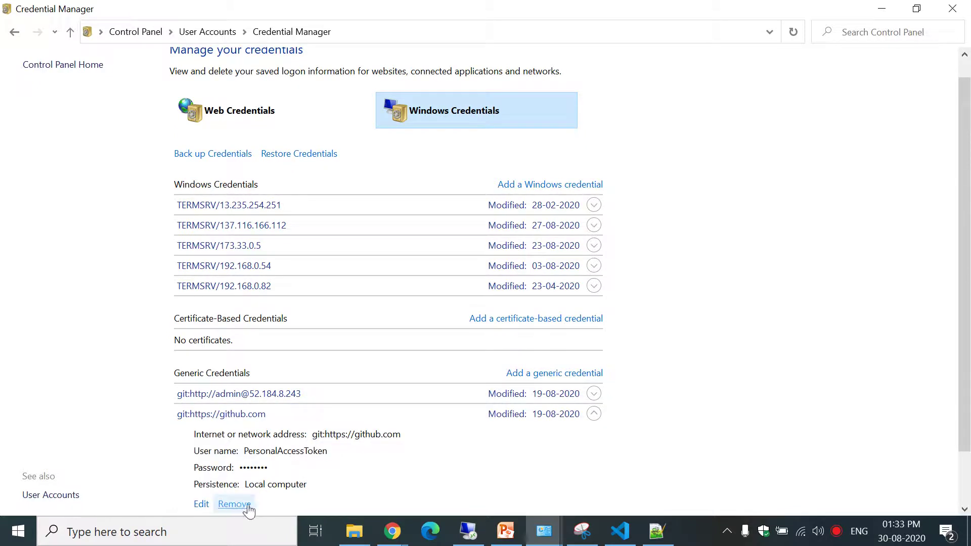
Rerun git push origin master, entering the server username and password when prompted.
{"action": "left_click", "coordinate": [882, 8]}
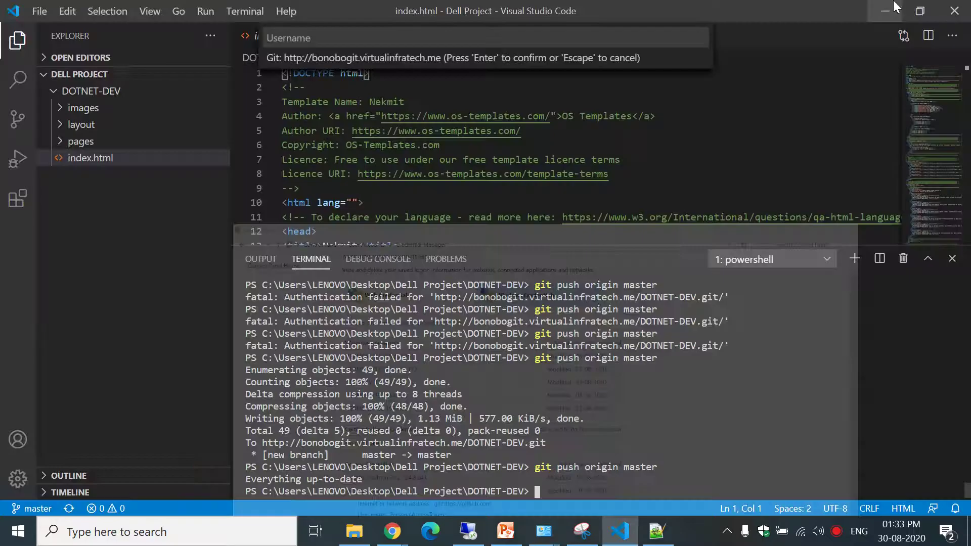
{"action": "key", "text": "Up"}
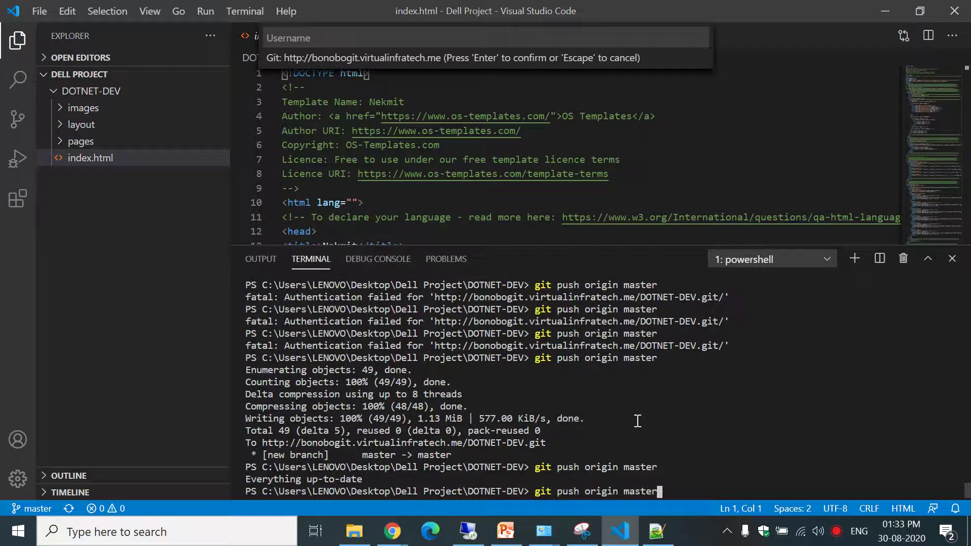
{"action": "key", "text": "Return"}
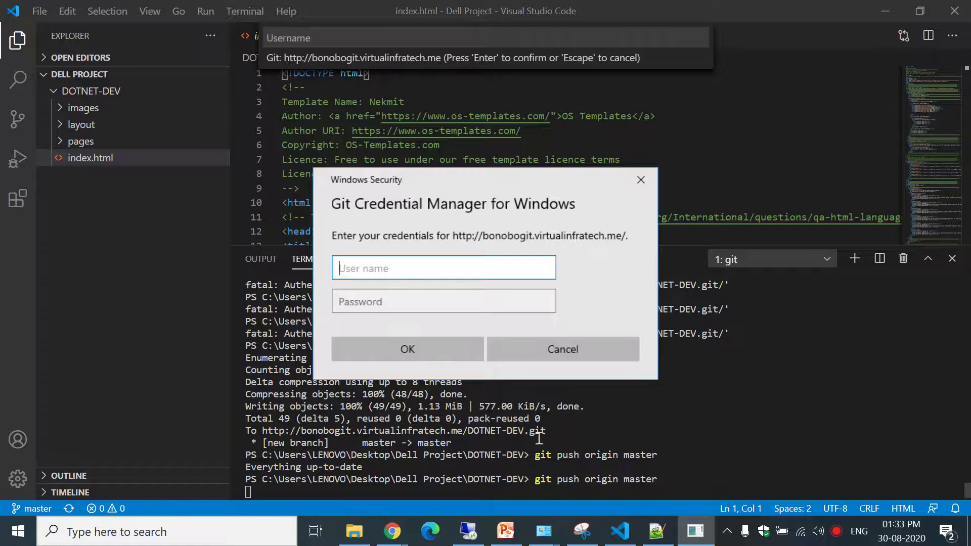
{"action": "type", "text": "userone"}
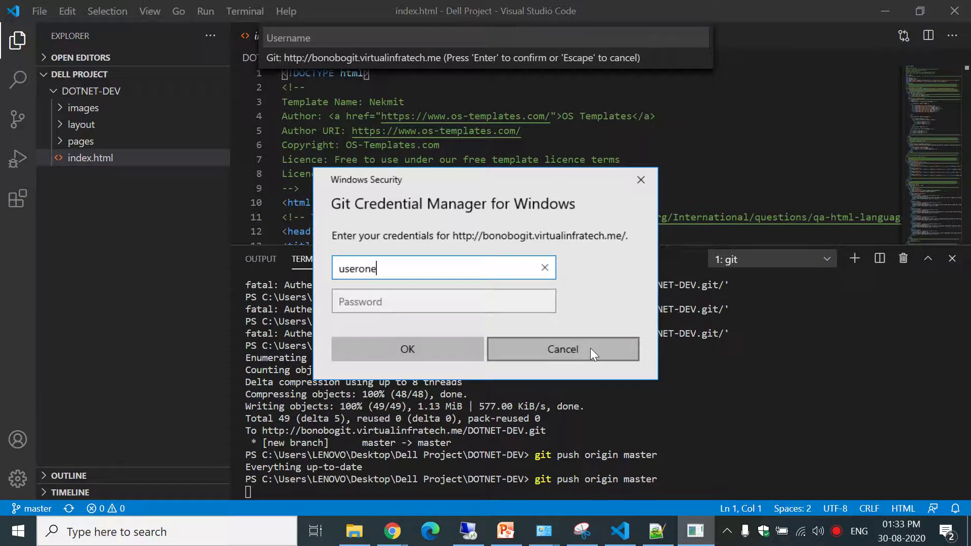
{"action": "key", "text": "Tab"}
{"action": "type", "text": "••"}
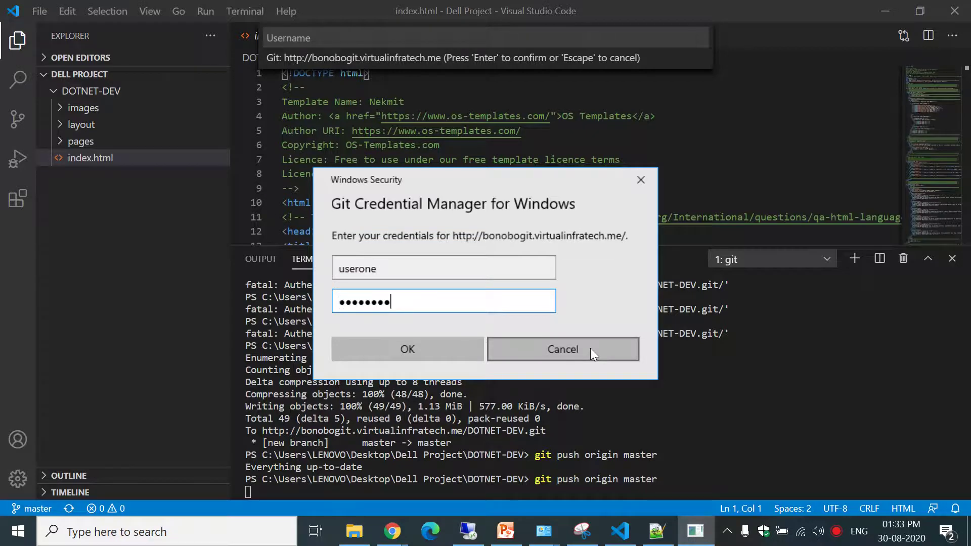
{"action": "key", "text": "Return"}
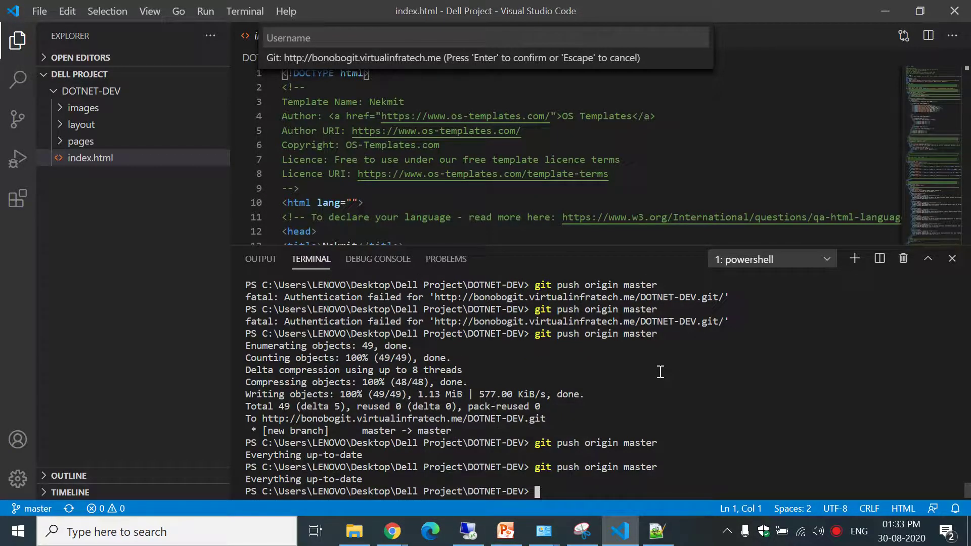
Type 'git stuas' at the terminal prompt and briefly check the browser sign-in window.
{"action": "type", "text": "git stuas"}
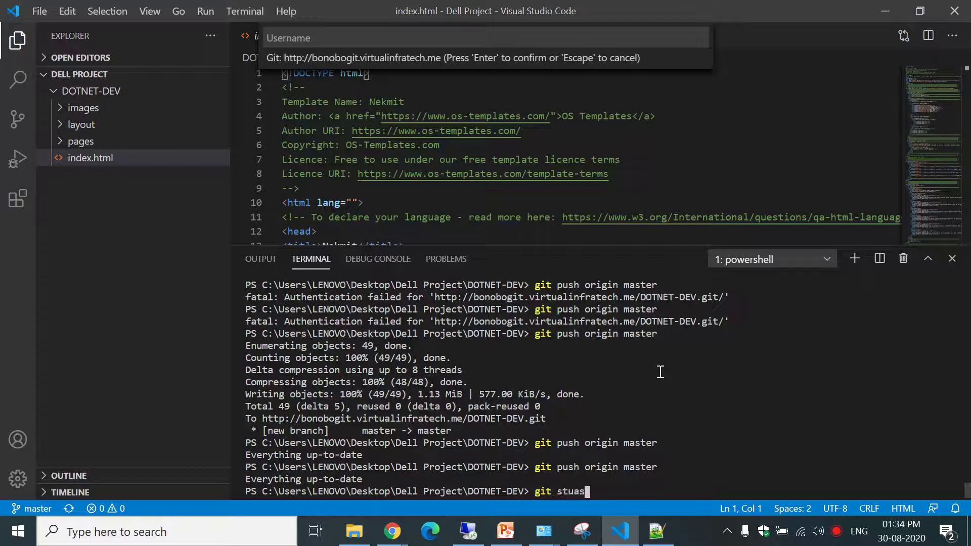
{"action": "mouse_move", "coordinate": [394, 530]}
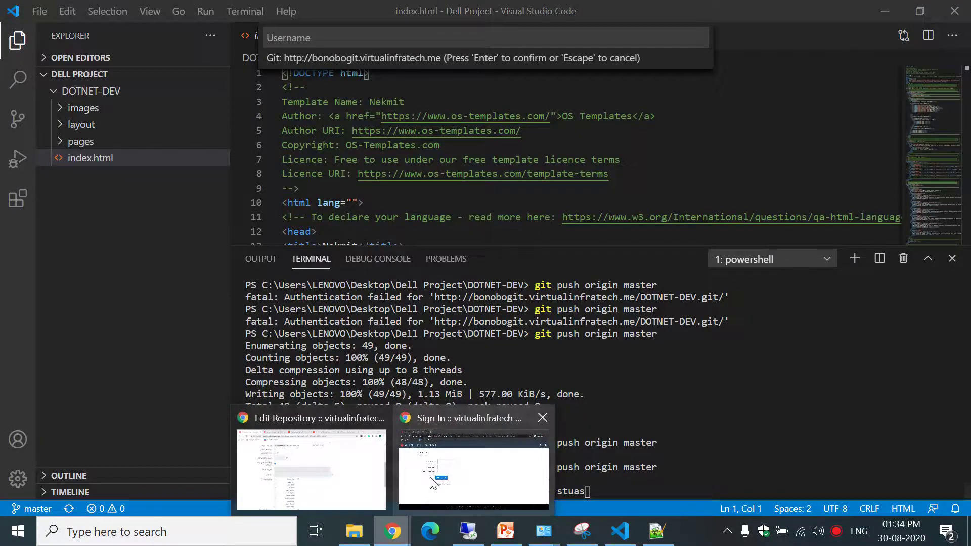
{"action": "left_click", "coordinate": [437, 466]}
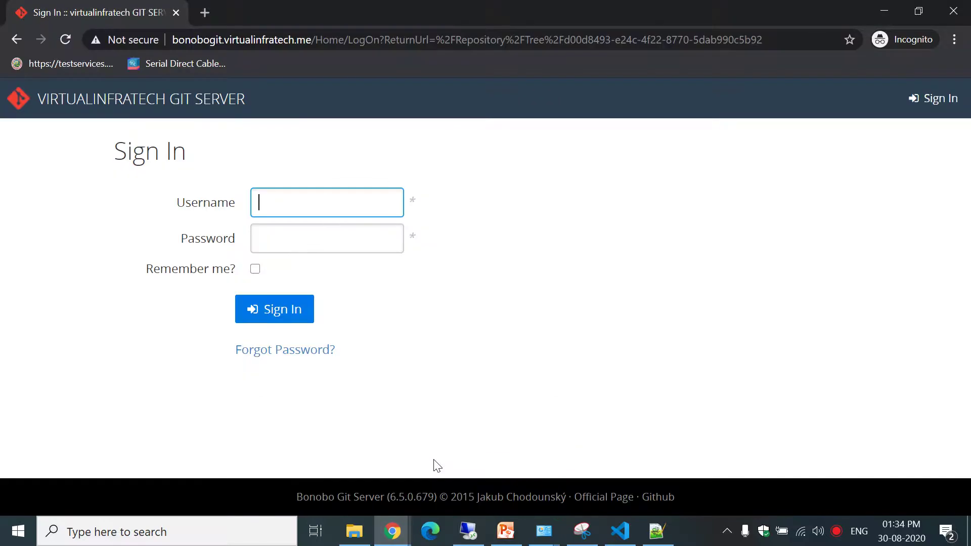
{"action": "left_click", "coordinate": [880, 13]}
Save DOTNET-DEV's repository settings with the DOTNET DEV team granted access.
{"action": "mouse_move", "coordinate": [392, 531]}
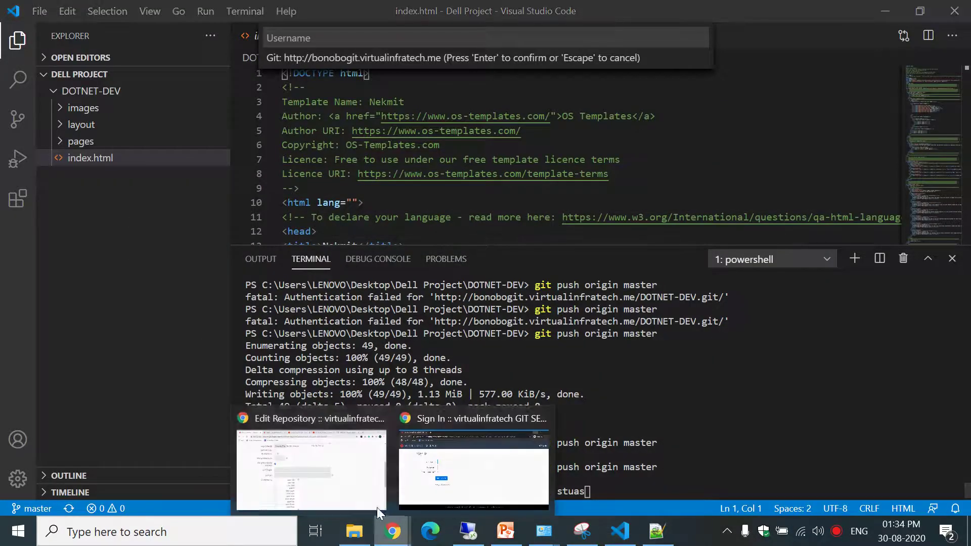
{"action": "left_click", "coordinate": [347, 480]}
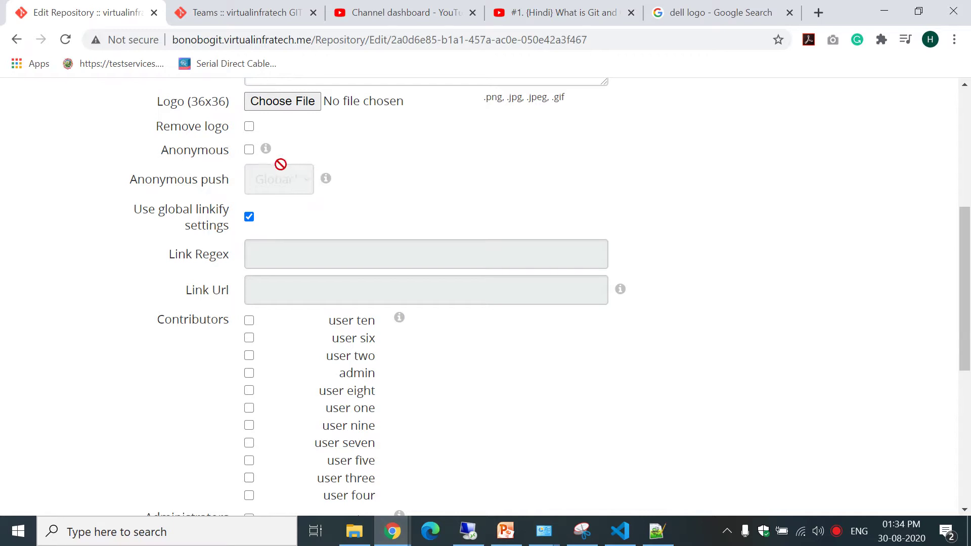
{"action": "mouse_move", "coordinate": [266, 150]}
{"action": "left_click_drag", "start_coordinate": [966, 264], "coordinate": [969, 400]}
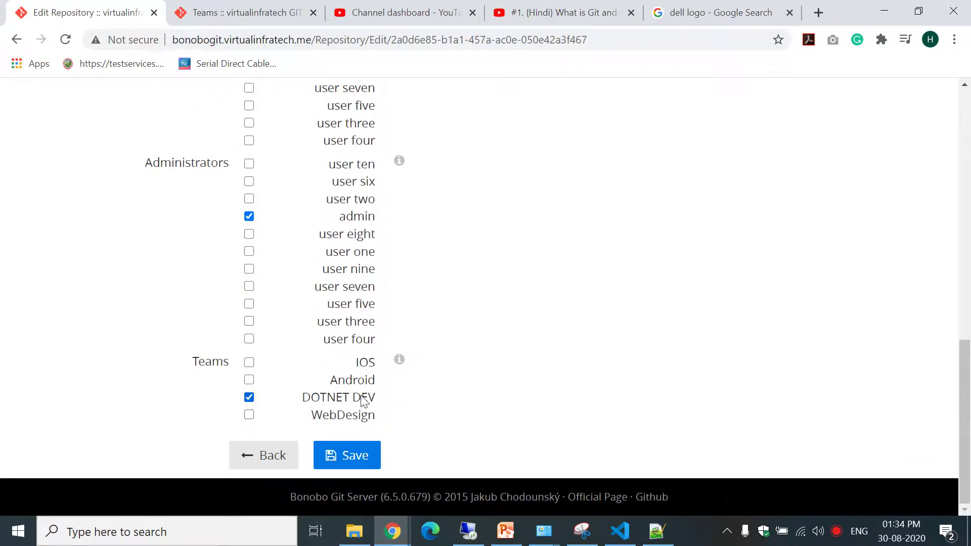
{"action": "left_click_drag", "start_coordinate": [970, 360], "coordinate": [969, 103]}
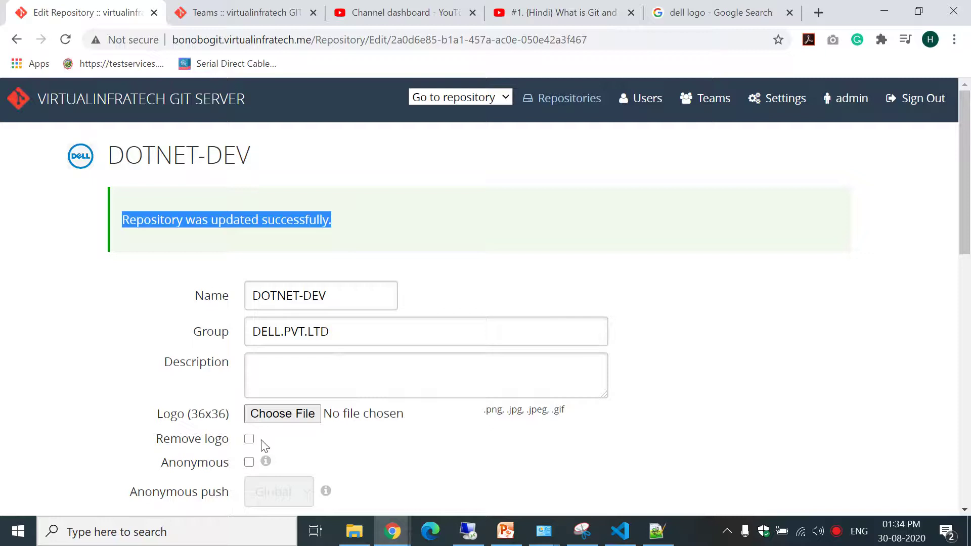
{"action": "scroll", "coordinate": [897, 206], "scroll_direction": "down", "scroll_amount": 15}
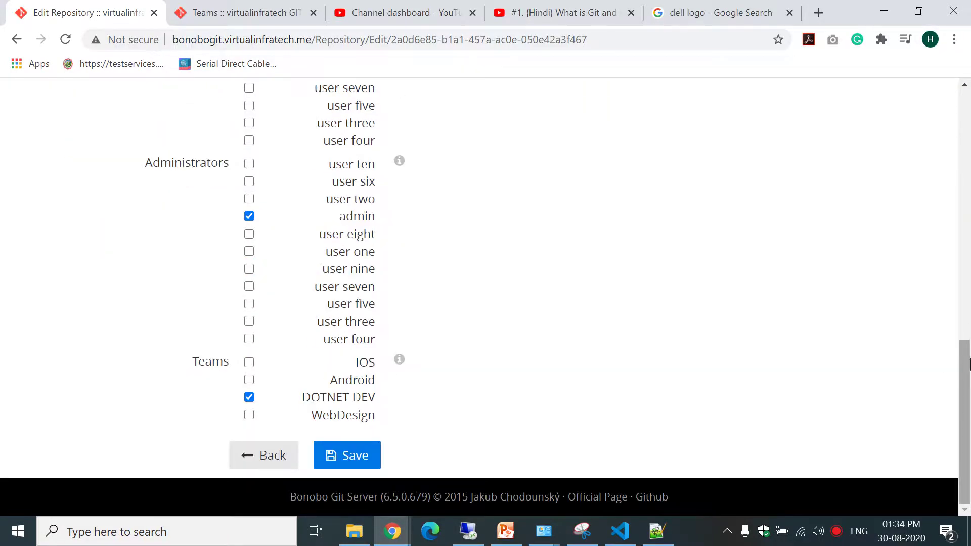
{"action": "left_click", "coordinate": [347, 455]}
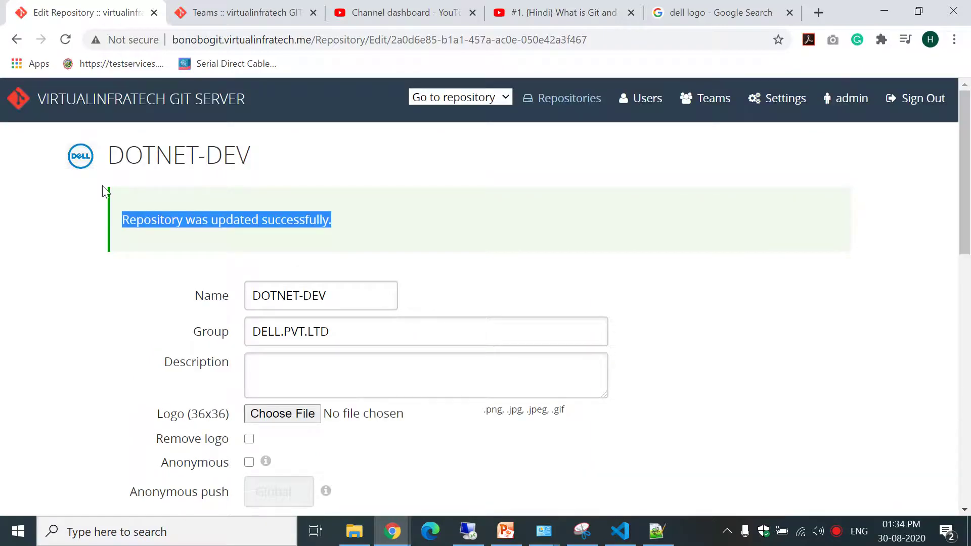
Go back through the Repositories list to reopen DOTNET-DEV's Edit Repository page.
{"action": "left_click", "coordinate": [14, 39]}
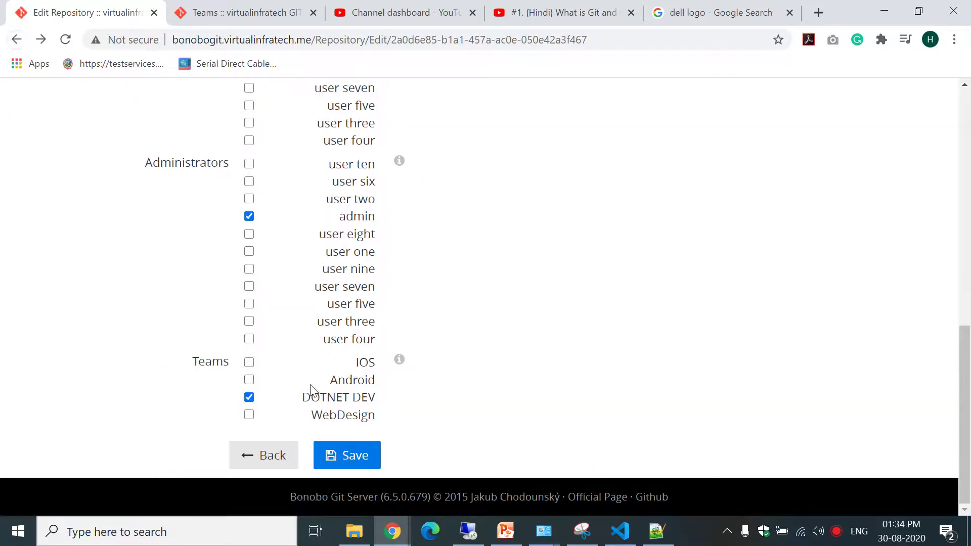
{"action": "left_click_drag", "start_coordinate": [967, 341], "coordinate": [967, 111]}
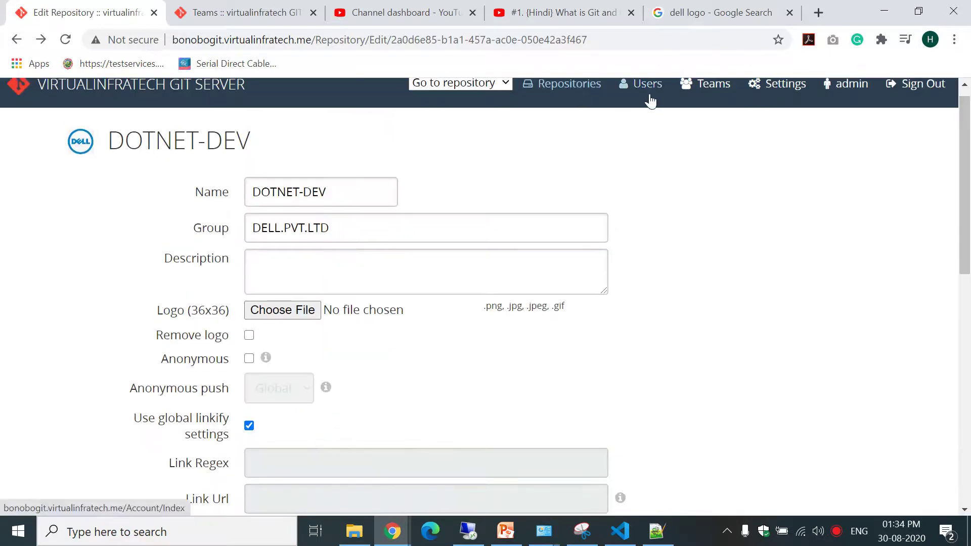
{"action": "left_click", "coordinate": [582, 91]}
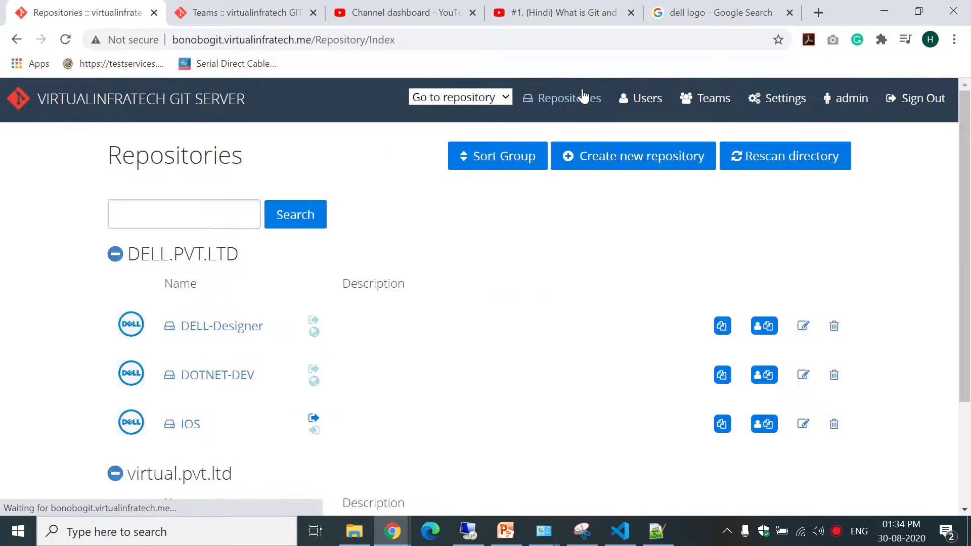
{"action": "left_click_drag", "start_coordinate": [969, 265], "coordinate": [964, 390]}
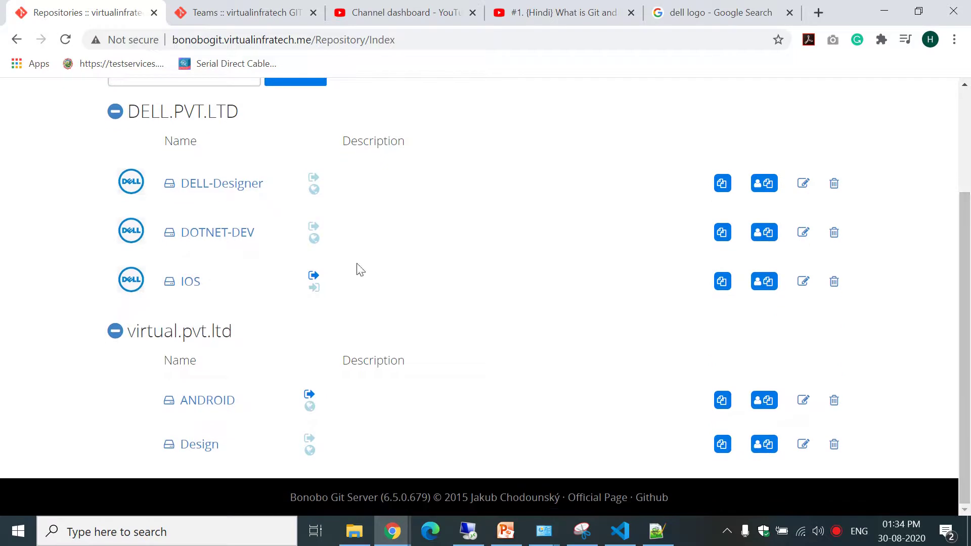
{"action": "left_click", "coordinate": [230, 238]}
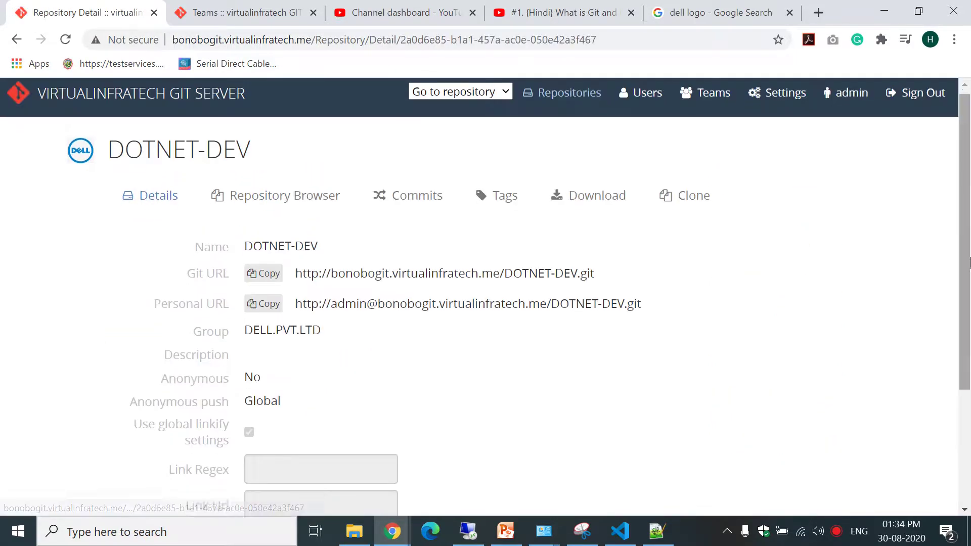
{"action": "scroll", "coordinate": [369, 416], "scroll_direction": "down", "scroll_amount": 3}
{"action": "left_click", "coordinate": [354, 455]}
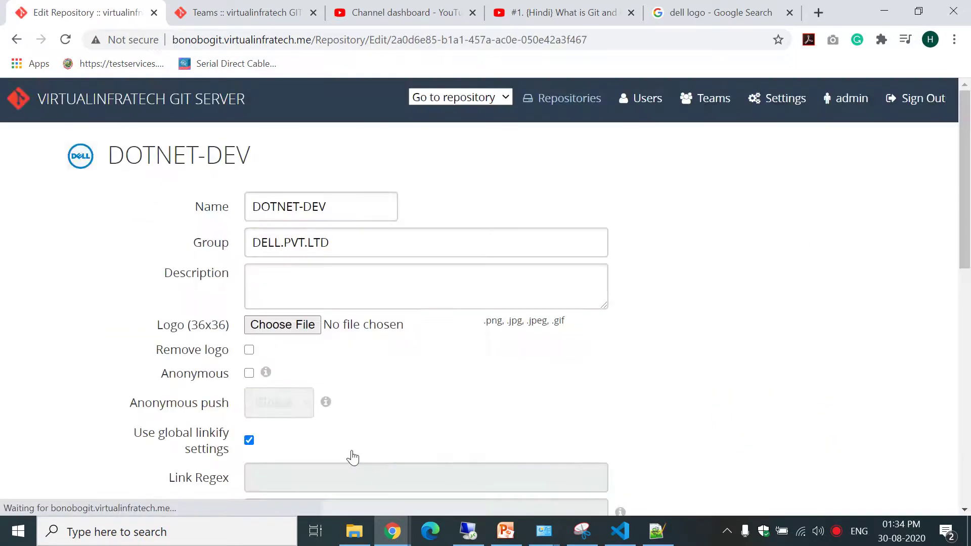
Enable Anonymous access with anonymous push set to Yes, and save DOTNET-DEV's settings.
{"action": "left_click", "coordinate": [249, 374]}
{"action": "left_click", "coordinate": [295, 403]}
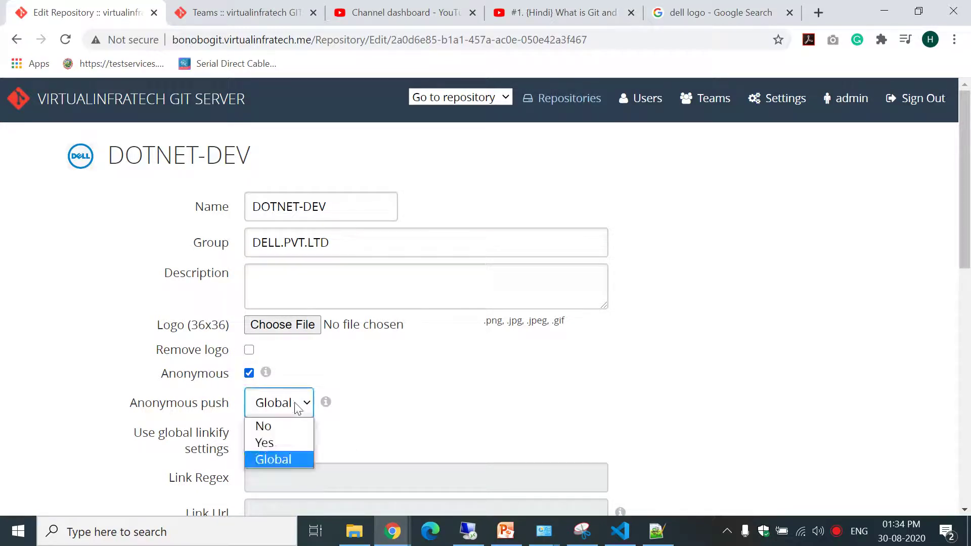
{"action": "left_click", "coordinate": [276, 427]}
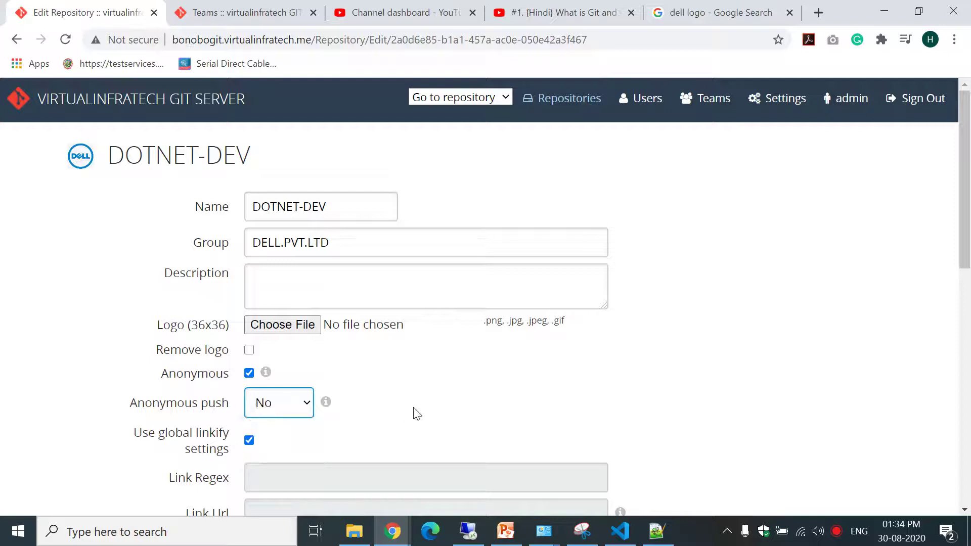
{"action": "left_click", "coordinate": [309, 404]}
{"action": "left_click", "coordinate": [281, 459]}
{"action": "left_click", "coordinate": [299, 410]}
{"action": "left_click", "coordinate": [275, 443]}
{"action": "left_click_drag", "start_coordinate": [964, 240], "coordinate": [967, 475]}
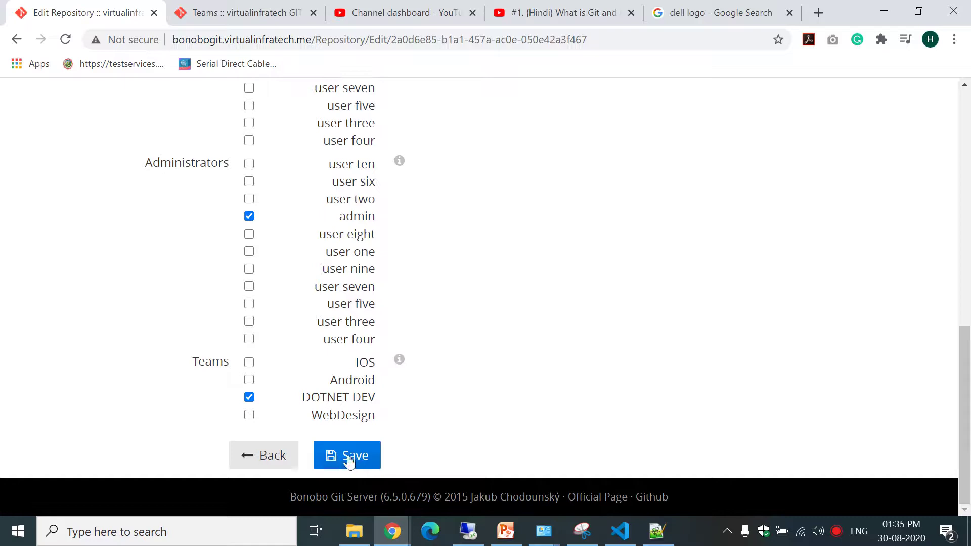
{"action": "left_click_drag", "start_coordinate": [965, 399], "coordinate": [964, 223]}
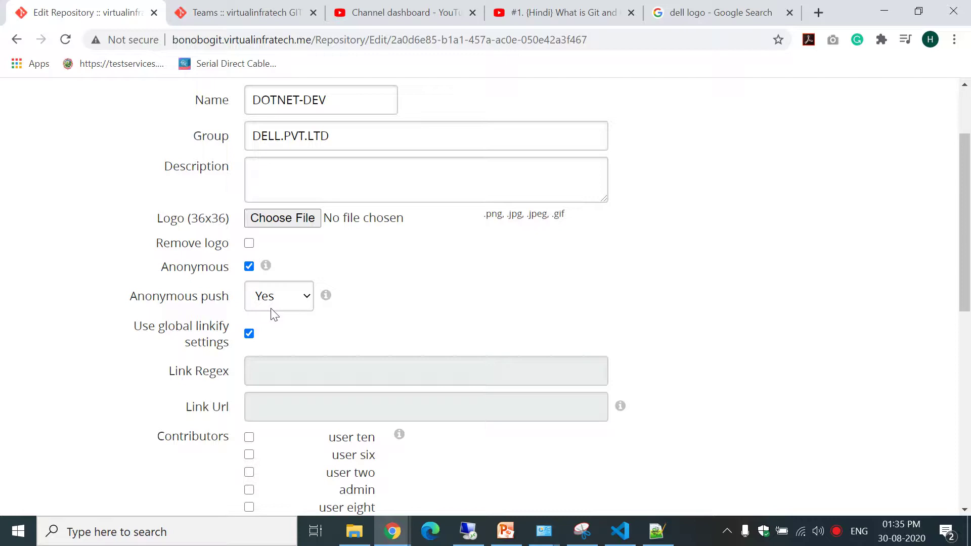
{"action": "left_click_drag", "start_coordinate": [965, 268], "coordinate": [938, 496]}
{"action": "left_click", "coordinate": [347, 463]}
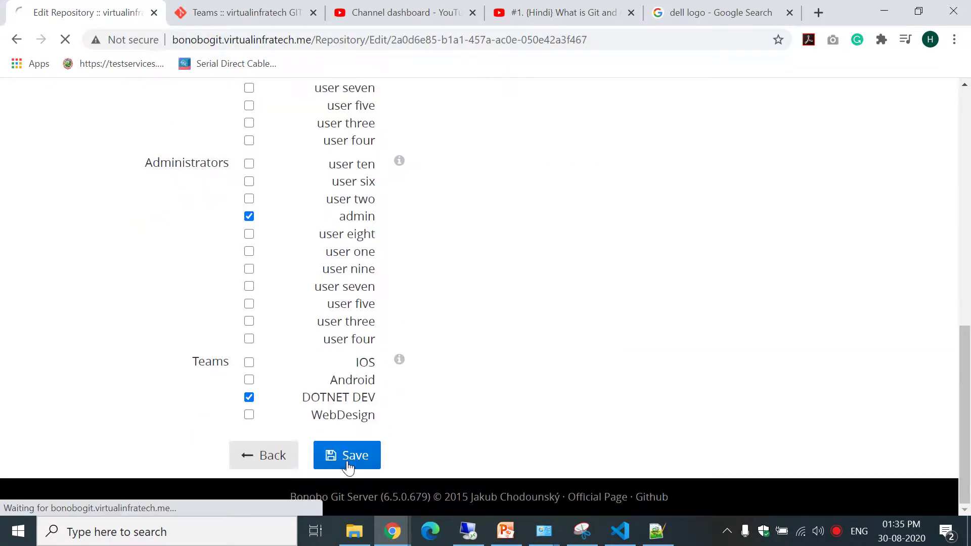
Rerun git push origin master in the VS Code terminal.
{"action": "left_click", "coordinate": [620, 531]}
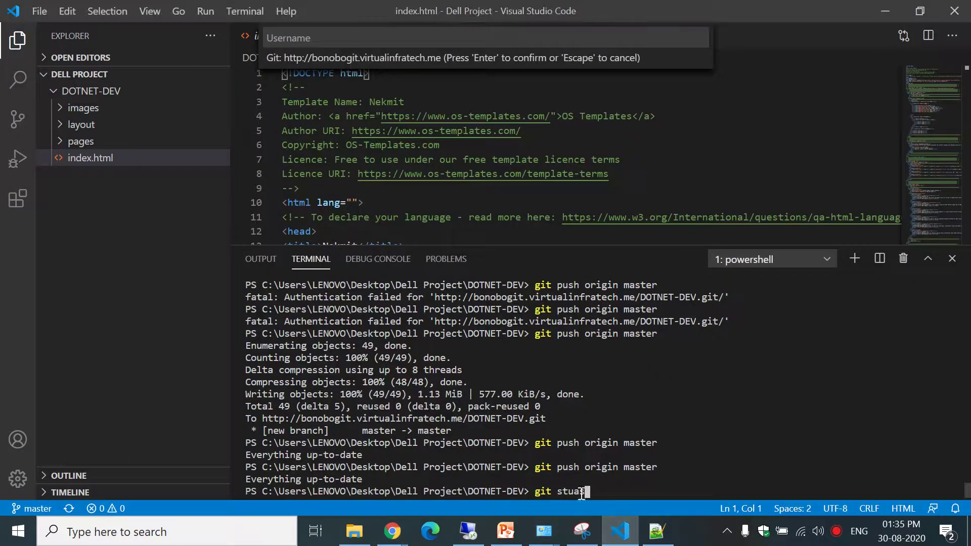
{"action": "key", "text": "Up"}
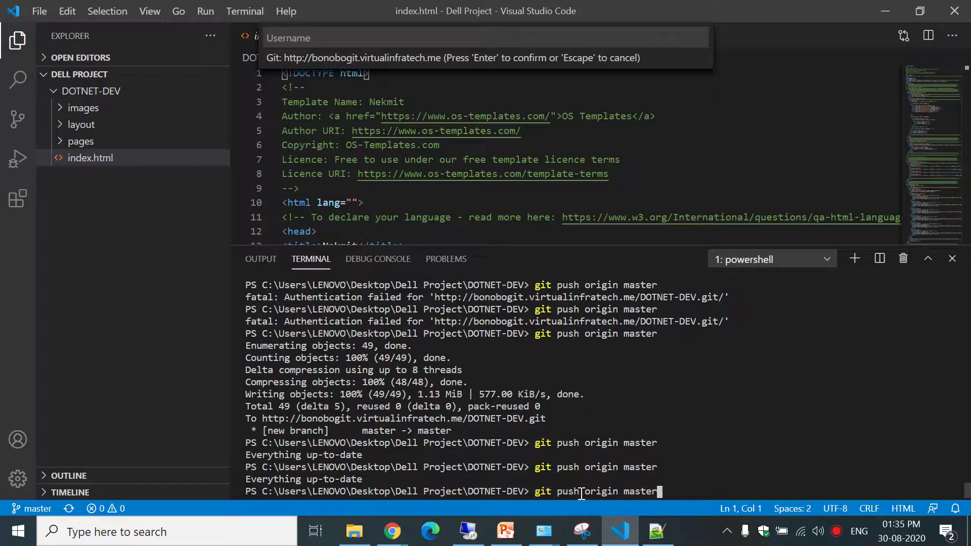
{"action": "key", "text": "Return"}
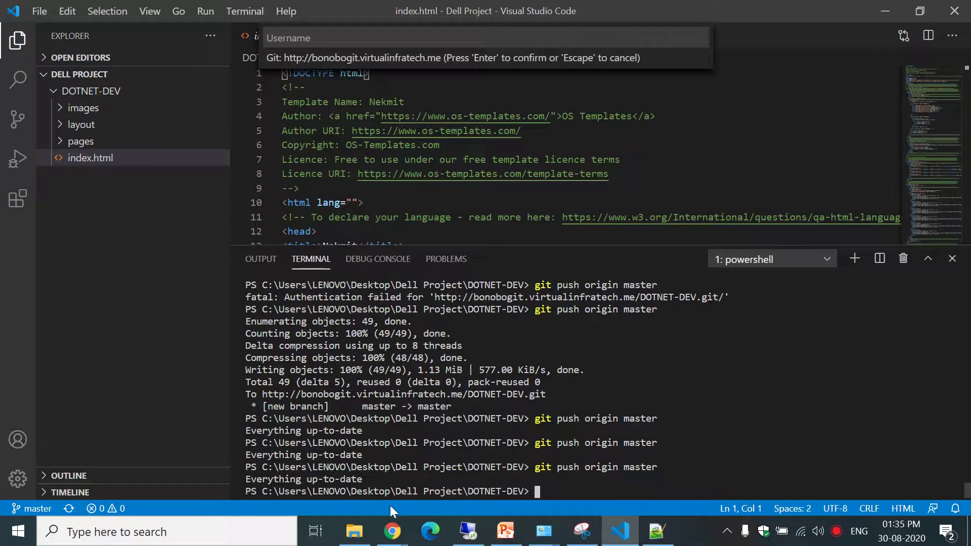
{"action": "mouse_move", "coordinate": [544, 531]}
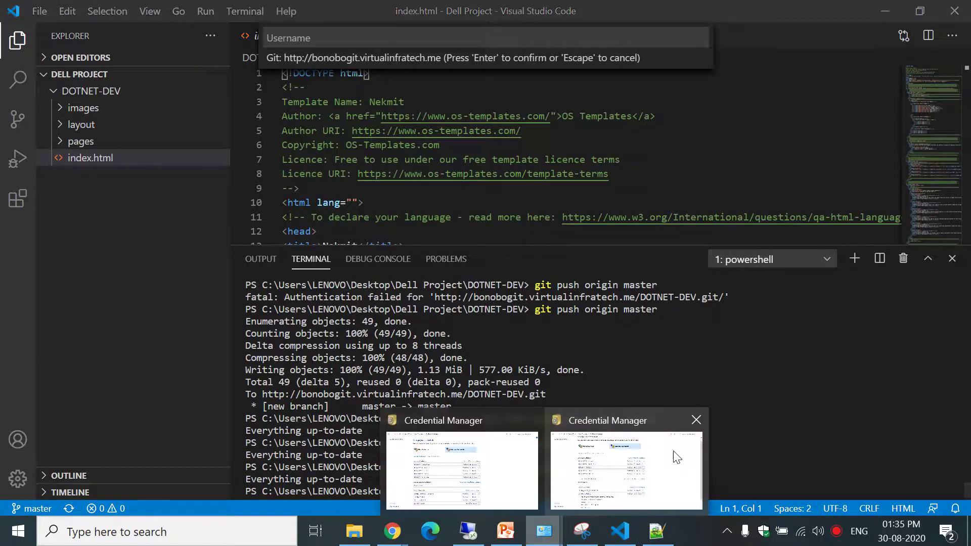
{"action": "left_click", "coordinate": [678, 455]}
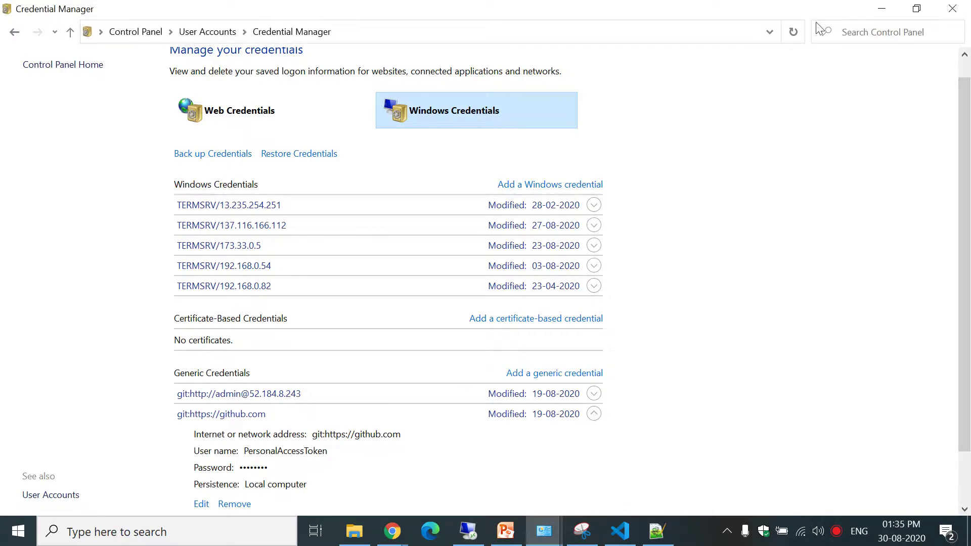
{"action": "left_click", "coordinate": [799, 33]}
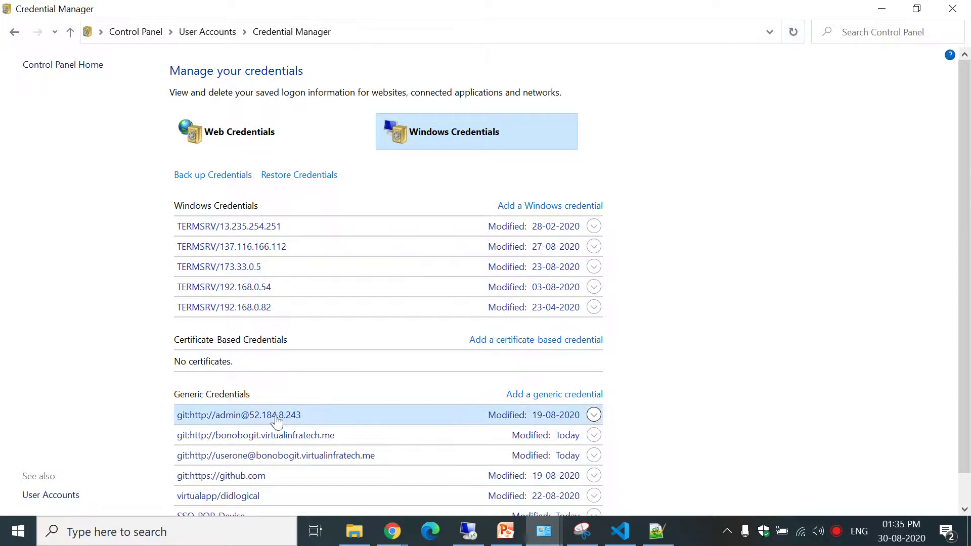
{"action": "left_click", "coordinate": [272, 435]}
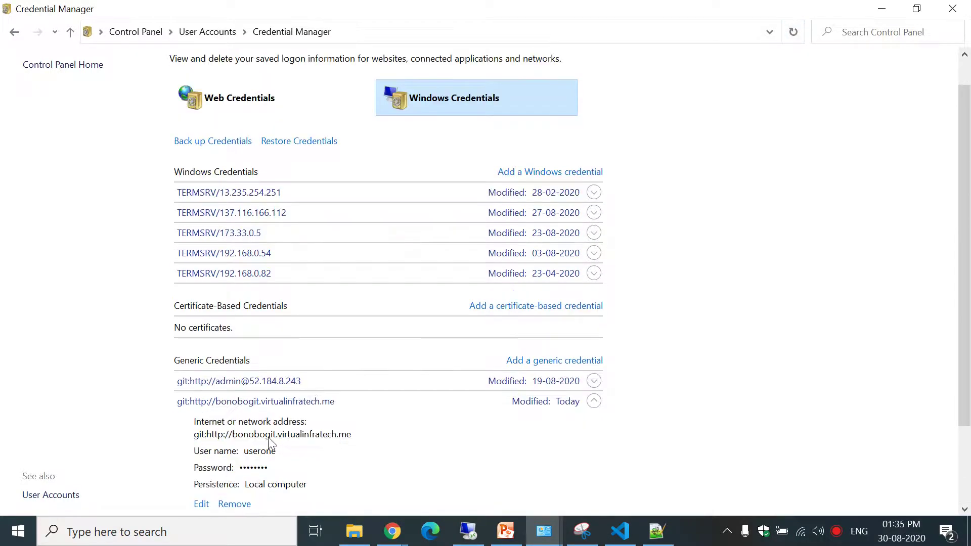
{"action": "left_click", "coordinate": [238, 504]}
{"action": "left_click", "coordinate": [572, 290]}
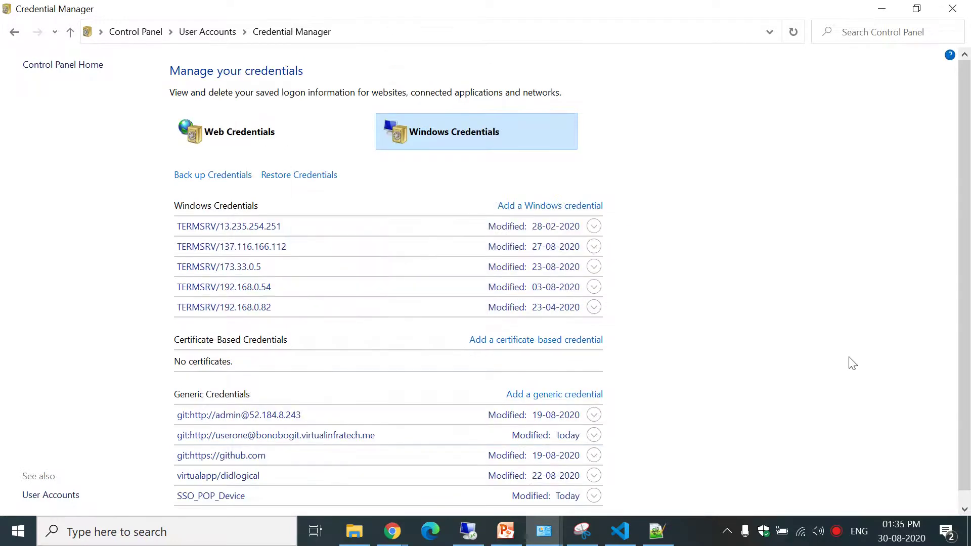
{"action": "left_click", "coordinate": [881, 9]}
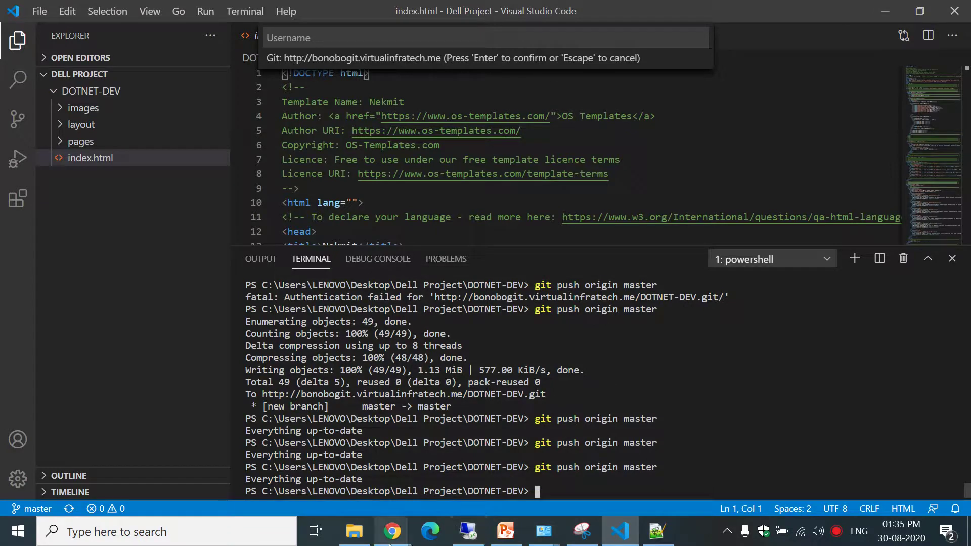
{"action": "mouse_move", "coordinate": [390, 536]}
{"action": "left_click", "coordinate": [321, 454]}
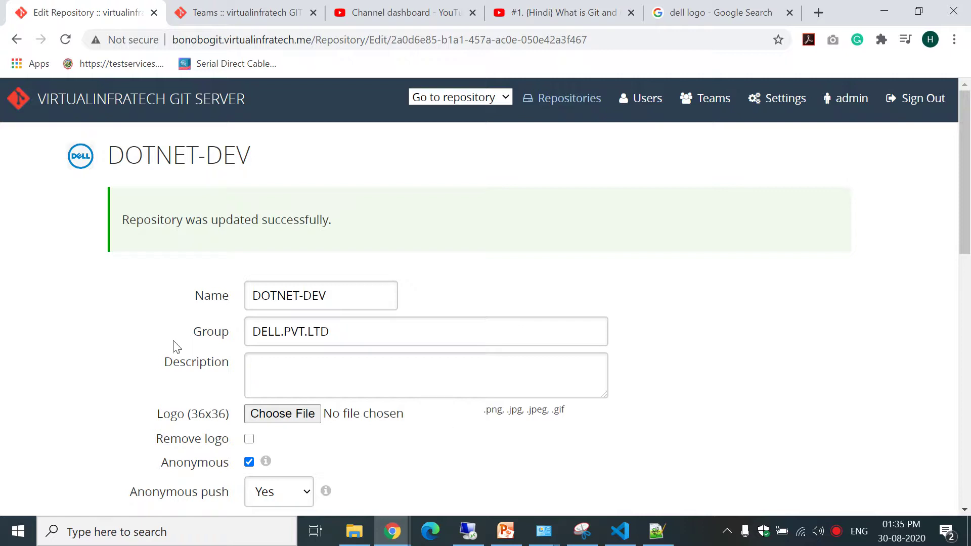
{"action": "left_click", "coordinate": [620, 531]}
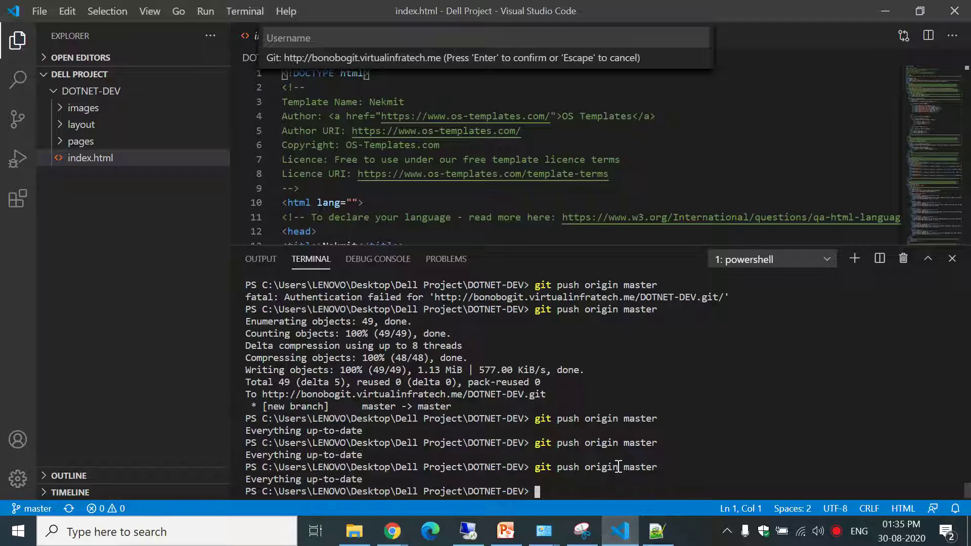
{"action": "key", "text": "Up"}
{"action": "key", "text": "Up"}
{"action": "key", "text": "Up"}
{"action": "key", "text": "Down"}
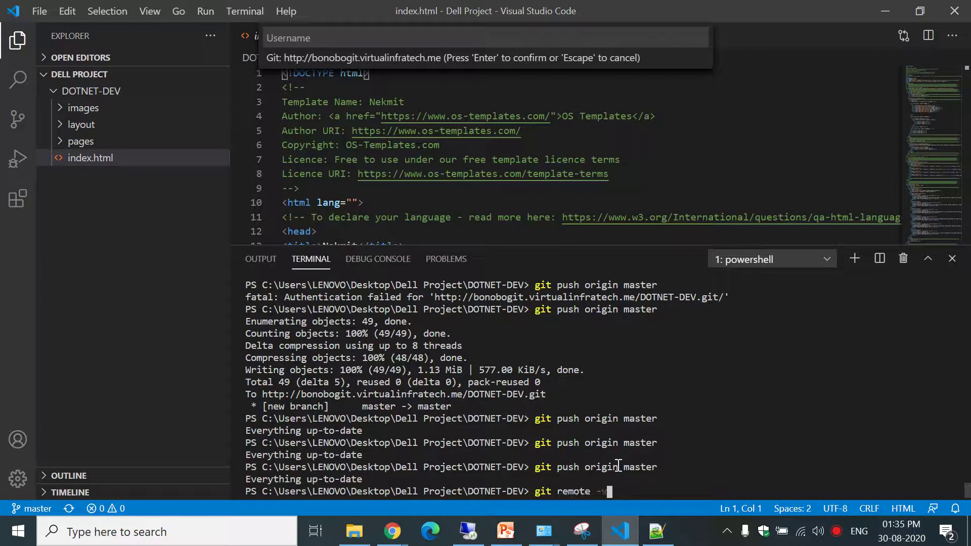
{"action": "key", "text": "Return"}
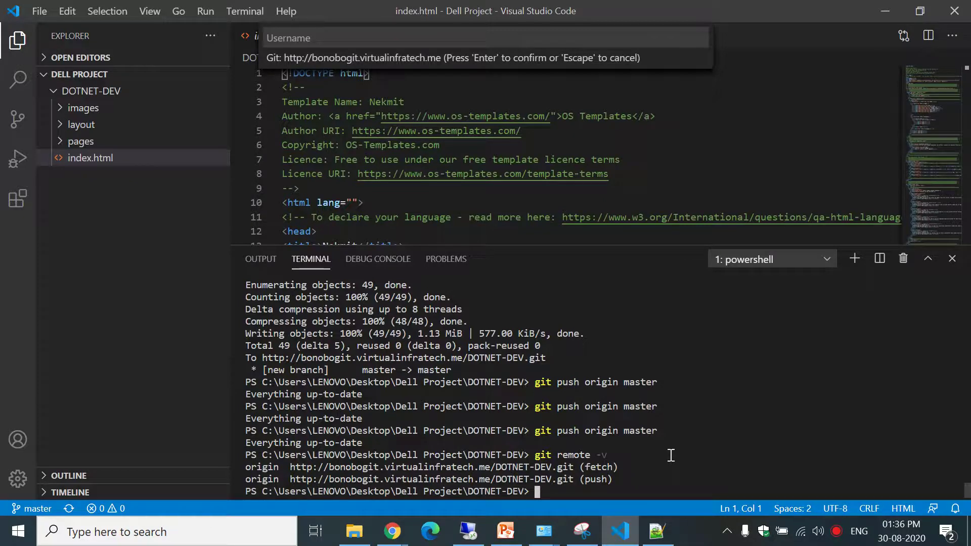
{"action": "mouse_move", "coordinate": [387, 542]}
{"action": "key", "text": "Up"}
{"action": "key", "text": "Up"}
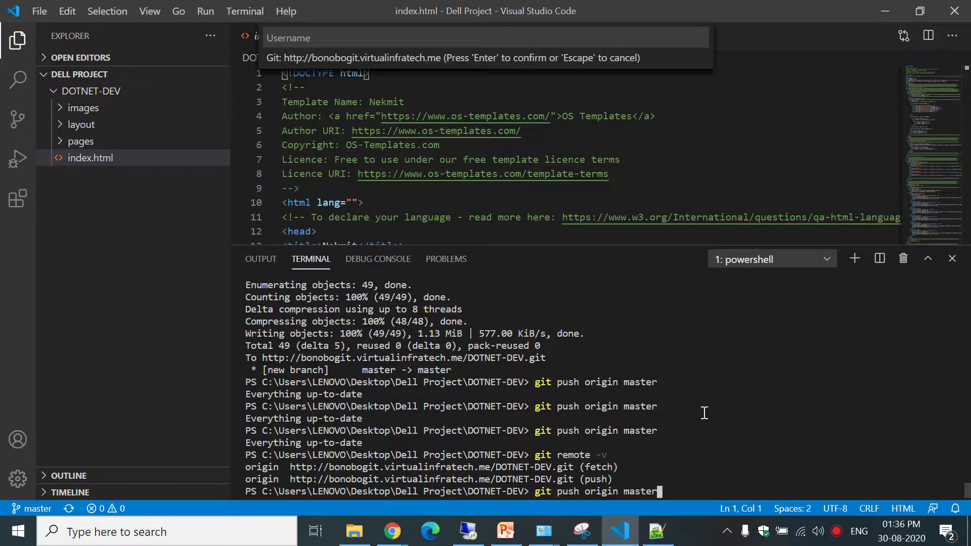
{"action": "key", "text": "Down"}
{"action": "key", "text": "Down"}
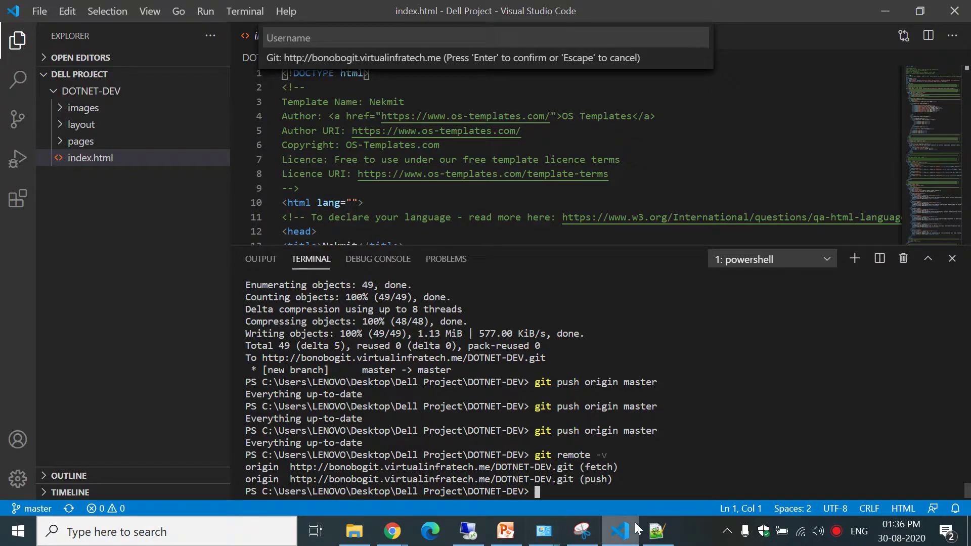
{"action": "left_click", "coordinate": [656, 530]}
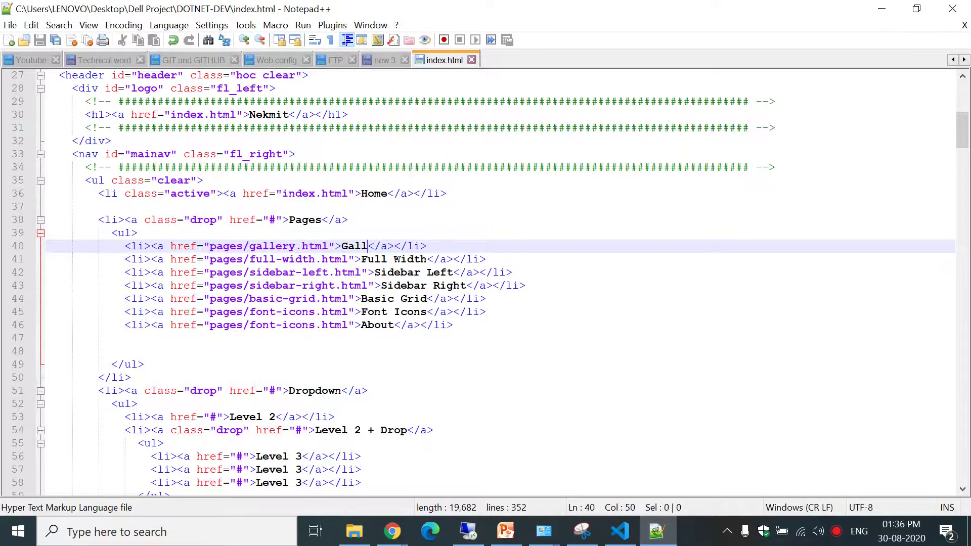
Change the Gallery link text on line 40 to 'Gallaryyyy', save index.html, and run git status.
{"action": "type", "text": "a"}
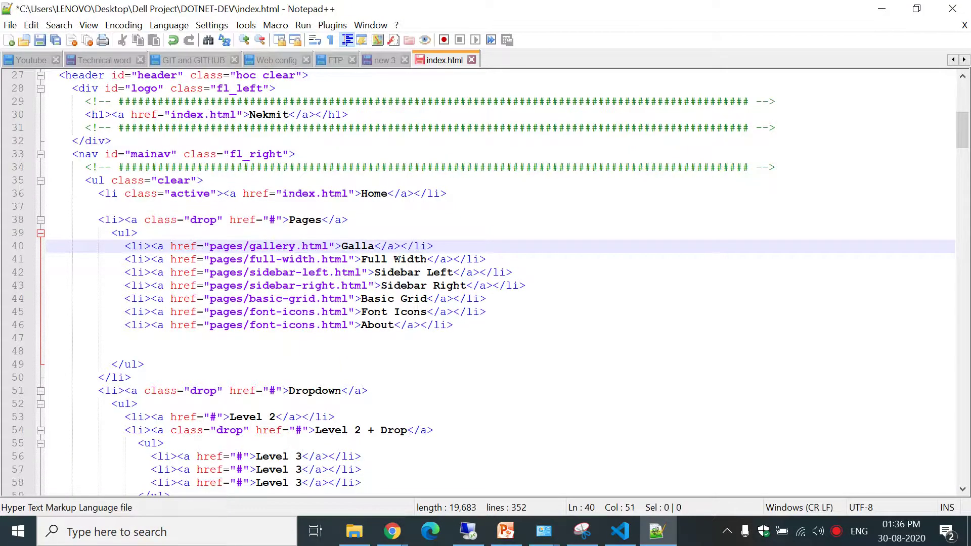
{"action": "type", "text": "ryyyy"}
{"action": "key", "text": "ctrl+s"}
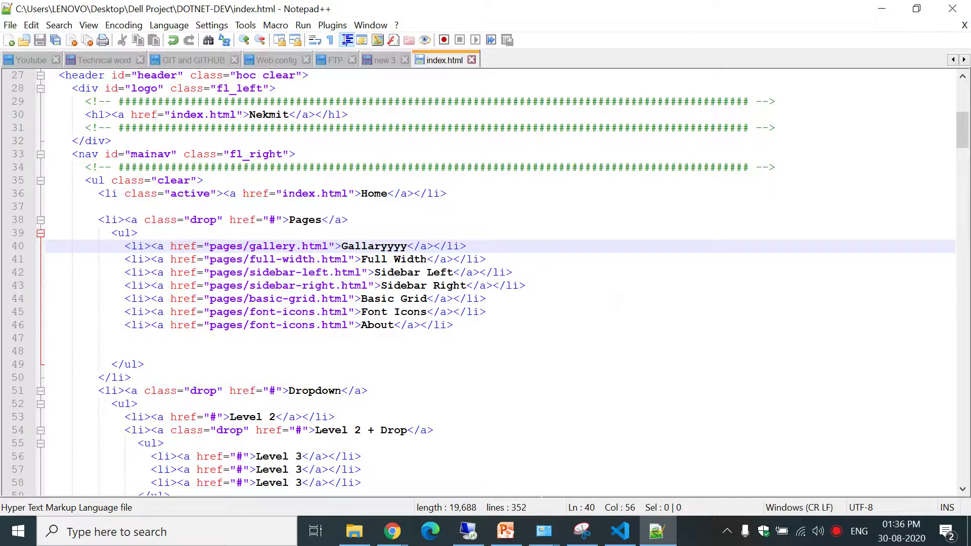
{"action": "left_click", "coordinate": [620, 531]}
{"action": "type", "text": "git status"}
{"action": "key", "text": "Return"}
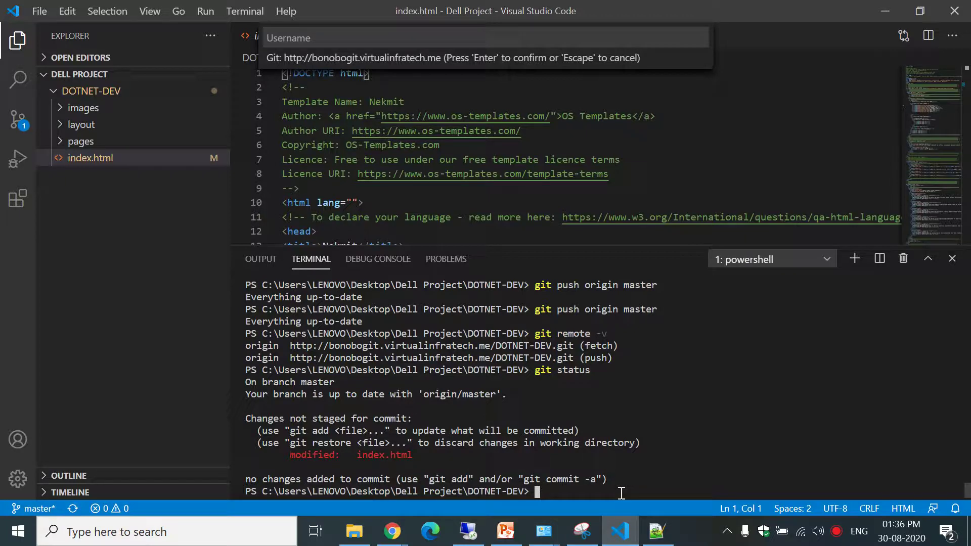
Stage all changes with git add . and confirm index.html is staged via git status.
{"action": "type", "text": "git add ."}
{"action": "key", "text": "Return"}
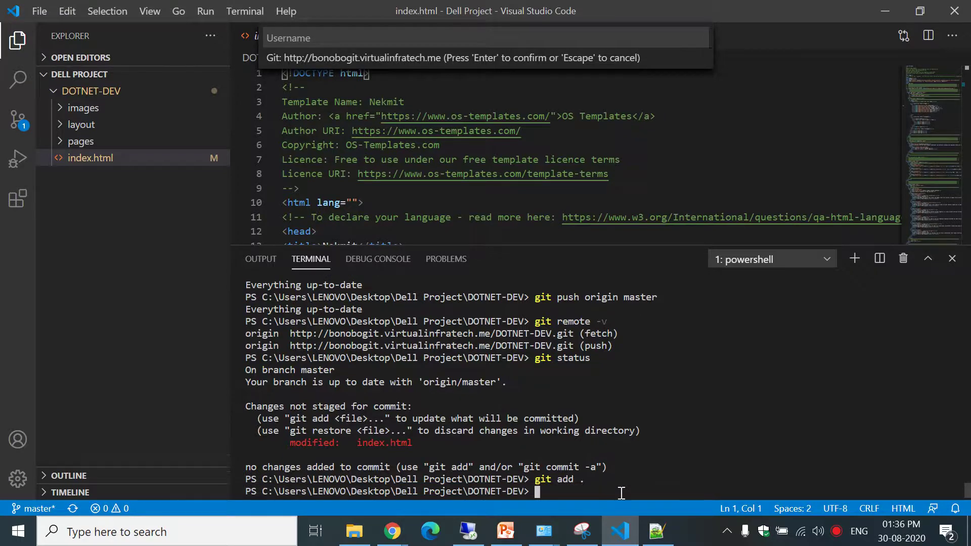
{"action": "type", "text": "git status"}
{"action": "key", "text": "Return"}
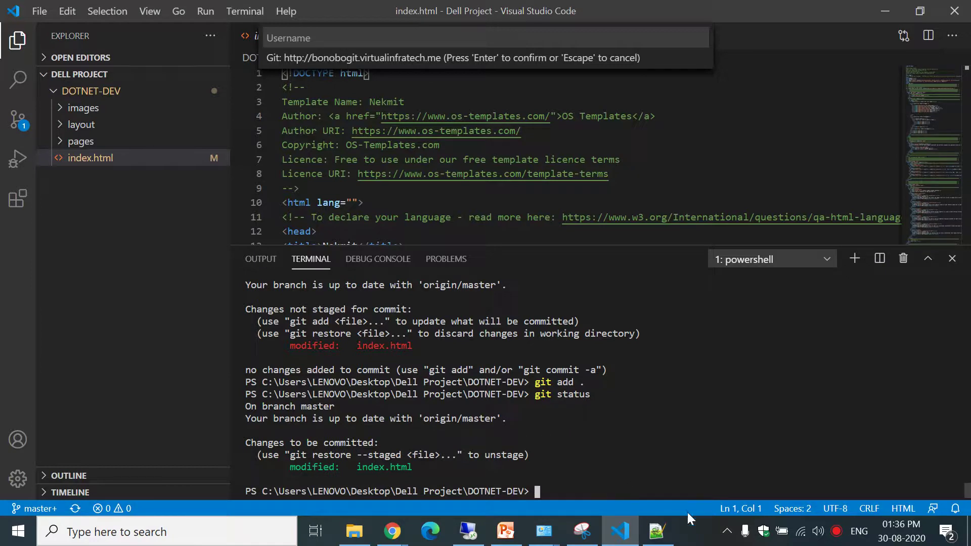
Commit with message 'message1' and push it to origin master.
{"action": "type", "text": "git commit -m \"in"}
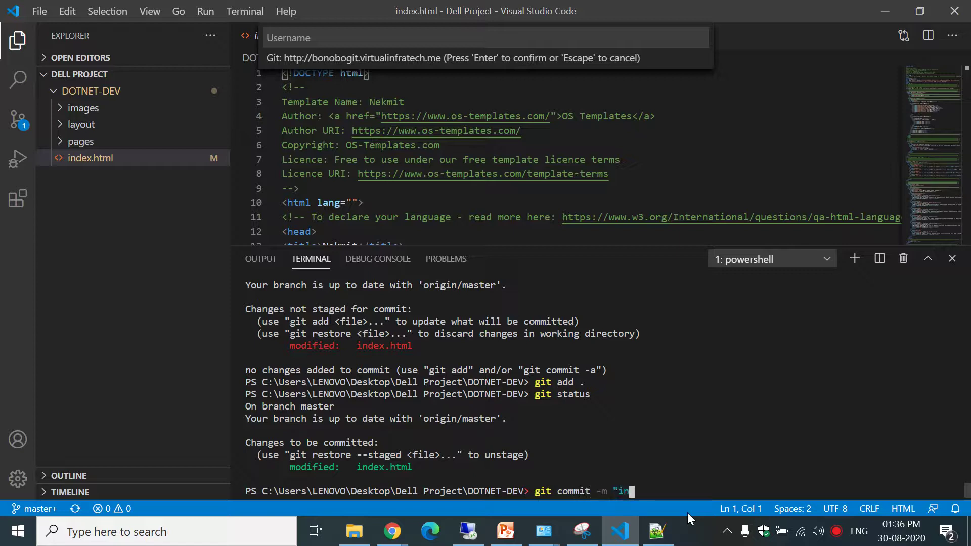
{"action": "key", "text": "BackSpace"}
{"action": "key", "text": "BackSpace"}
{"action": "type", "text": "message"}
{"action": "key", "text": "Return"}
{"action": "key", "text": "Up"}
{"action": "key", "text": "Up"}
{"action": "key", "text": "Up"}
{"action": "key", "text": "Up"}
{"action": "key", "text": "Up"}
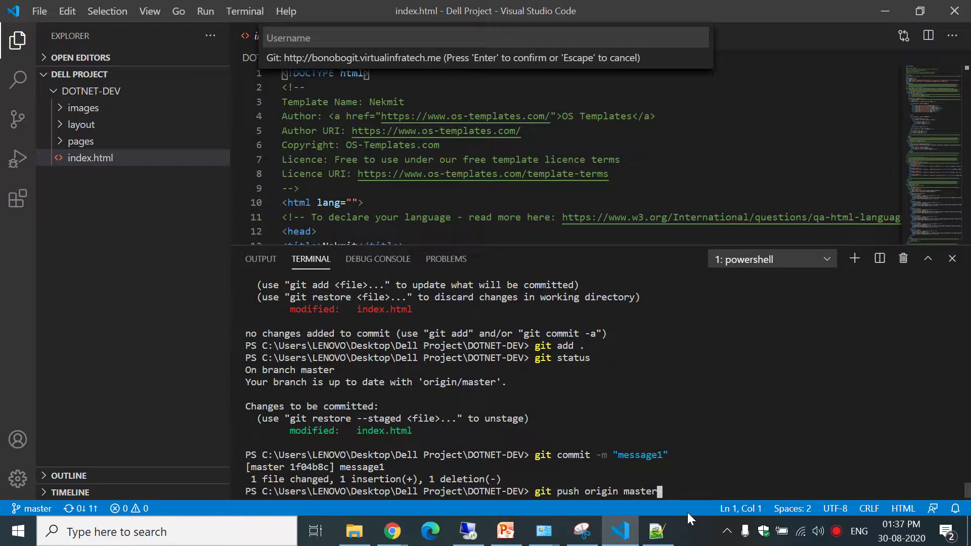
{"action": "key", "text": "Return"}
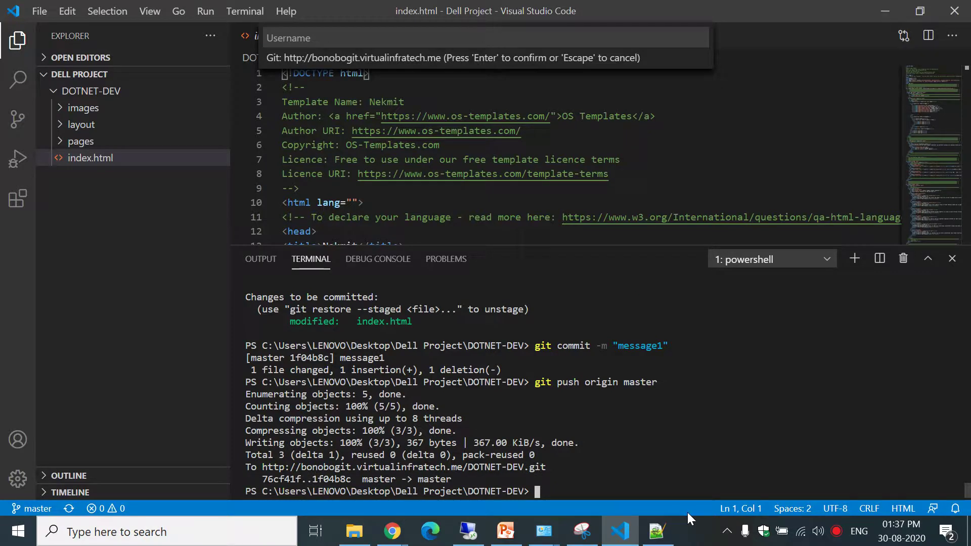
{"action": "mouse_move", "coordinate": [543, 531]}
{"action": "left_click", "coordinate": [600, 489]}
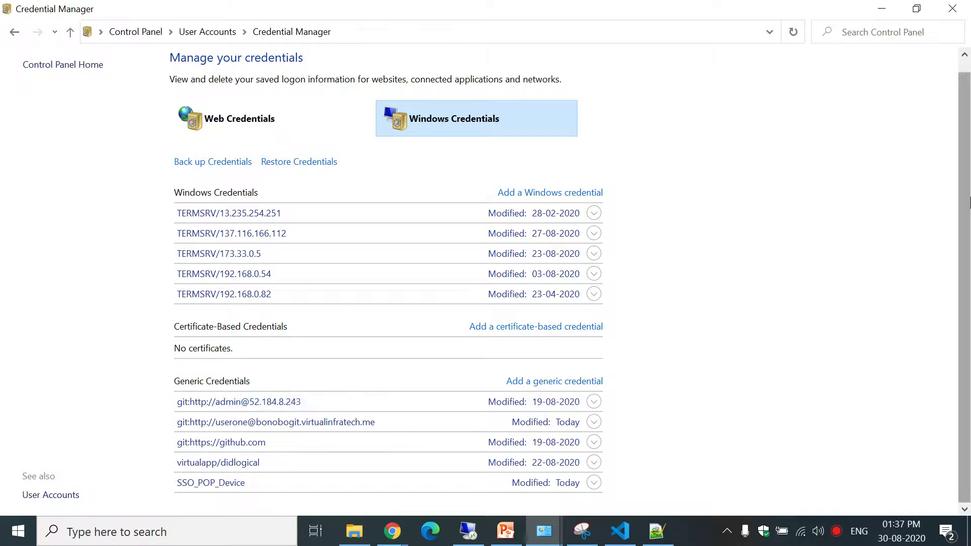
Remove the bonobogit, github.com and 52.184.8.243 entries from Generic Credentials, then minimize the window.
{"action": "left_click", "coordinate": [268, 429]}
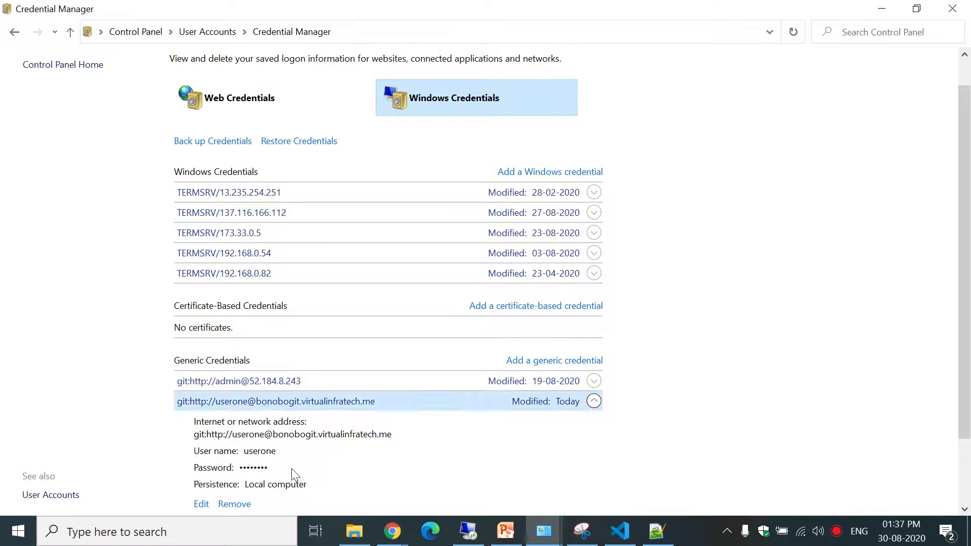
{"action": "left_click", "coordinate": [235, 504]}
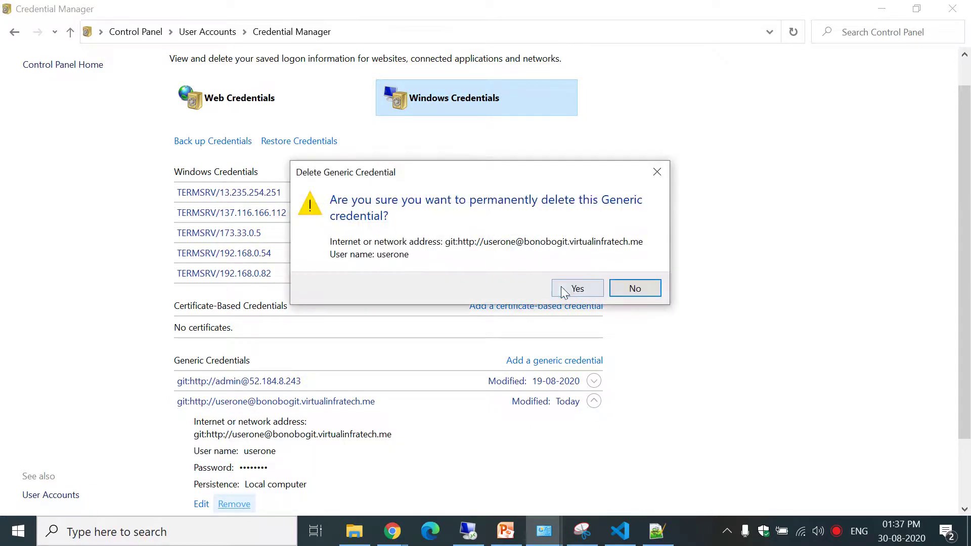
{"action": "left_click", "coordinate": [575, 288]}
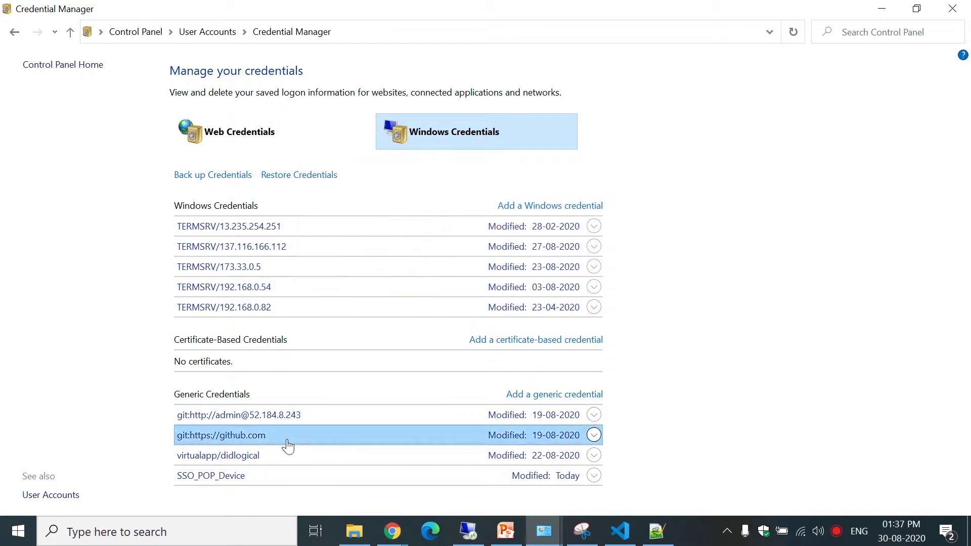
{"action": "left_click", "coordinate": [288, 445]}
{"action": "left_click", "coordinate": [234, 504]}
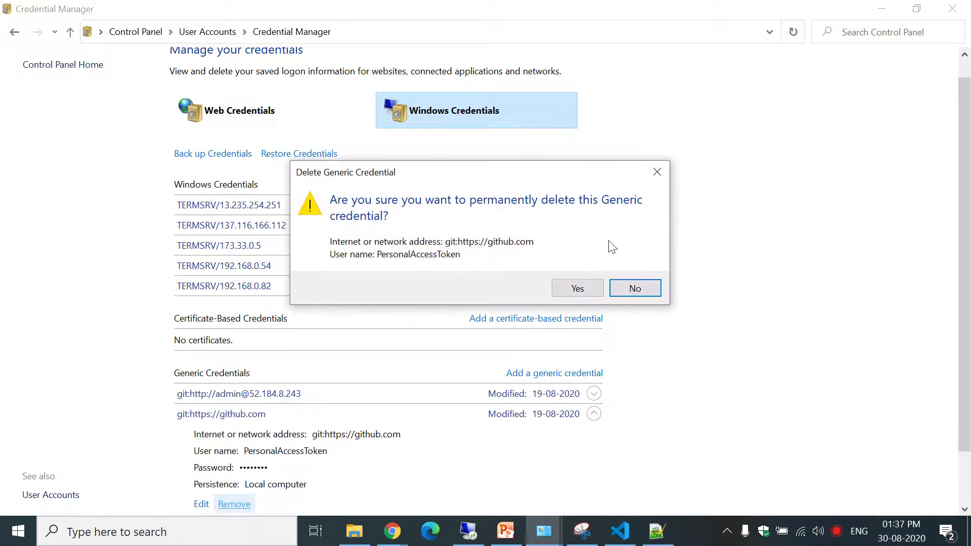
{"action": "left_click", "coordinate": [577, 288]}
{"action": "left_click", "coordinate": [425, 413]}
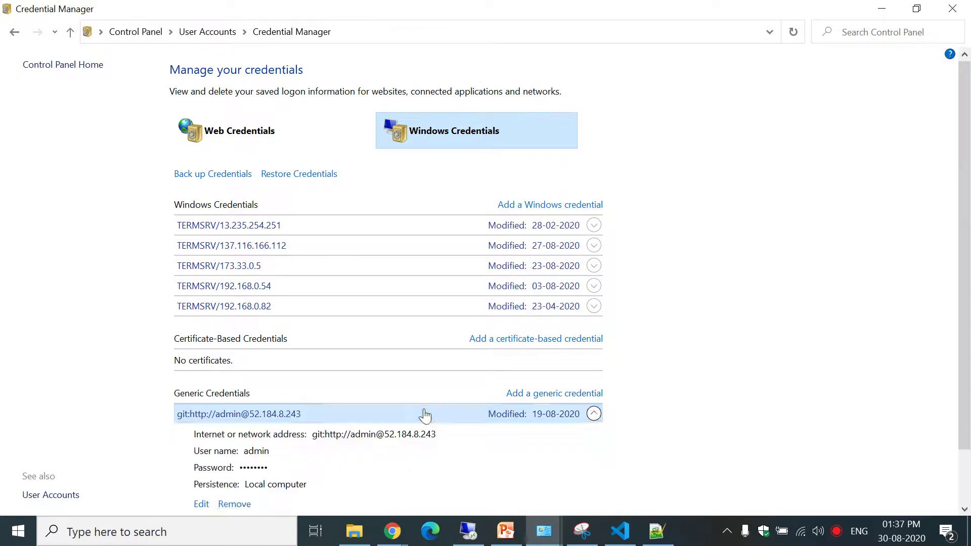
{"action": "left_click", "coordinate": [237, 505]}
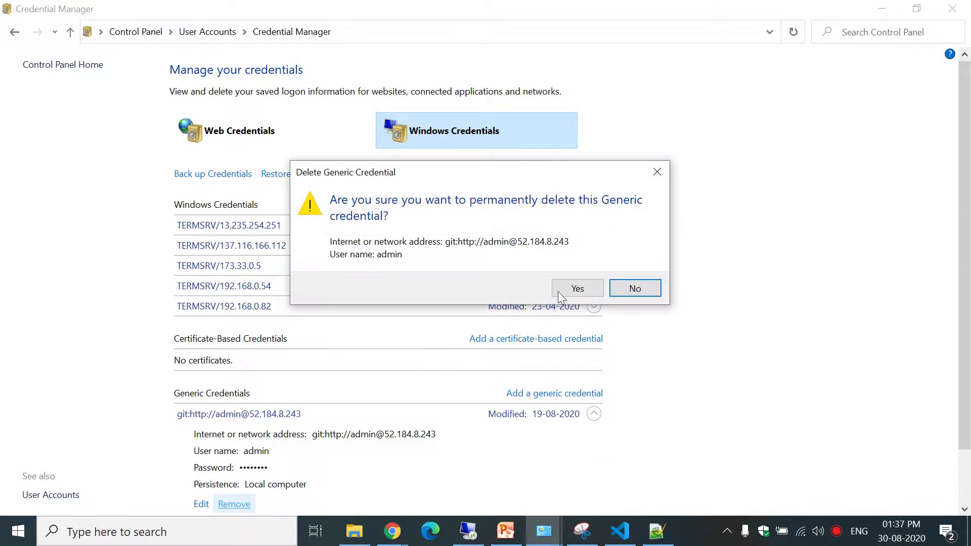
{"action": "left_click", "coordinate": [559, 291]}
{"action": "left_click", "coordinate": [341, 419]}
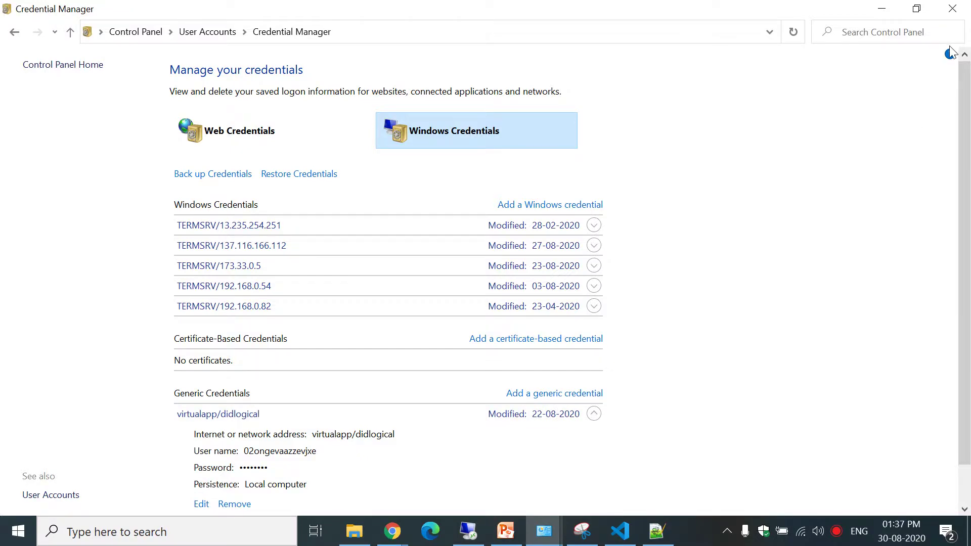
{"action": "left_click", "coordinate": [880, 8]}
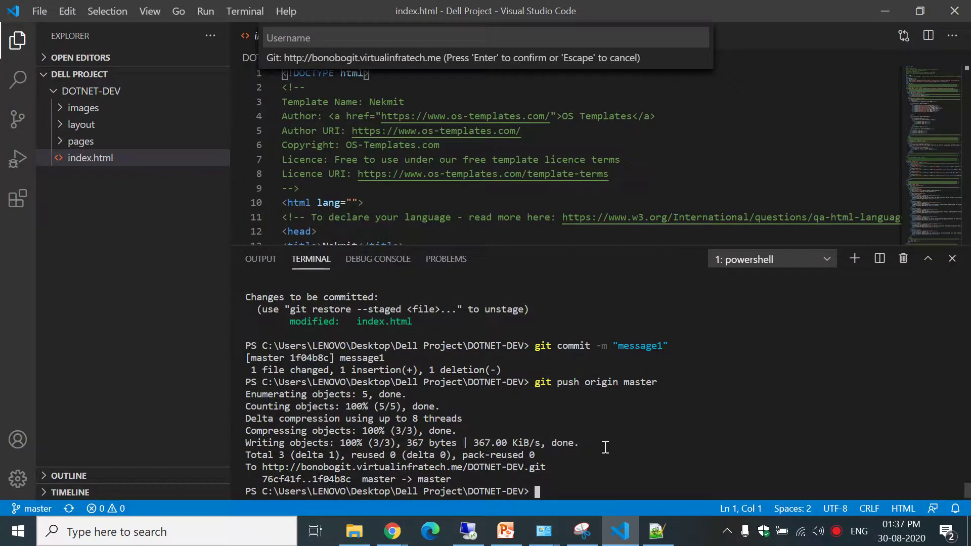
Rerun git push origin master, which reports Everything up-to-date.
{"action": "key", "text": "Up"}
{"action": "key", "text": "Return"}
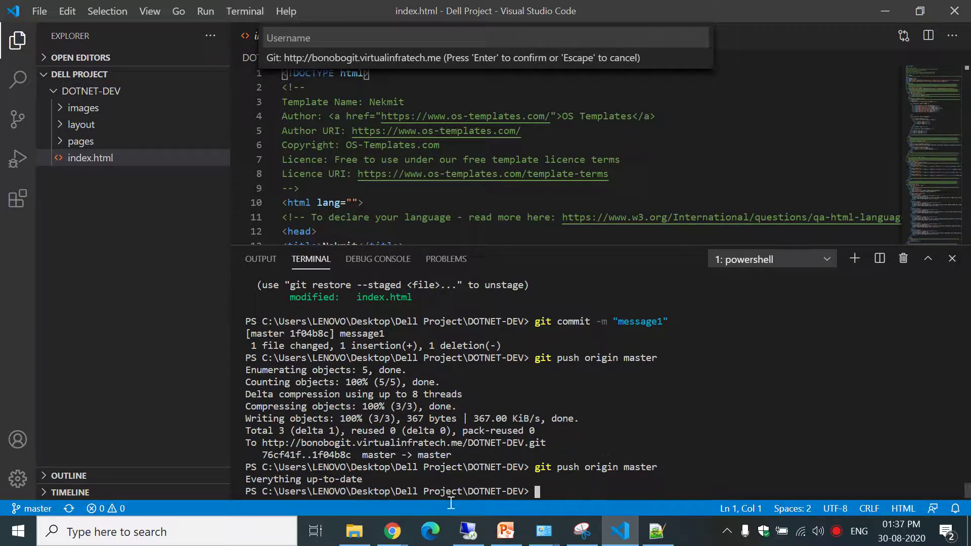
{"action": "mouse_move", "coordinate": [393, 542]}
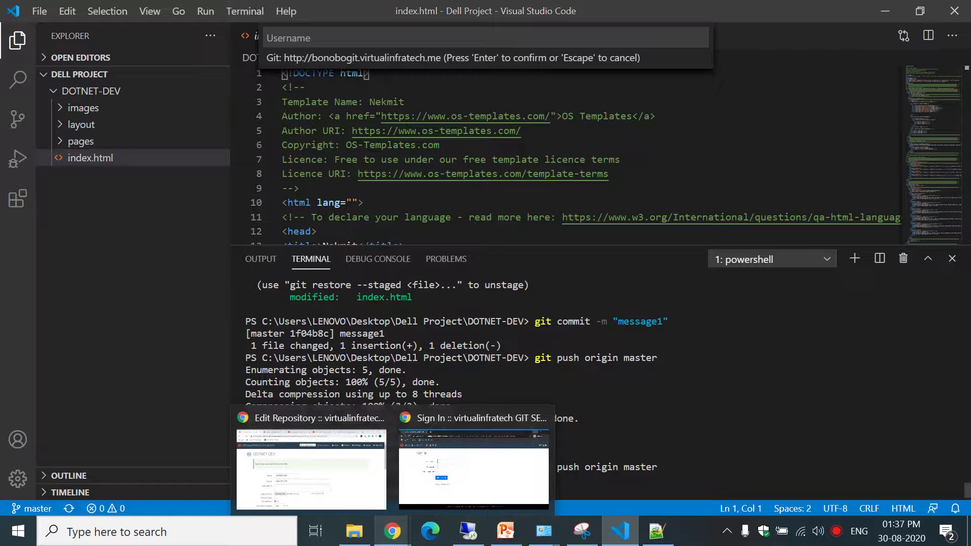
{"action": "mouse_move", "coordinate": [502, 473]}
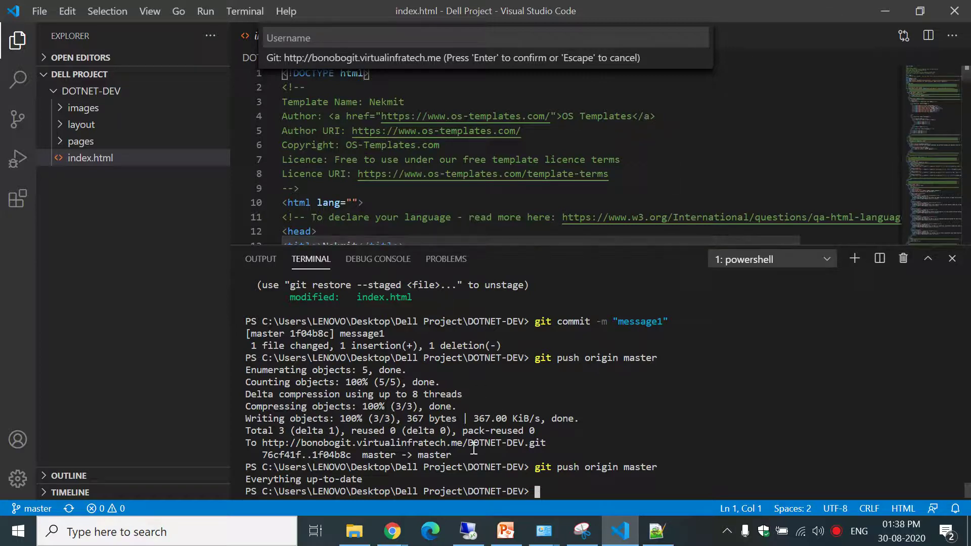
Set DOTNET-DEV's Anonymous push to Global, keep Anonymous checked, and save the repository.
{"action": "left_click", "coordinate": [335, 472]}
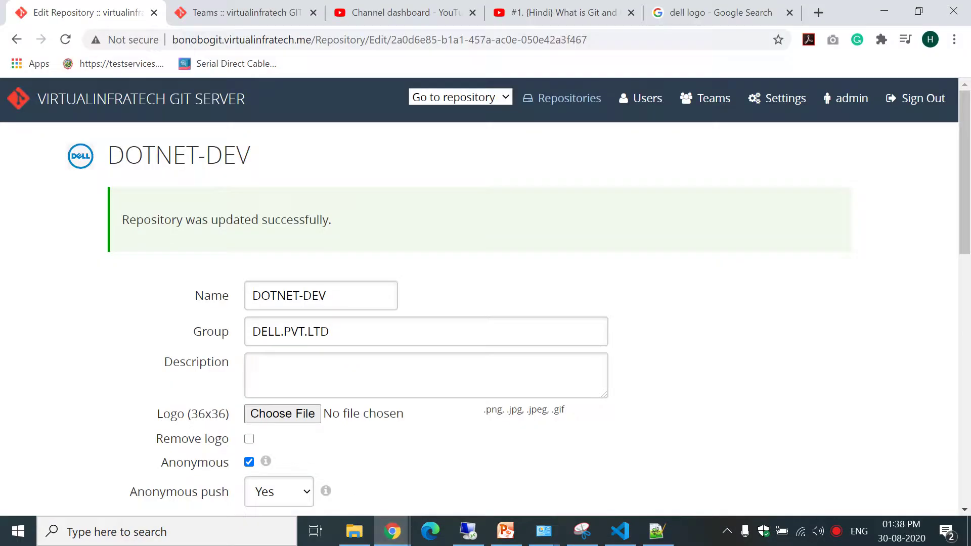
{"action": "scroll", "coordinate": [964, 172], "scroll_direction": "down", "scroll_amount": 3}
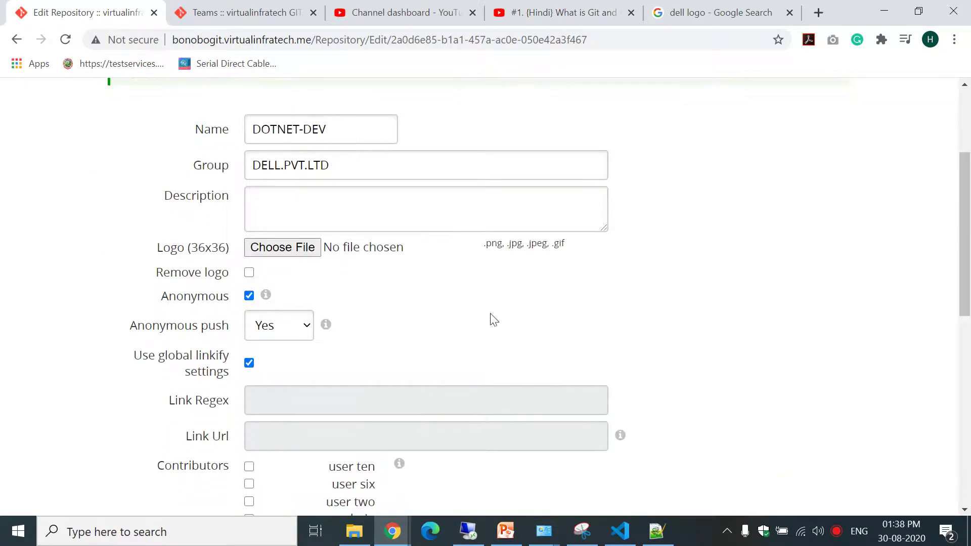
{"action": "left_click", "coordinate": [265, 335]}
{"action": "left_click", "coordinate": [268, 380]}
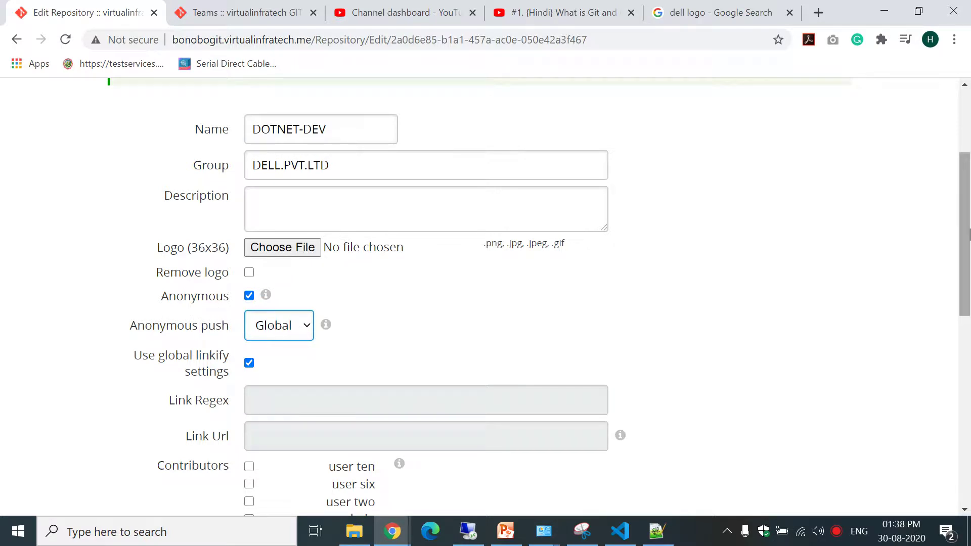
{"action": "left_click", "coordinate": [250, 297]}
{"action": "left_click", "coordinate": [250, 297]}
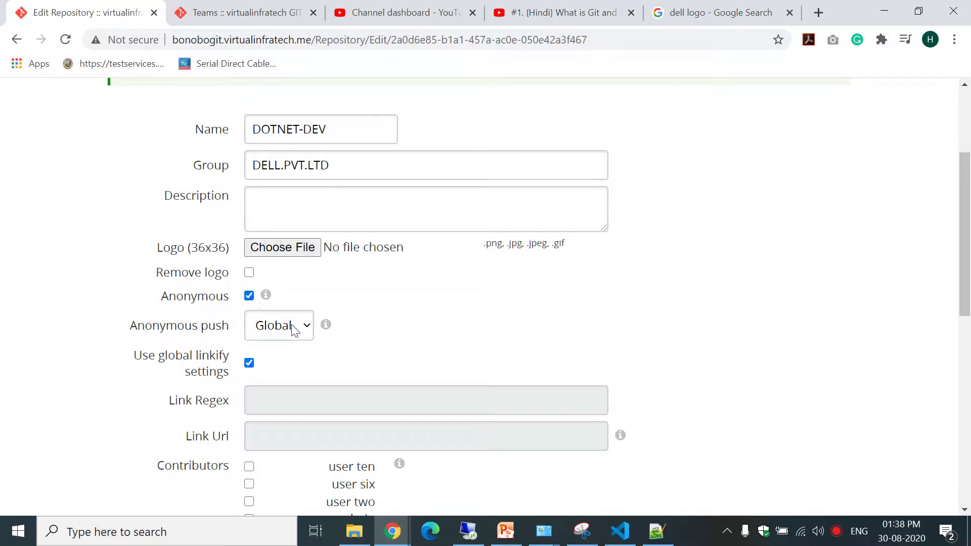
{"action": "scroll", "coordinate": [968, 207], "scroll_direction": "down", "scroll_amount": 1}
{"action": "scroll", "coordinate": [968, 207], "scroll_direction": "down", "scroll_amount": 8}
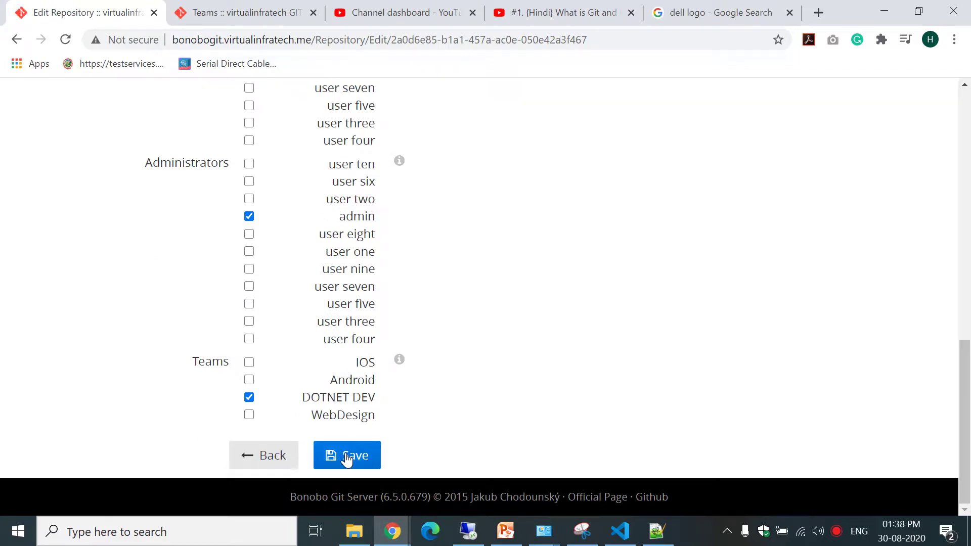
{"action": "left_click", "coordinate": [346, 457]}
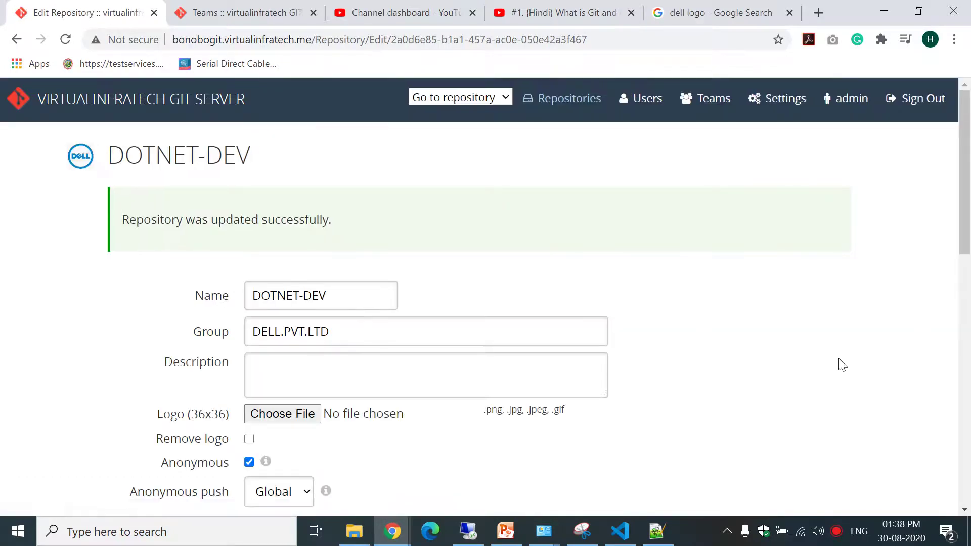
{"action": "left_click", "coordinate": [621, 529]}
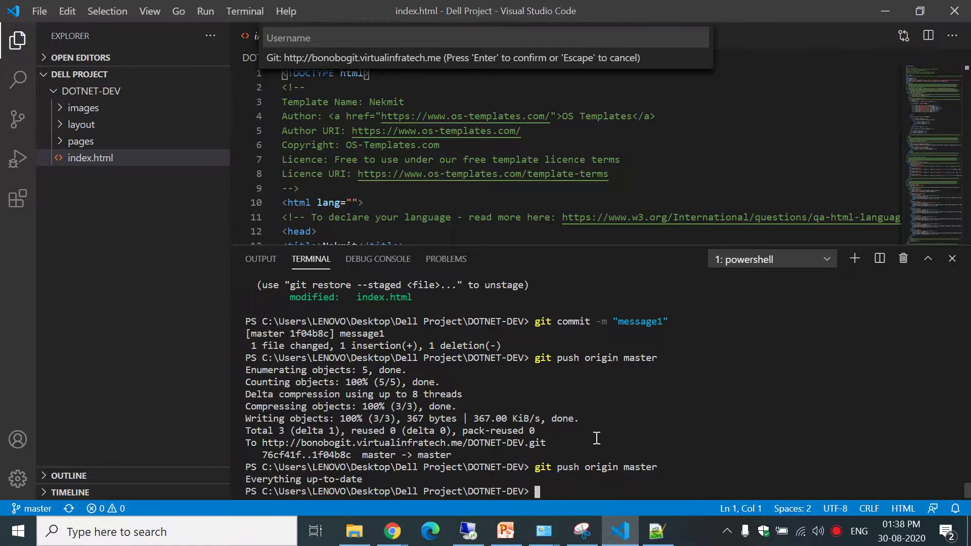
{"action": "mouse_move", "coordinate": [544, 530]}
{"action": "left_click", "coordinate": [531, 420]}
{"action": "left_click", "coordinate": [587, 450]}
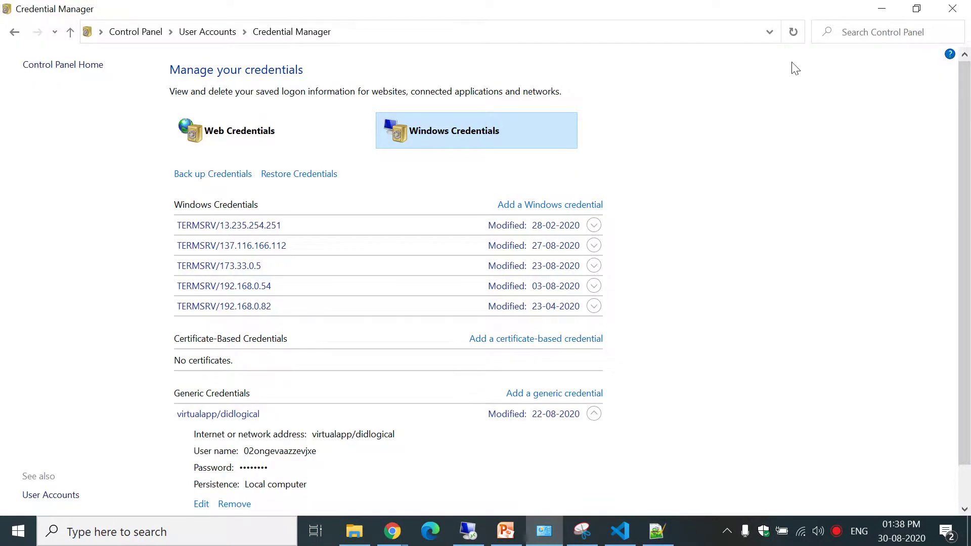
{"action": "left_click", "coordinate": [793, 35]}
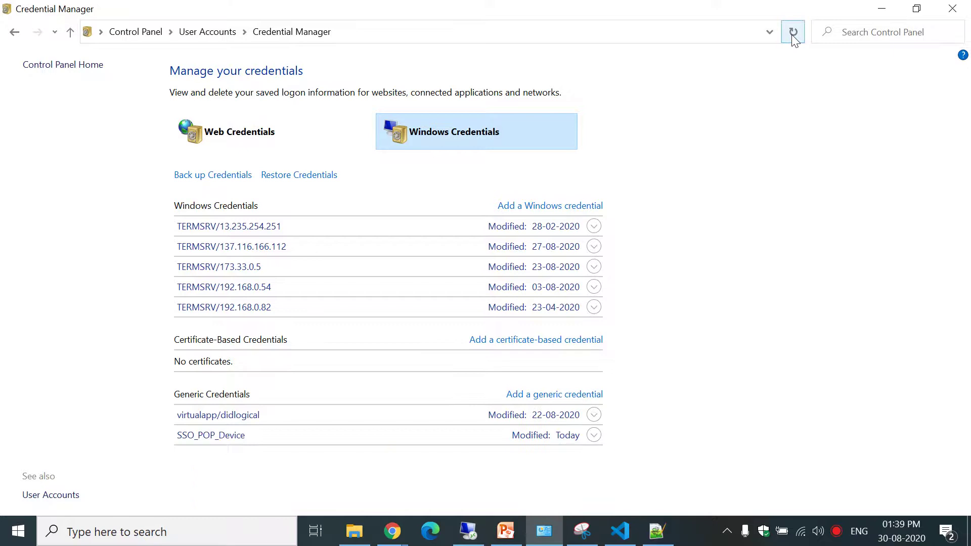
{"action": "left_click", "coordinate": [252, 423]}
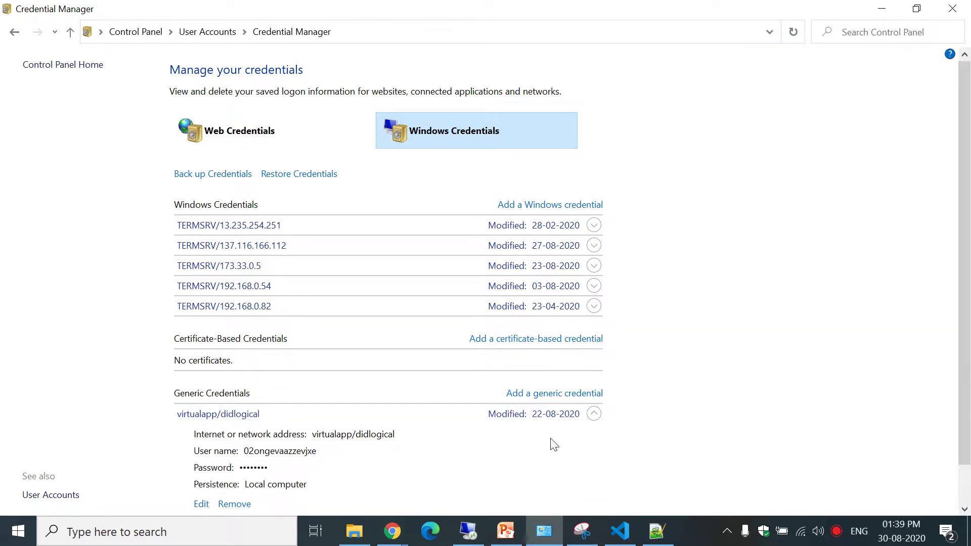
{"action": "scroll", "coordinate": [969, 226], "scroll_direction": "down", "scroll_amount": 1}
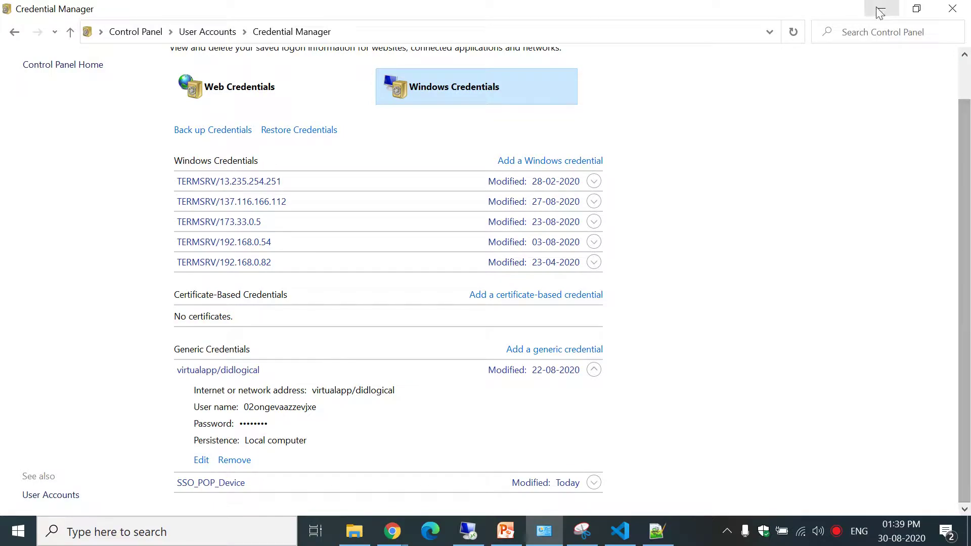
{"action": "left_click", "coordinate": [879, 8]}
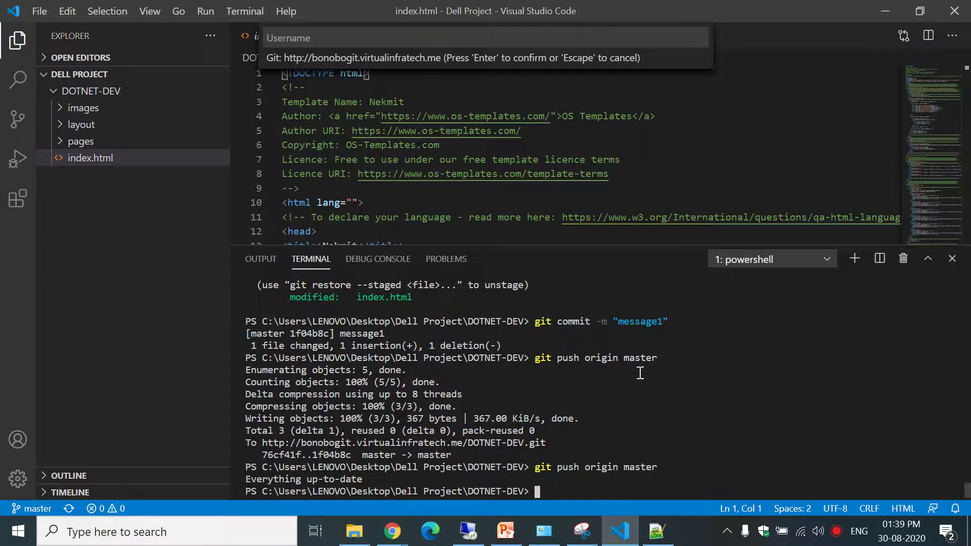
{"action": "key", "text": "Up"}
Rerun the push and submit the server user name and password in Git Credential Manager.
{"action": "key", "text": "Return"}
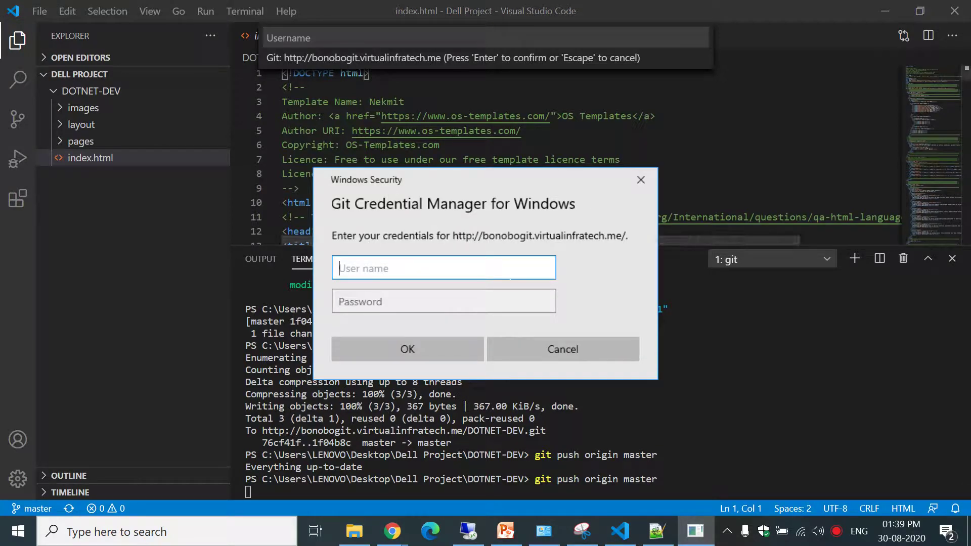
{"action": "type", "text": "vir"}
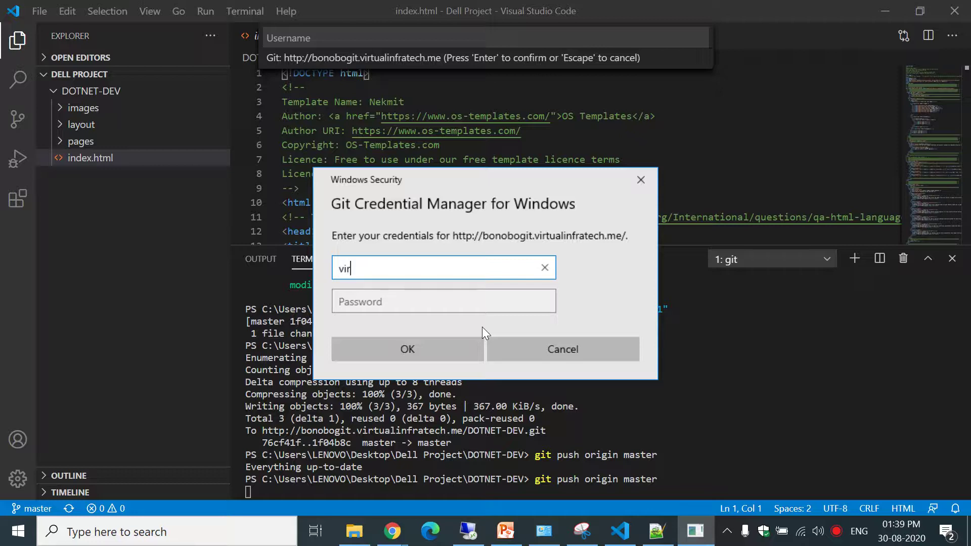
{"action": "type", "text": "tualinfra"}
{"action": "key", "text": "Tab"}
{"action": "type", "text": "*******"}
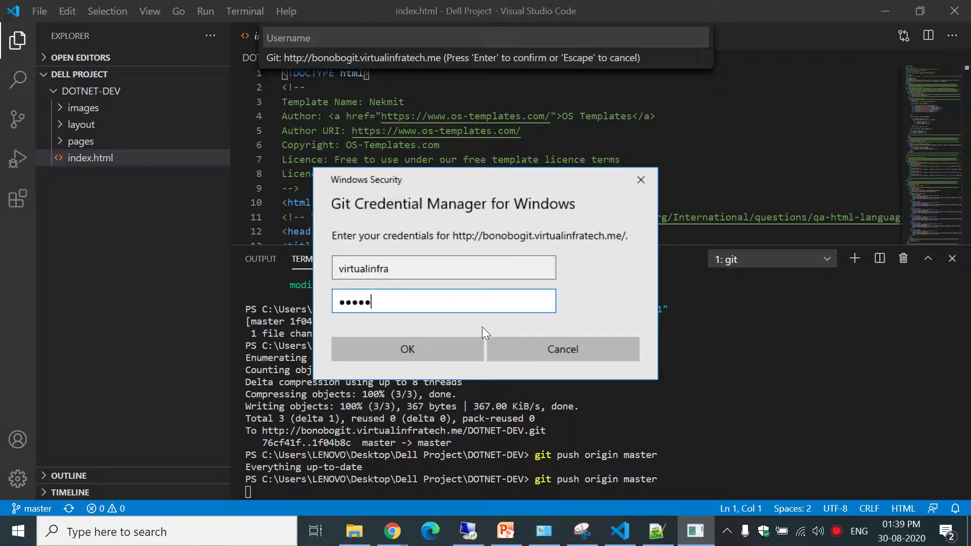
{"action": "key", "text": "BackSpace"}
{"action": "key", "text": "ctrl+a"}
{"action": "key", "text": "BackSpace"}
{"action": "key", "text": "shift+Tab"}
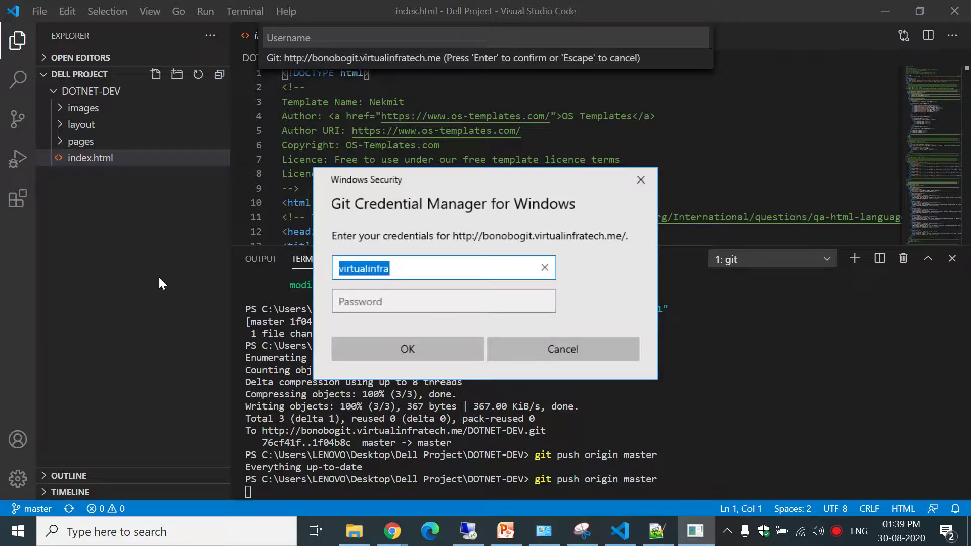
{"action": "type", "text": "virtualinfra"}
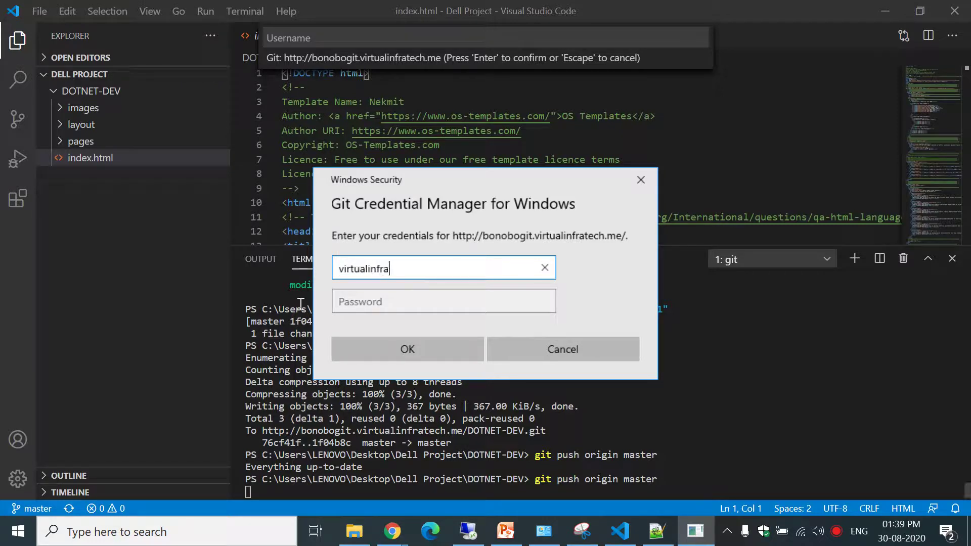
{"action": "left_click", "coordinate": [345, 302]}
{"action": "type", "text": "••••••••••"}
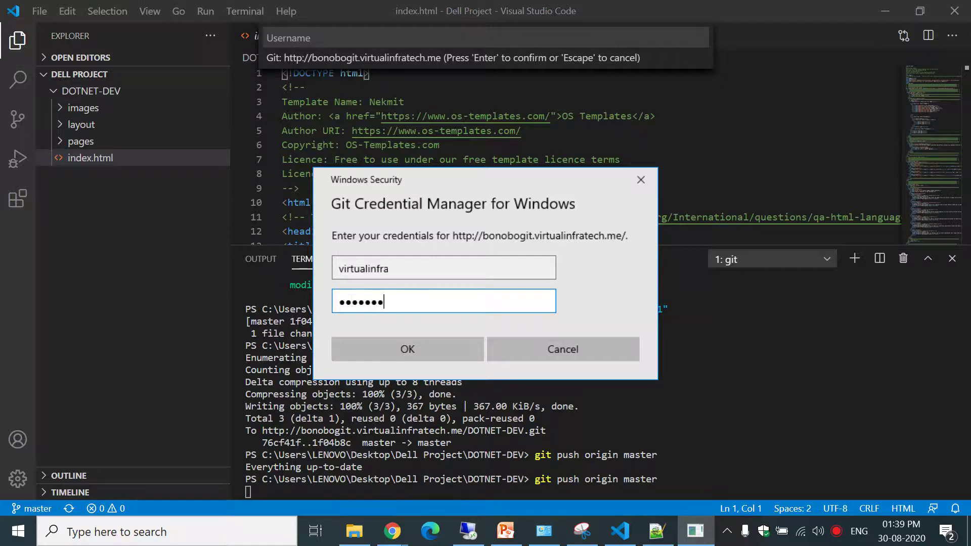
{"action": "key", "text": "Return"}
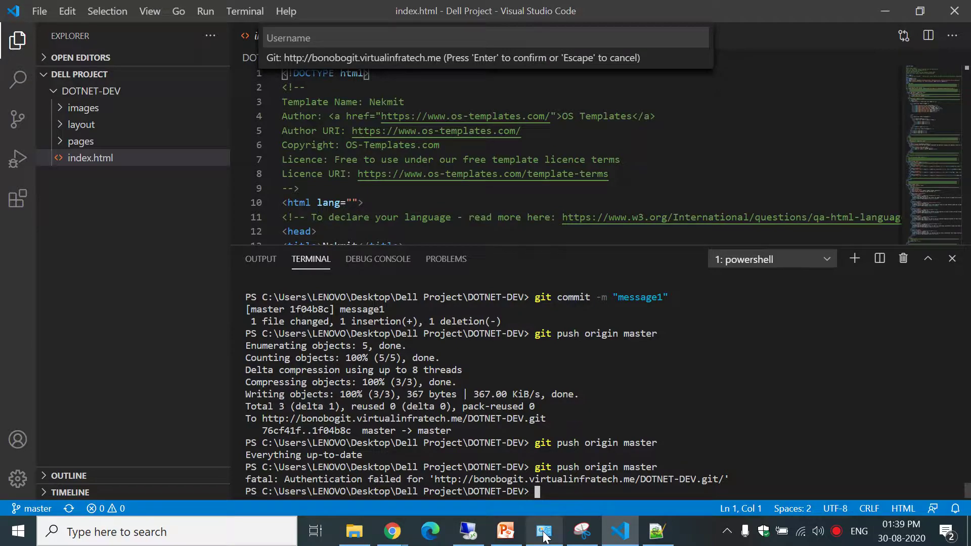
Delete the newly saved bonobogit.virtualinfratech.me credential from Credential Manager.
{"action": "left_click", "coordinate": [544, 531]}
{"action": "left_click", "coordinate": [793, 31]}
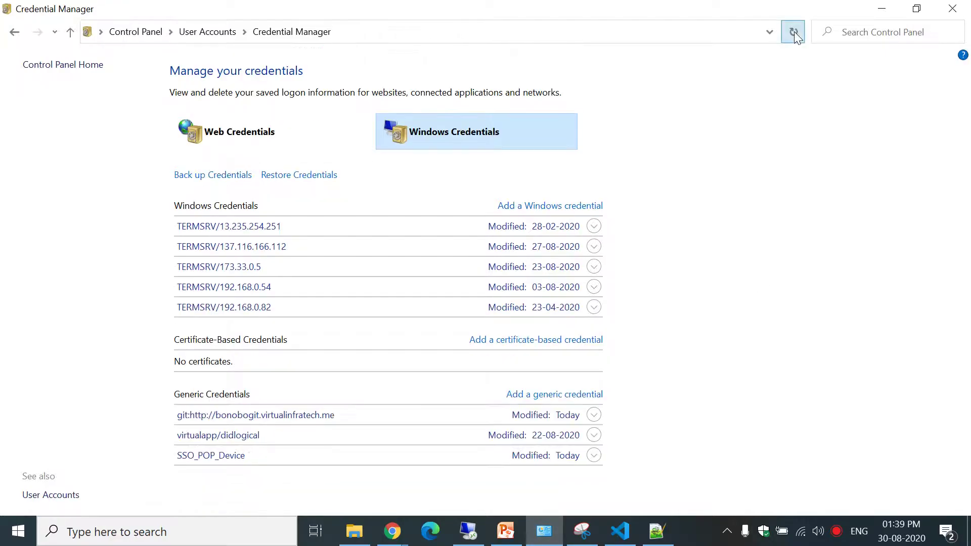
{"action": "left_click", "coordinate": [352, 415]}
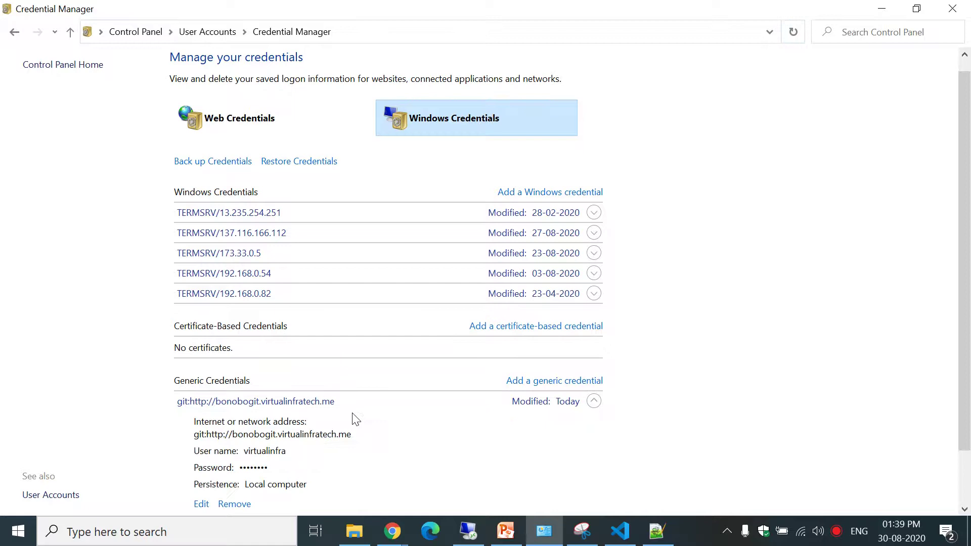
{"action": "left_click", "coordinate": [238, 505]}
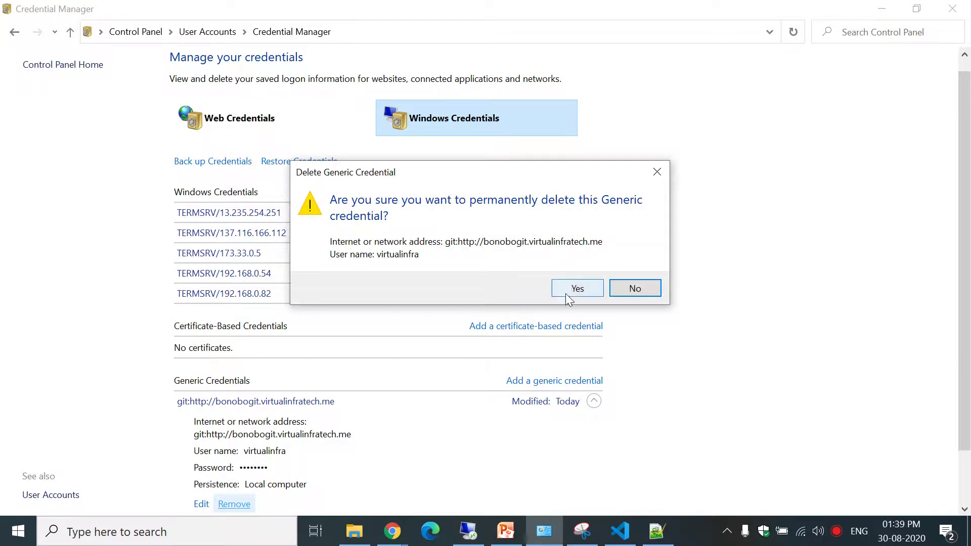
{"action": "left_click", "coordinate": [573, 289]}
{"action": "left_click", "coordinate": [620, 531]}
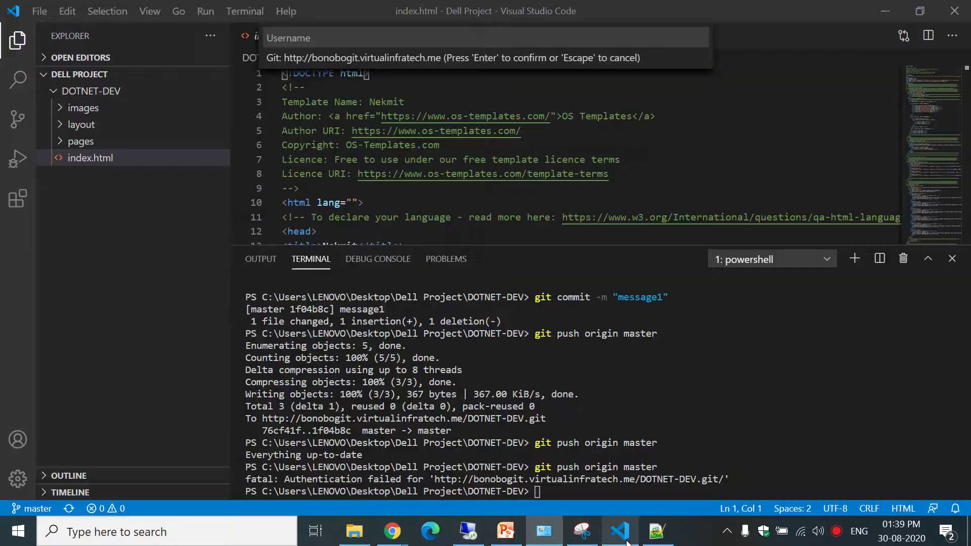
Rerun git push origin master with the Git user's name and password until it reports Everything up-to-date.
{"action": "key", "text": "Up"}
{"action": "key", "text": "Return"}
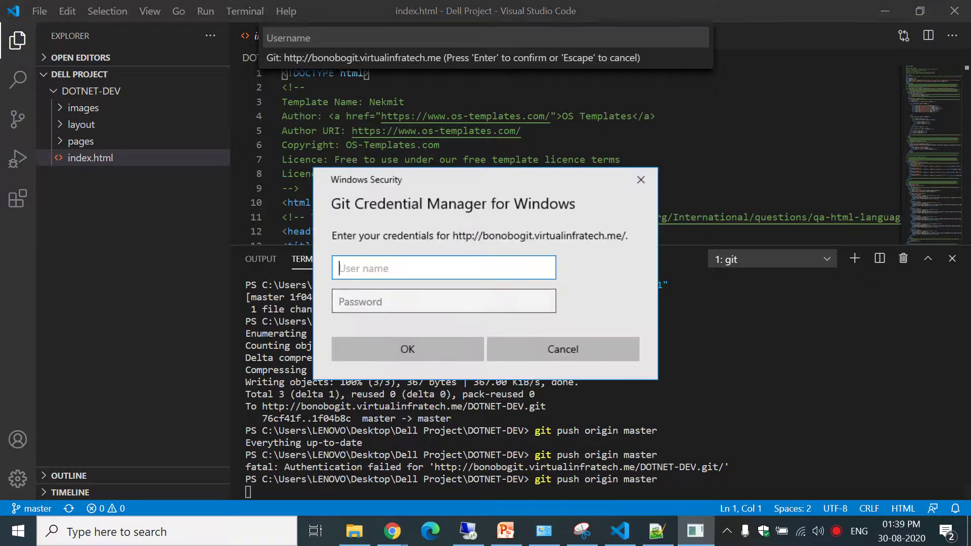
{"action": "type", "text": "userone"}
{"action": "key", "text": "Tab"}
{"action": "type", "text": "******"}
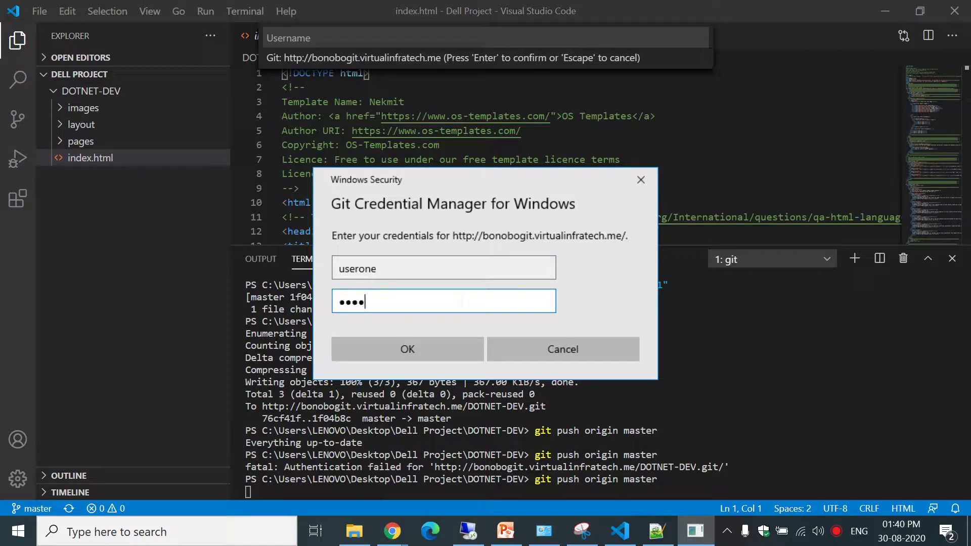
{"action": "type", "text": "****"}
{"action": "key", "text": "Return"}
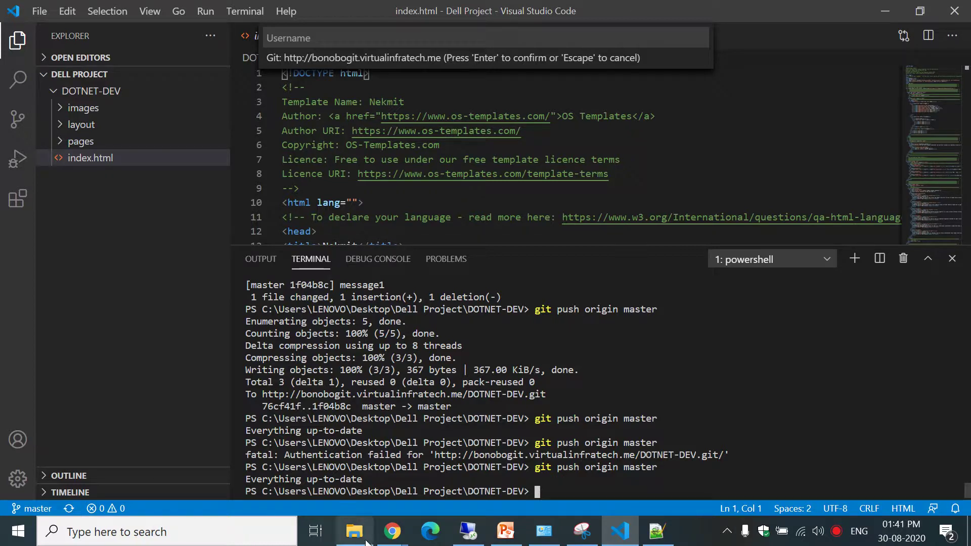
{"action": "left_click", "coordinate": [400, 530]}
{"action": "left_click", "coordinate": [354, 480]}
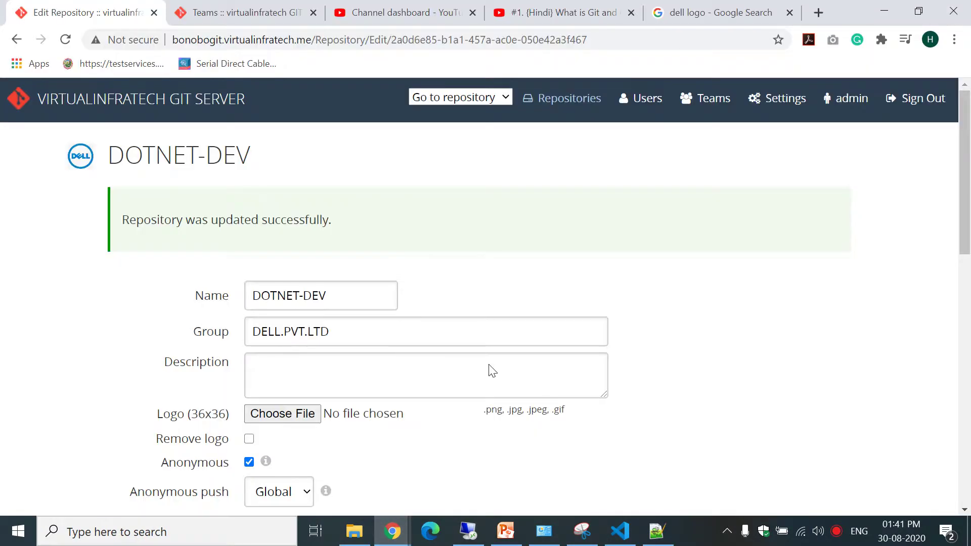
Set DOTNET-DEV's Anonymous push to No and uncheck Anonymous access.
{"action": "scroll", "coordinate": [969, 134], "scroll_direction": "down", "scroll_amount": 5}
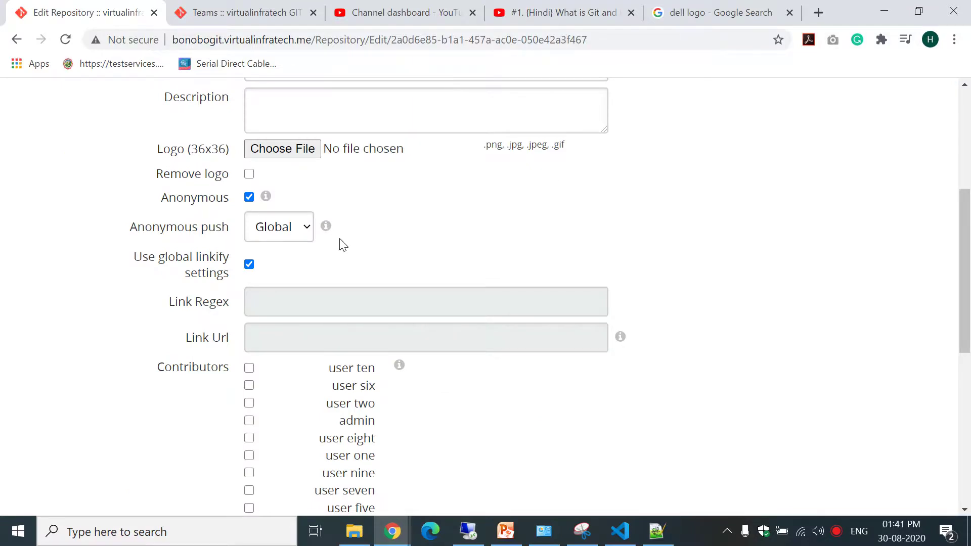
{"action": "left_click", "coordinate": [277, 229]}
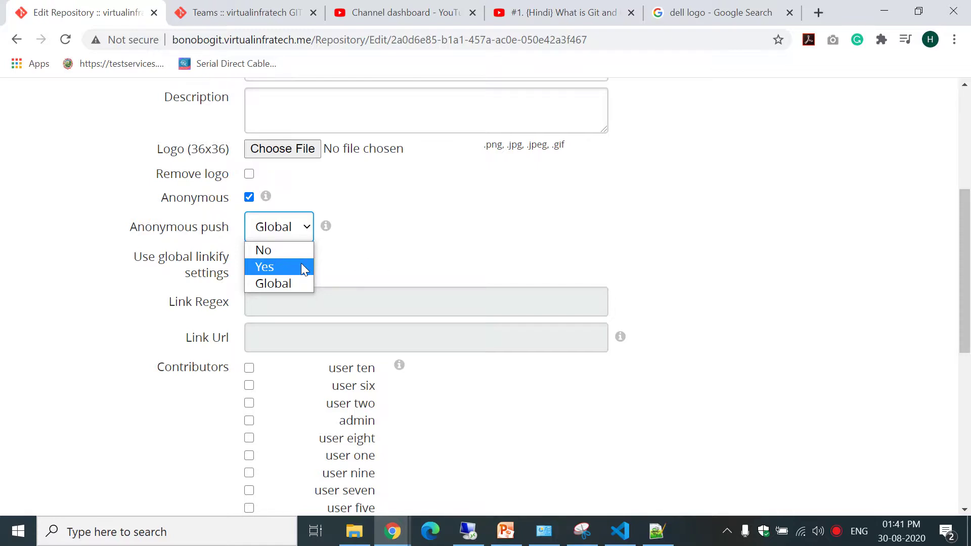
{"action": "left_click", "coordinate": [305, 222]}
{"action": "left_click", "coordinate": [307, 228]}
{"action": "left_click", "coordinate": [277, 251]}
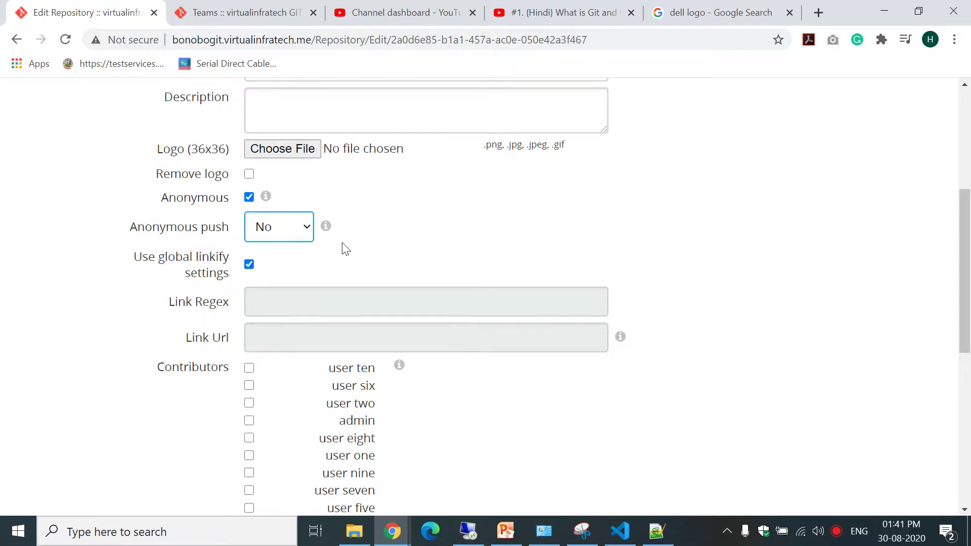
{"action": "left_click", "coordinate": [249, 197]}
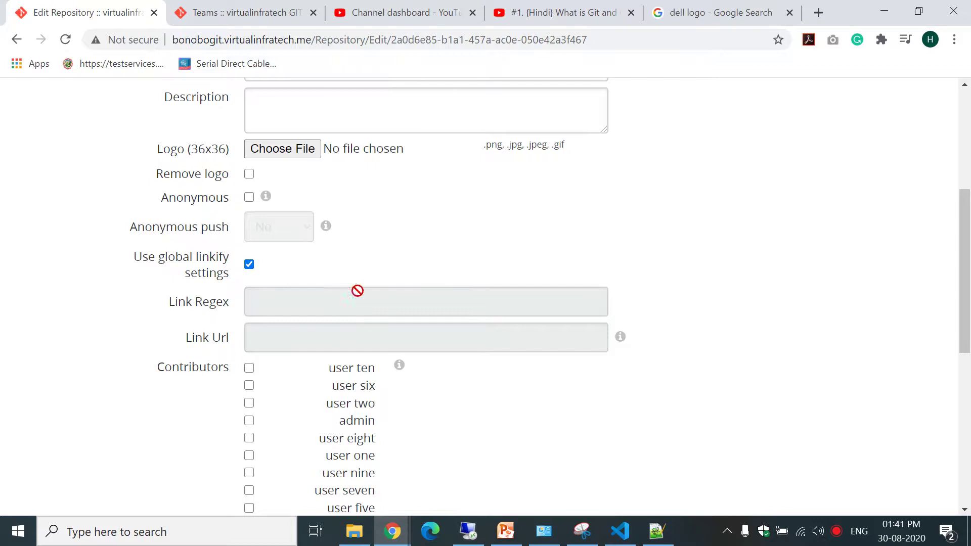
Save the repository settings, then show the agenda slide (slide 2) in PowerPoint.
{"action": "scroll", "coordinate": [970, 112], "scroll_direction": "down", "scroll_amount": 8}
{"action": "scroll", "coordinate": [969, 112], "scroll_direction": "up", "scroll_amount": 5}
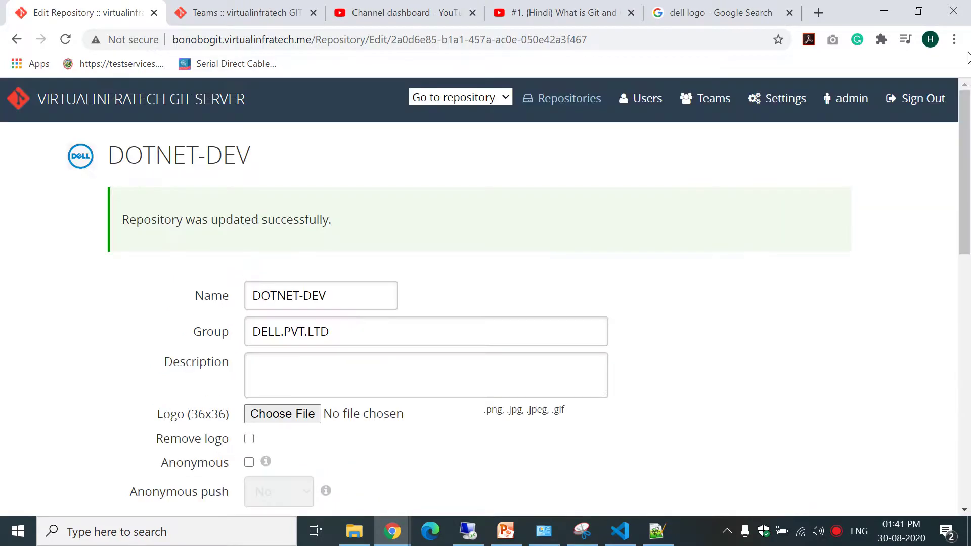
{"action": "left_click_drag", "start_coordinate": [966, 187], "coordinate": [966, 412]}
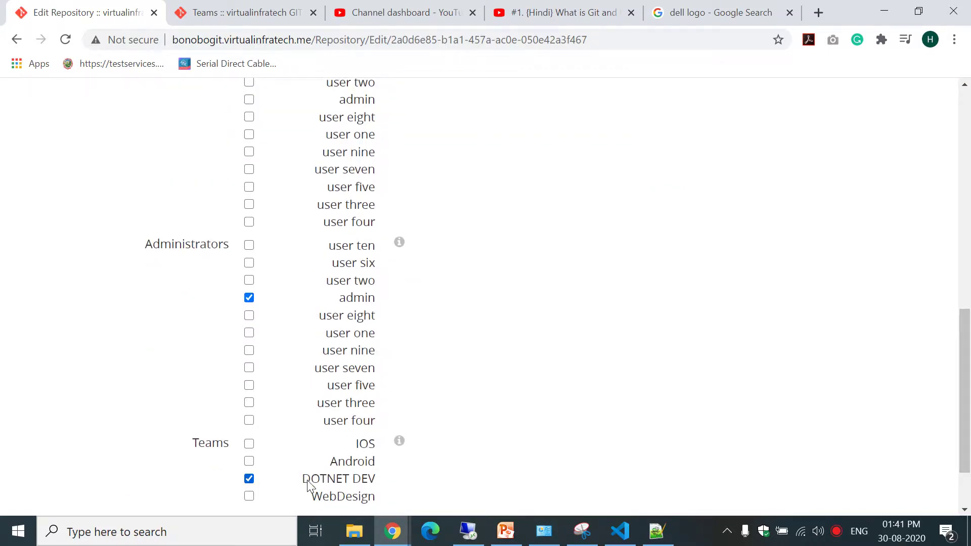
{"action": "left_click_drag", "start_coordinate": [310, 483], "coordinate": [397, 500]}
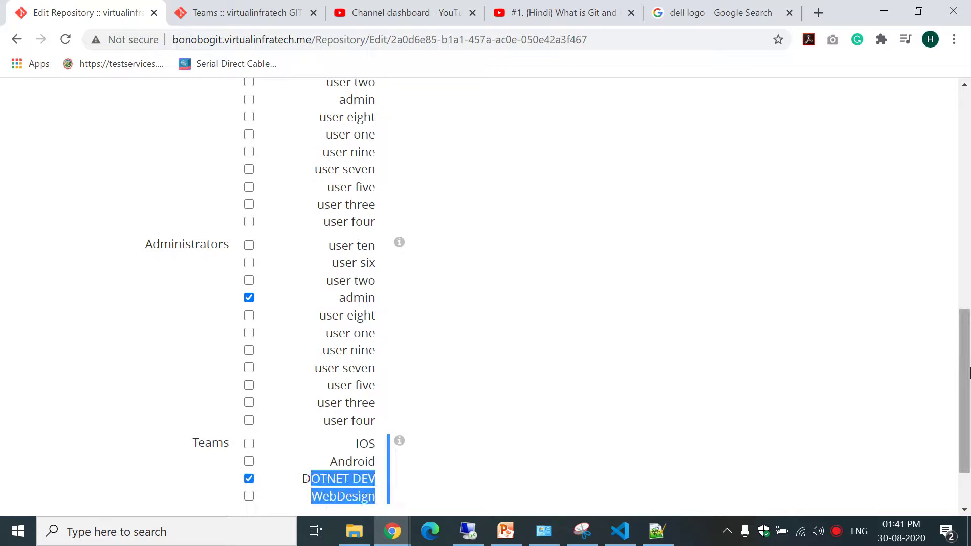
{"action": "left_click_drag", "start_coordinate": [965, 400], "coordinate": [965, 433]}
{"action": "left_click", "coordinate": [638, 265]}
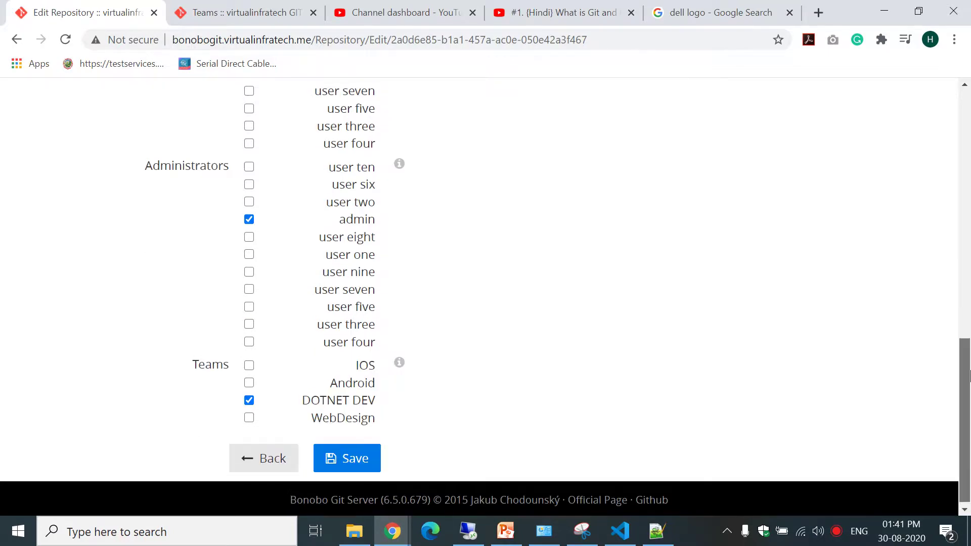
{"action": "left_click", "coordinate": [347, 455]}
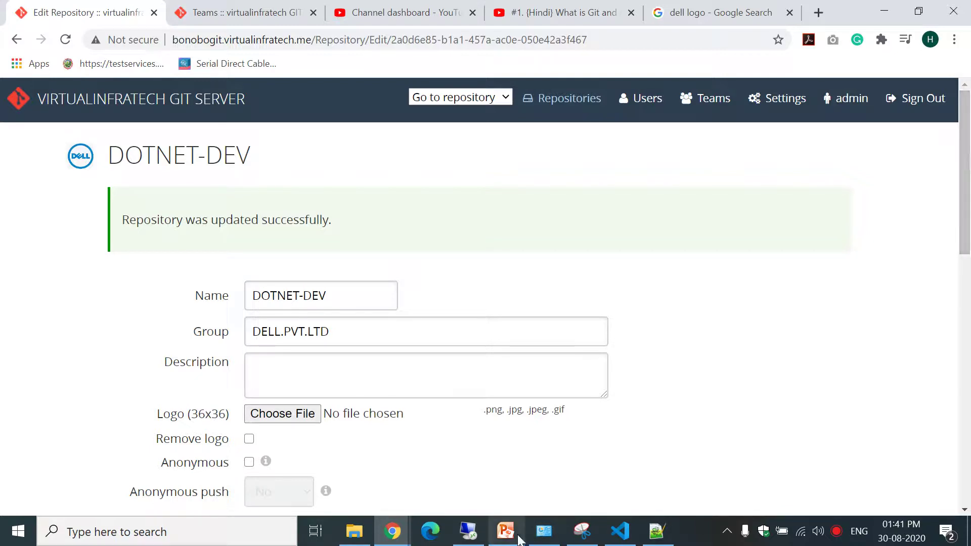
{"action": "left_click", "coordinate": [505, 531]}
{"action": "left_click", "coordinate": [140, 261]}
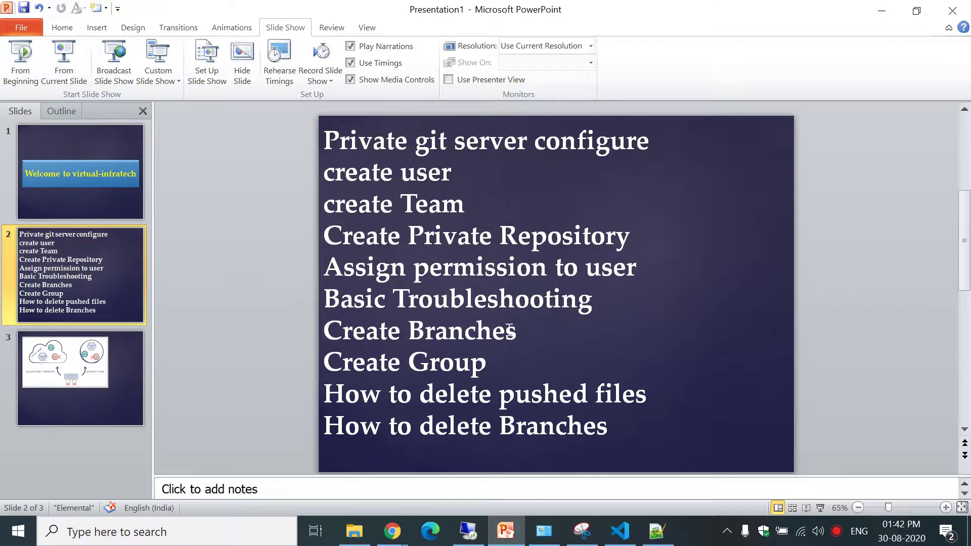
Minimize the PowerPoint agenda and return to the VS Code terminal showing Everything up-to-date.
{"action": "left_click", "coordinate": [881, 10]}
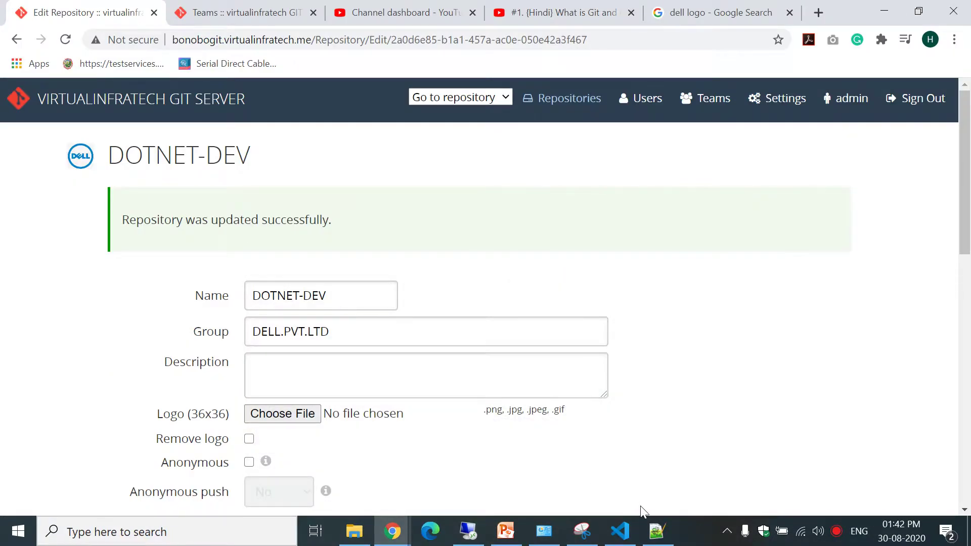
{"action": "left_click", "coordinate": [636, 524]}
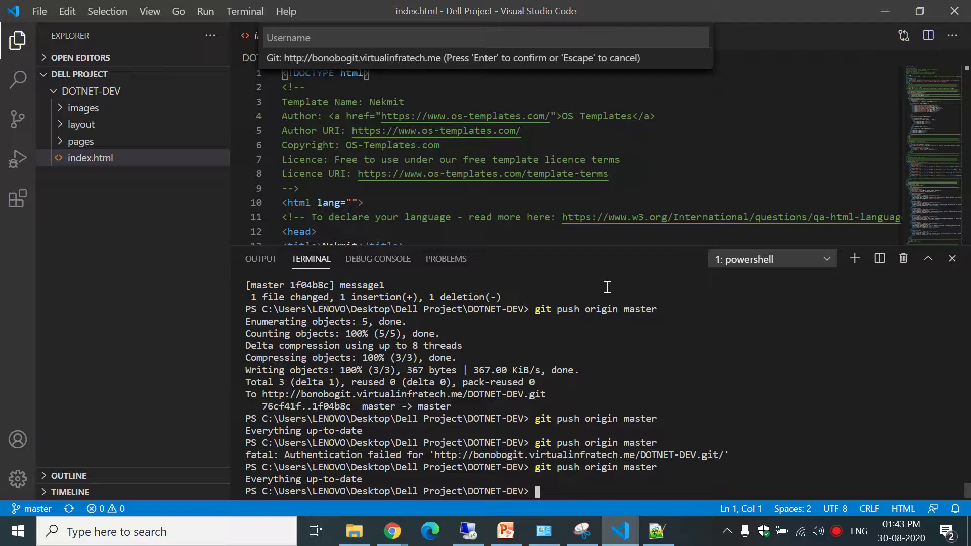
Untrack index.html with git rm --cached, keeping the local file.
{"action": "type", "text": "git rm --cached"}
{"action": "type", "text": "index"}
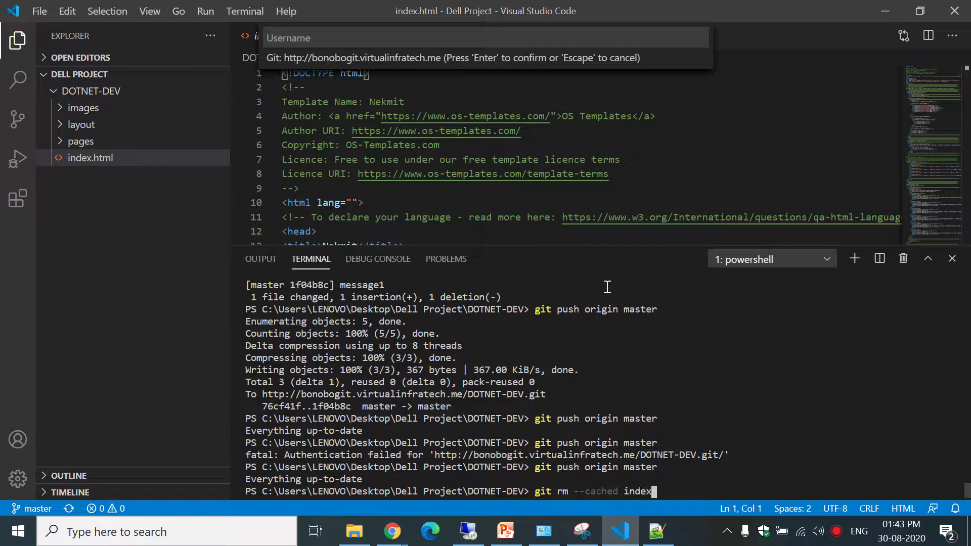
{"action": "type", "text": ".html"}
{"action": "key", "text": "Return"}
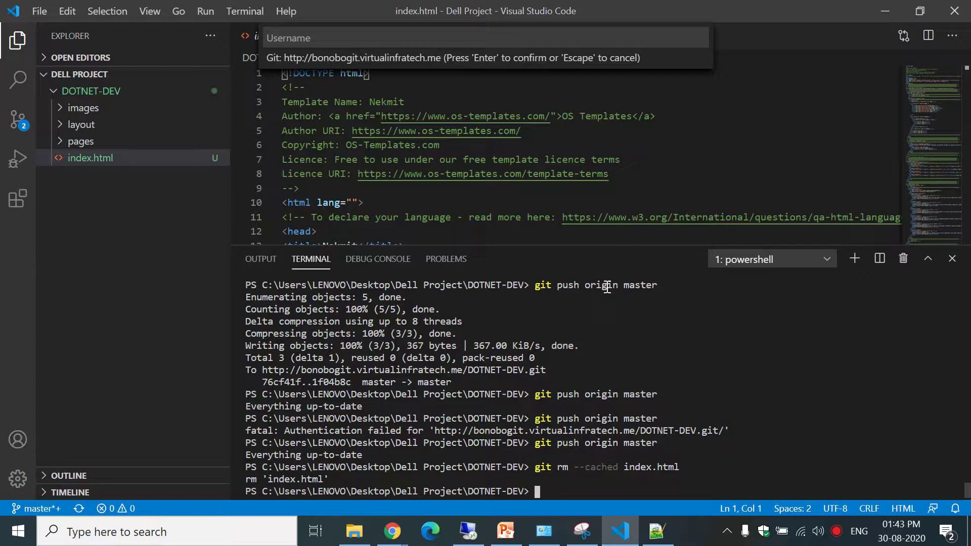
Check git status and commit the removal as "delete index page".
{"action": "type", "text": "git status"}
{"action": "key", "text": "Return"}
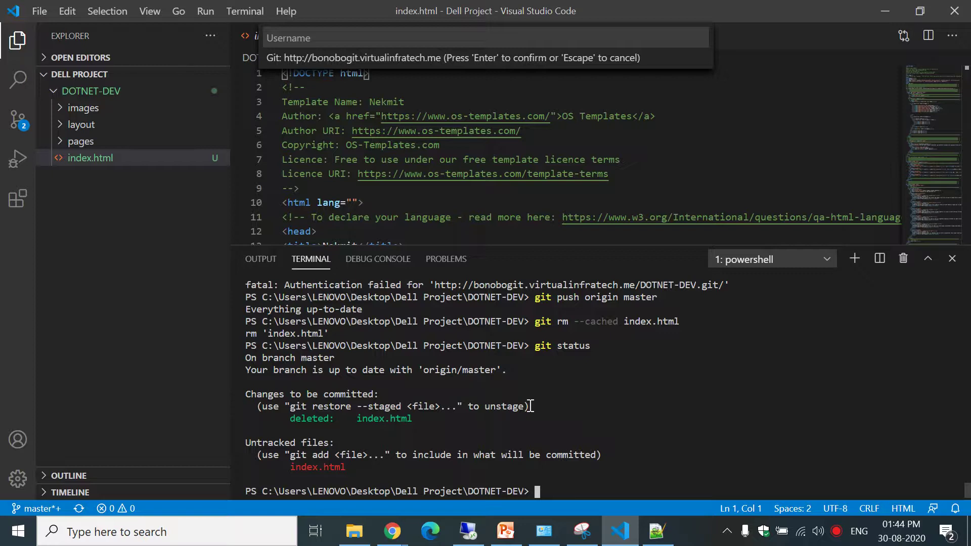
{"action": "type", "text": "git commit -m \"d"}
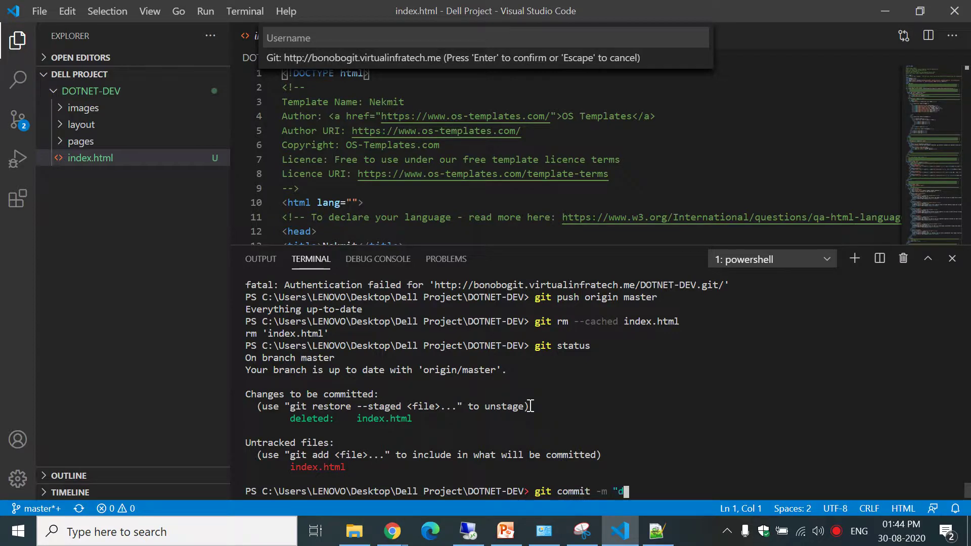
{"action": "type", "text": "elete index page\""}
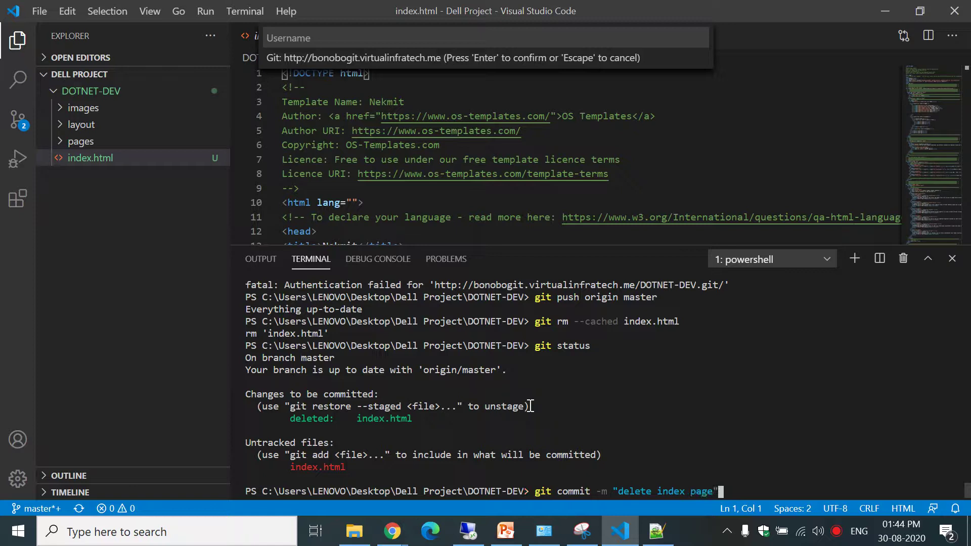
{"action": "key", "text": "Return"}
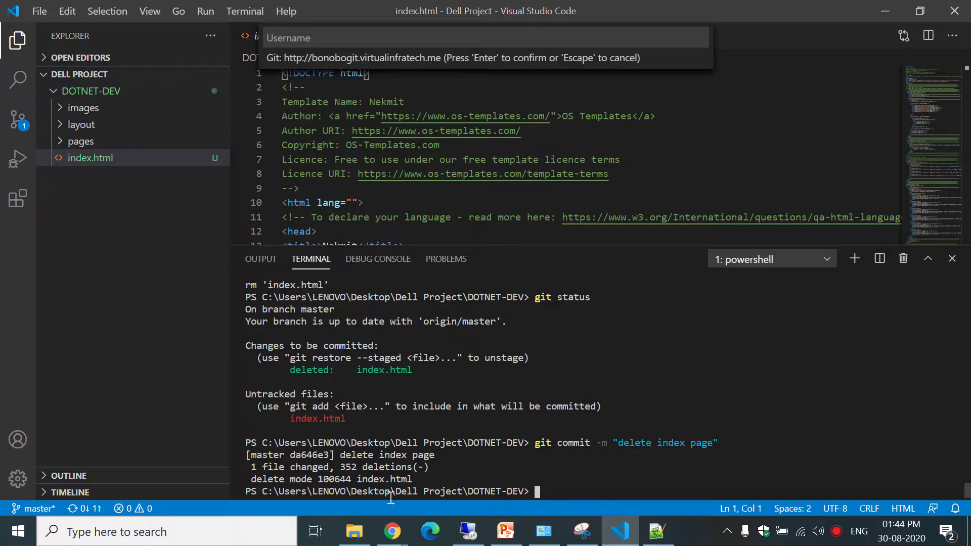
Confirm index.html still exists in Desktop > Dell Project > DOTNET-DEV, then return to VS Code.
{"action": "left_click", "coordinate": [354, 531]}
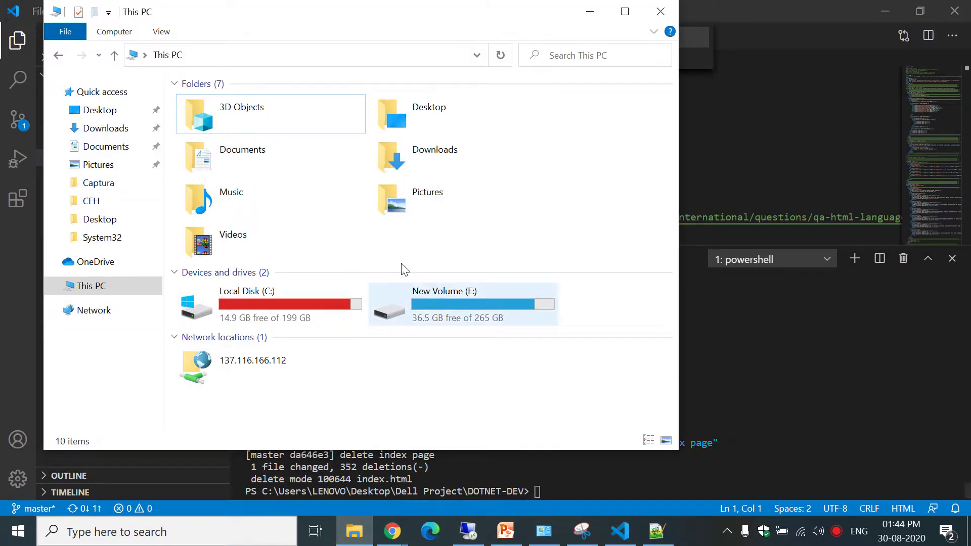
{"action": "left_click", "coordinate": [590, 12]}
{"action": "key", "text": "super+d"}
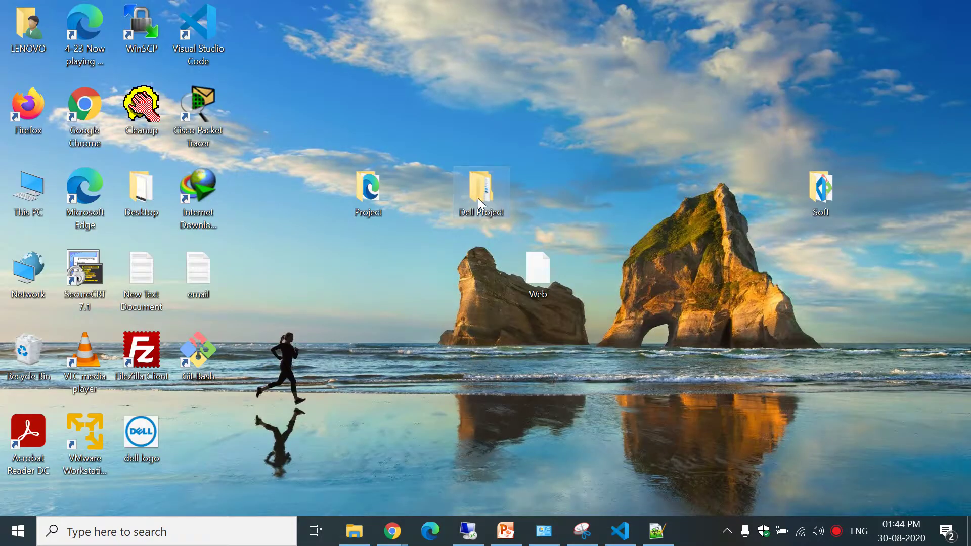
{"action": "double_click", "coordinate": [478, 198]}
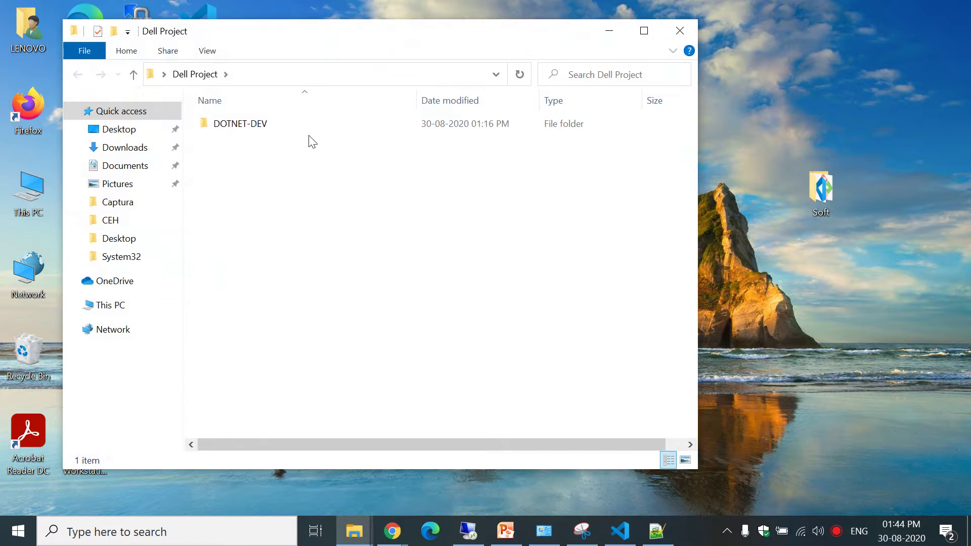
{"action": "double_click", "coordinate": [304, 126]}
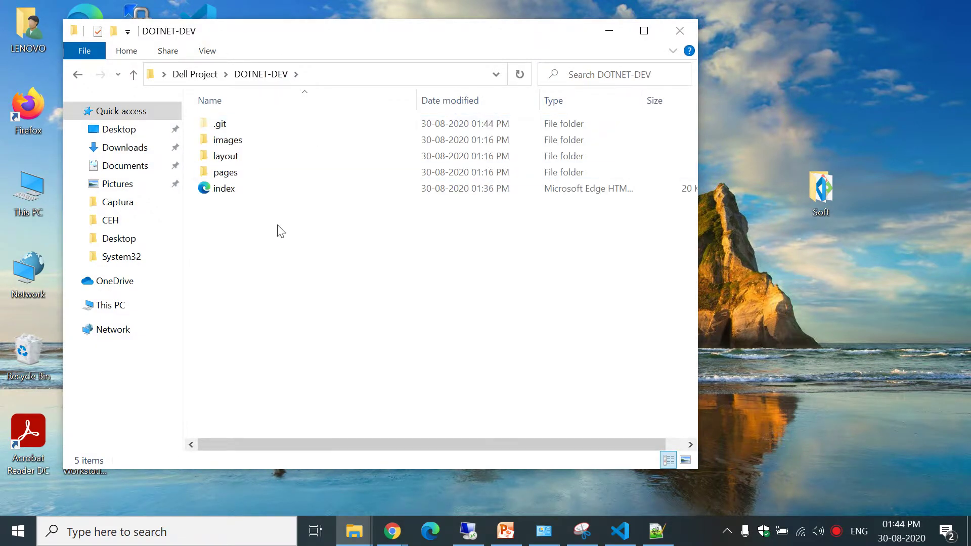
{"action": "left_click", "coordinate": [618, 536]}
Rerun git status, then push the "delete index page" commit with git push origin master.
{"action": "key", "text": "Up"}
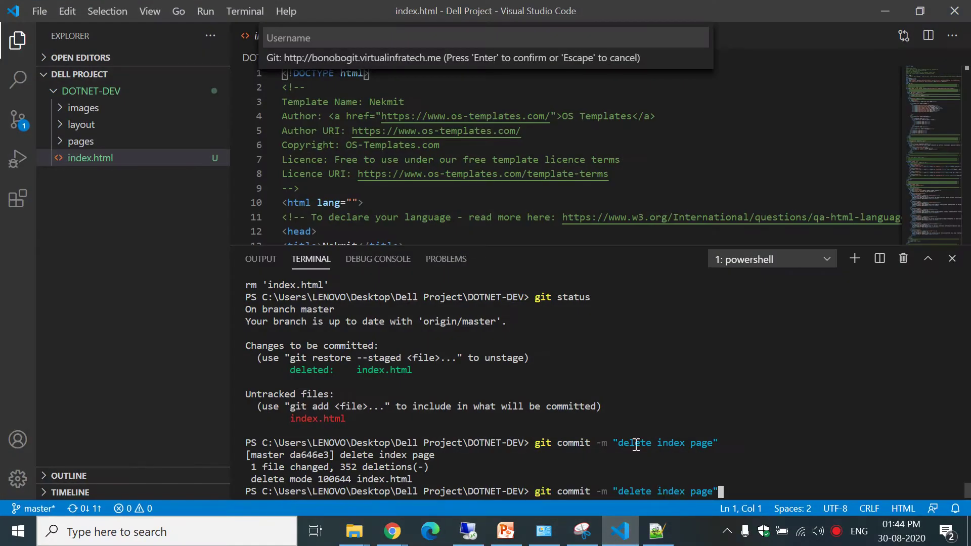
{"action": "key", "text": "Up"}
{"action": "key", "text": "Return"}
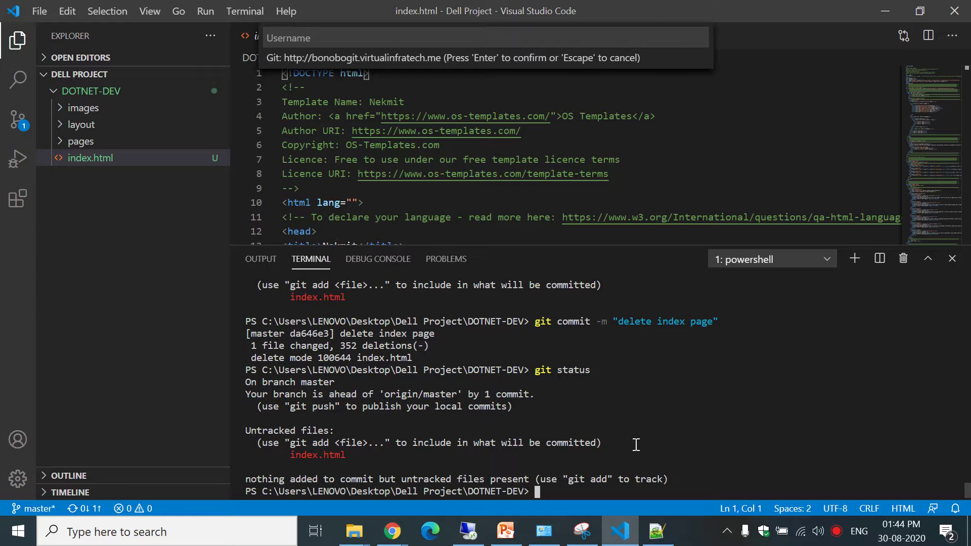
{"action": "type", "text": "git "}
{"action": "type", "text": "push "}
{"action": "type", "text": "-u"}
{"action": "key", "text": "BackSpace"}
{"action": "key", "text": "BackSpace"}
{"action": "key", "text": "BackSpace"}
{"action": "type", "text": "origin master"}
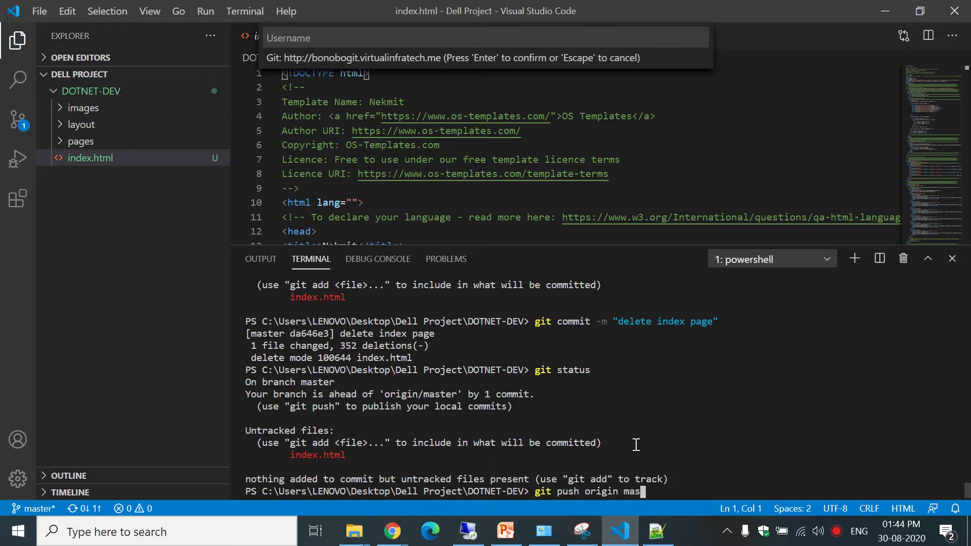
{"action": "key", "text": "Return"}
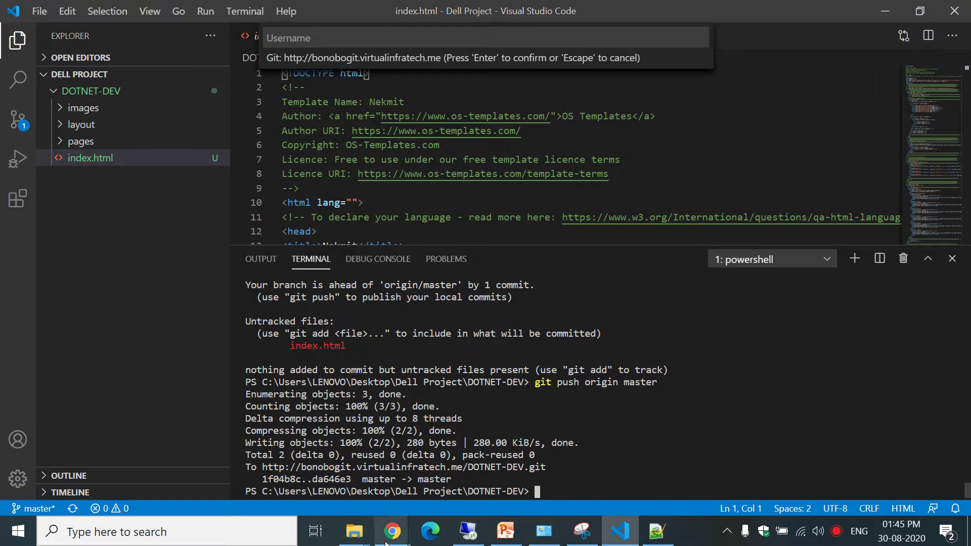
Open DOTNET-DEV's Repository Browser to confirm only images, layout and pages remain, then return to VS Code.
{"action": "mouse_move", "coordinate": [392, 531]}
{"action": "left_click", "coordinate": [311, 470]}
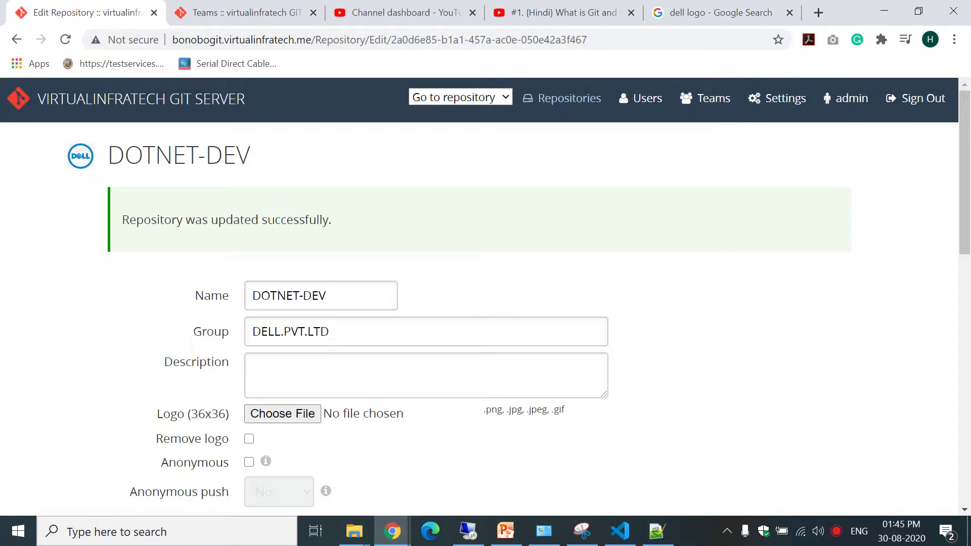
{"action": "left_click", "coordinate": [567, 103]}
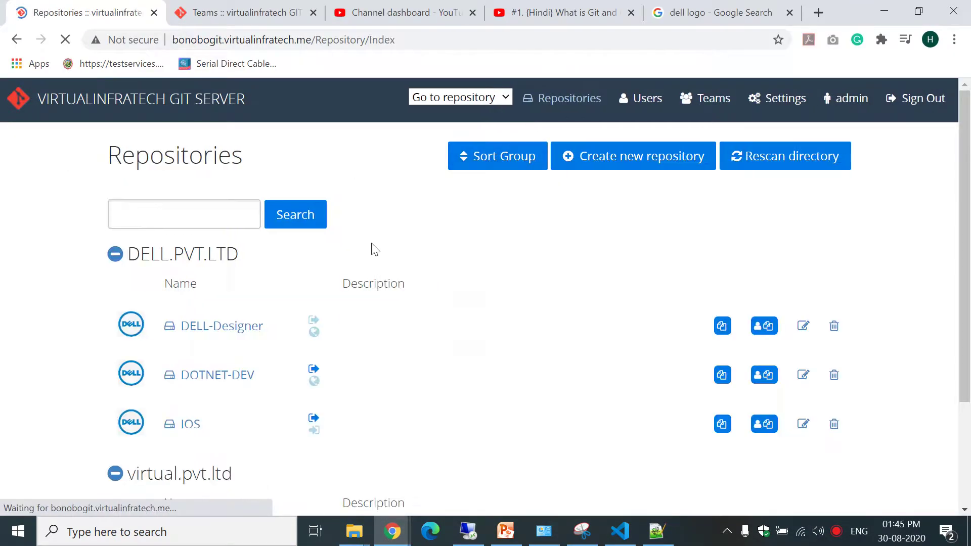
{"action": "left_click", "coordinate": [223, 384]}
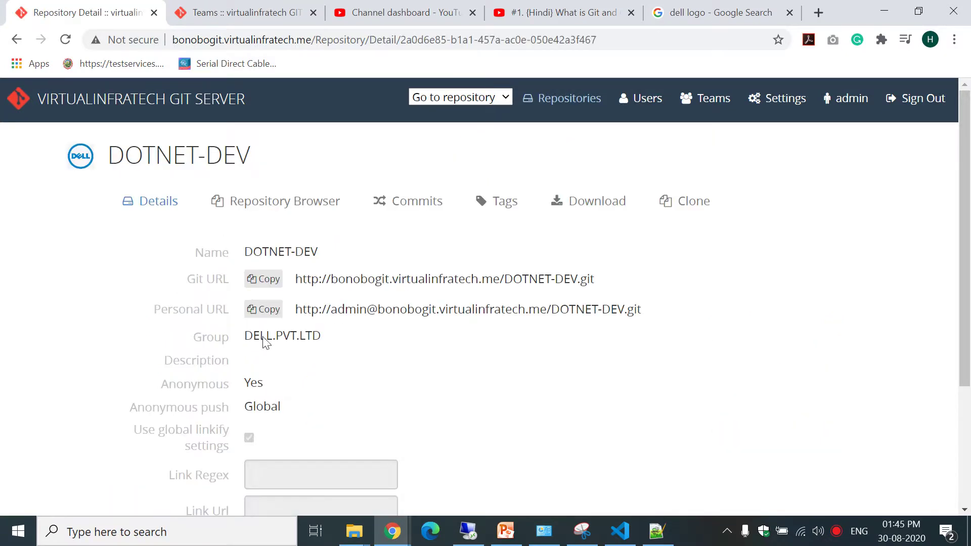
{"action": "left_click", "coordinate": [295, 214]}
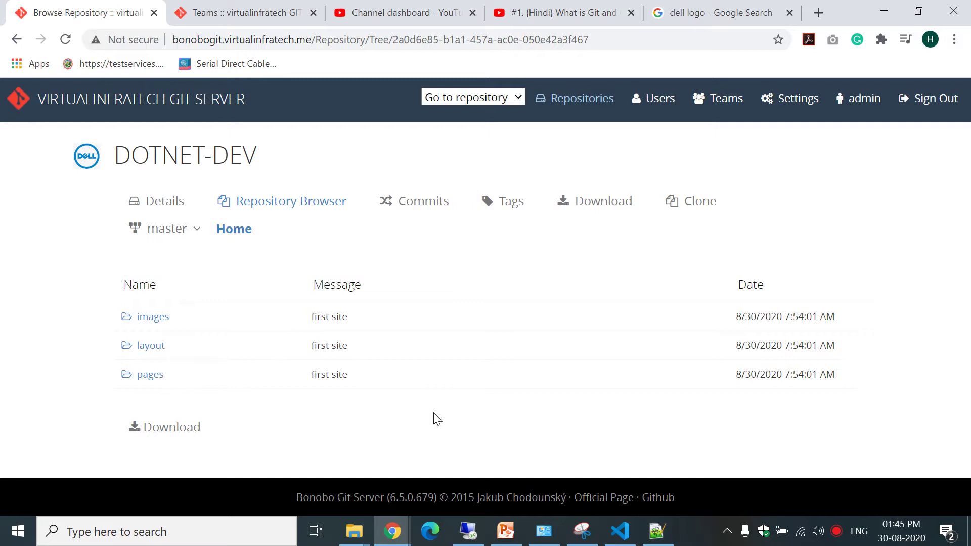
{"action": "left_click", "coordinate": [619, 531]}
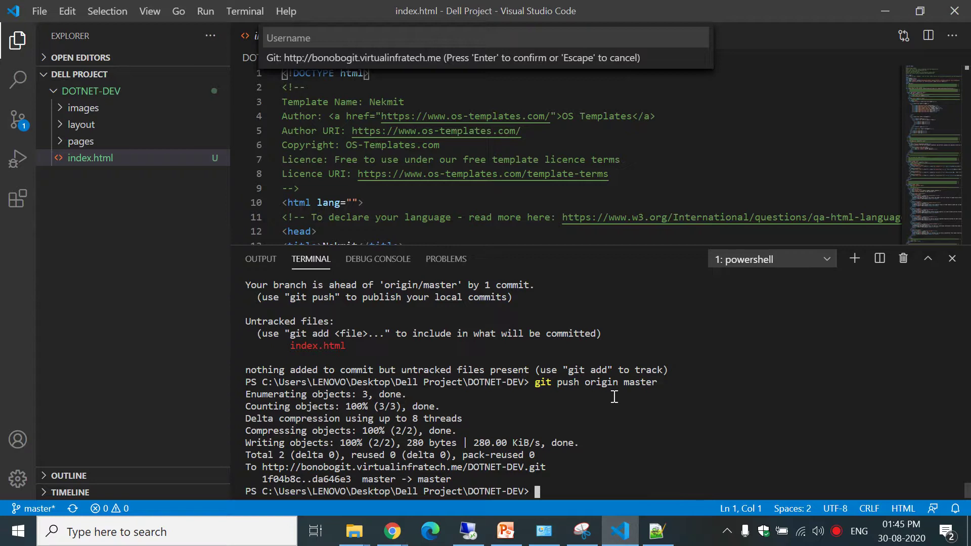
Stage index.html again with git add ., checking git status before and after.
{"action": "key", "text": "Up"}
{"action": "key", "text": "Up"}
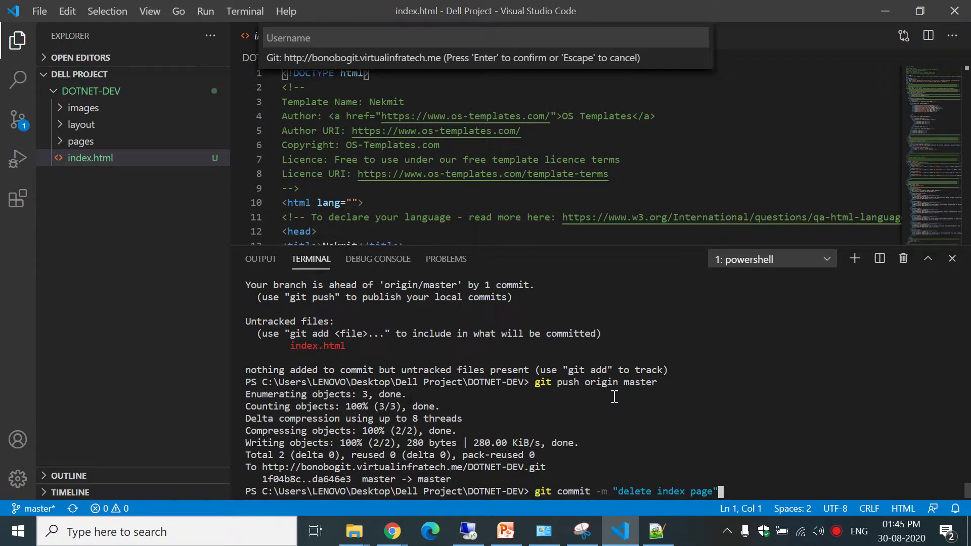
{"action": "key", "text": "Down"}
{"action": "key", "text": "Return"}
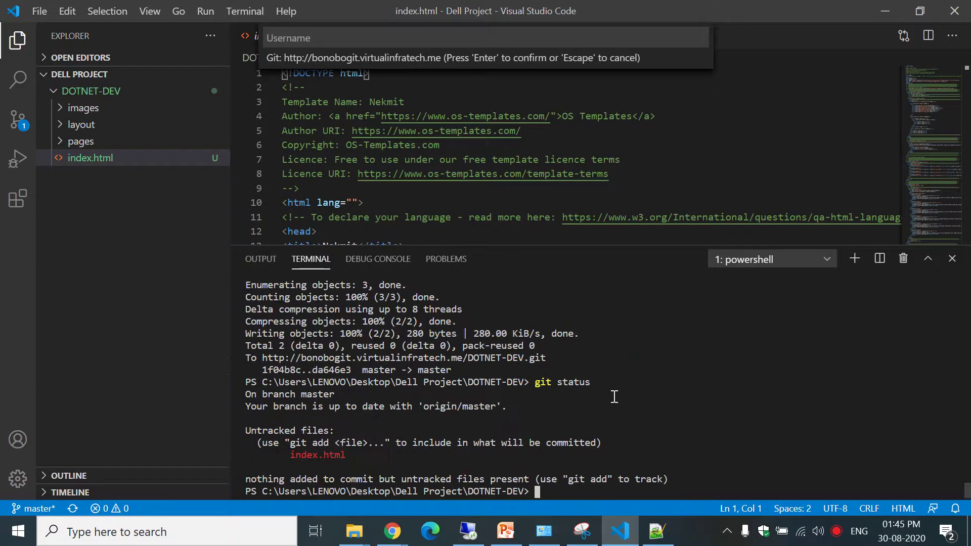
{"action": "type", "text": "git add."}
{"action": "key", "text": "Return"}
{"action": "key", "text": "Up"}
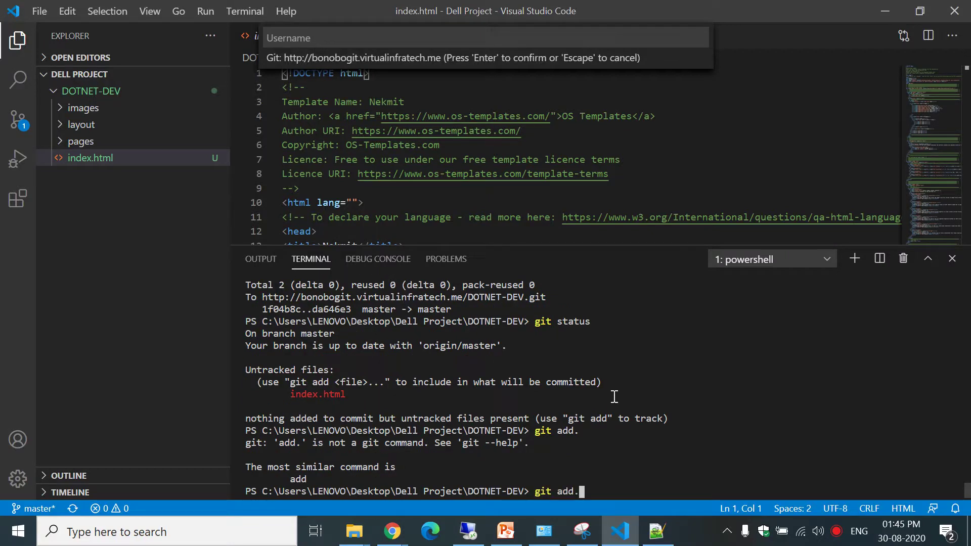
{"action": "key", "text": "BackSpace"}
{"action": "type", "text": "."}
{"action": "key", "text": "Return"}
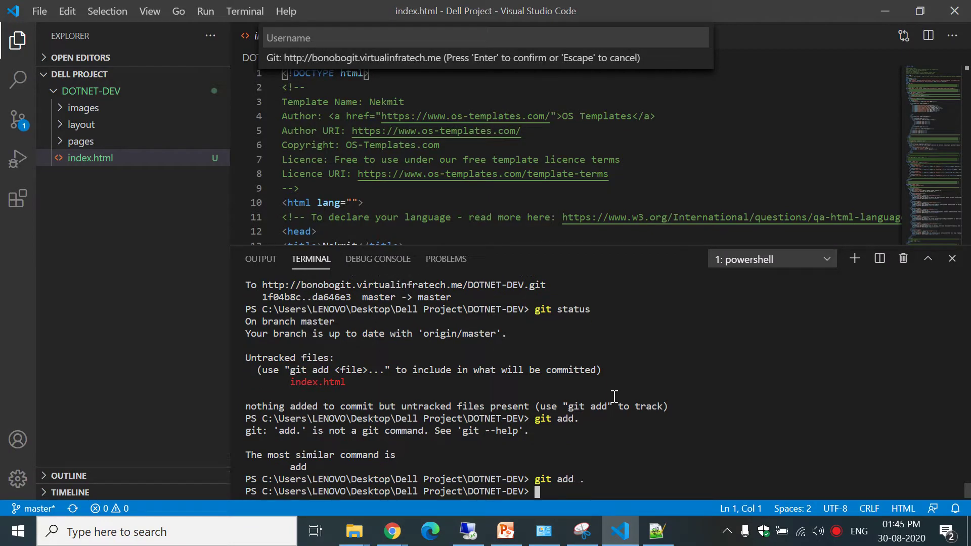
{"action": "key", "text": "Up"}
{"action": "key", "text": "Up"}
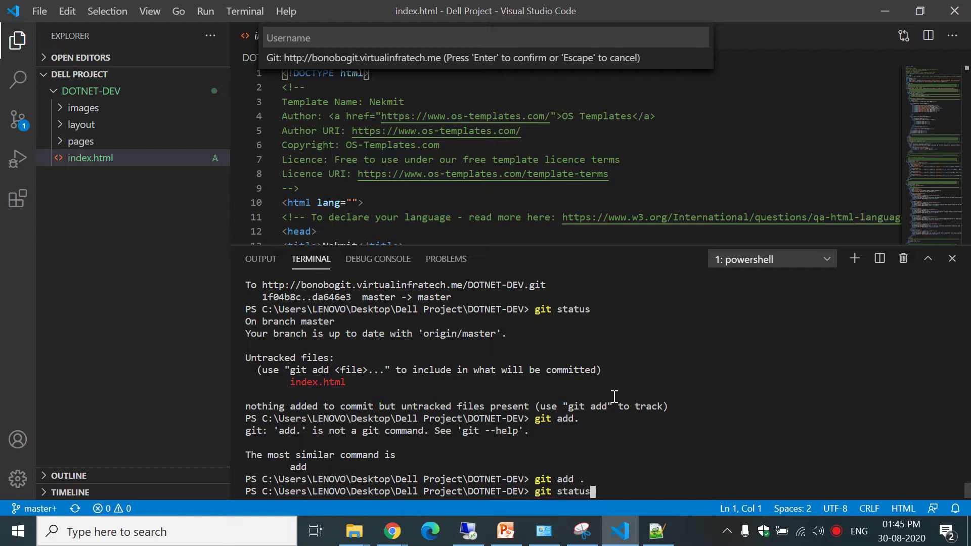
{"action": "key", "text": "Return"}
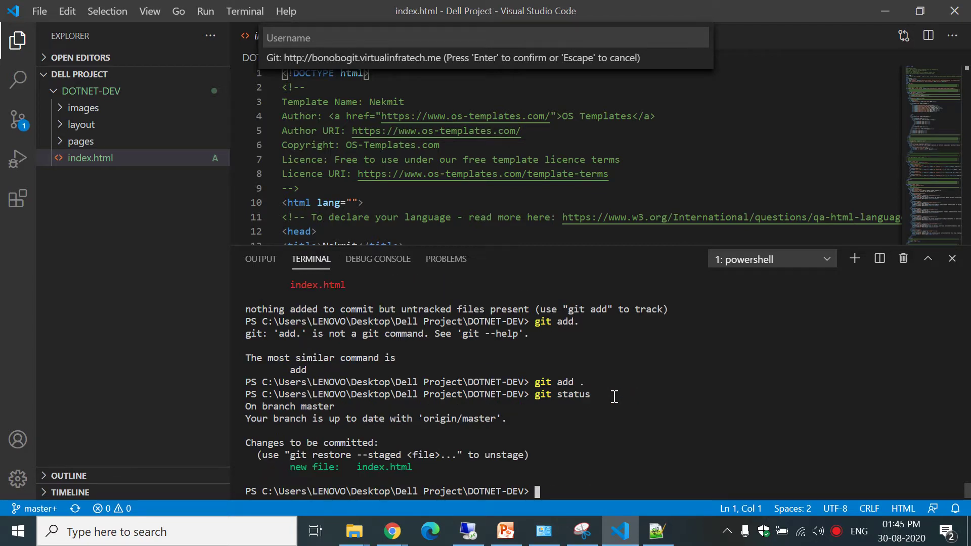
Commit it as "push index page" and push to origin master.
{"action": "key", "text": "Up"}
{"action": "key", "text": "Up"}
{"action": "key", "text": "Up"}
{"action": "key", "text": "Up"}
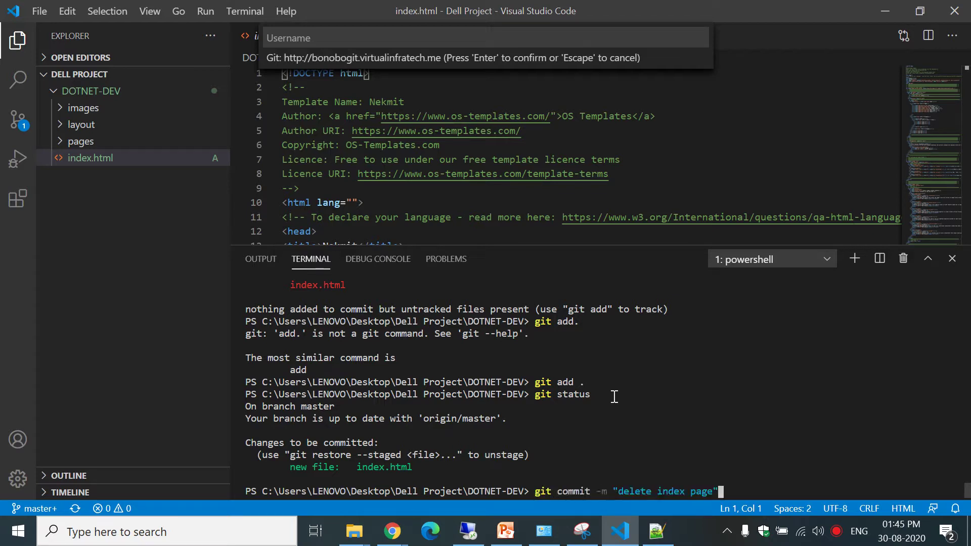
{"action": "key", "text": "Left"}
{"action": "key", "text": "Left"}
{"action": "key", "text": "Left"}
{"action": "key", "text": "Left"}
{"action": "key", "text": "Left"}
{"action": "key", "text": "Left"}
{"action": "key", "text": "Left"}
{"action": "key", "text": "Left"}
{"action": "key", "text": "Left"}
{"action": "key", "text": "Left"}
{"action": "key", "text": "Left"}
{"action": "key", "text": "BackSpace"}
{"action": "key", "text": "BackSpace"}
{"action": "key", "text": "BackSpace"}
{"action": "key", "text": "BackSpace"}
{"action": "key", "text": "BackSpace"}
{"action": "key", "text": "BackSpace"}
{"action": "key", "text": "BackSpace"}
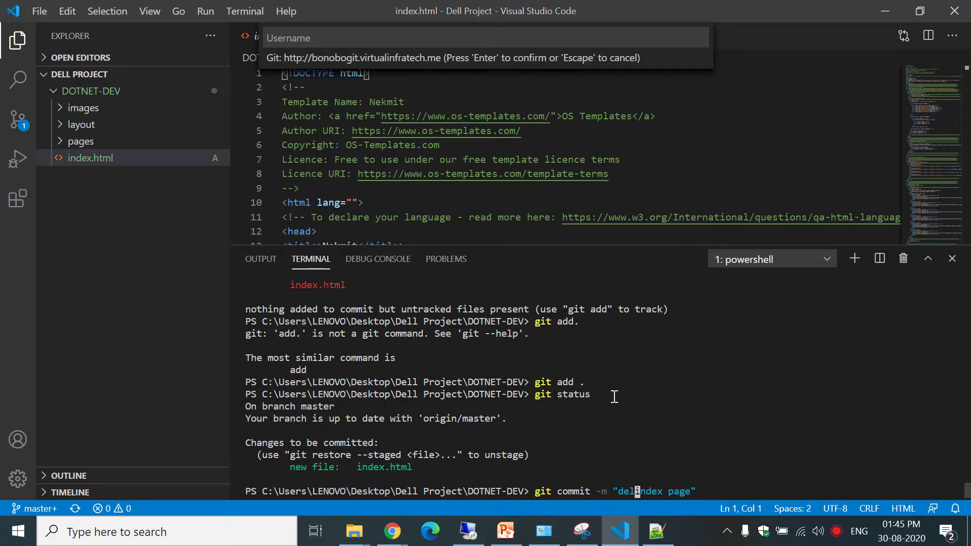
{"action": "type", "text": "push"}
{"action": "key", "text": "Return"}
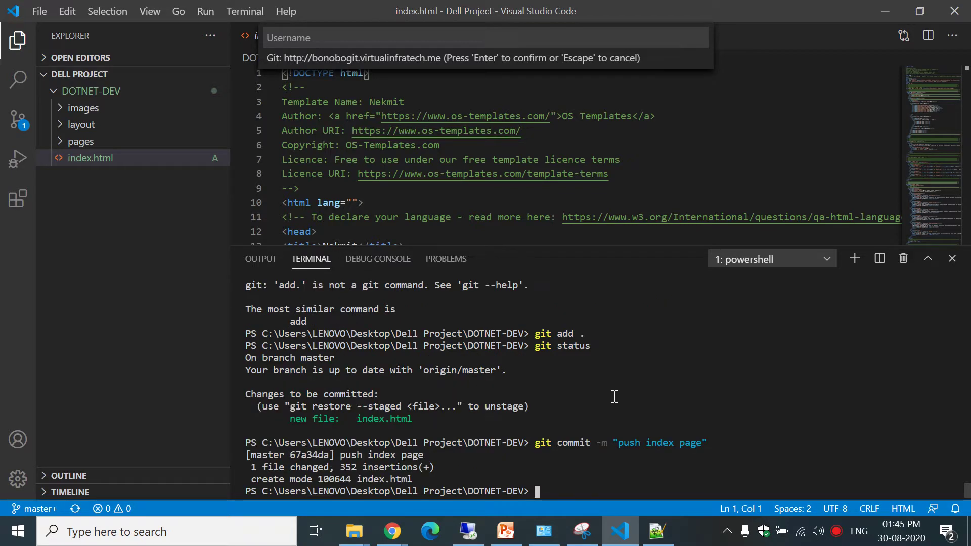
{"action": "key", "text": "Up"}
{"action": "key", "text": "Up"}
{"action": "key", "text": "Up"}
{"action": "key", "text": "Up"}
{"action": "key", "text": "Up"}
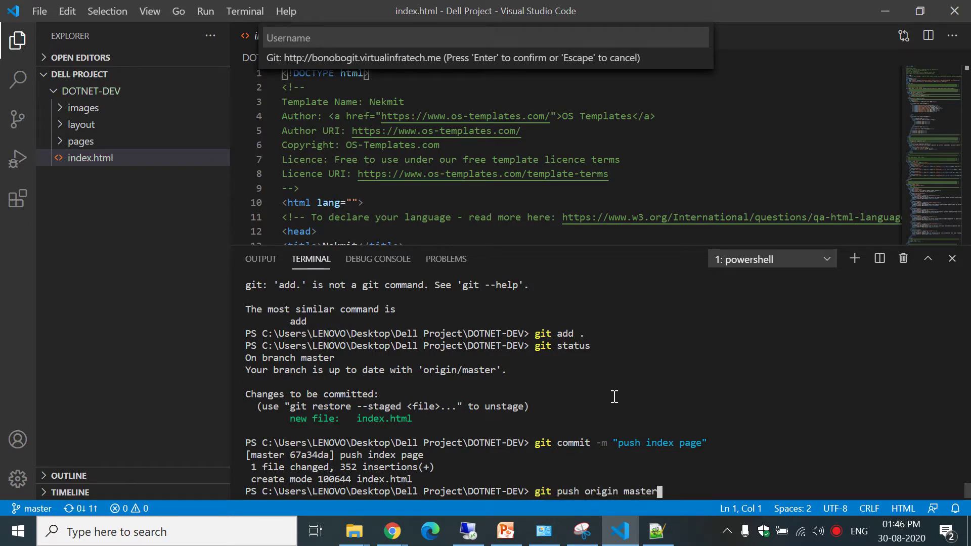
{"action": "key", "text": "Return"}
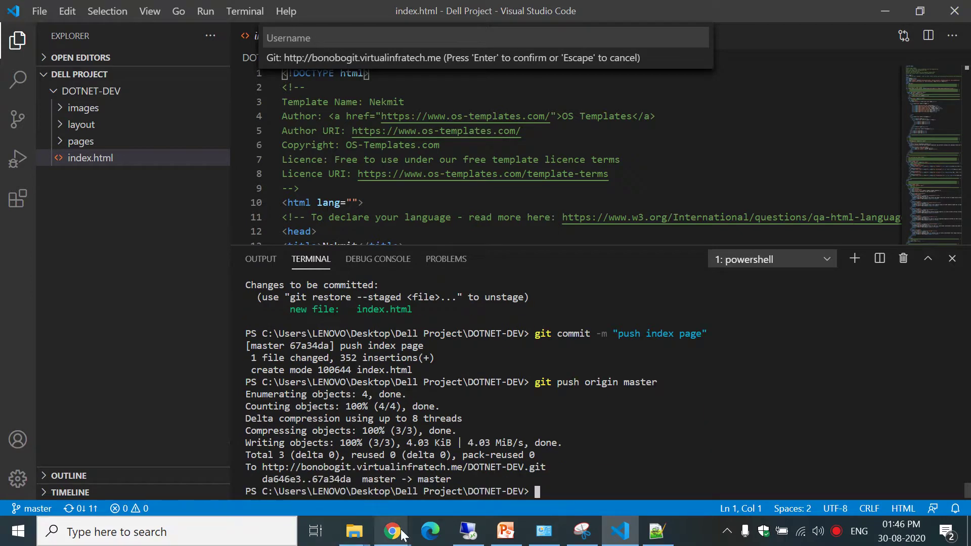
Reload DOTNET-DEV's Repository Browser to confirm index.html is back.
{"action": "mouse_move", "coordinate": [402, 535]}
{"action": "left_click", "coordinate": [320, 448]}
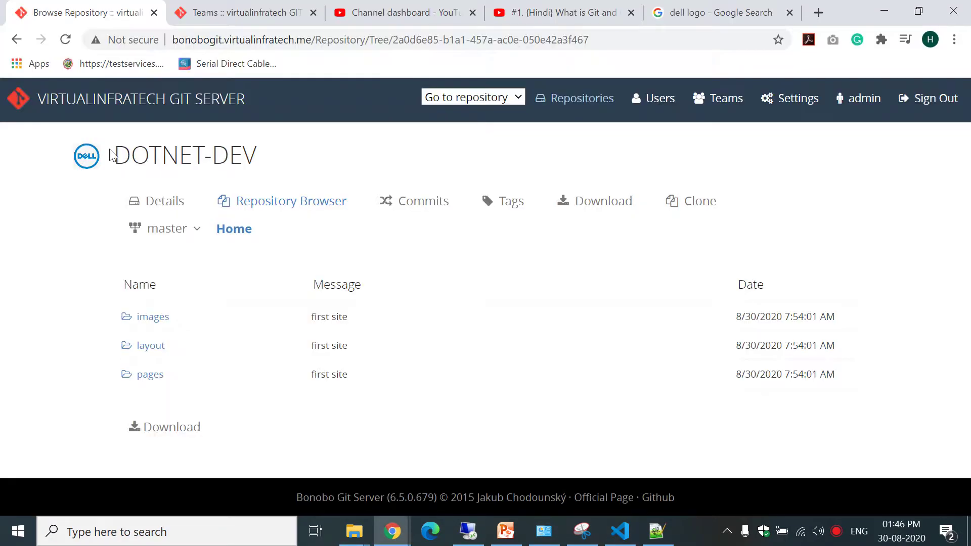
{"action": "left_click", "coordinate": [66, 40]}
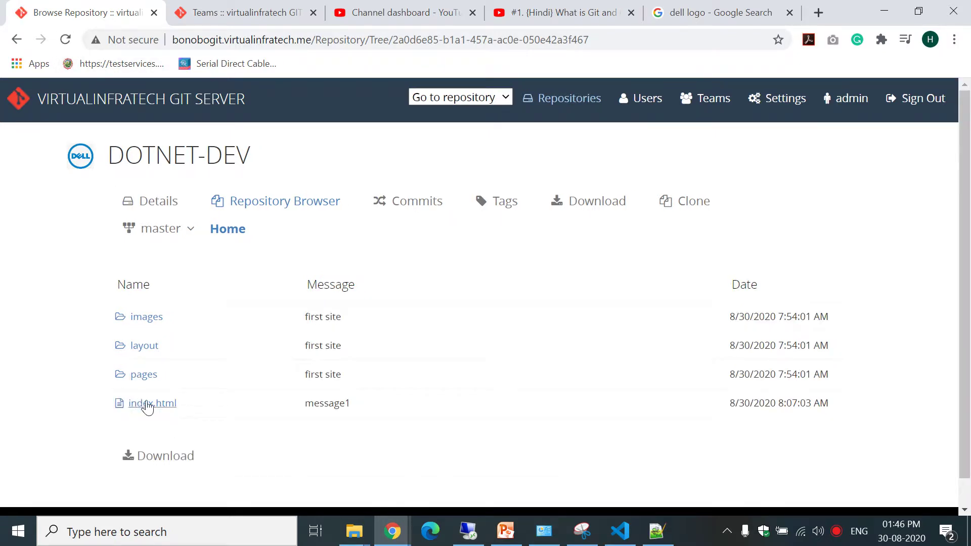
Review the Commits list with "push index page" at top, then bring up PowerPoint.
{"action": "left_click", "coordinate": [410, 202]}
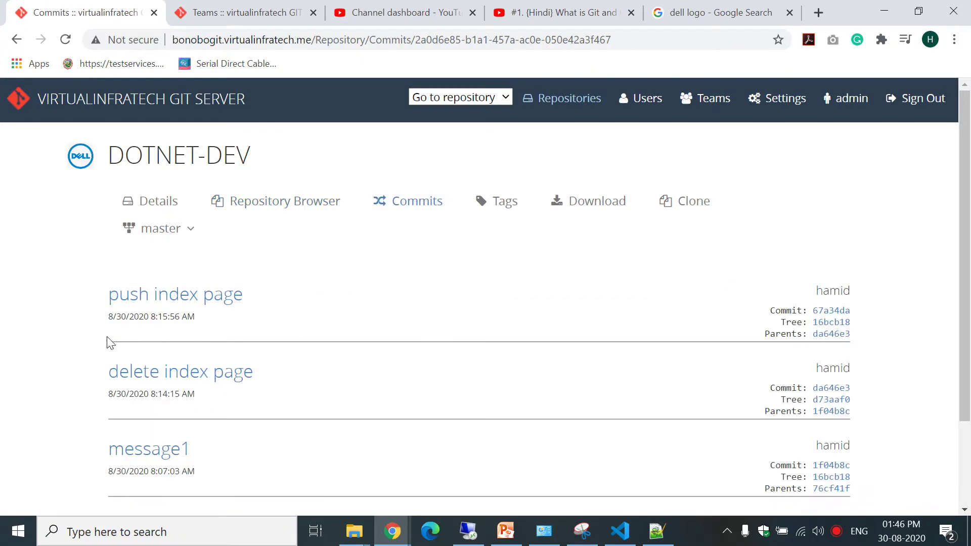
{"action": "left_click_drag", "start_coordinate": [93, 289], "coordinate": [301, 300]}
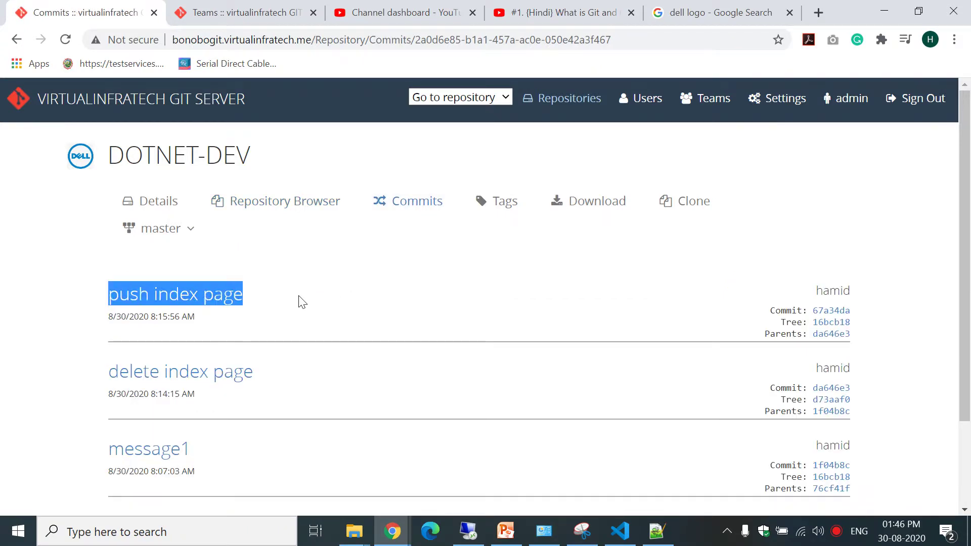
{"action": "left_click_drag", "start_coordinate": [172, 295], "coordinate": [247, 374]}
{"action": "scroll", "coordinate": [968, 240], "scroll_direction": "down", "scroll_amount": 3}
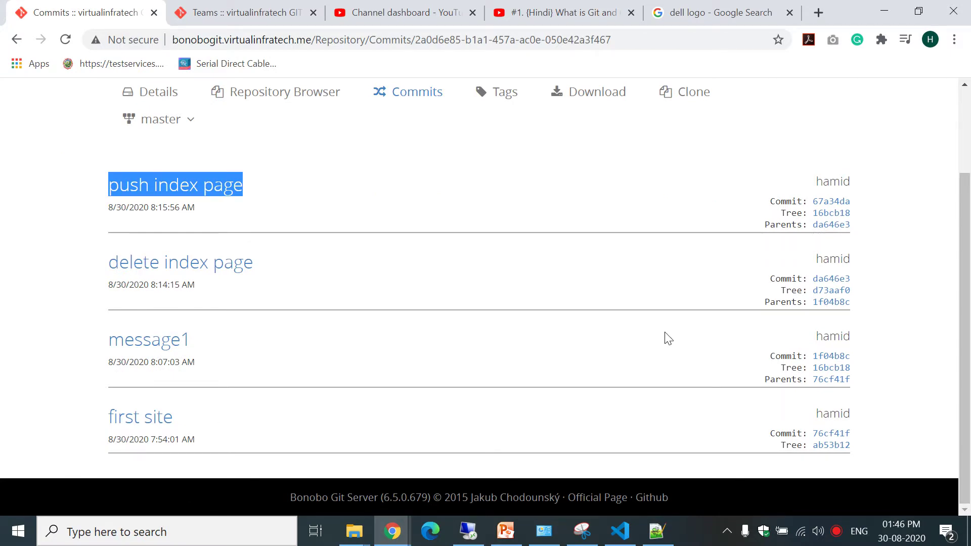
{"action": "left_click", "coordinate": [506, 531]}
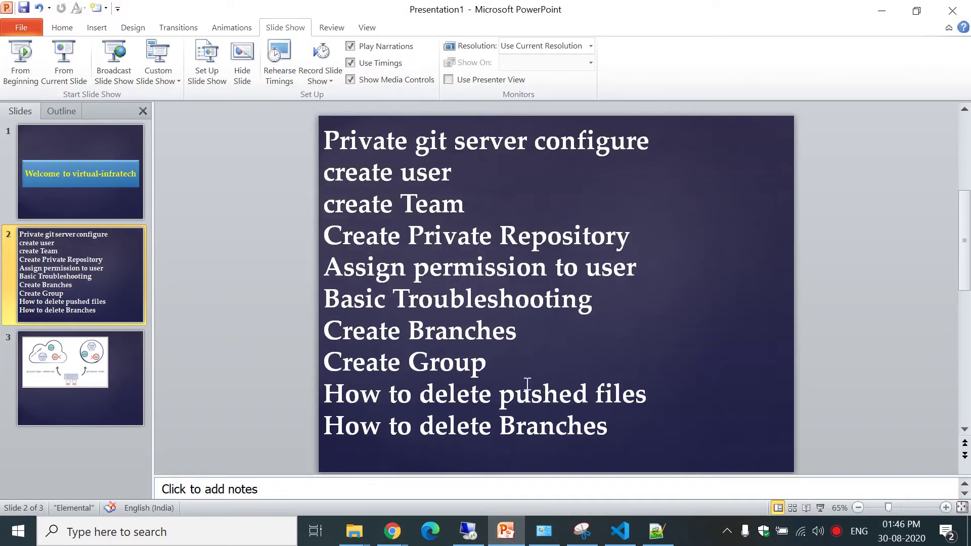